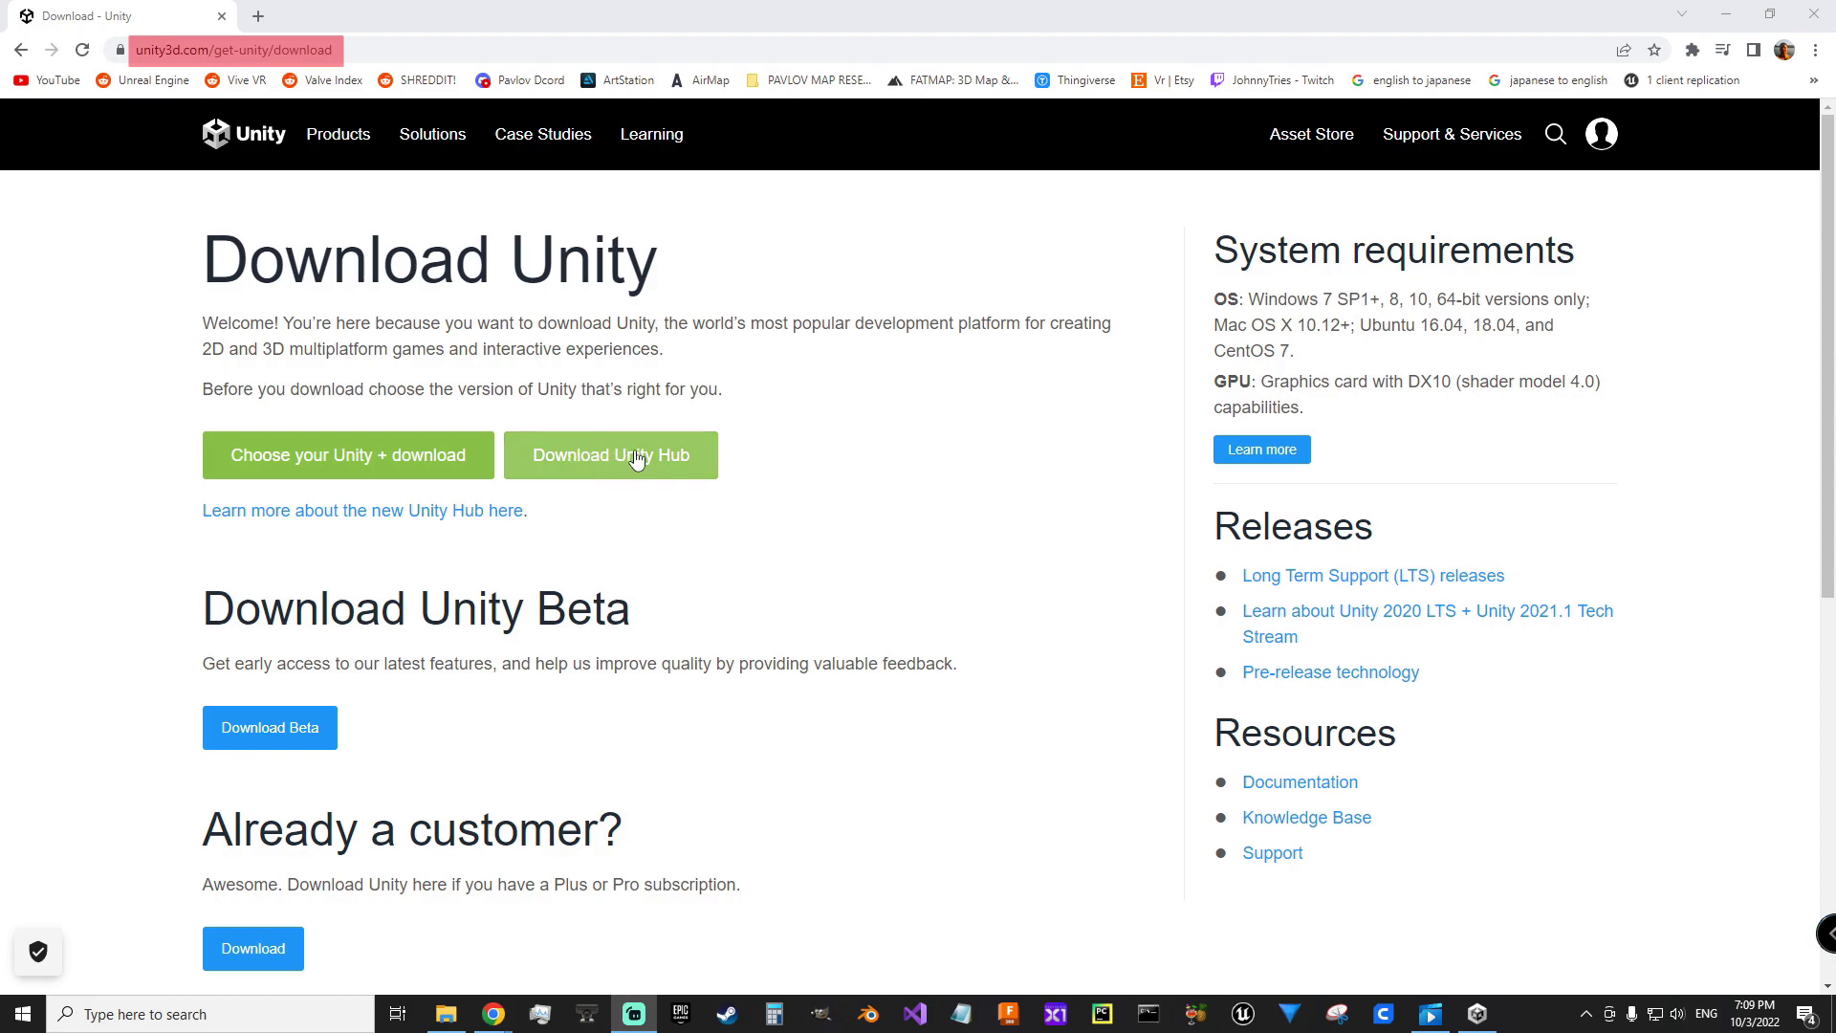
# - Bring up Unity Hub over the browser to see installed editor 2021.3.5f1 LTS
pyautogui.click(1477, 1015)
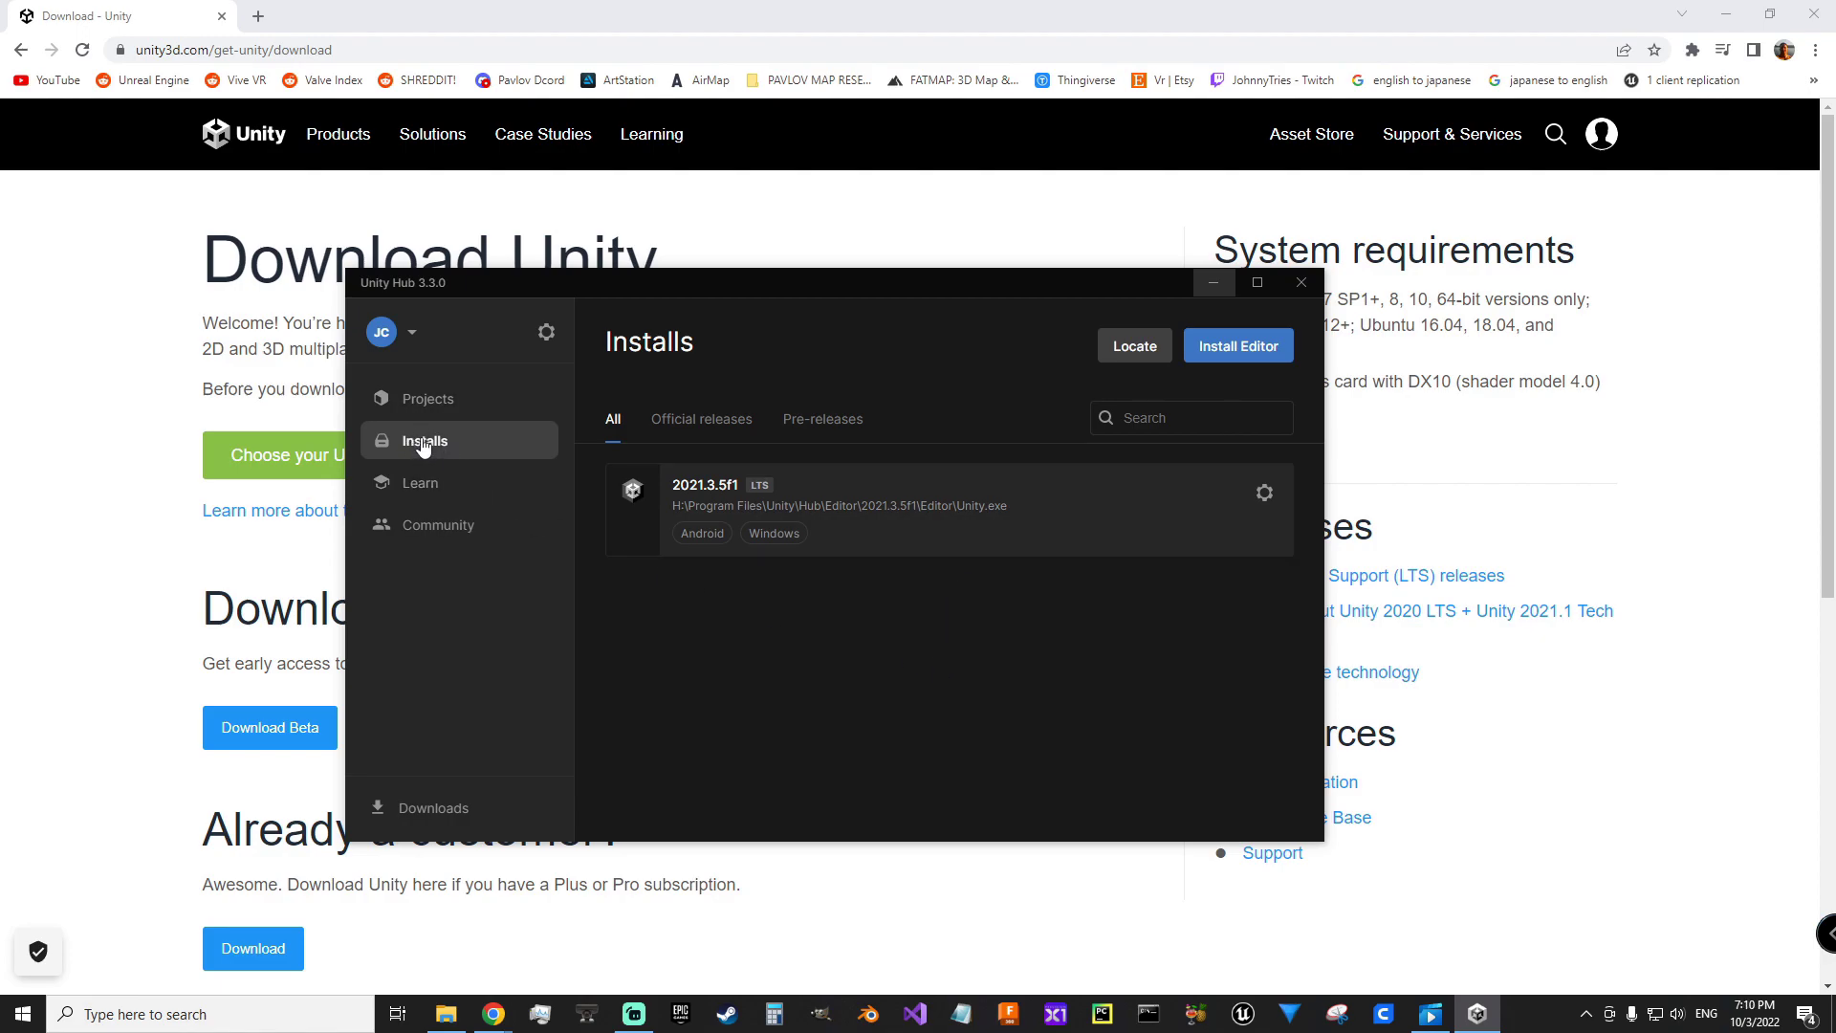
# - Start Install Editor in Unity Hub and follow its archive link to Unity's download archive
pyautogui.click(1243, 348)
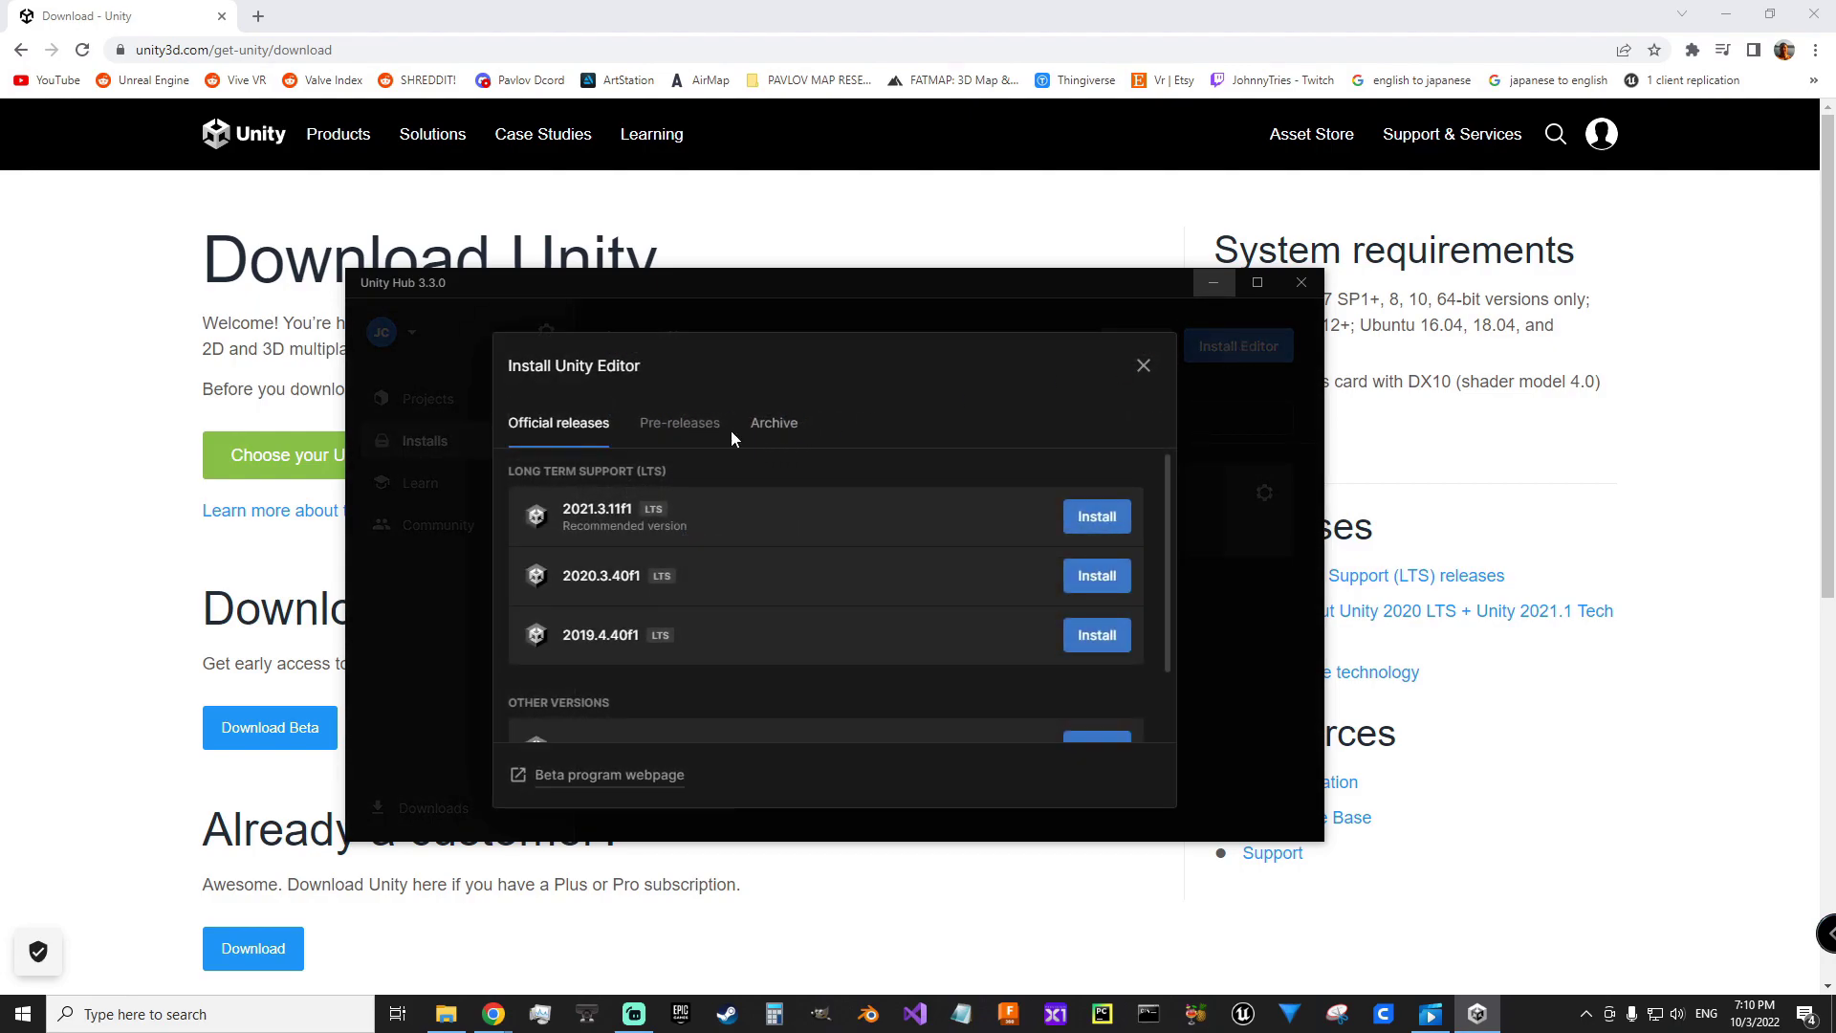
pyautogui.click(775, 428)
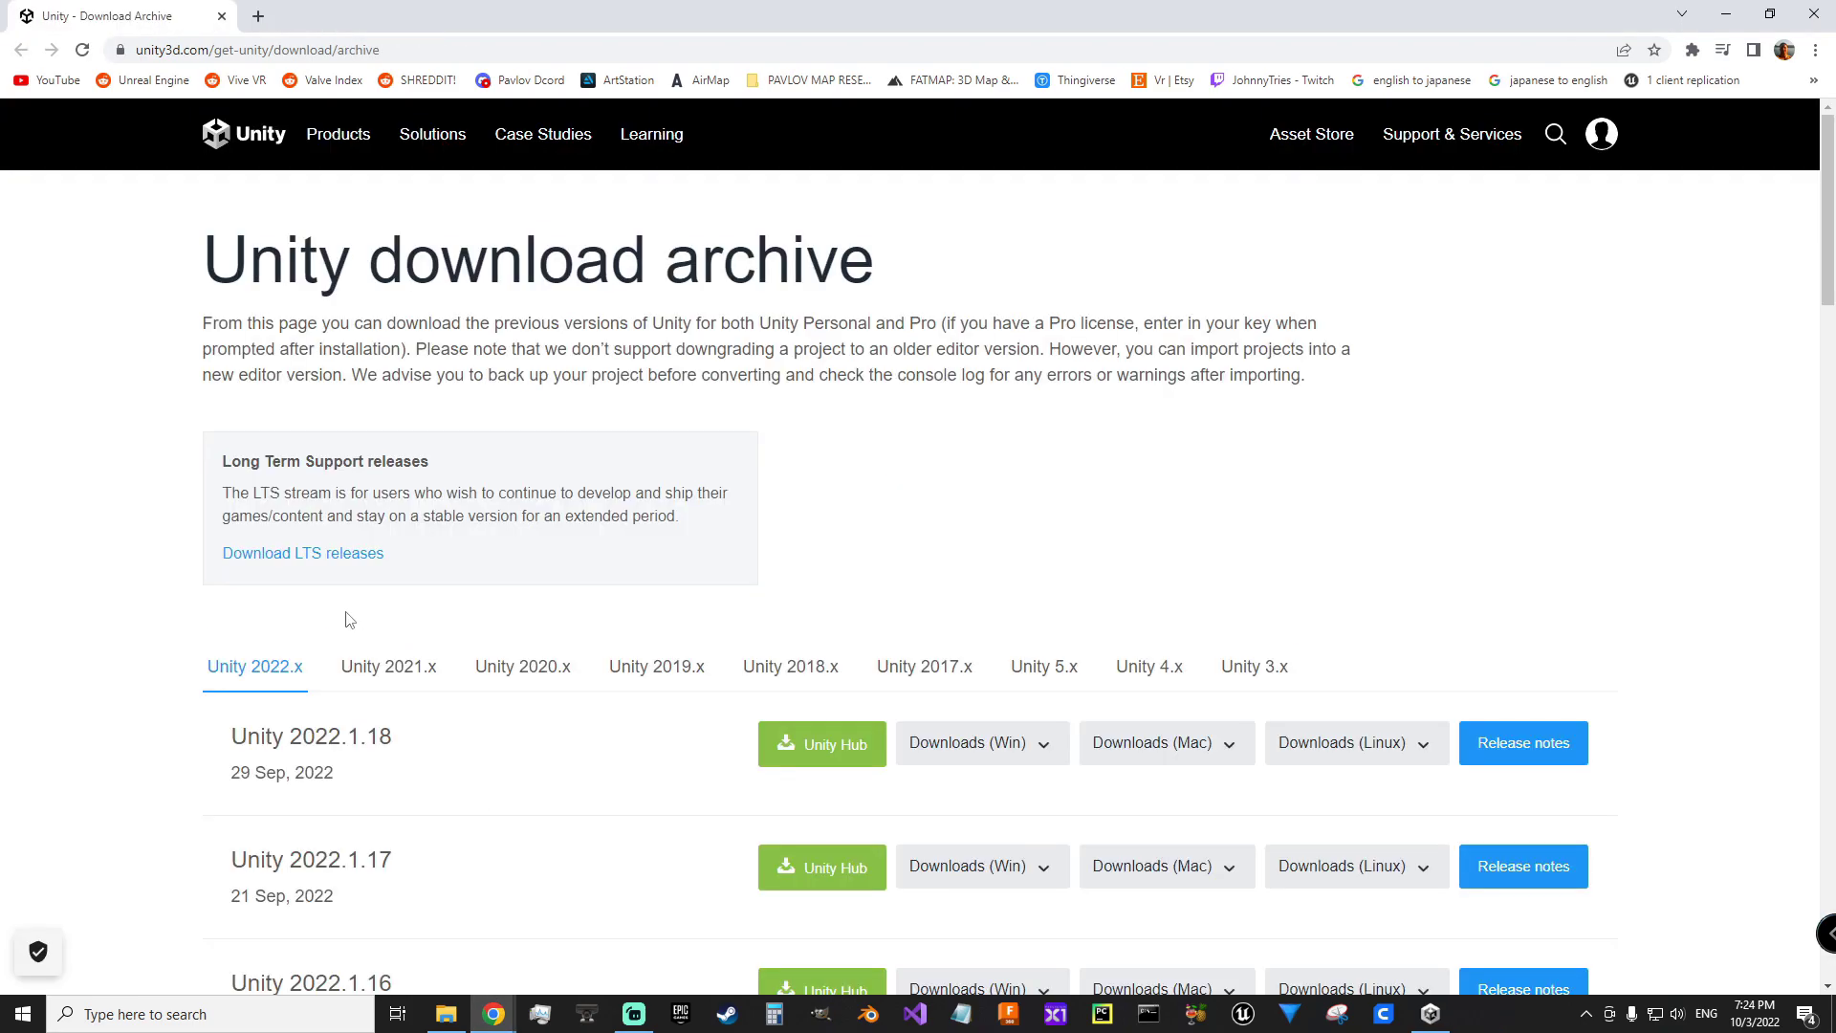
# - From the archive's Unity 2021.x list, send release 2021.3.5f1 to Unity Hub
pyautogui.click(384, 670)
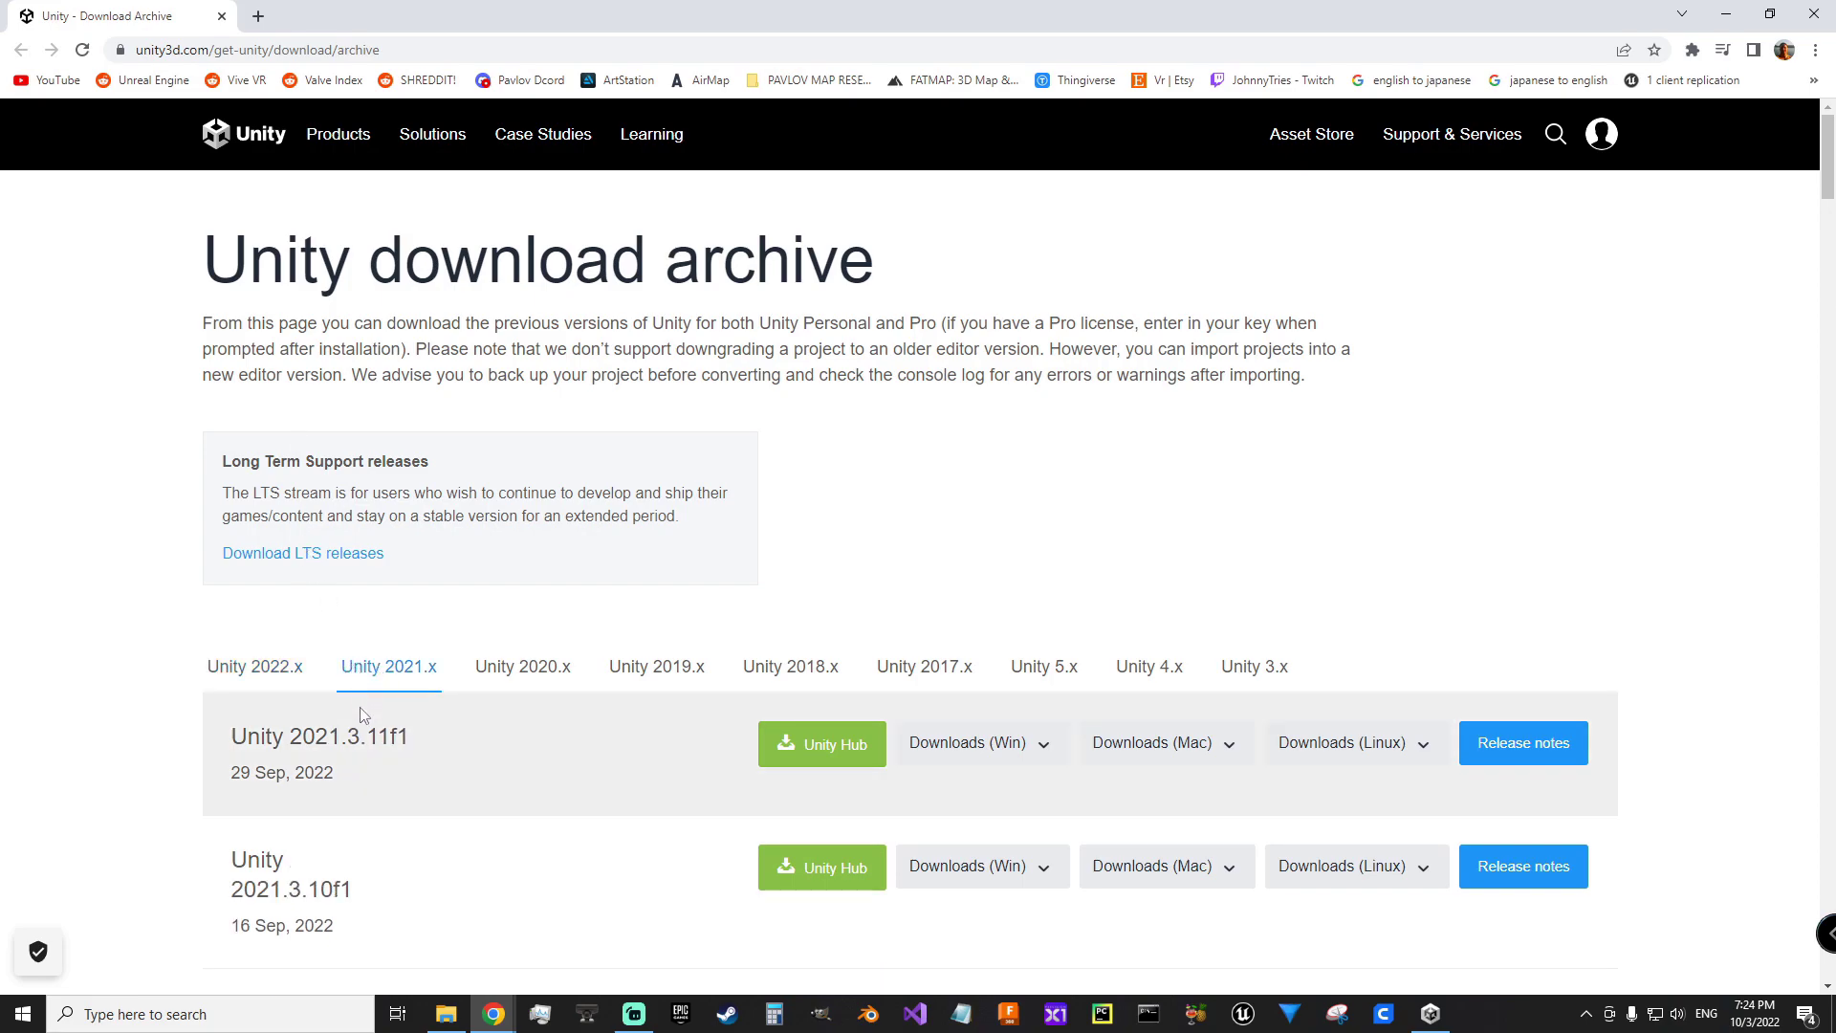
pyautogui.scroll(-5, 373, 765)
pyautogui.scroll(-3, 371, 765)
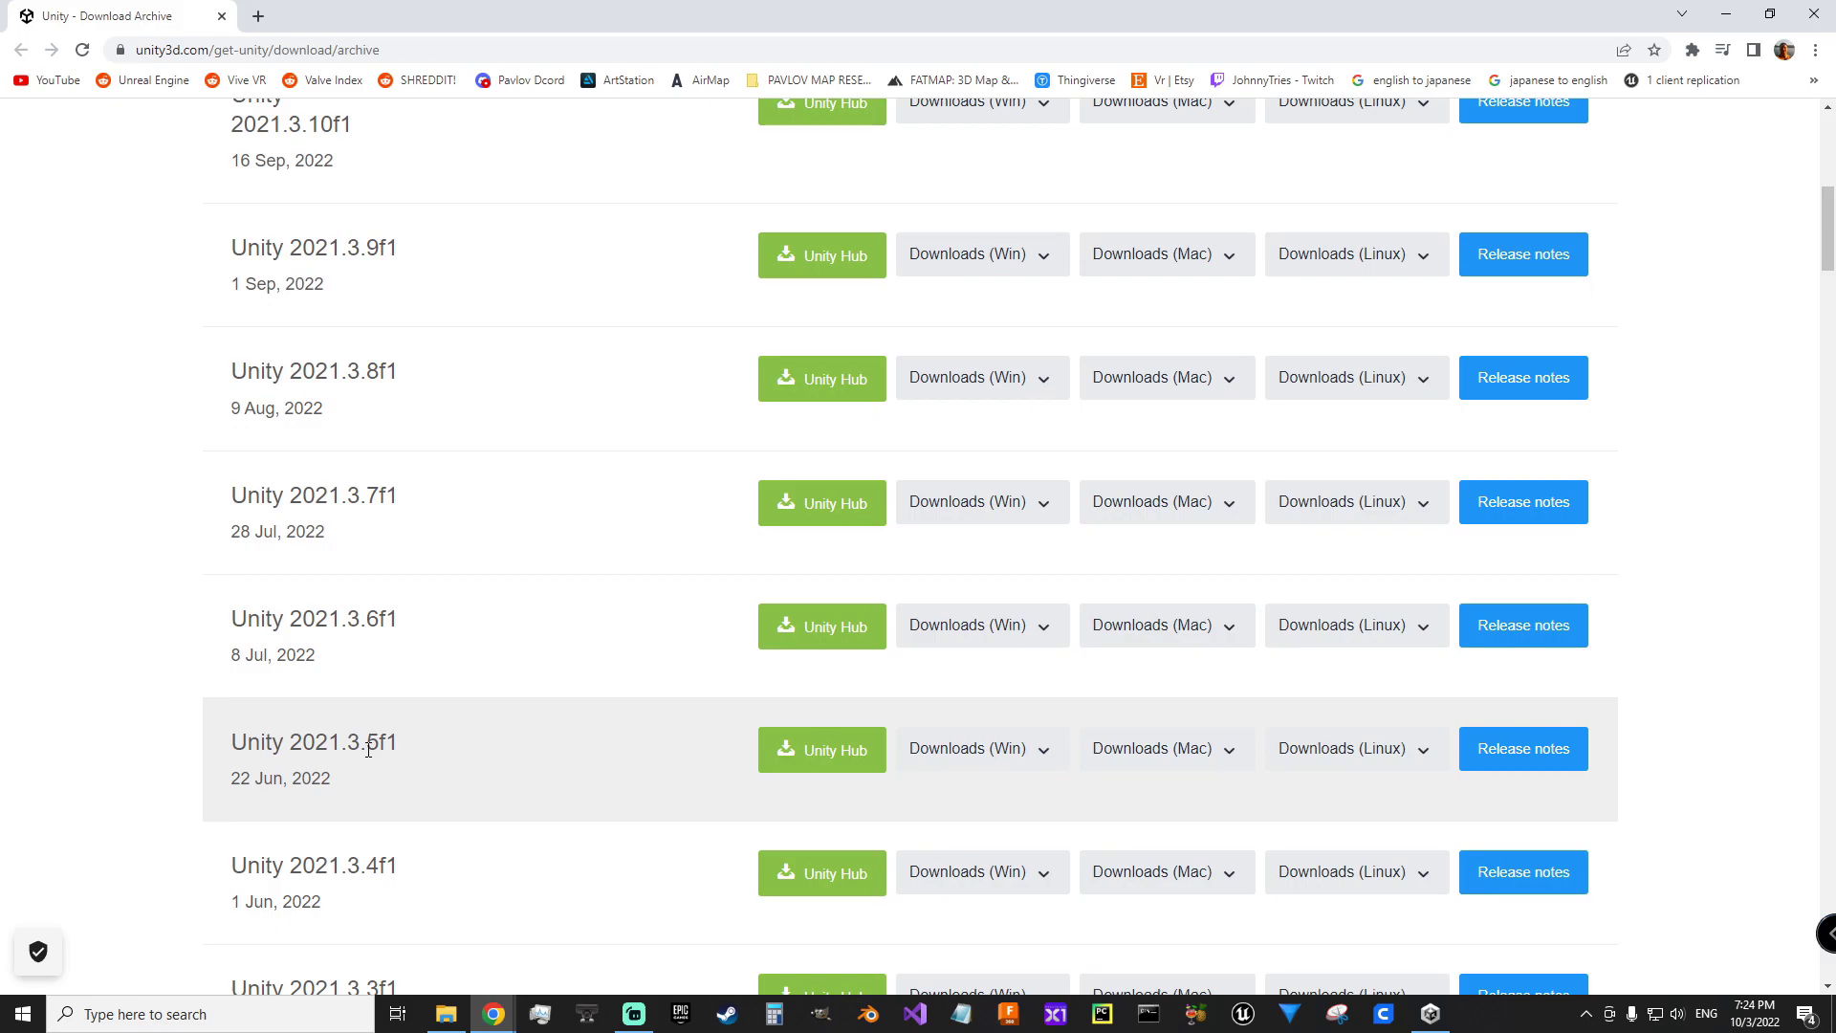
pyautogui.click(812, 758)
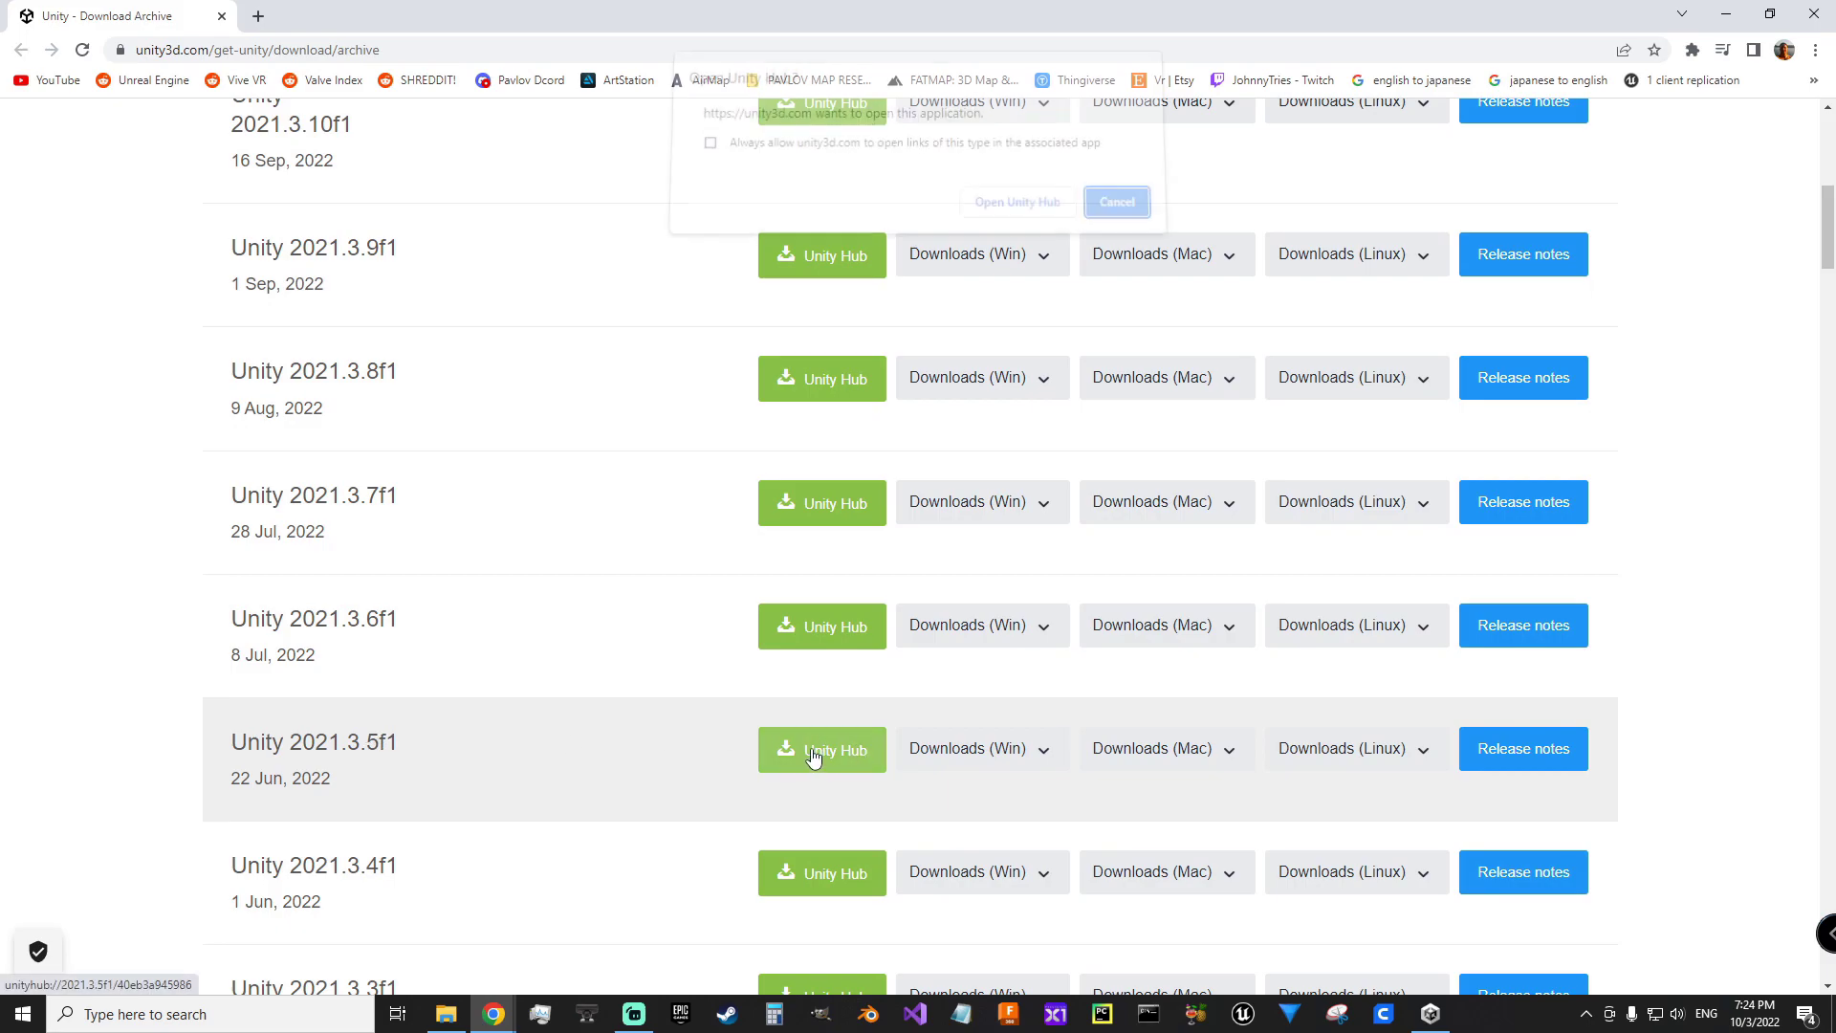
pyautogui.click(1016, 214)
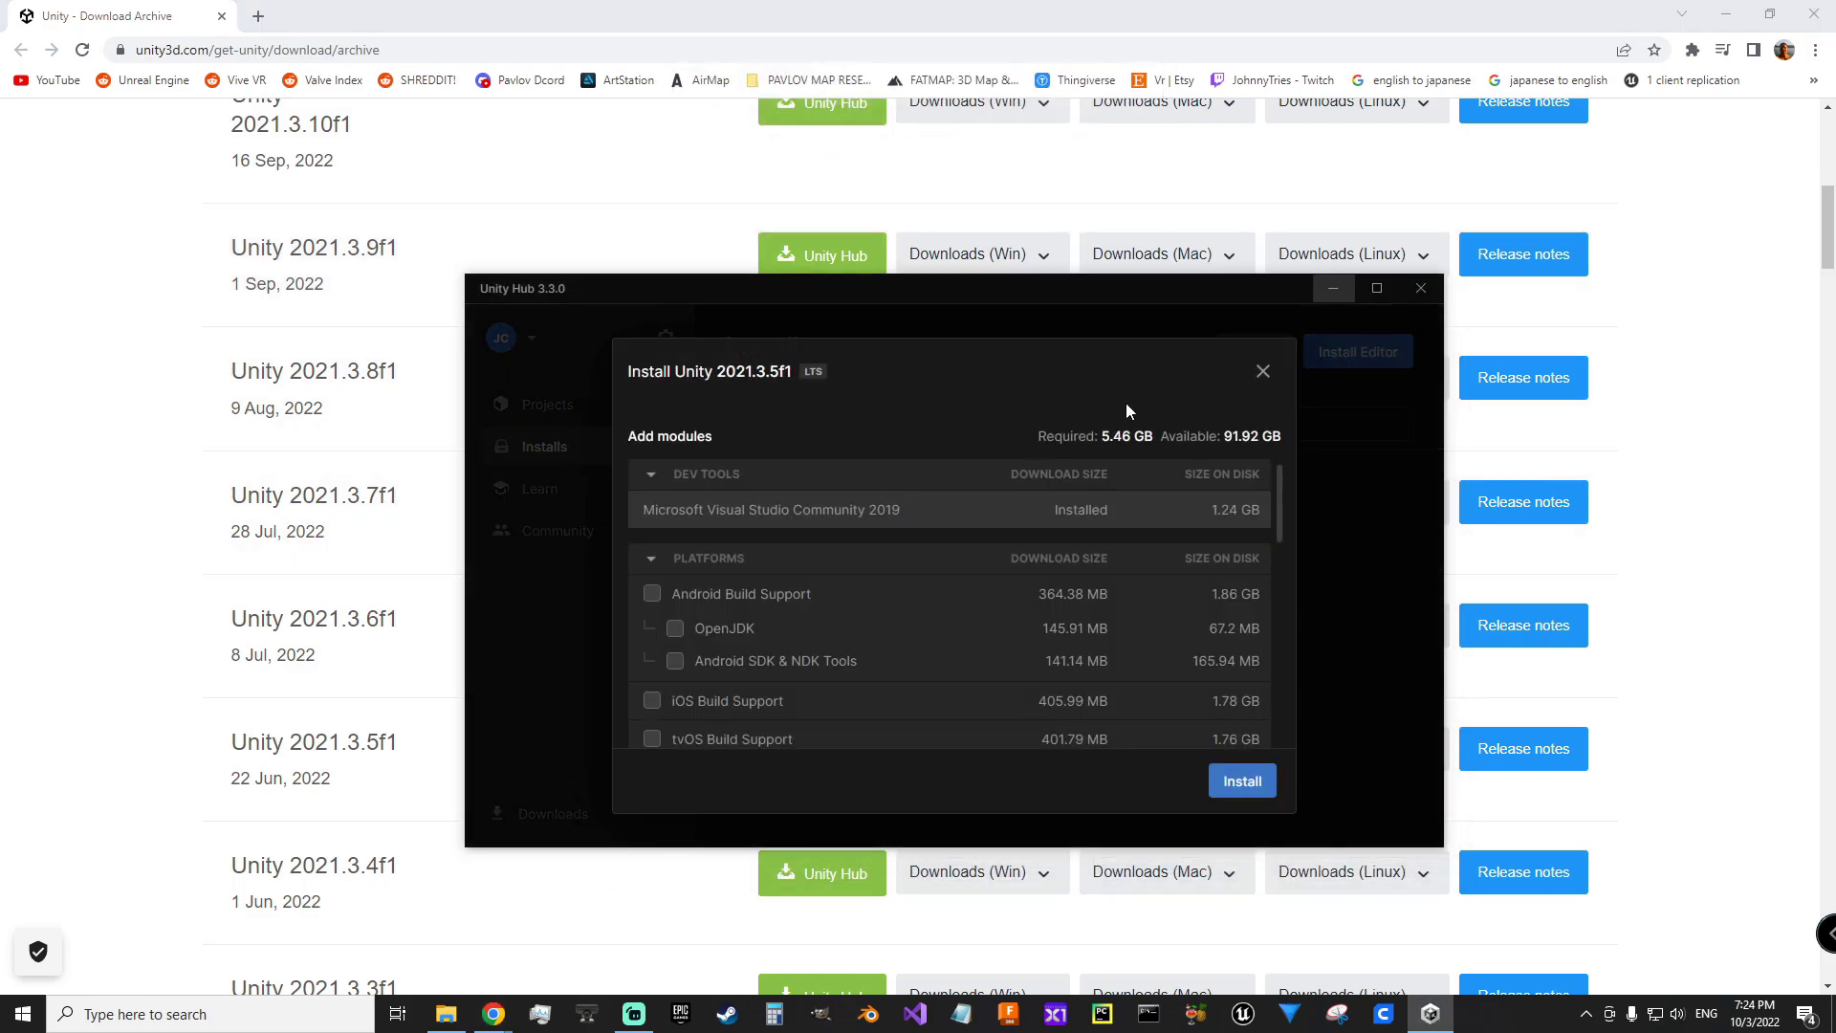
# - Reopen the MarrowSDK wiki setup page and place the Unity Hub install dialog beside it
pyautogui.click(1252, 894)
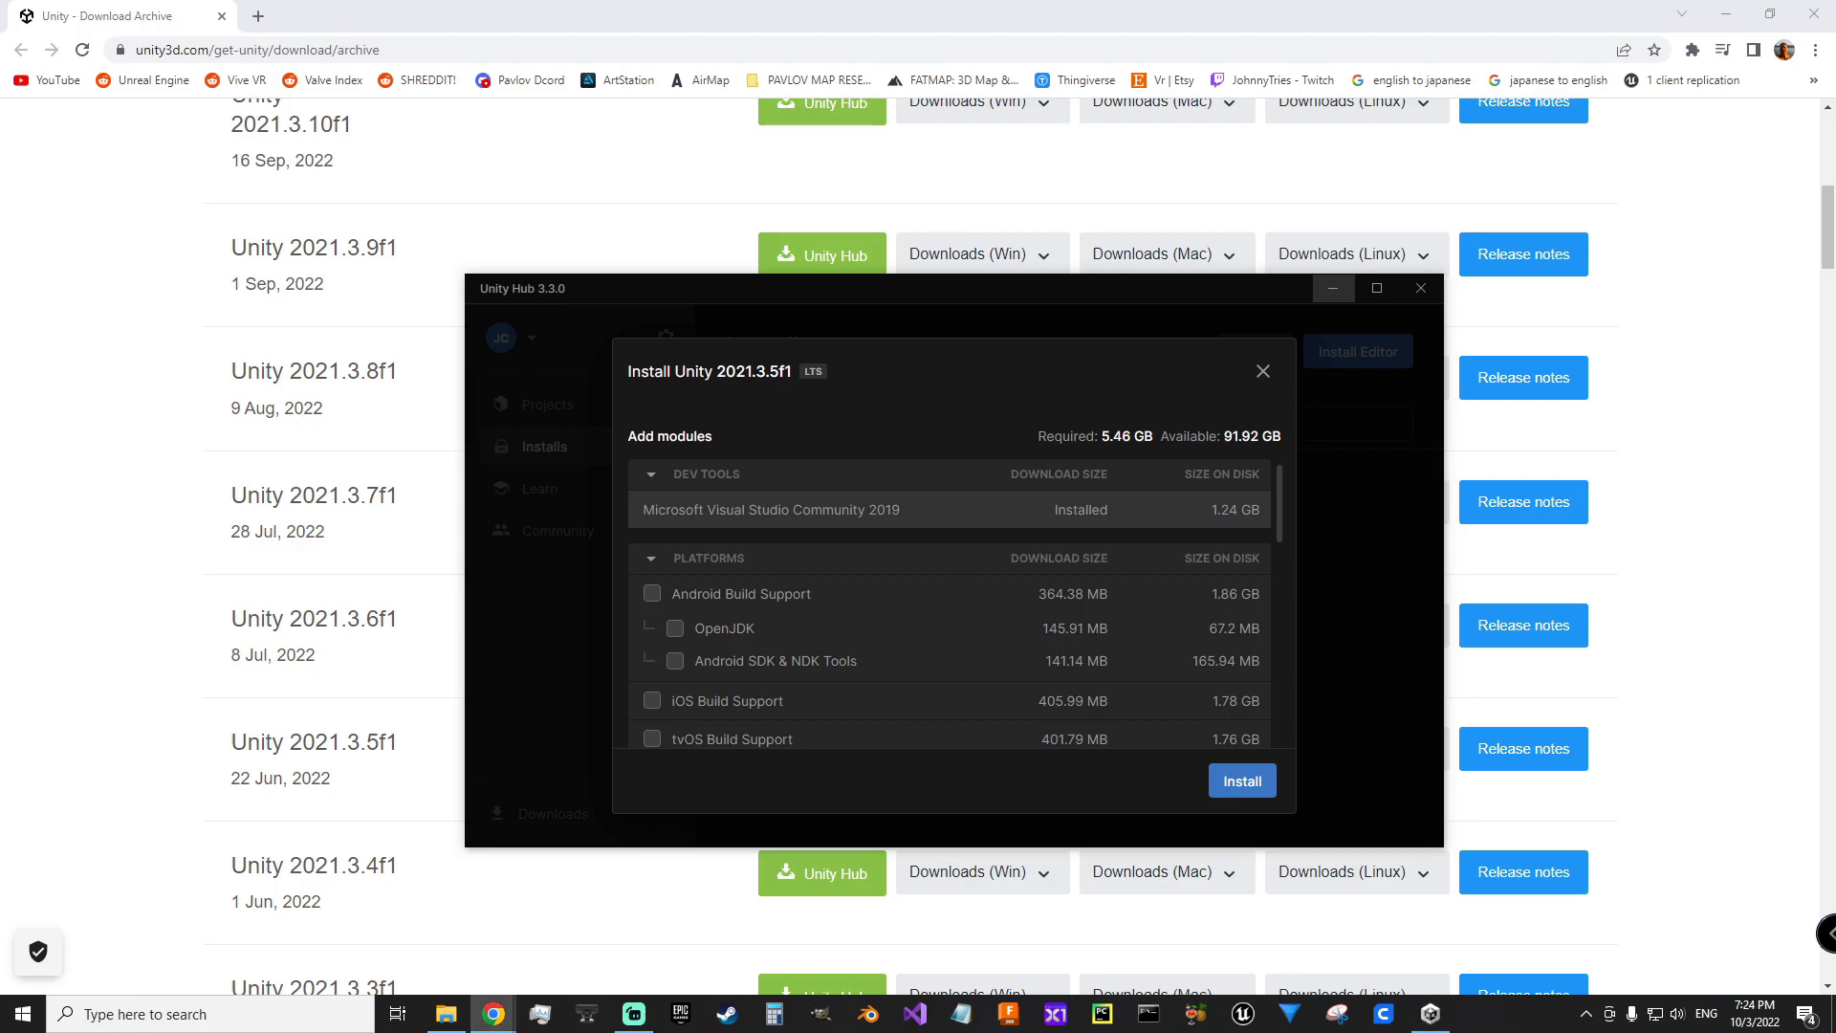
pyautogui.hotkey('ctrl', 'shift', 't')
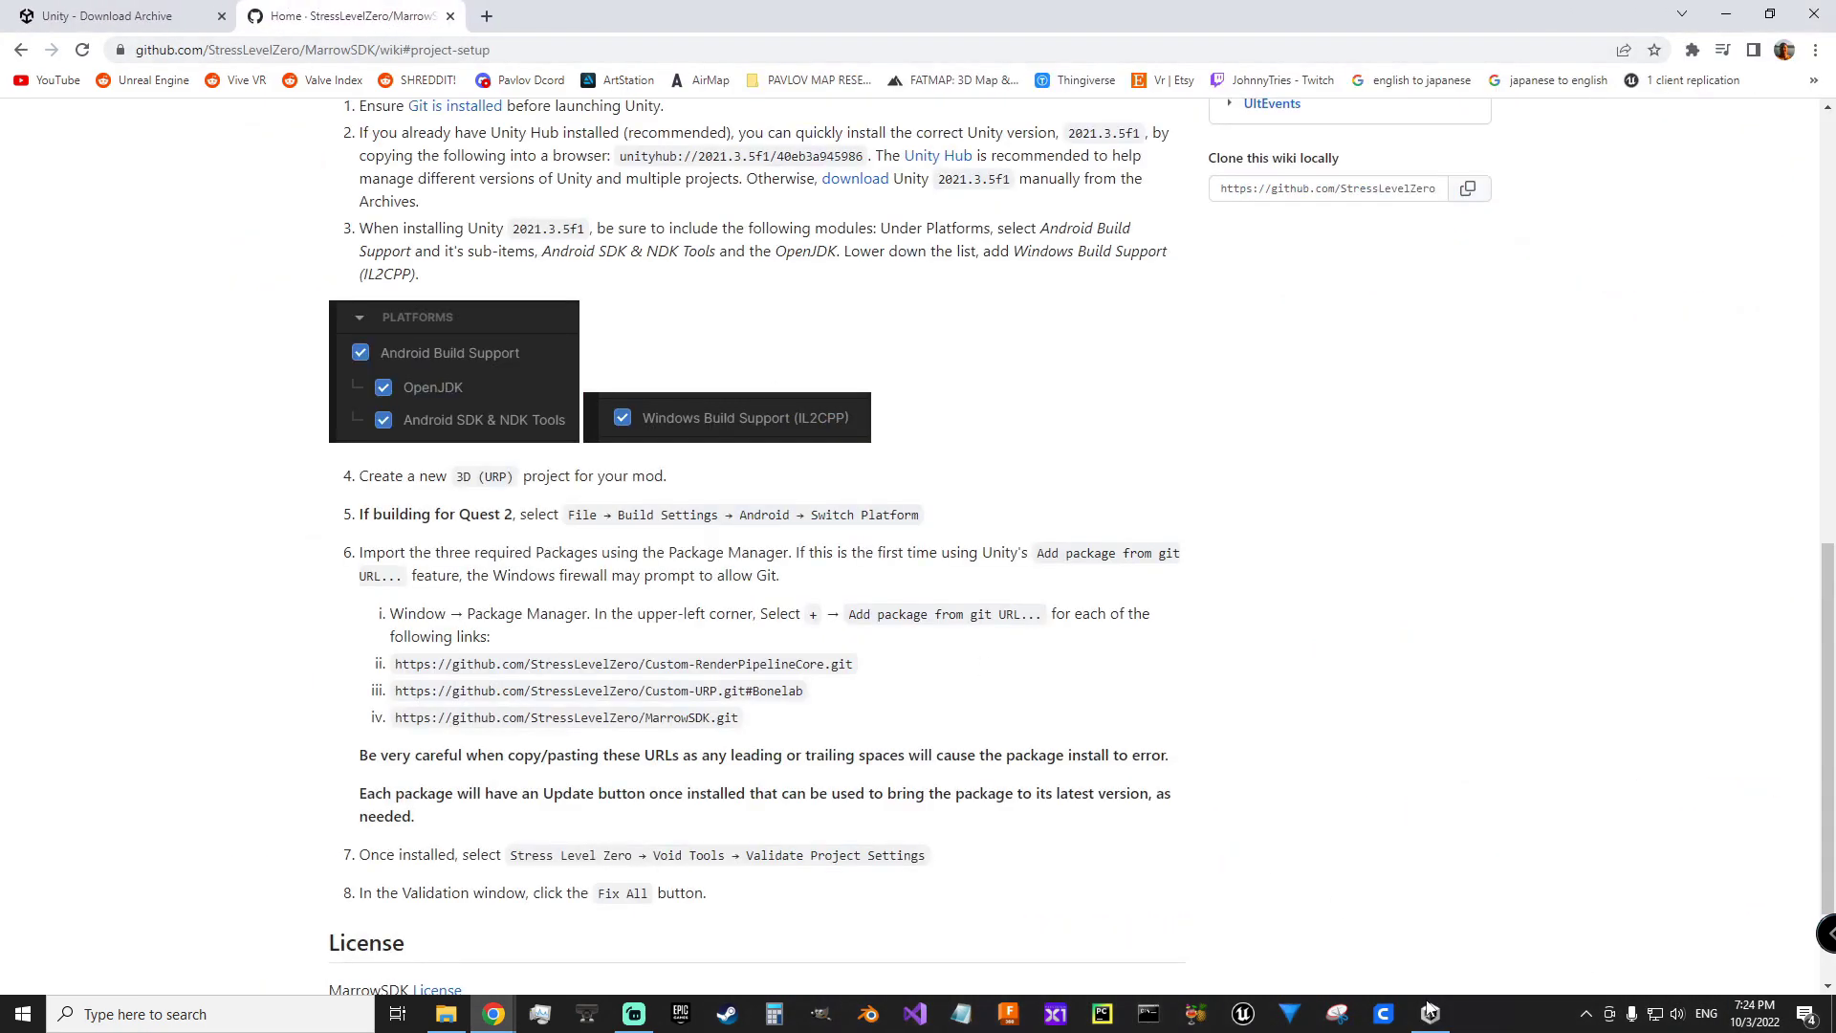
pyautogui.click(1429, 1016)
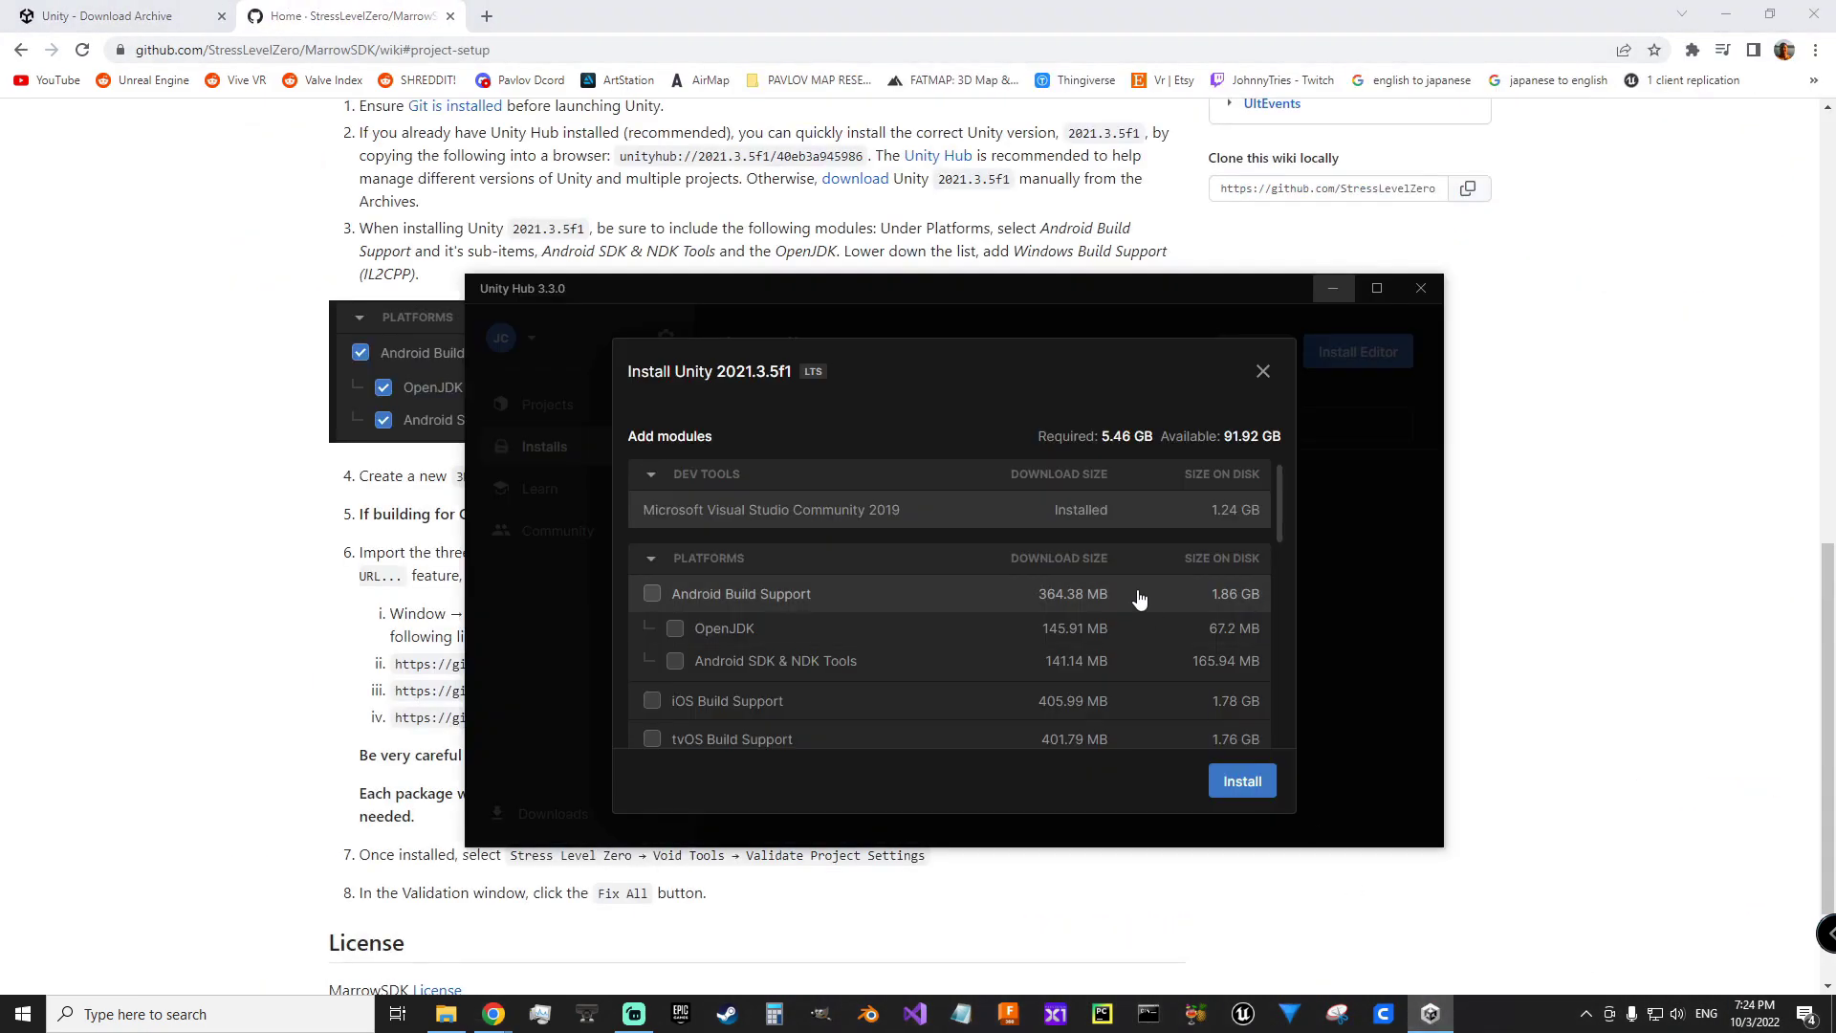
pyautogui.moveTo(1017, 302); pyautogui.dragTo(1409, 301)
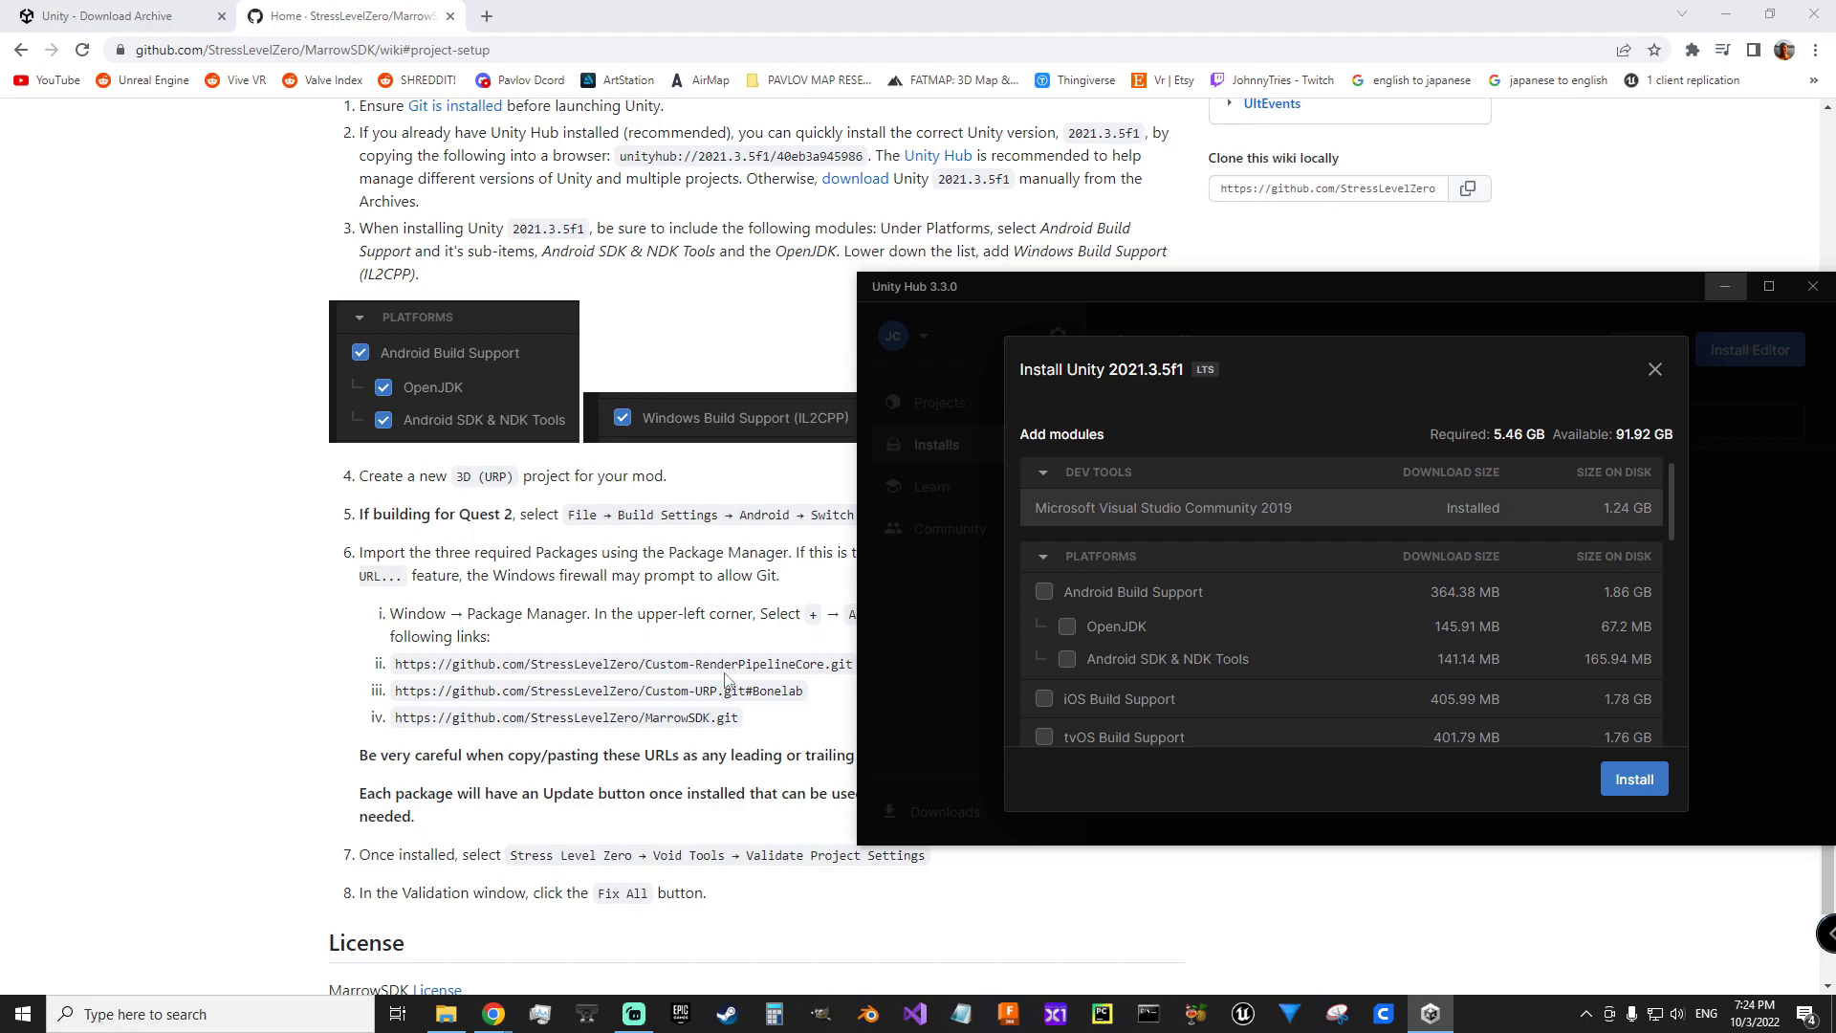
# - Select Android Build Support, OpenJDK, Android SDK & NDK Tools and Windows Build Support (IL2CPP)
pyautogui.click(1044, 594)
pyautogui.click(1068, 628)
pyautogui.click(1071, 660)
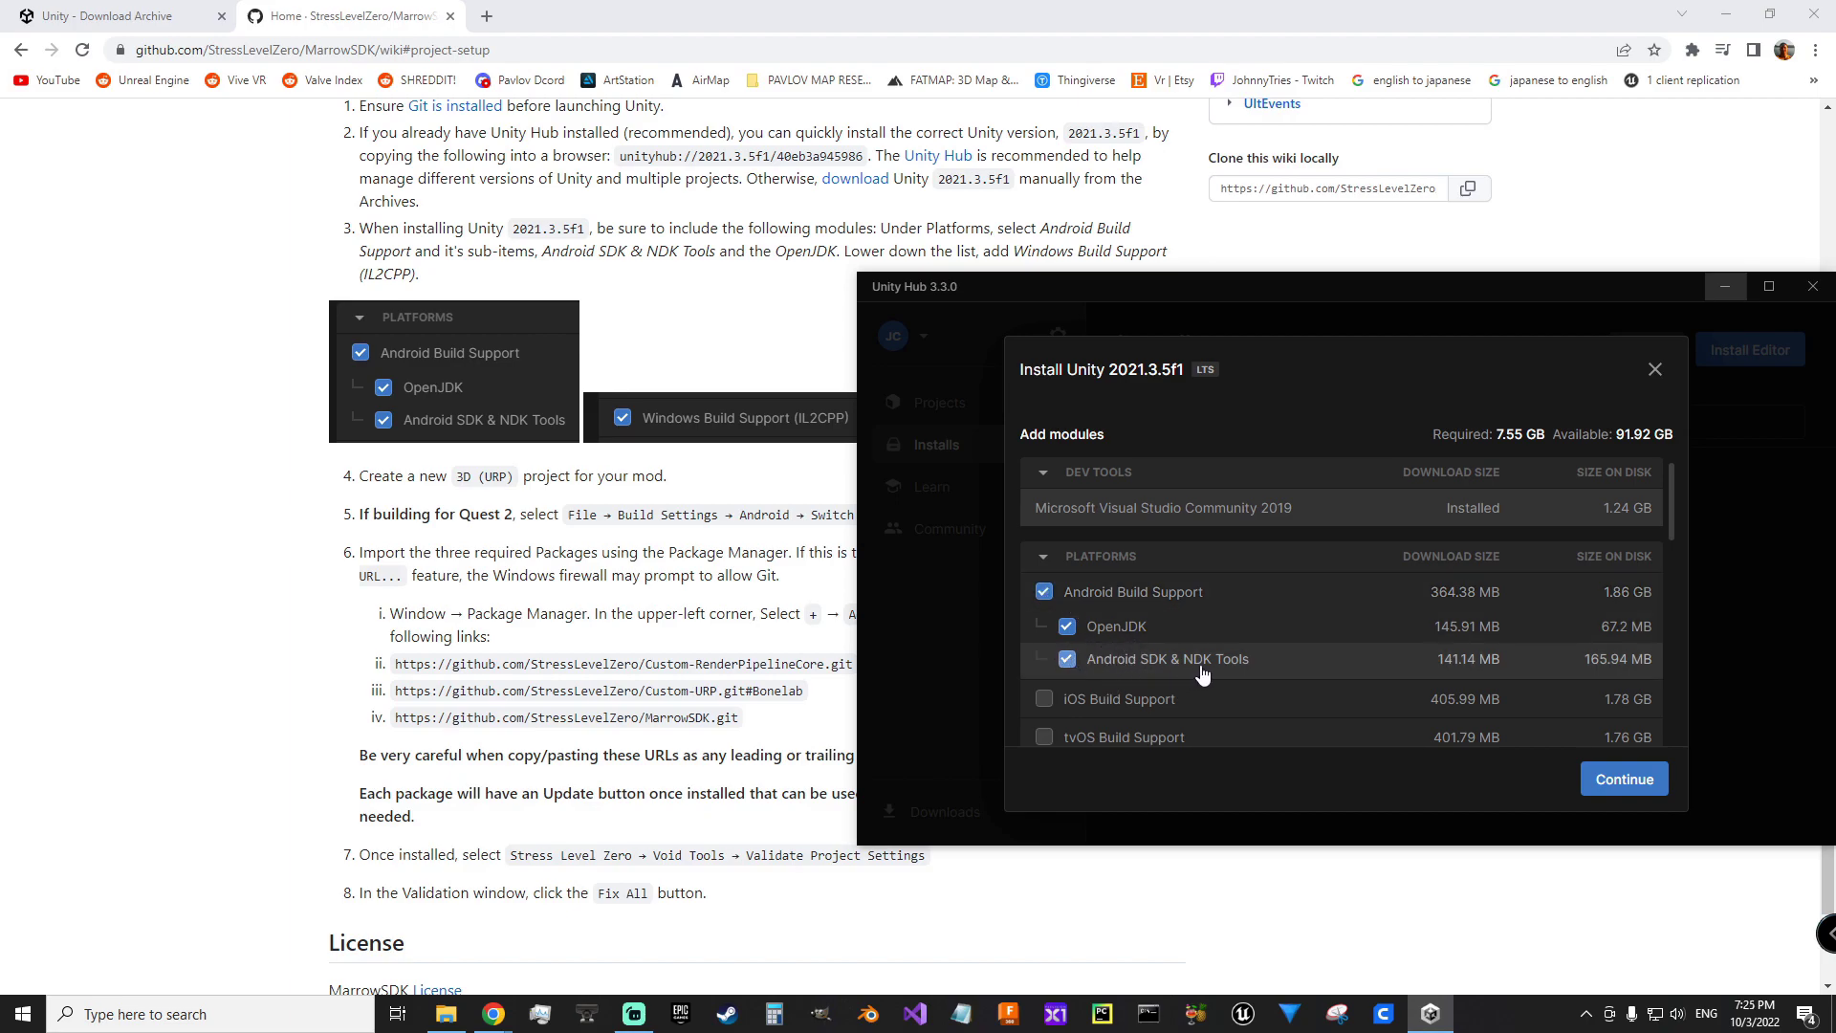
pyautogui.scroll(-5, 1202, 675)
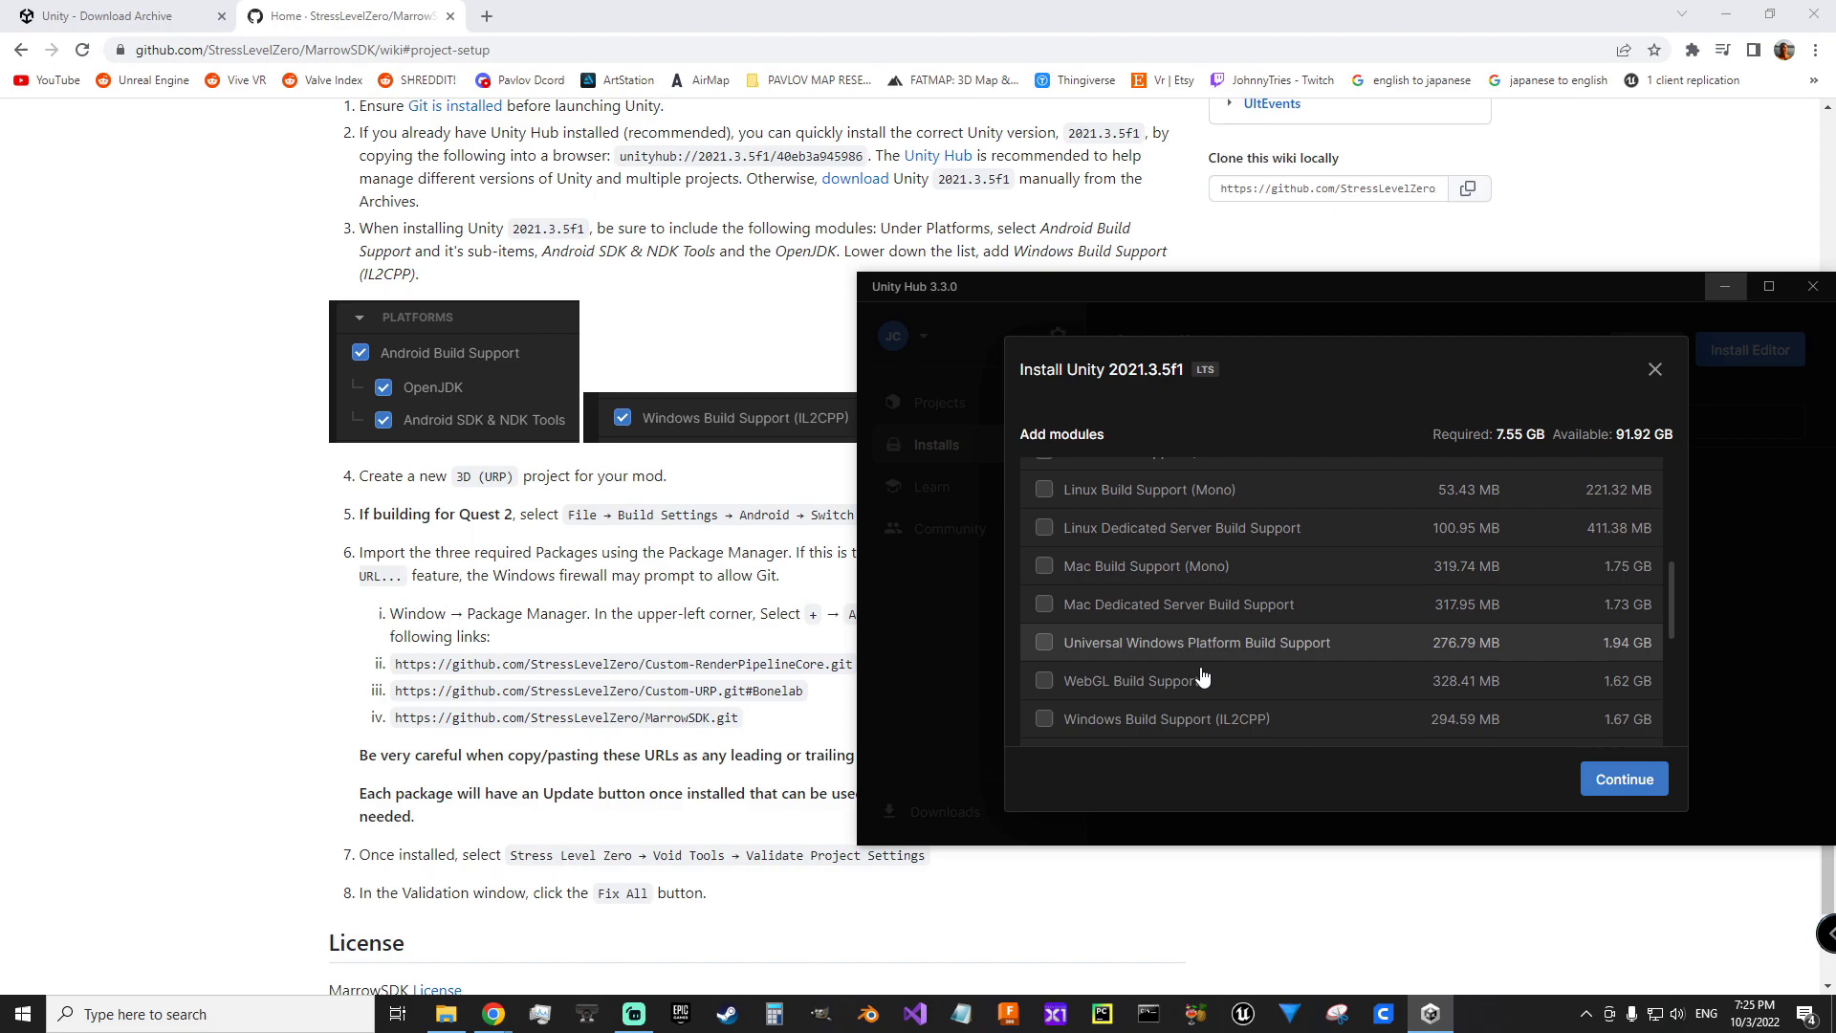
pyautogui.scroll(-1, 1202, 677)
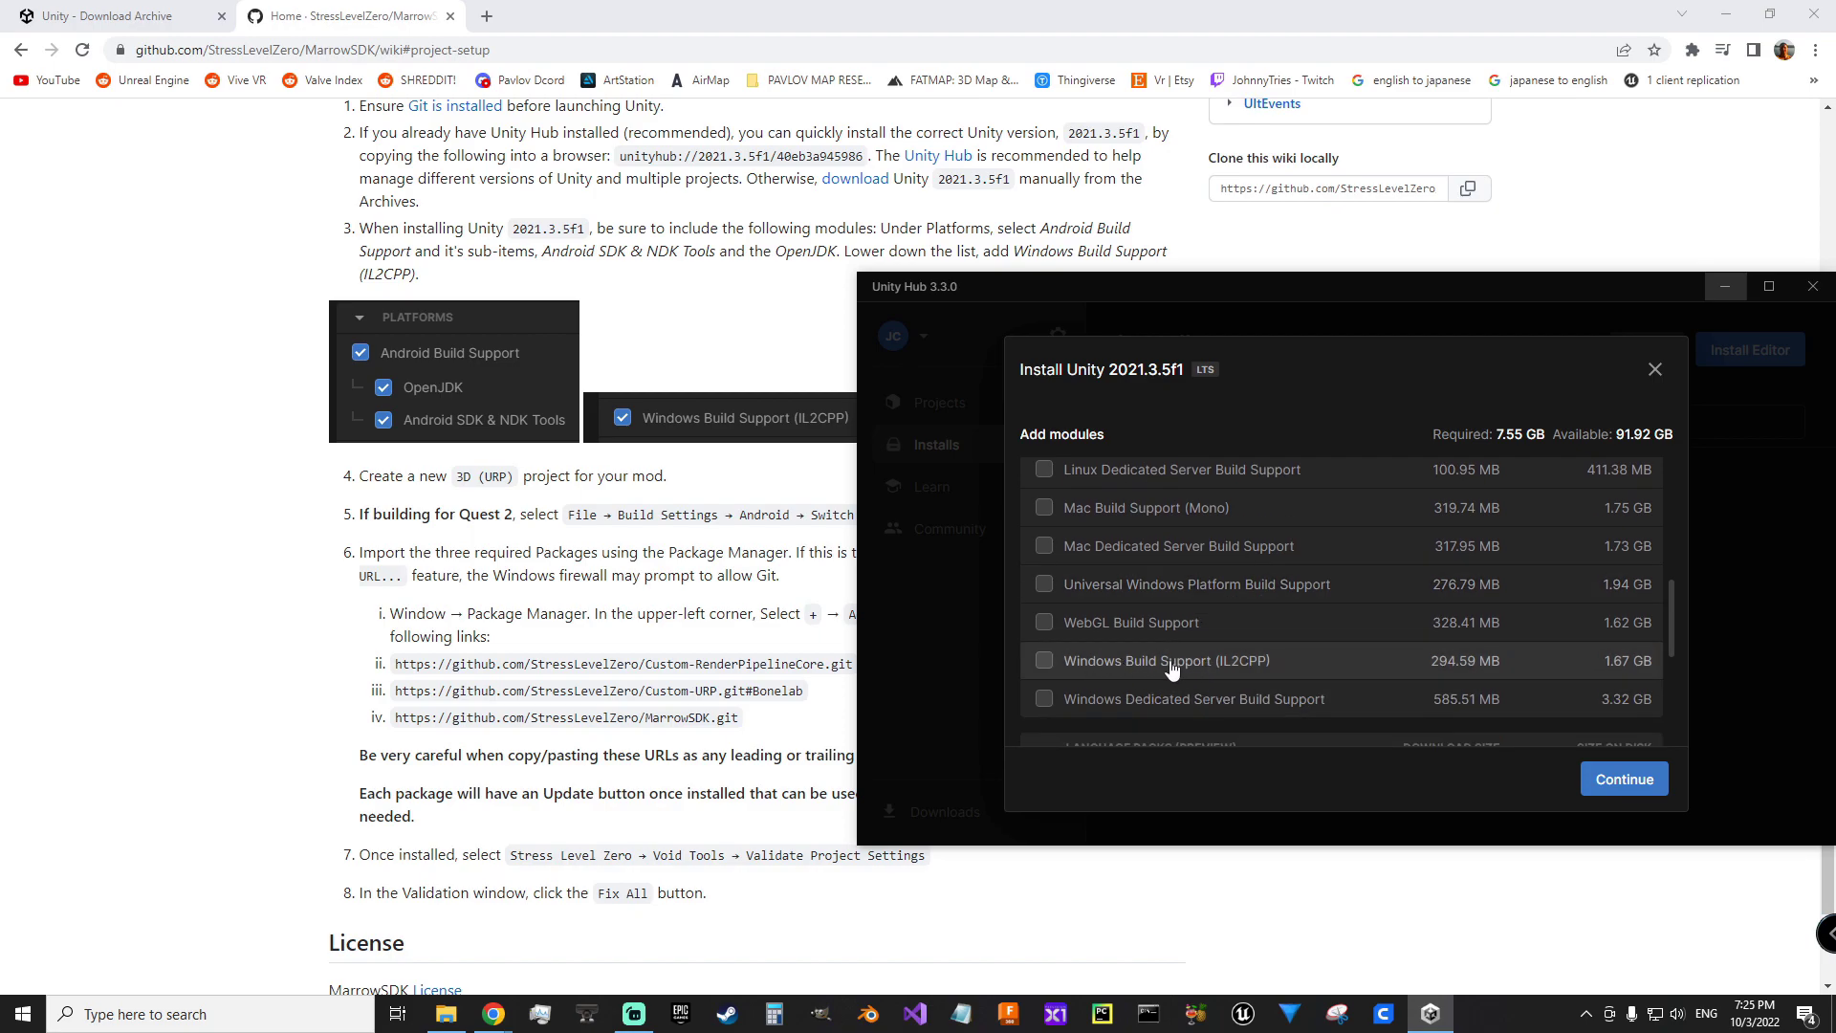
pyautogui.click(1044, 661)
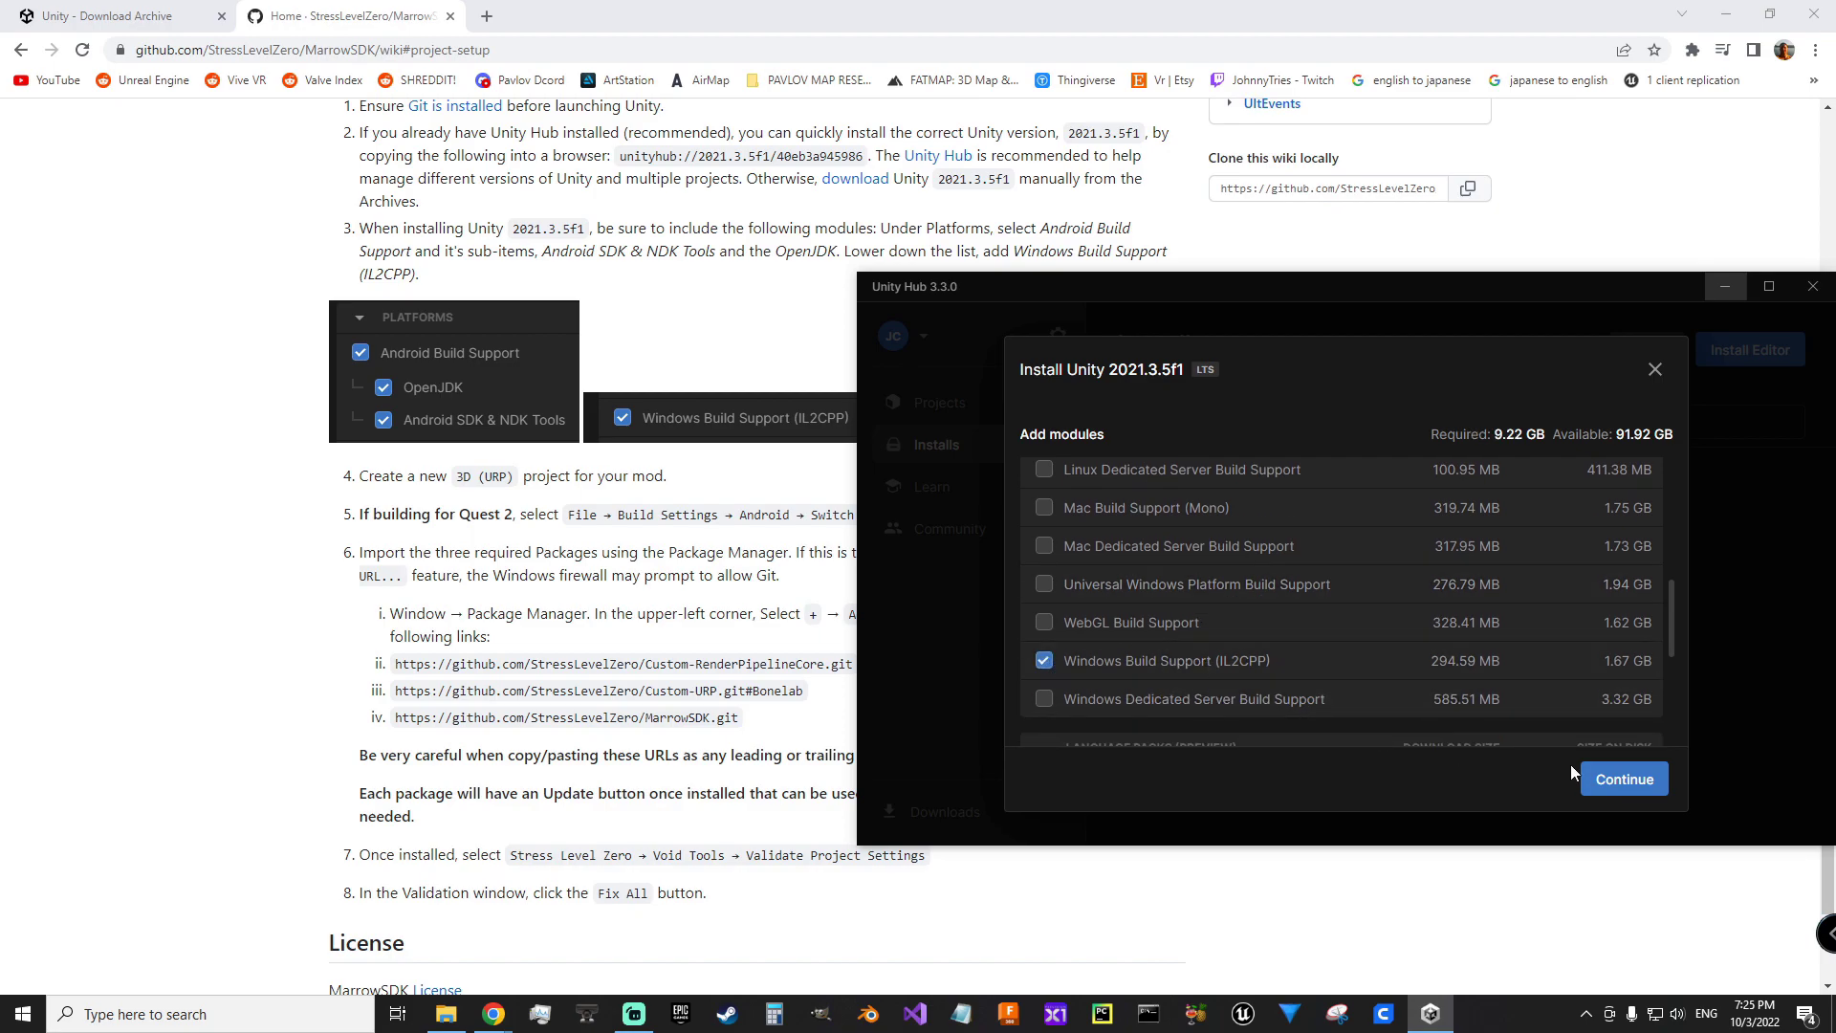
# - Accept the Android SDK and NDK license terms and start the 2021.3.5f1 install
pyautogui.click(1626, 779)
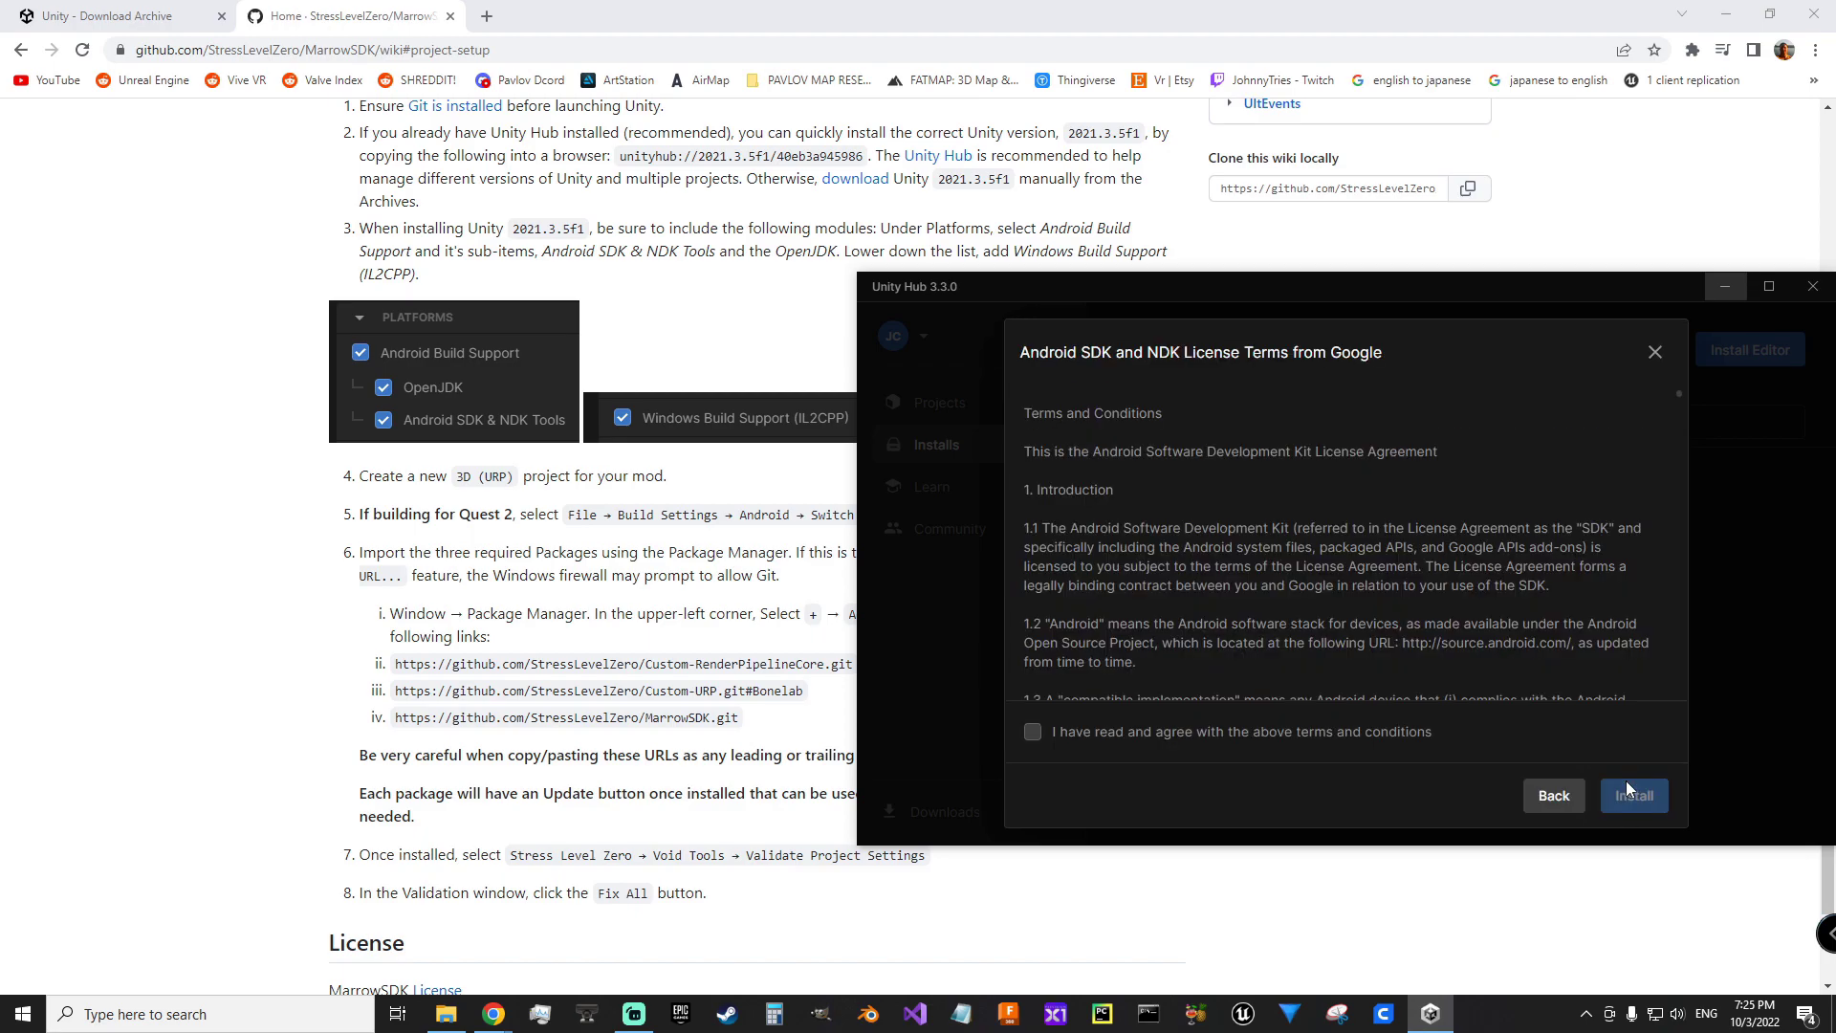
pyautogui.click(1033, 732)
pyautogui.click(1633, 796)
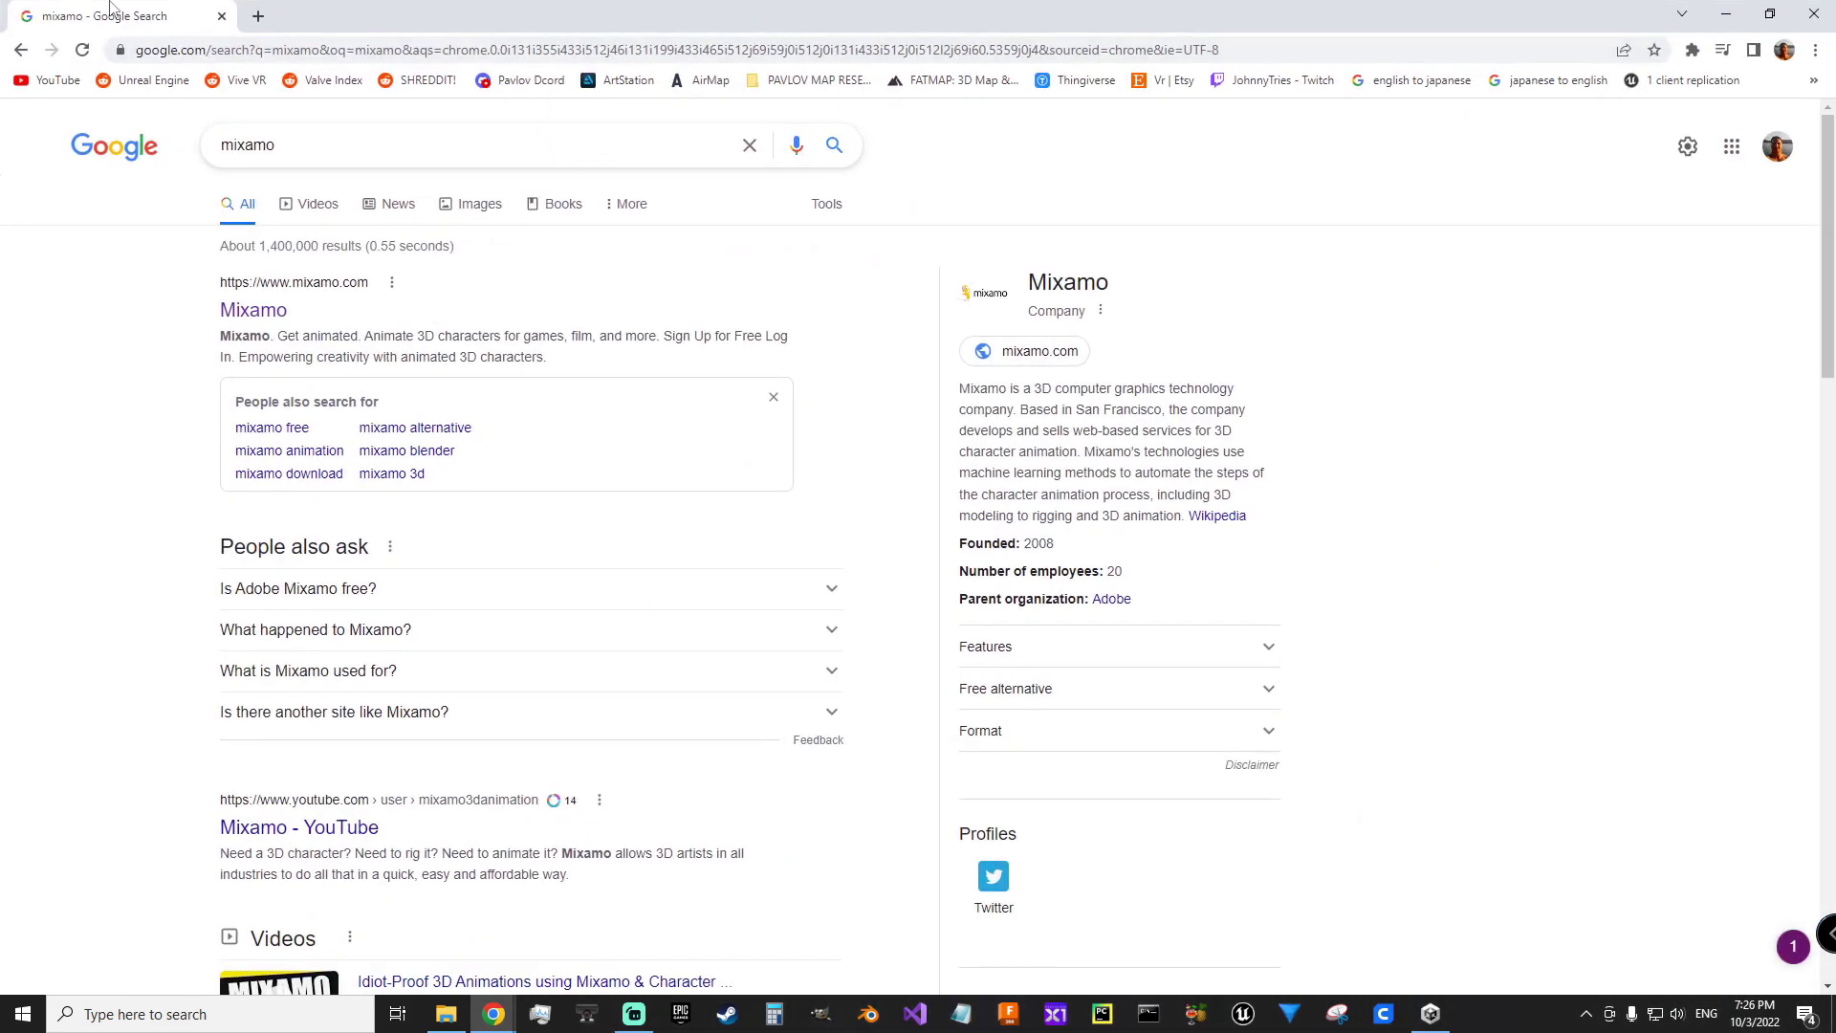
# - Open Mixamo and go to the second page of the character library
pyautogui.click(253, 316)
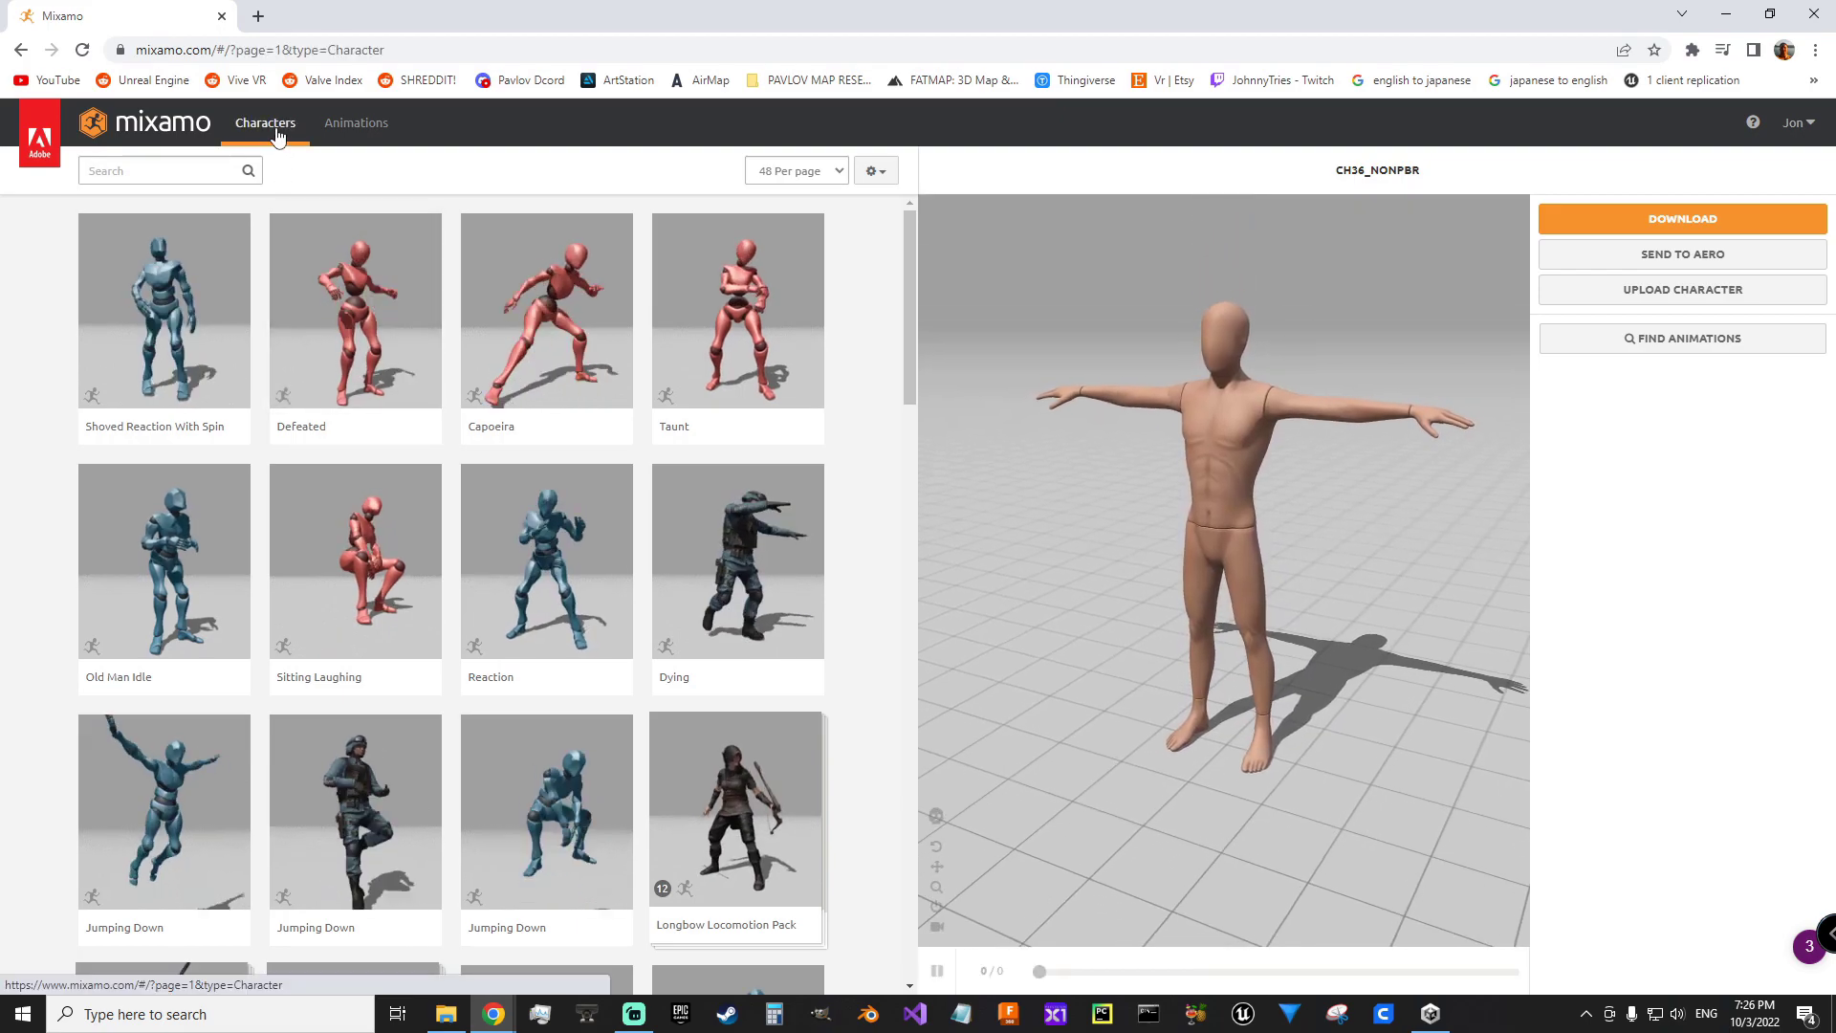
pyautogui.click(278, 136)
pyautogui.scroll(-10, 708, 688)
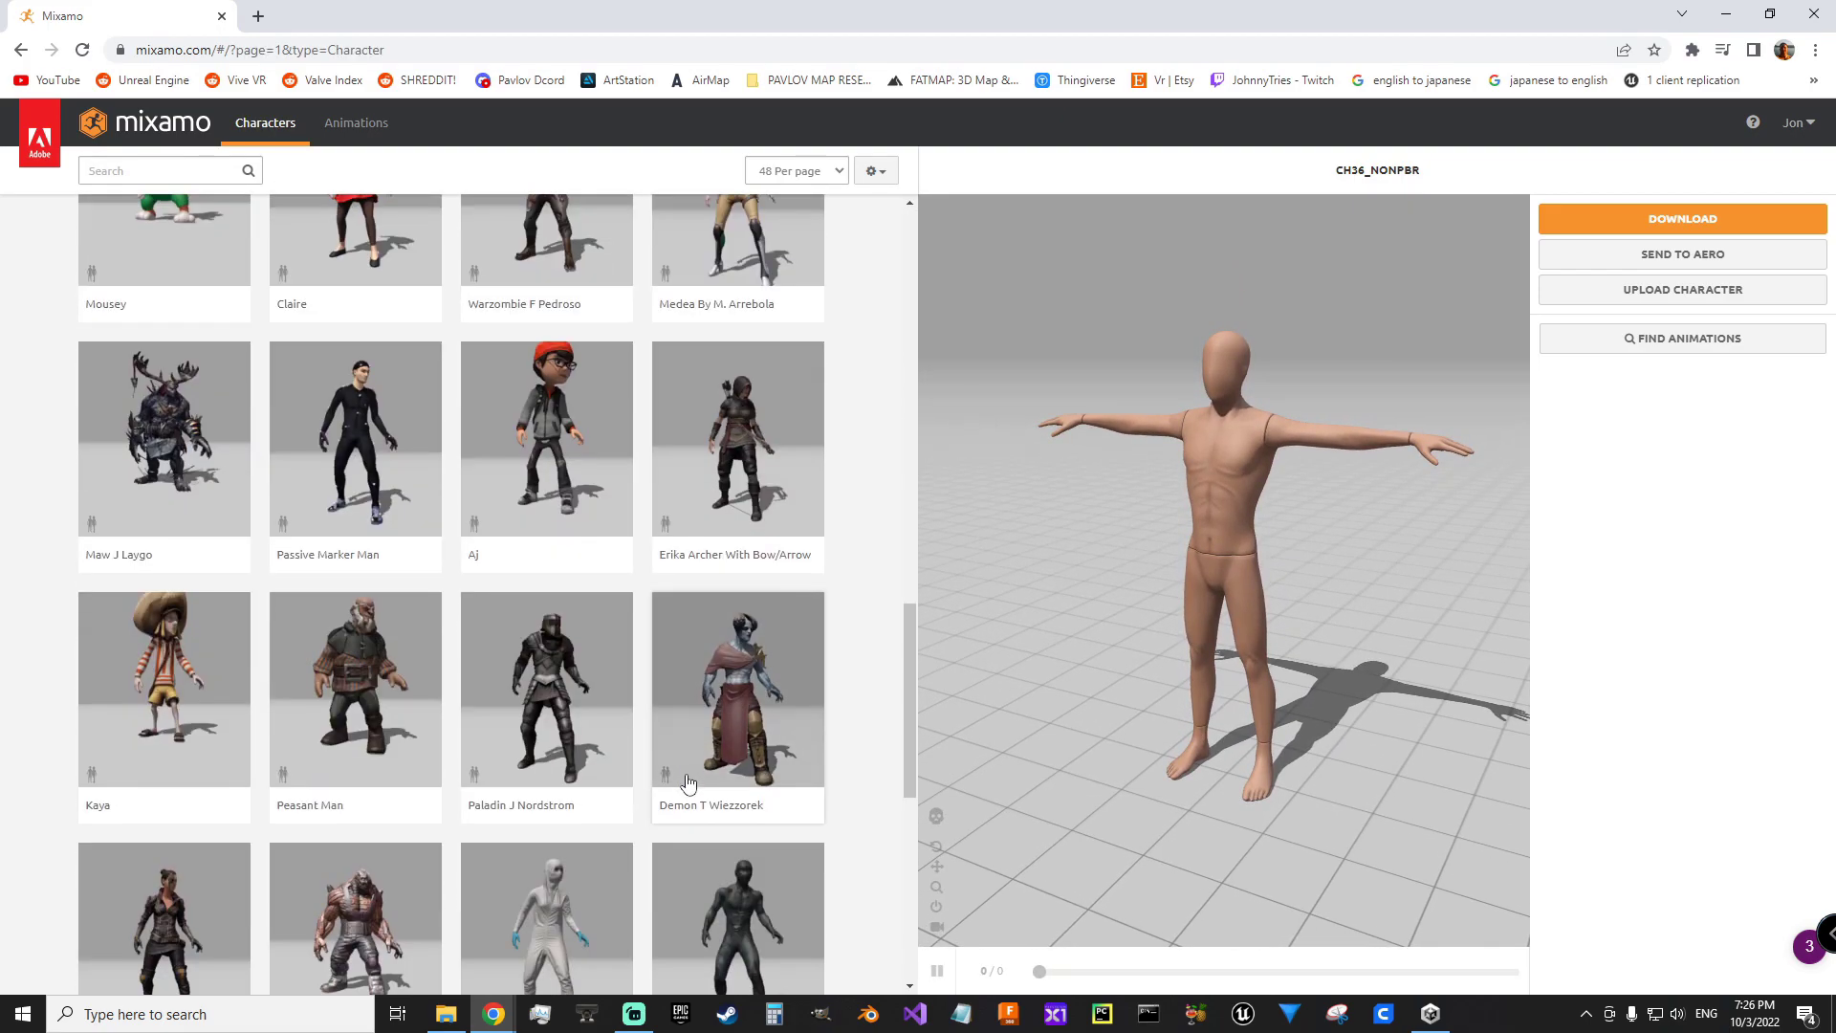
pyautogui.scroll(-5, 687, 783)
pyautogui.click(448, 876)
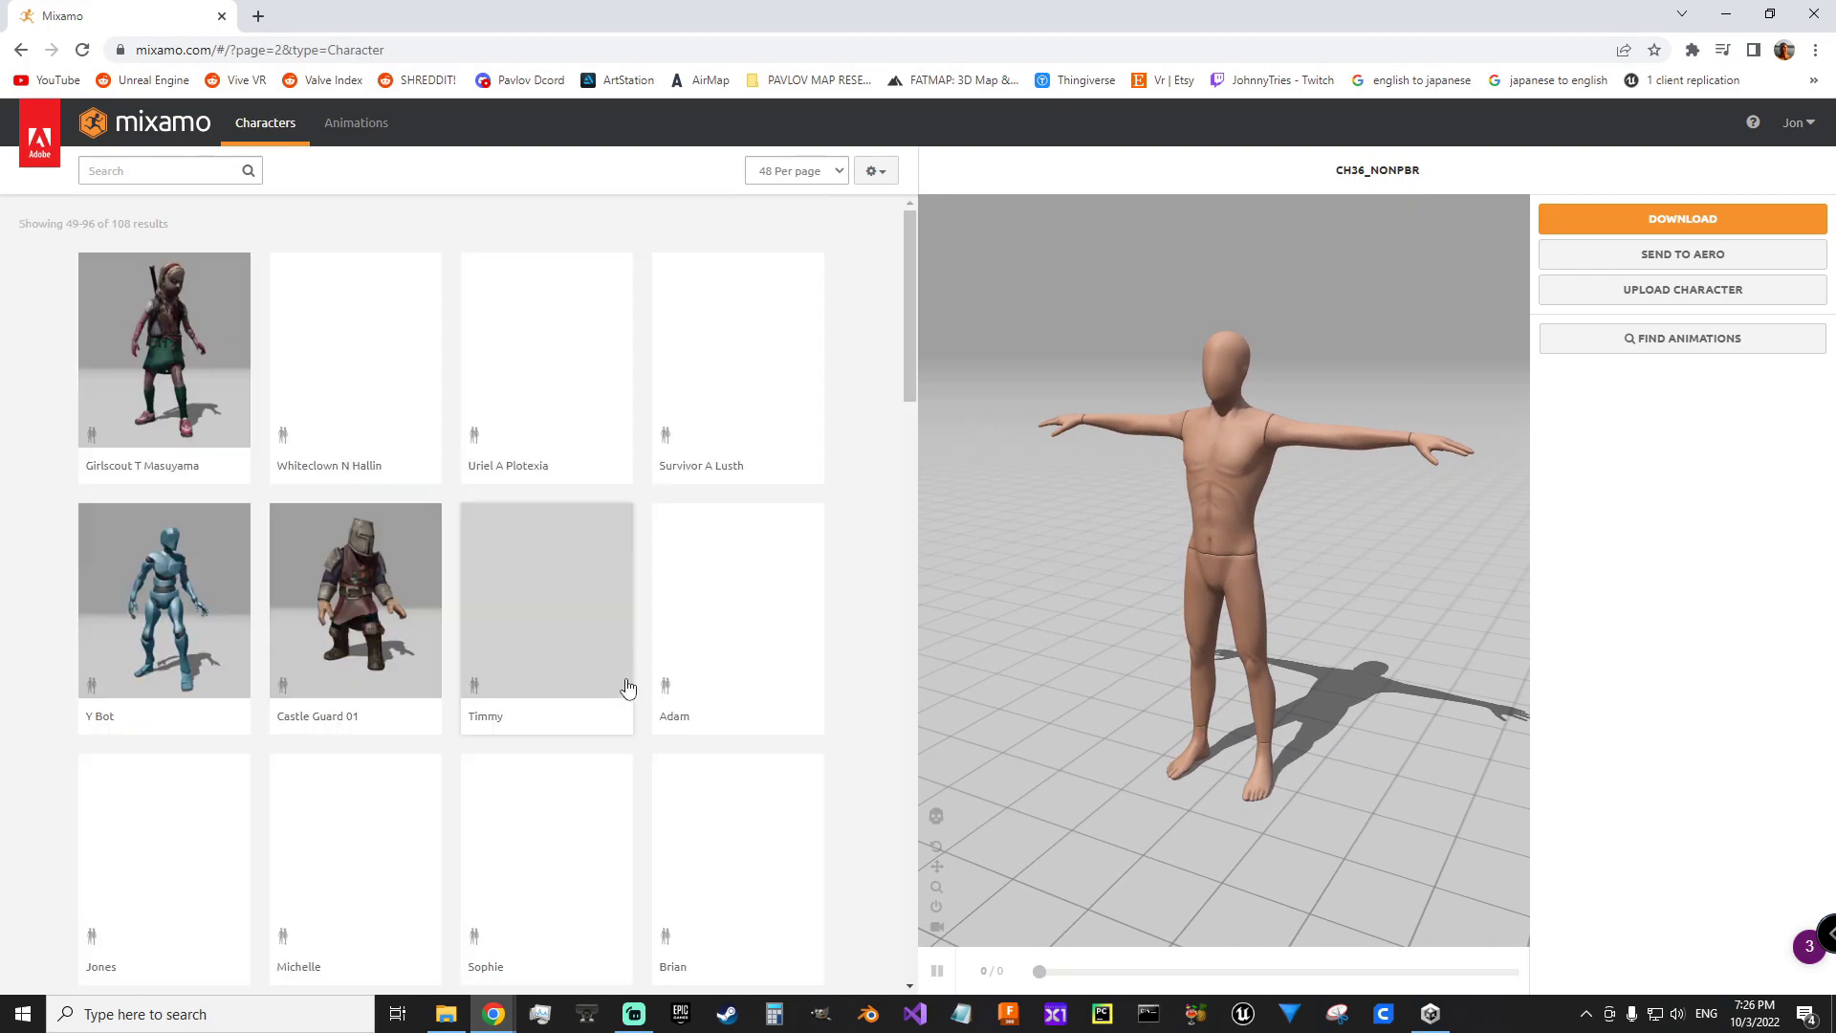
# - Select the Jennifer character and download it as FBX Binary in T-pose
pyautogui.scroll(-20, 628, 687)
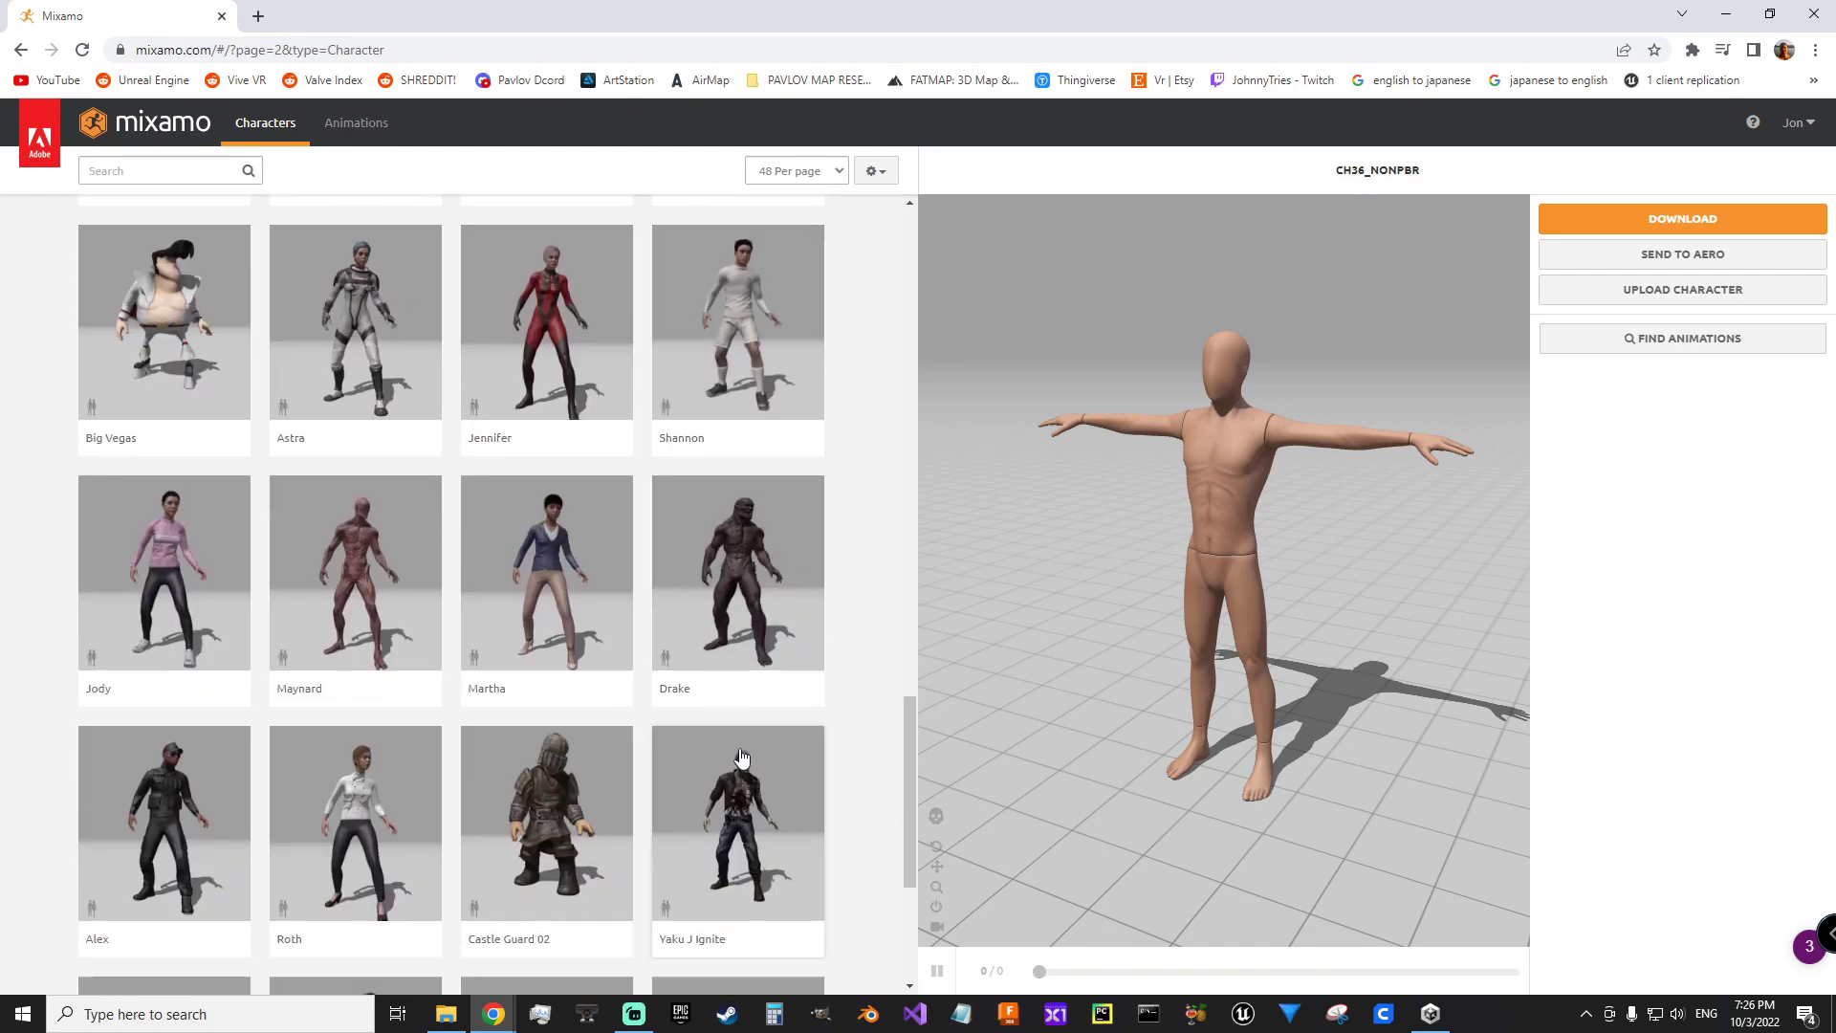
pyautogui.scroll(-4, 746, 765)
pyautogui.scroll(7, 771, 779)
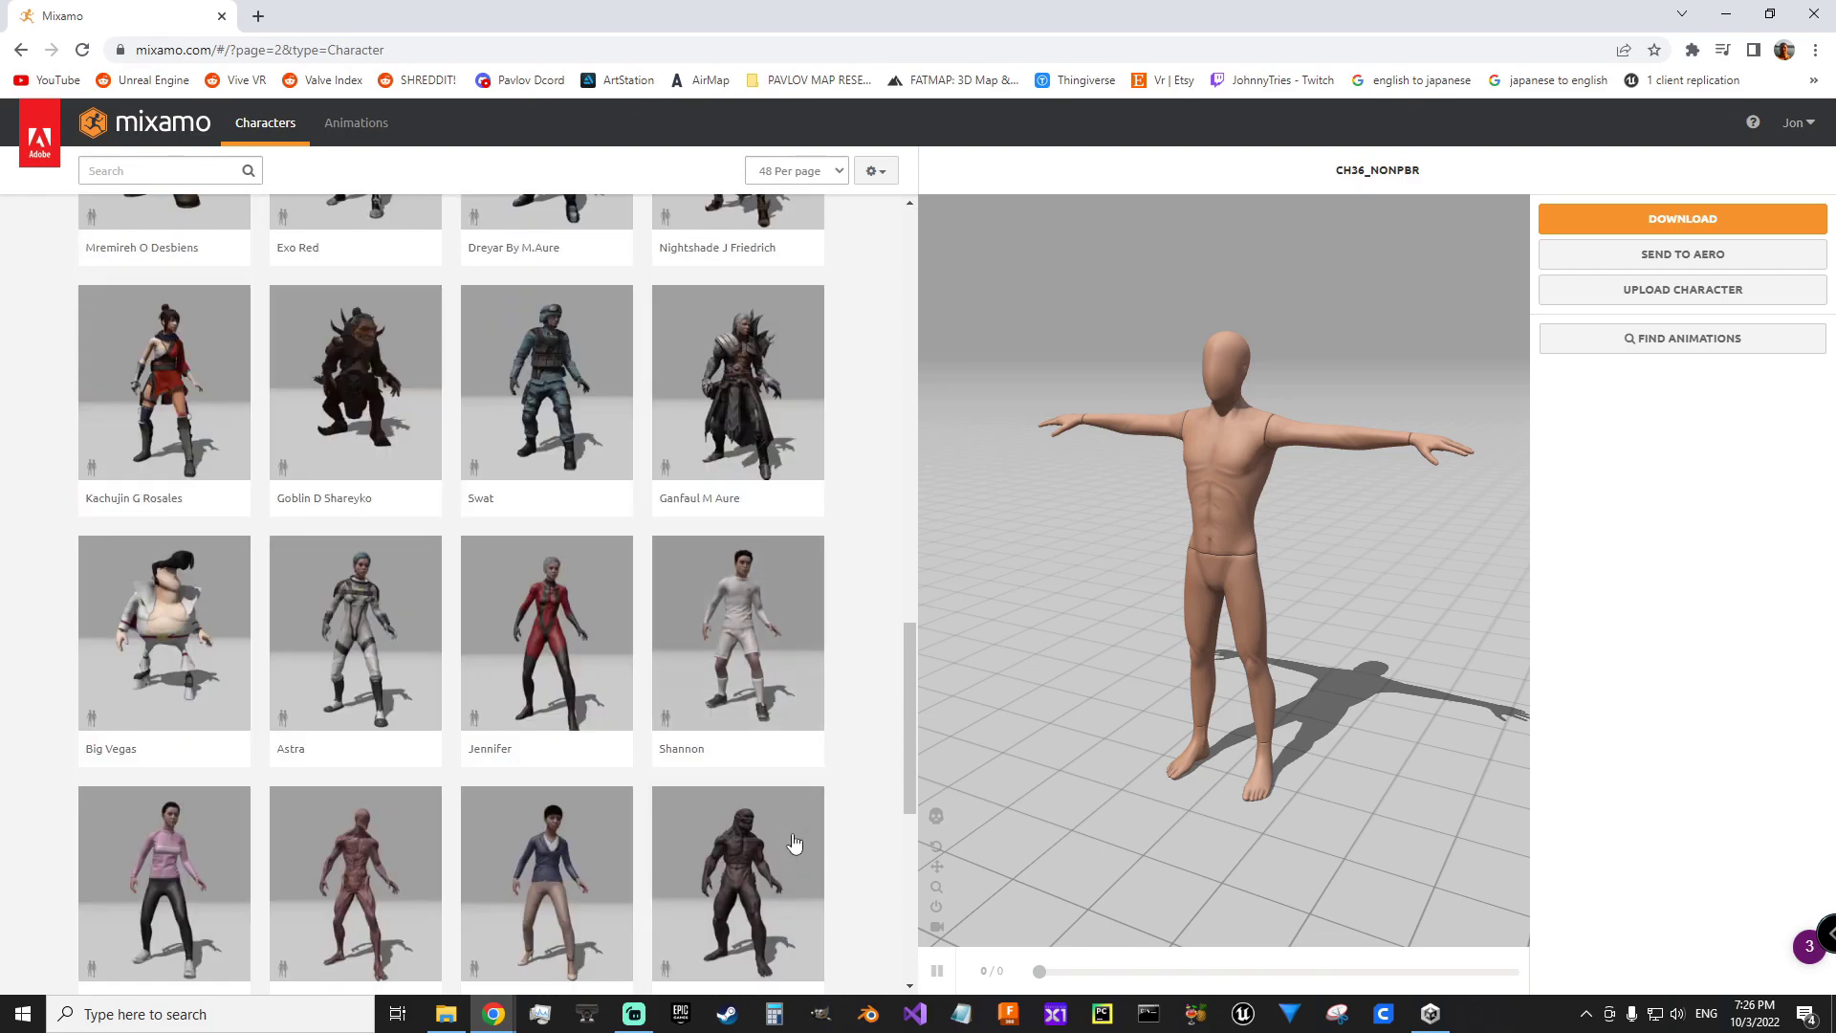
pyautogui.click(574, 674)
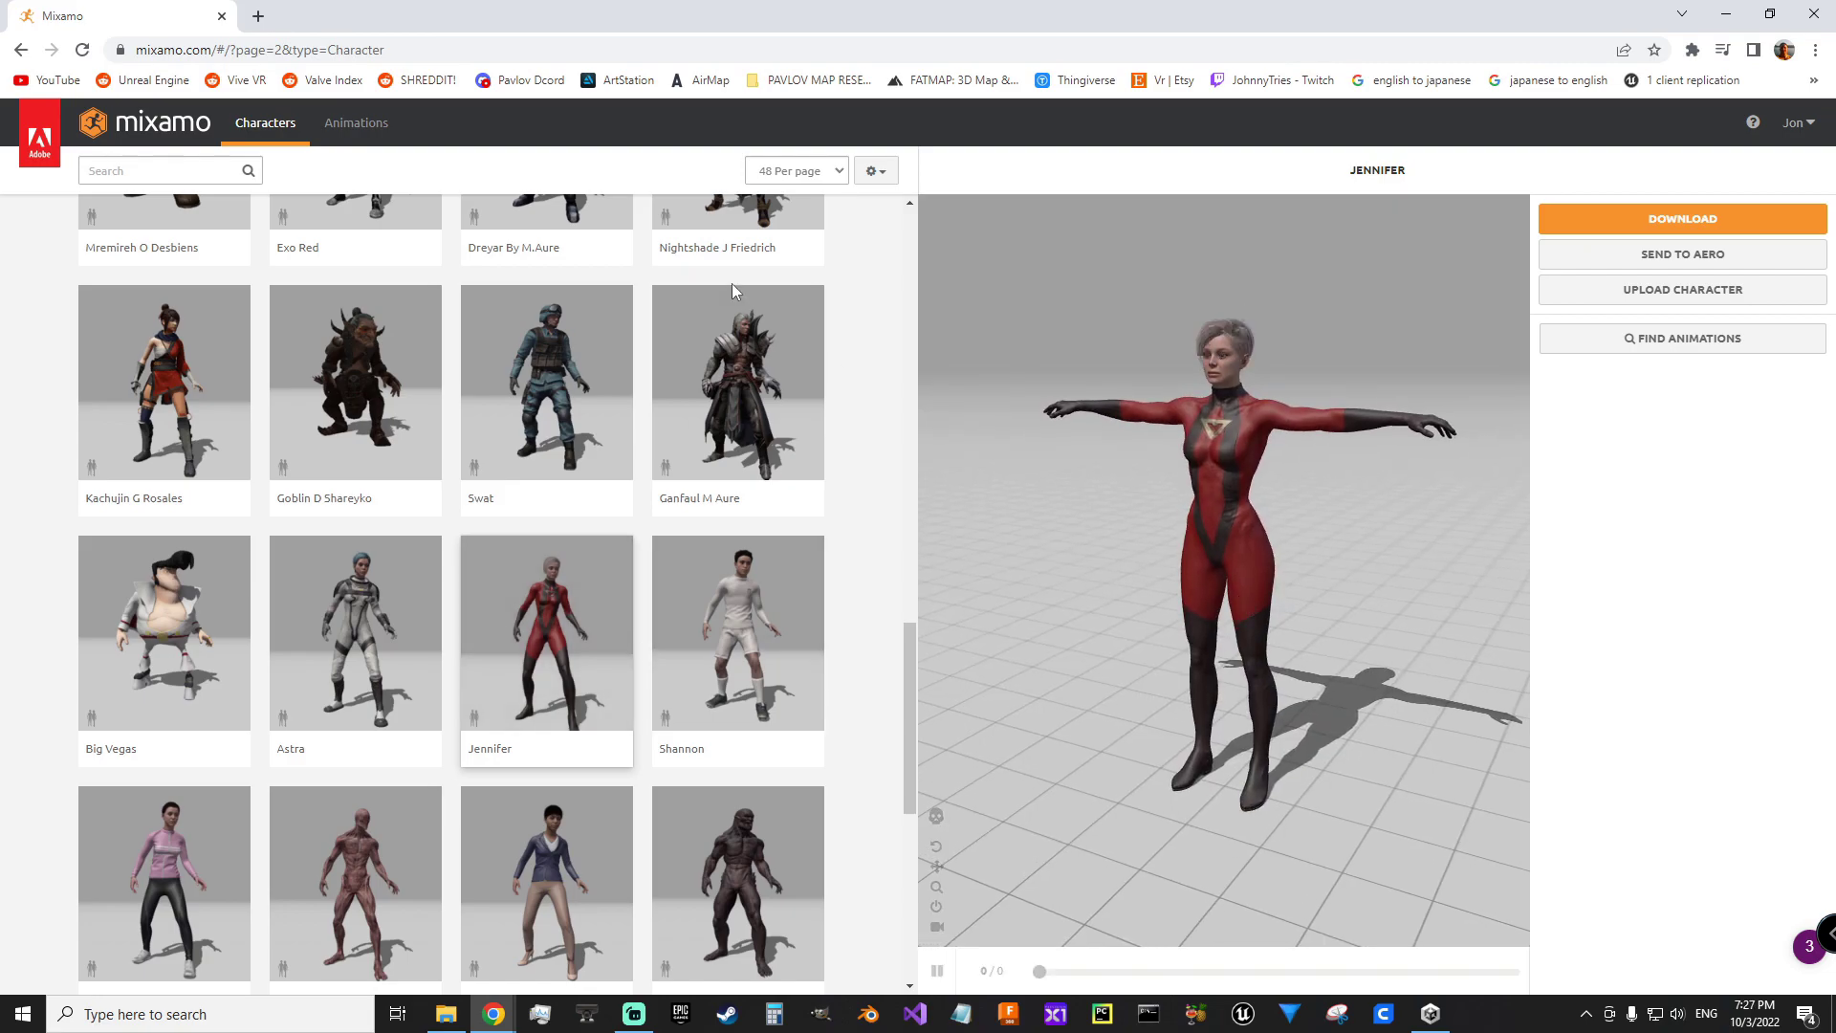
pyautogui.click(1683, 219)
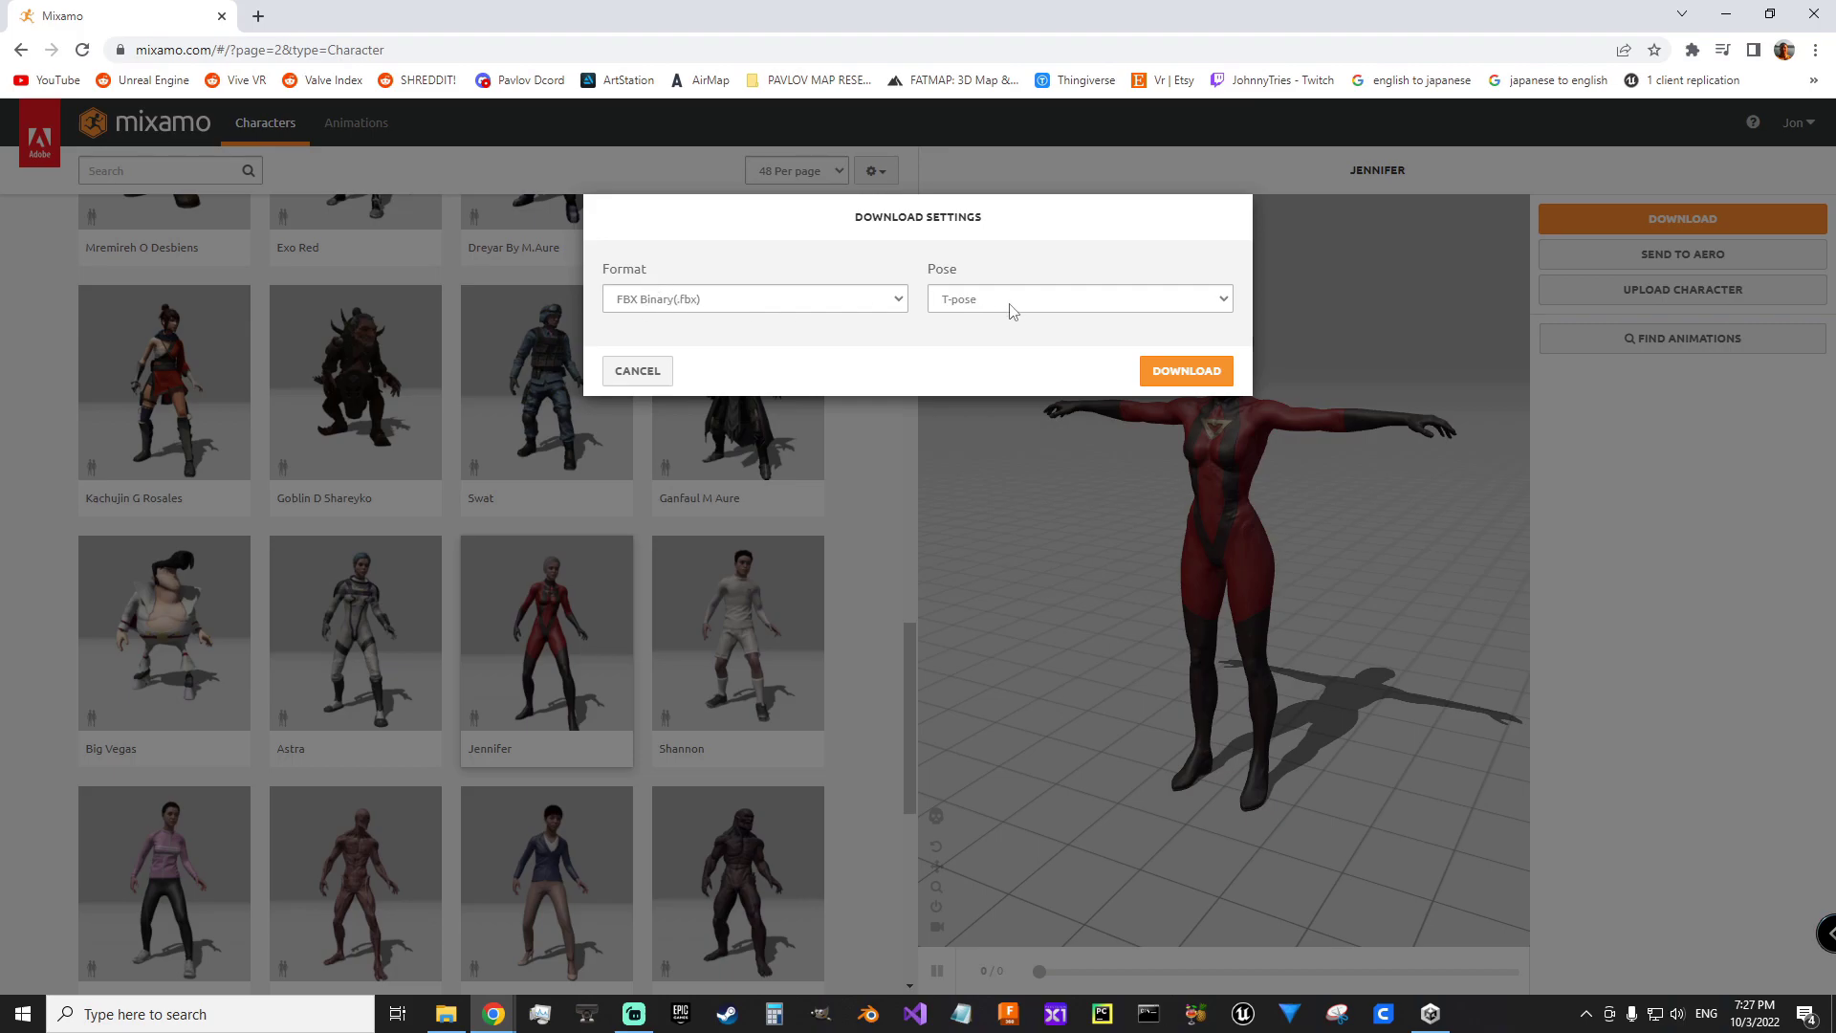
pyautogui.click(1182, 372)
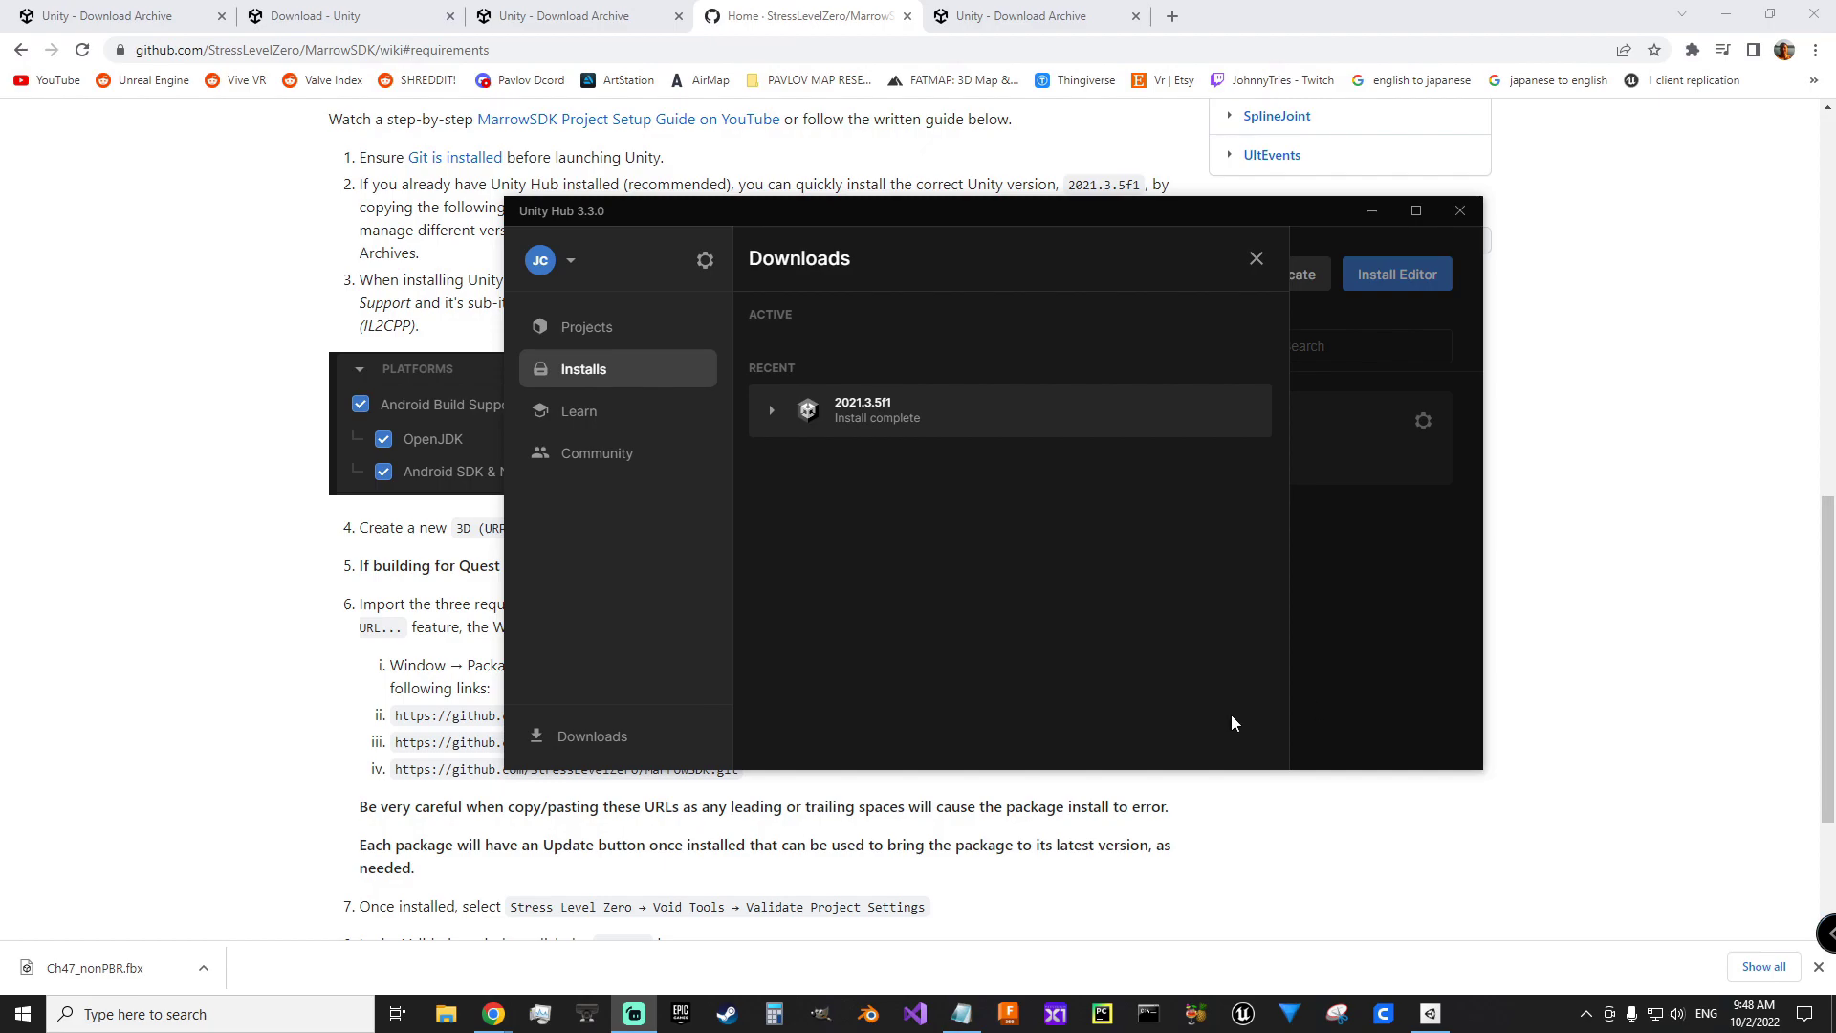
# - Start a new project in Unity Hub and narrow the templates to the core set
pyautogui.click(593, 335)
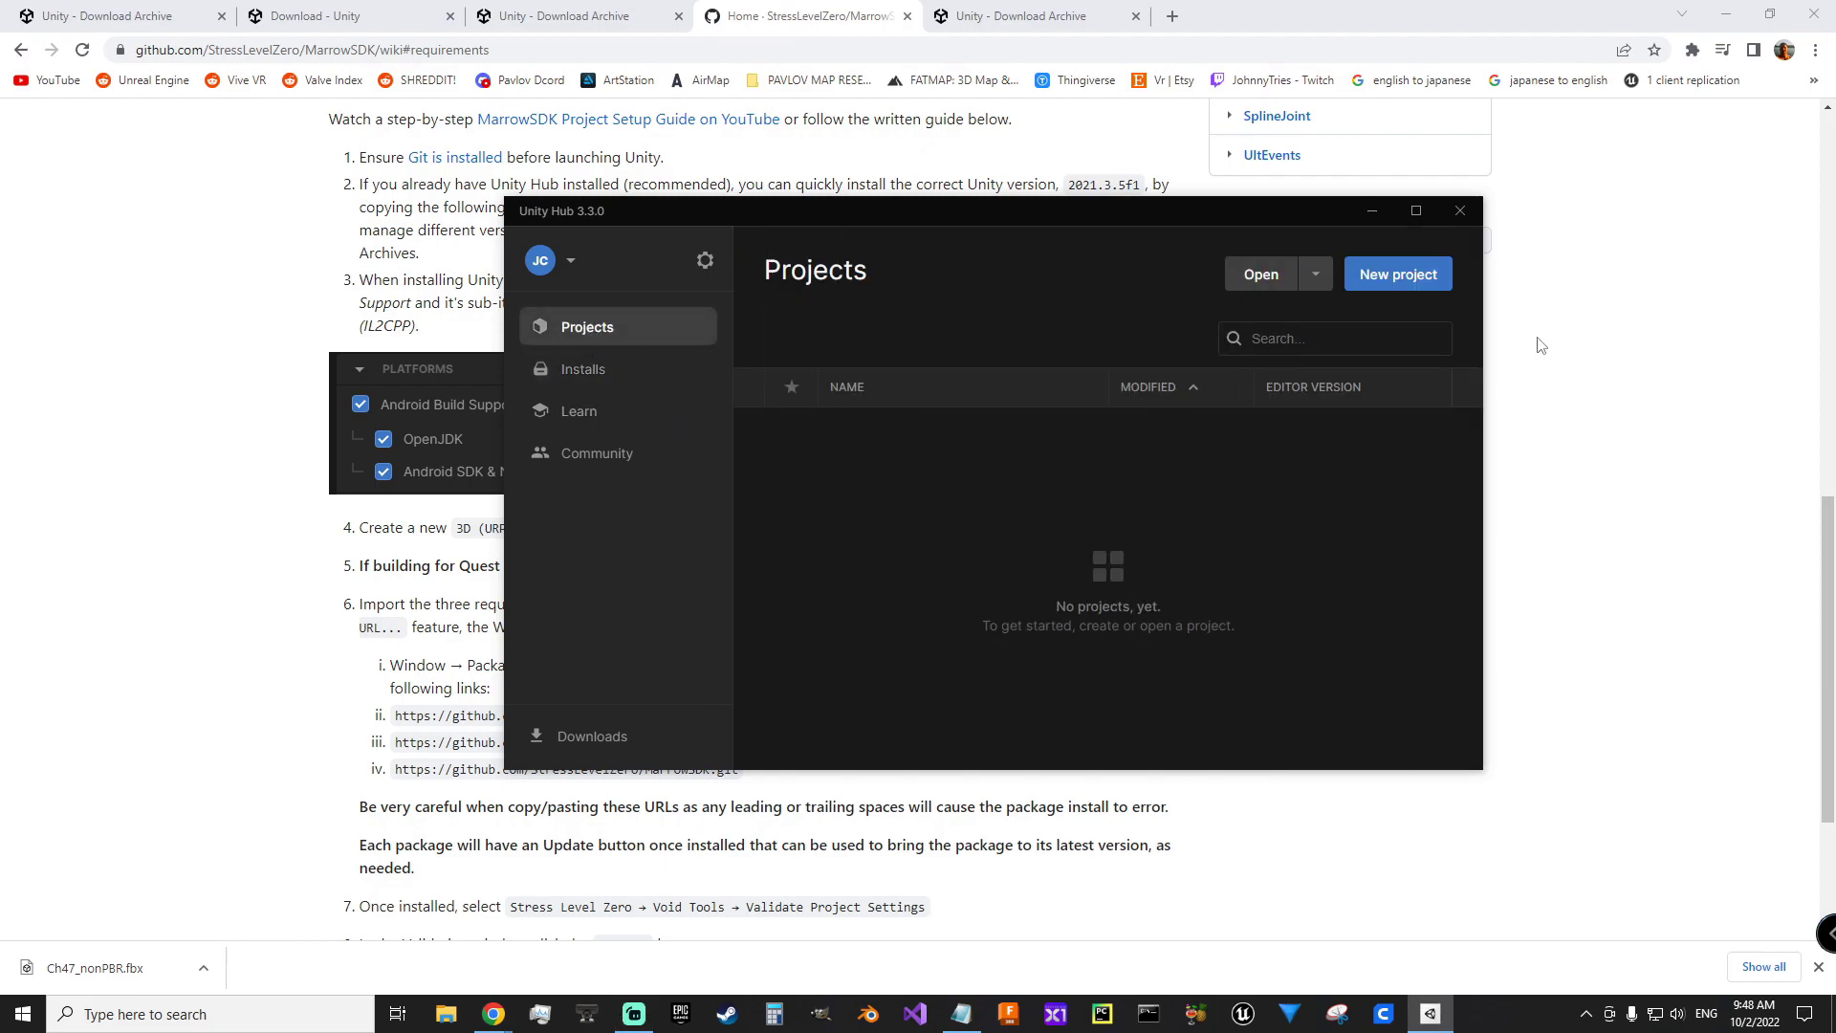
pyautogui.click(1378, 278)
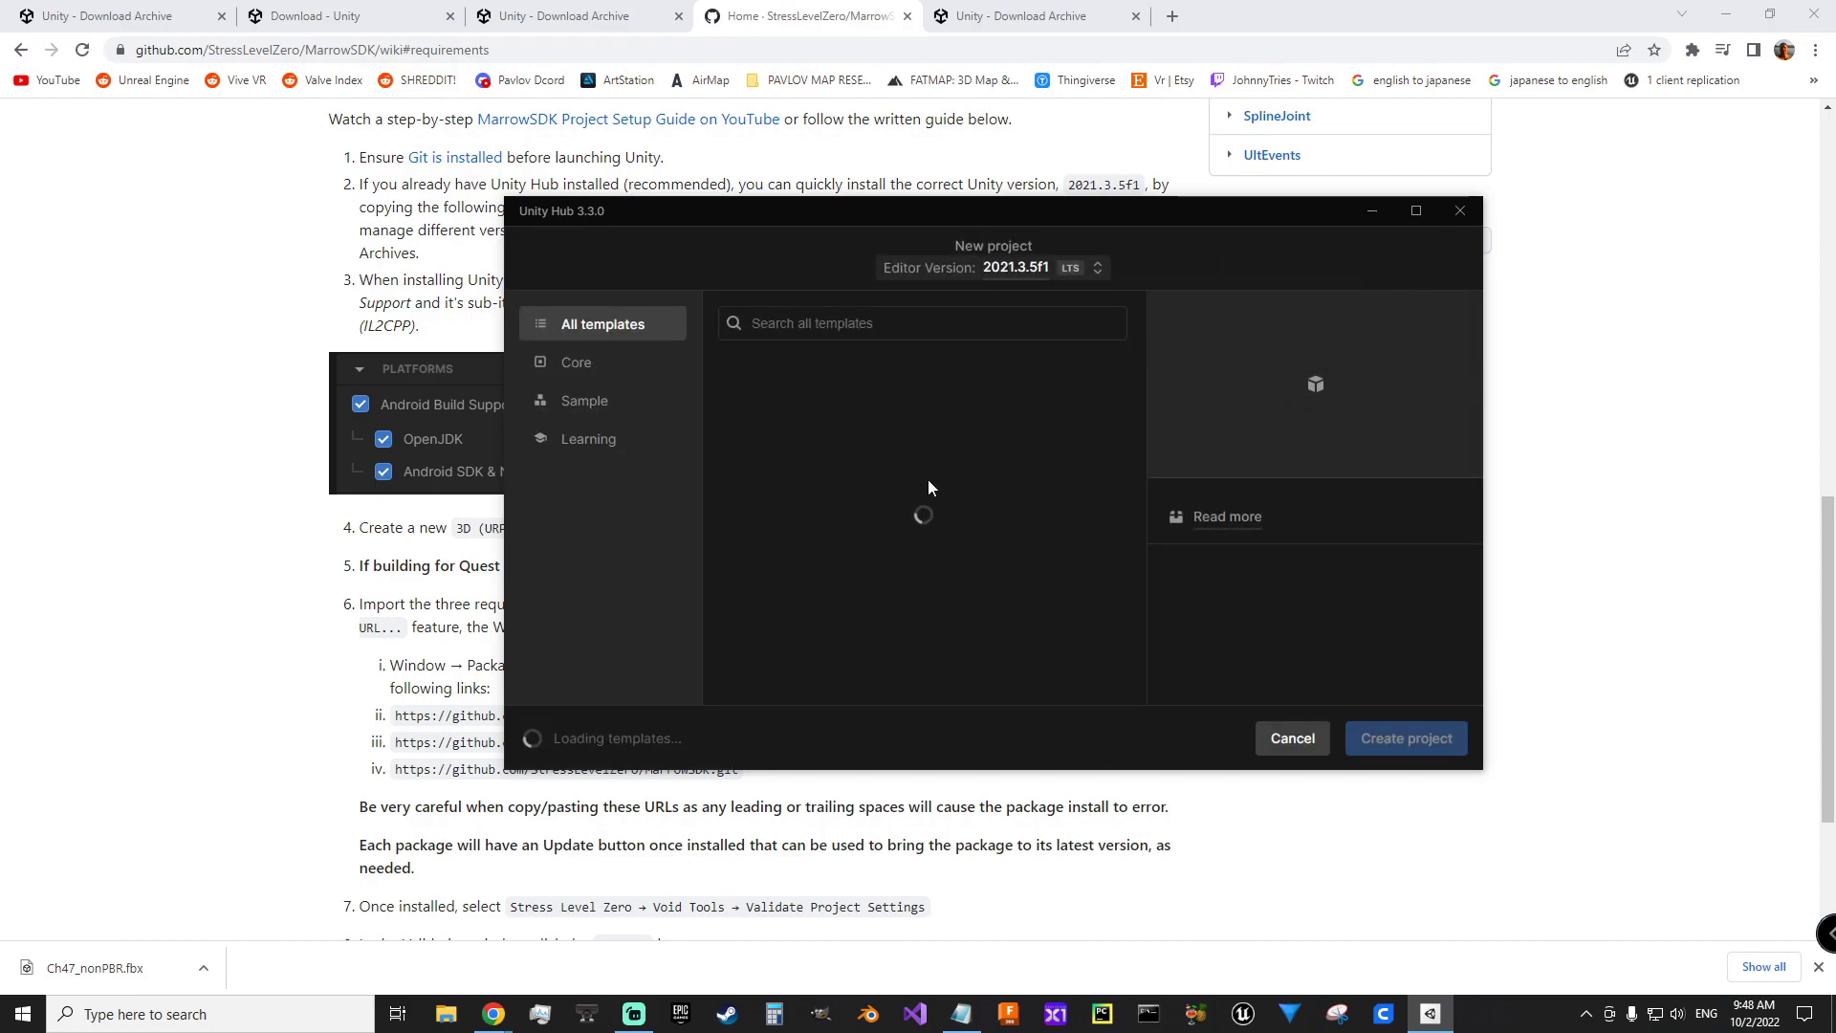
pyautogui.click(588, 438)
pyautogui.moveTo(954, 211); pyautogui.dragTo(1171, 207)
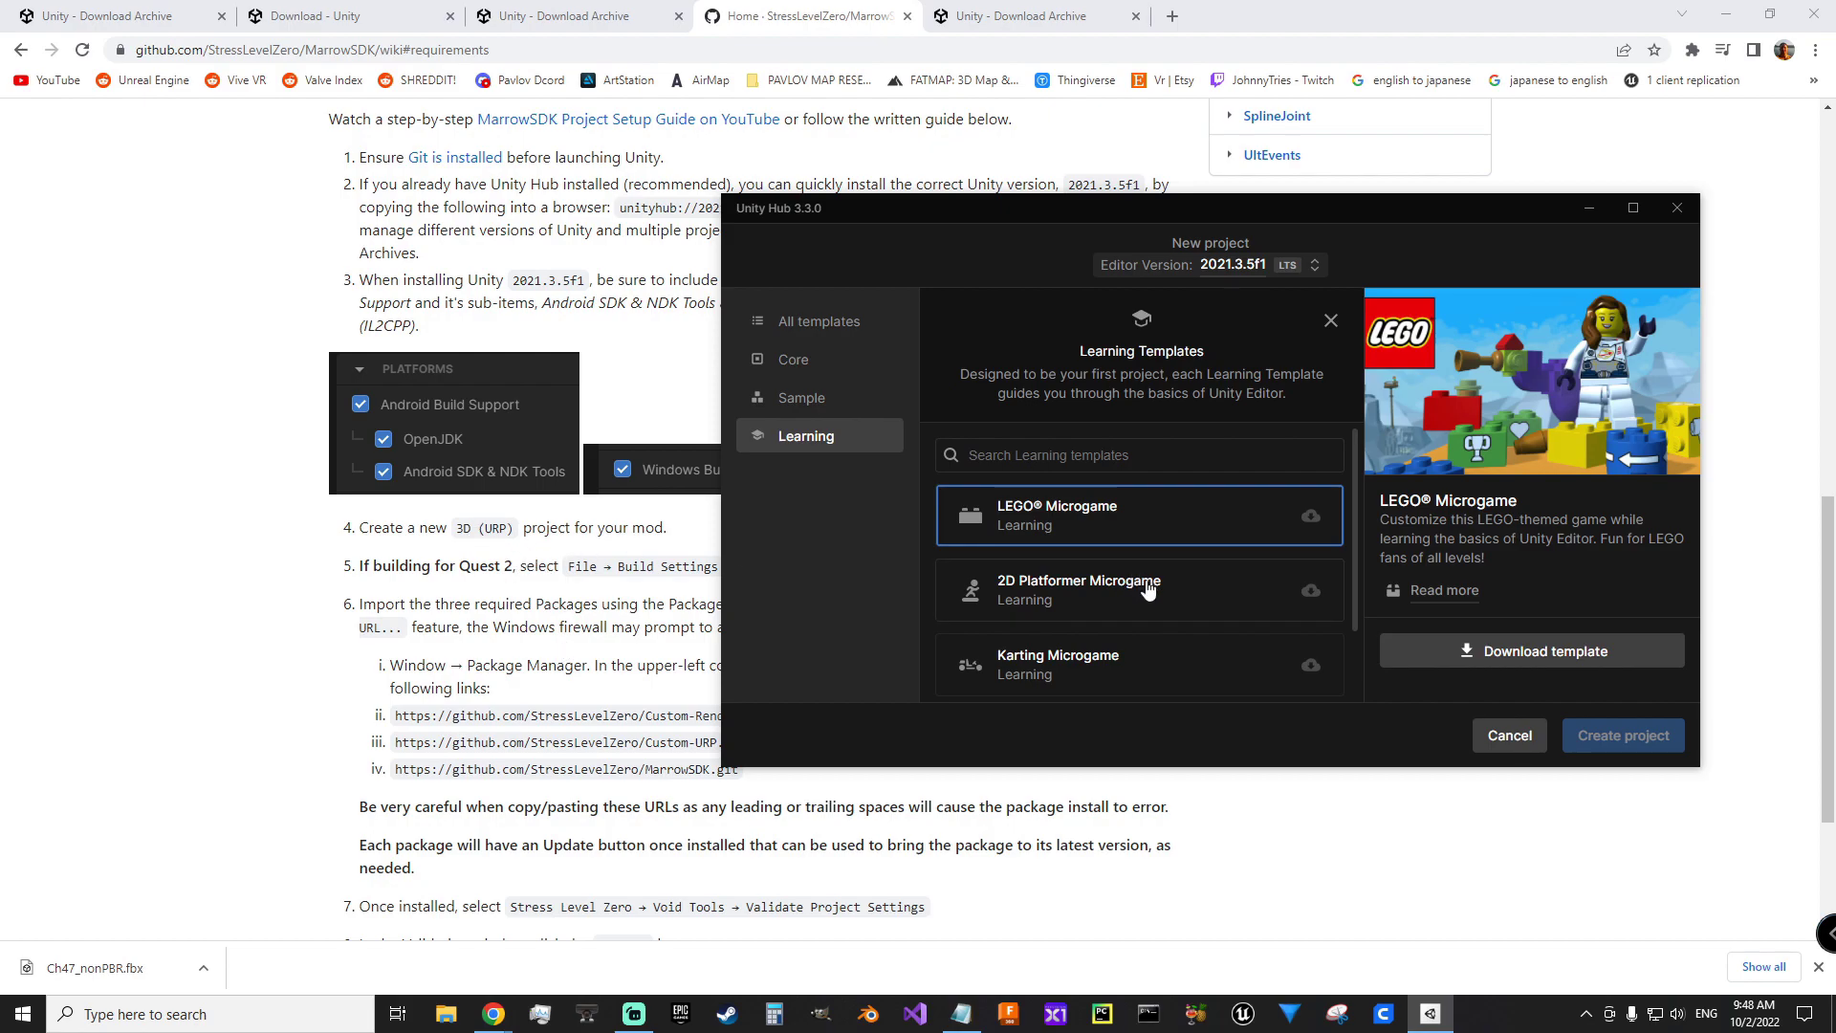
pyautogui.click(817, 321)
pyautogui.click(800, 364)
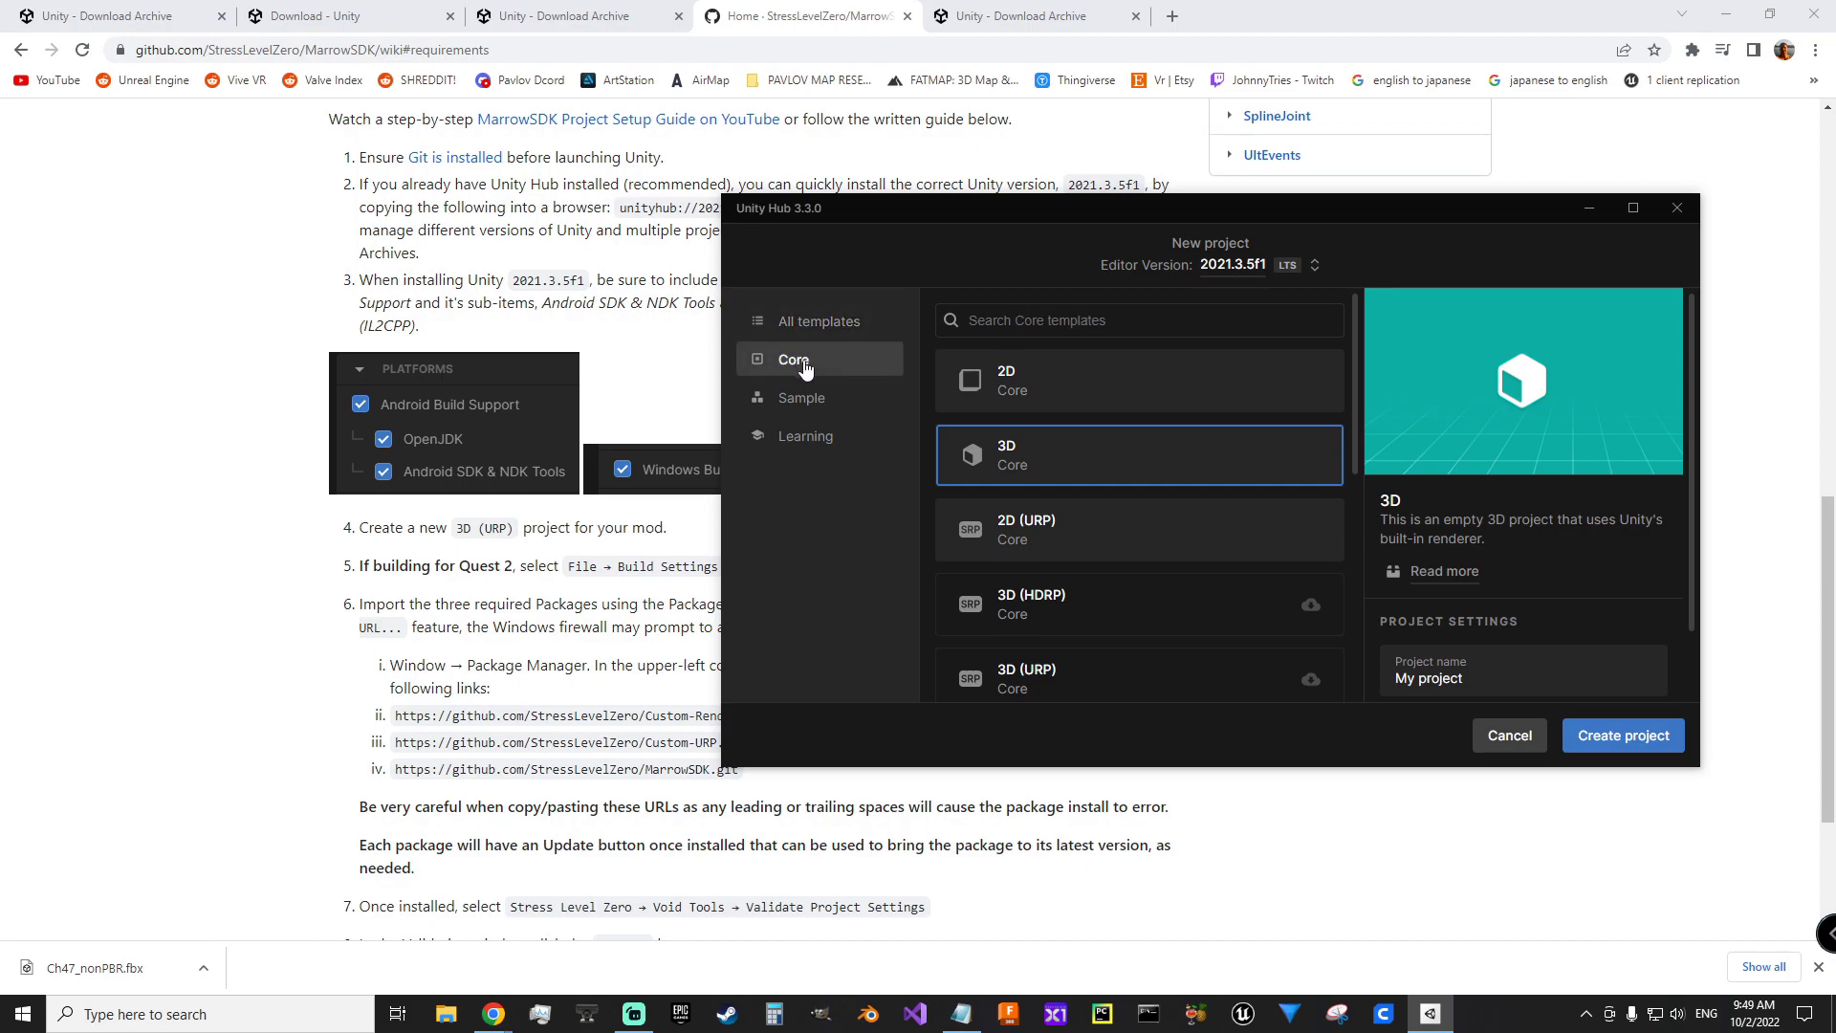
pyautogui.scroll(-1, 1082, 626)
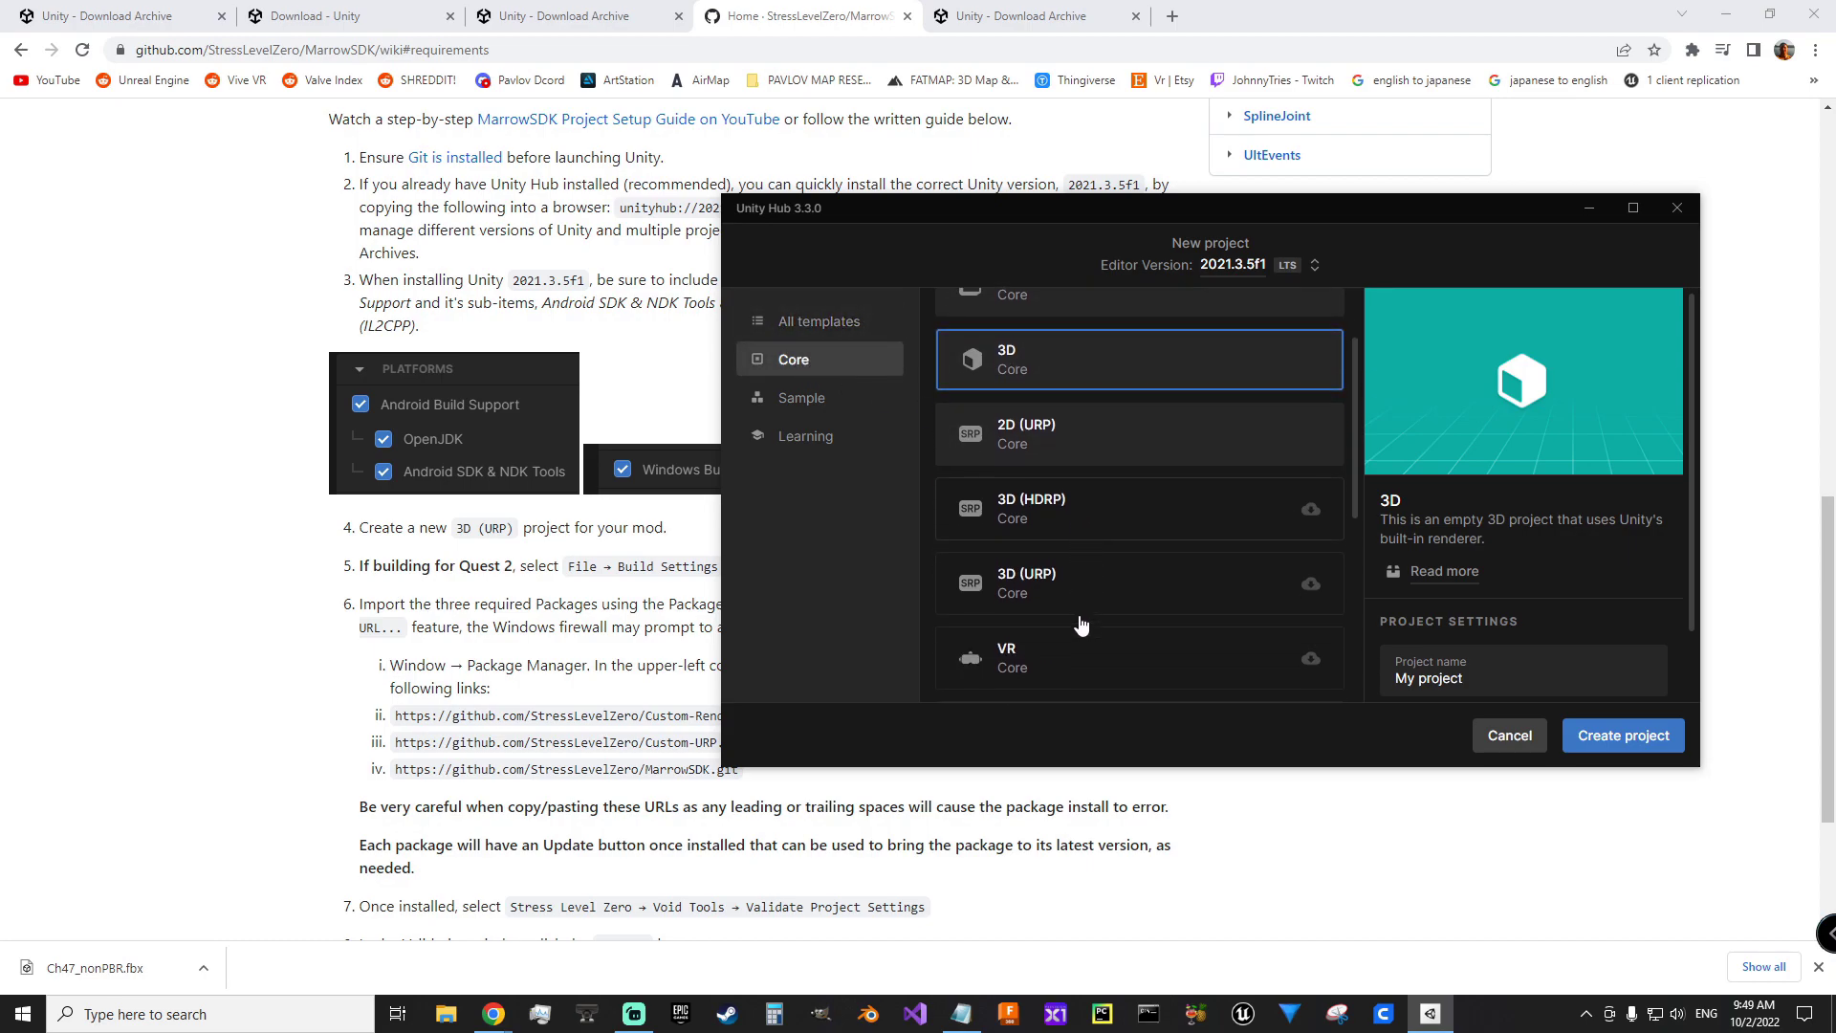
# - Download the 3D (URP) template and create the project named 'Tutorial'
pyautogui.click(1027, 585)
pyautogui.click(1531, 651)
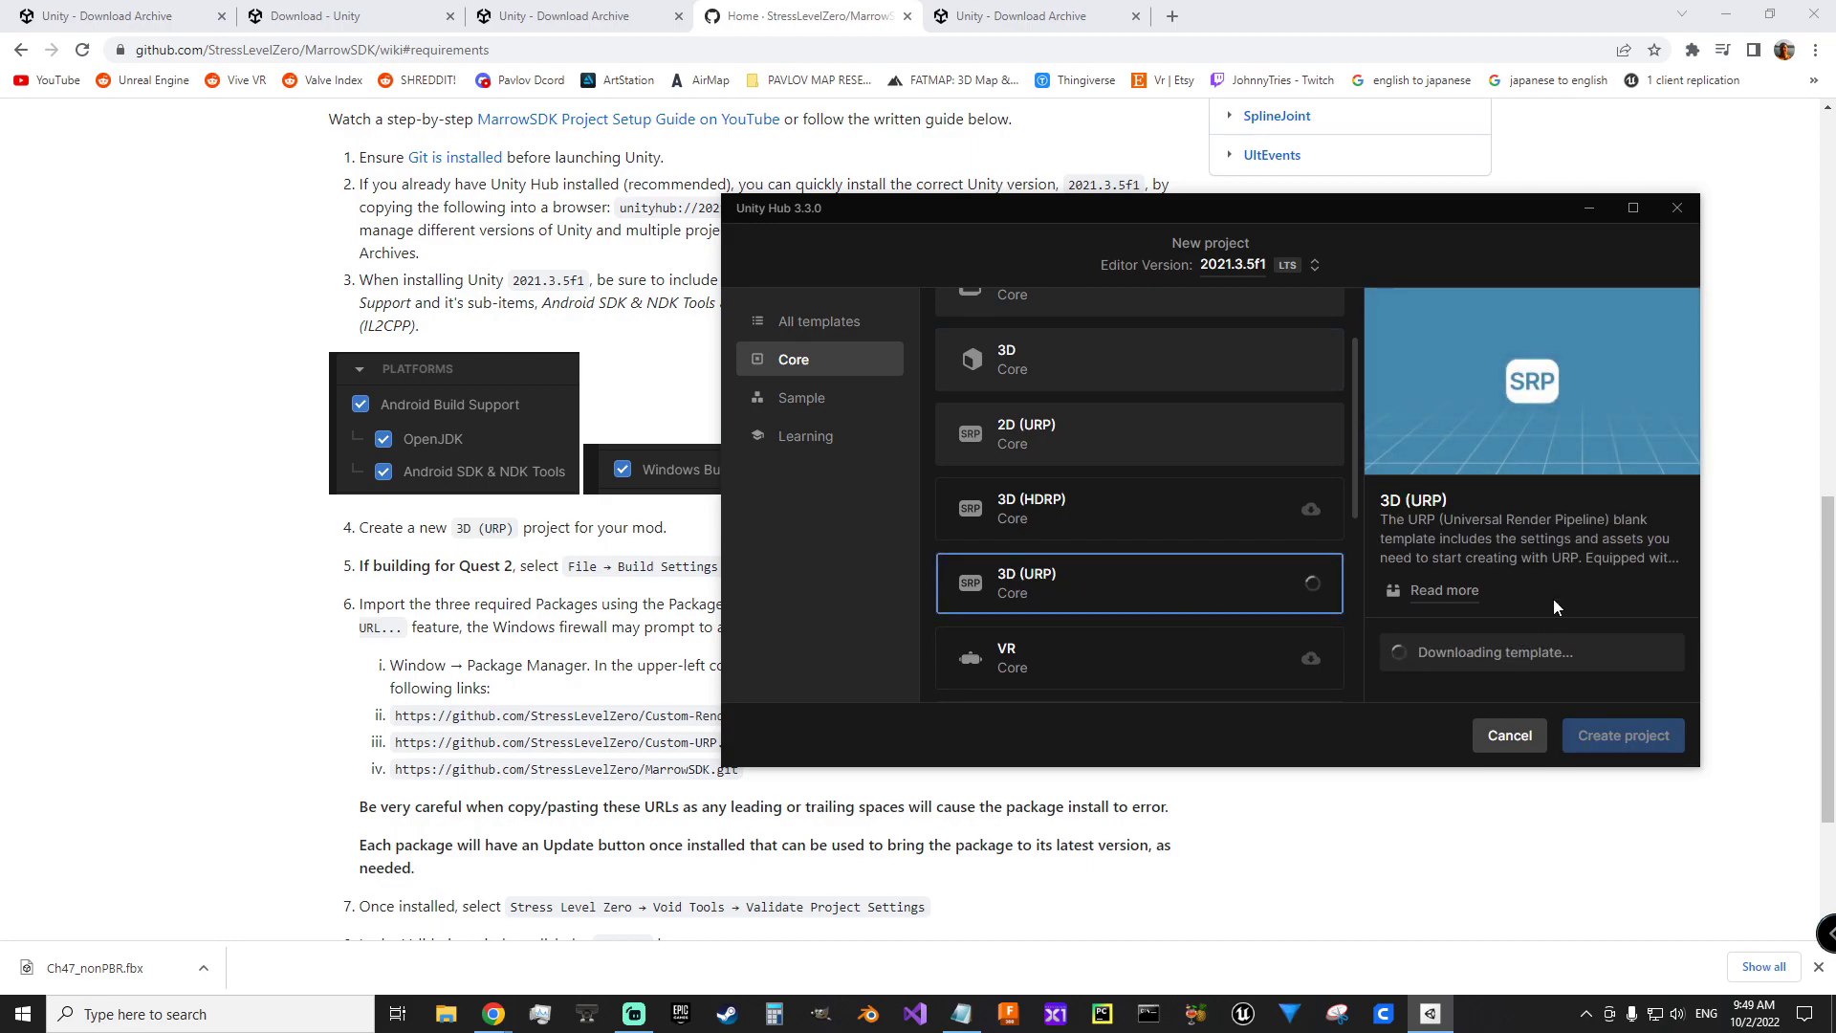
pyautogui.write('Tut')
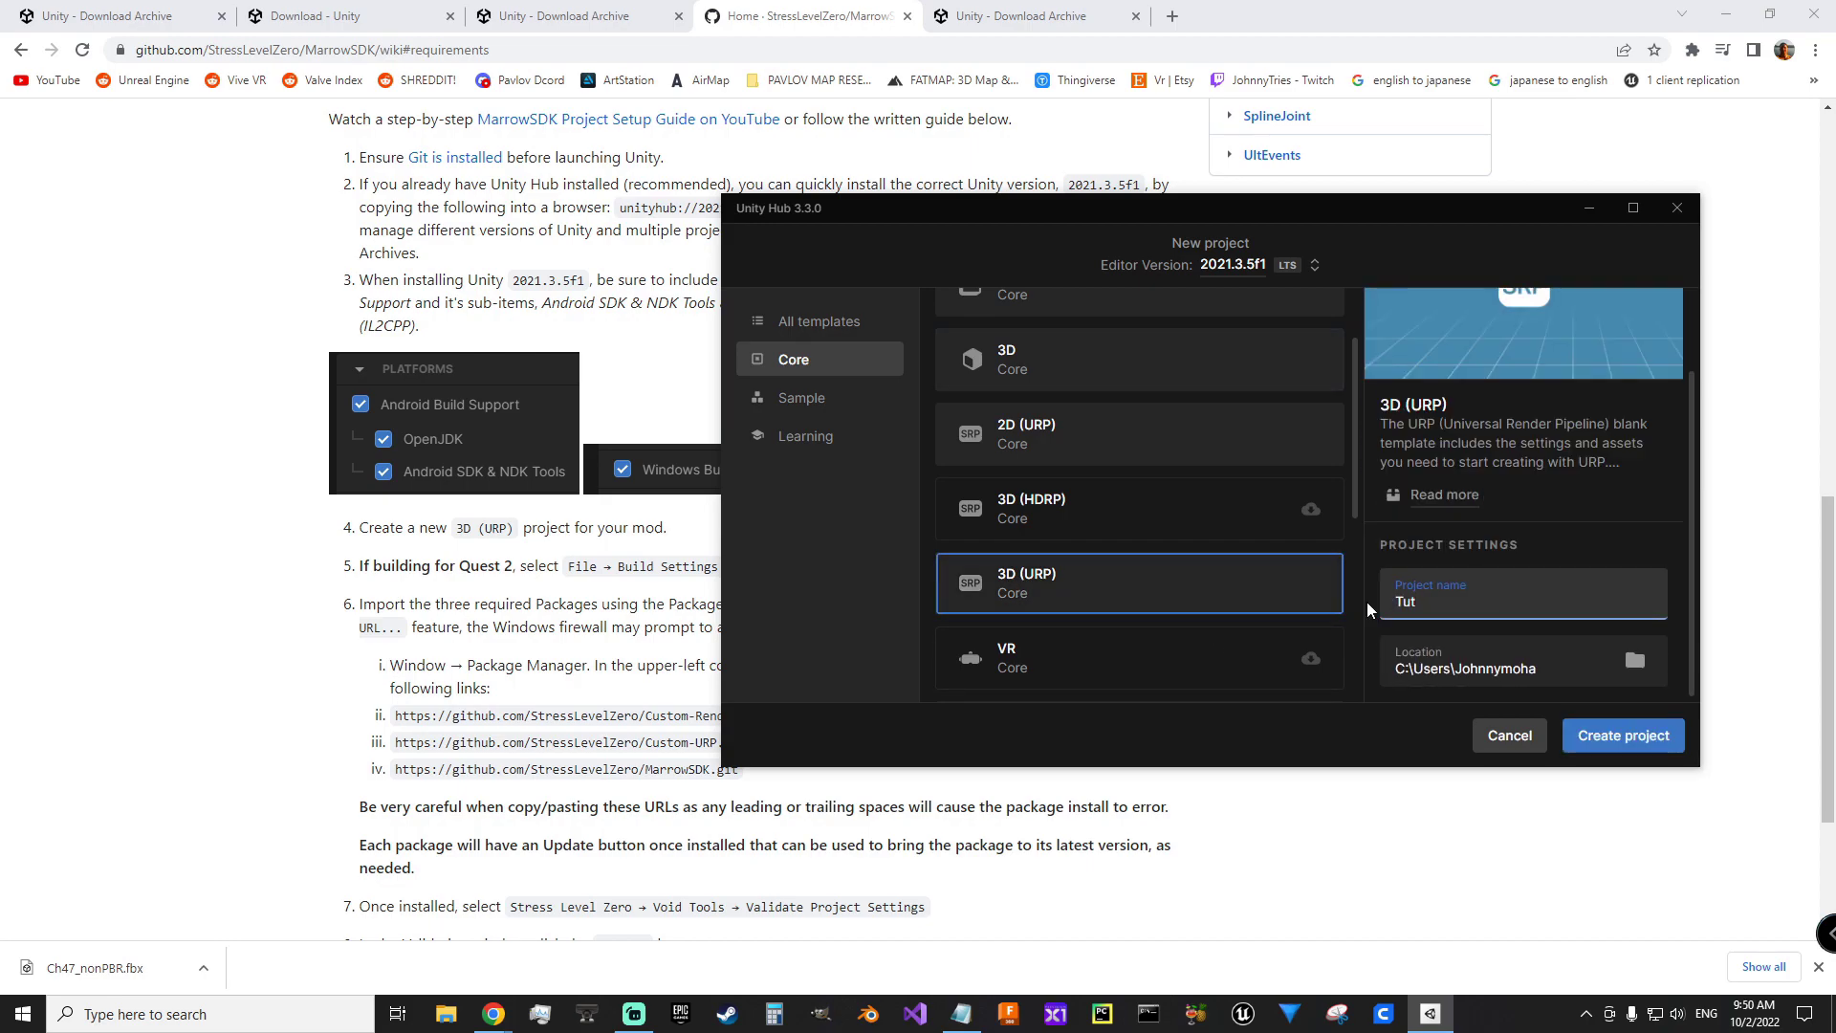
pyautogui.write('orial')
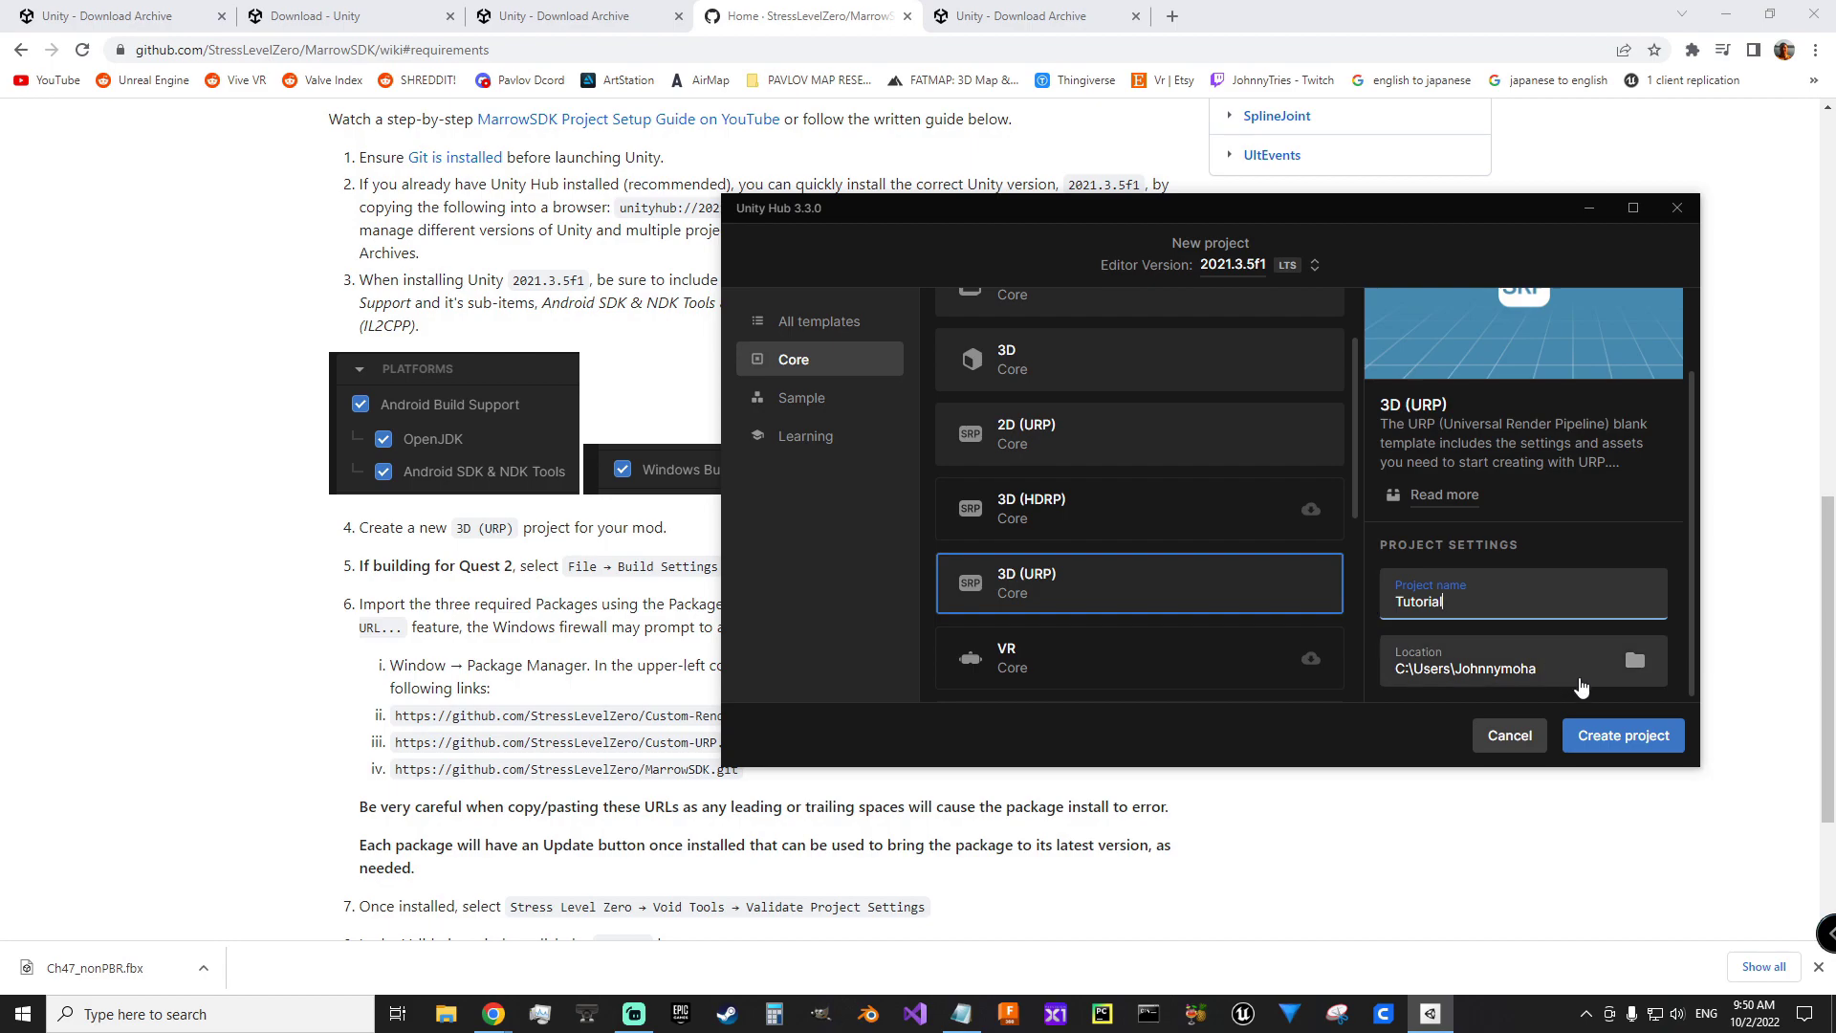
pyautogui.click(1614, 737)
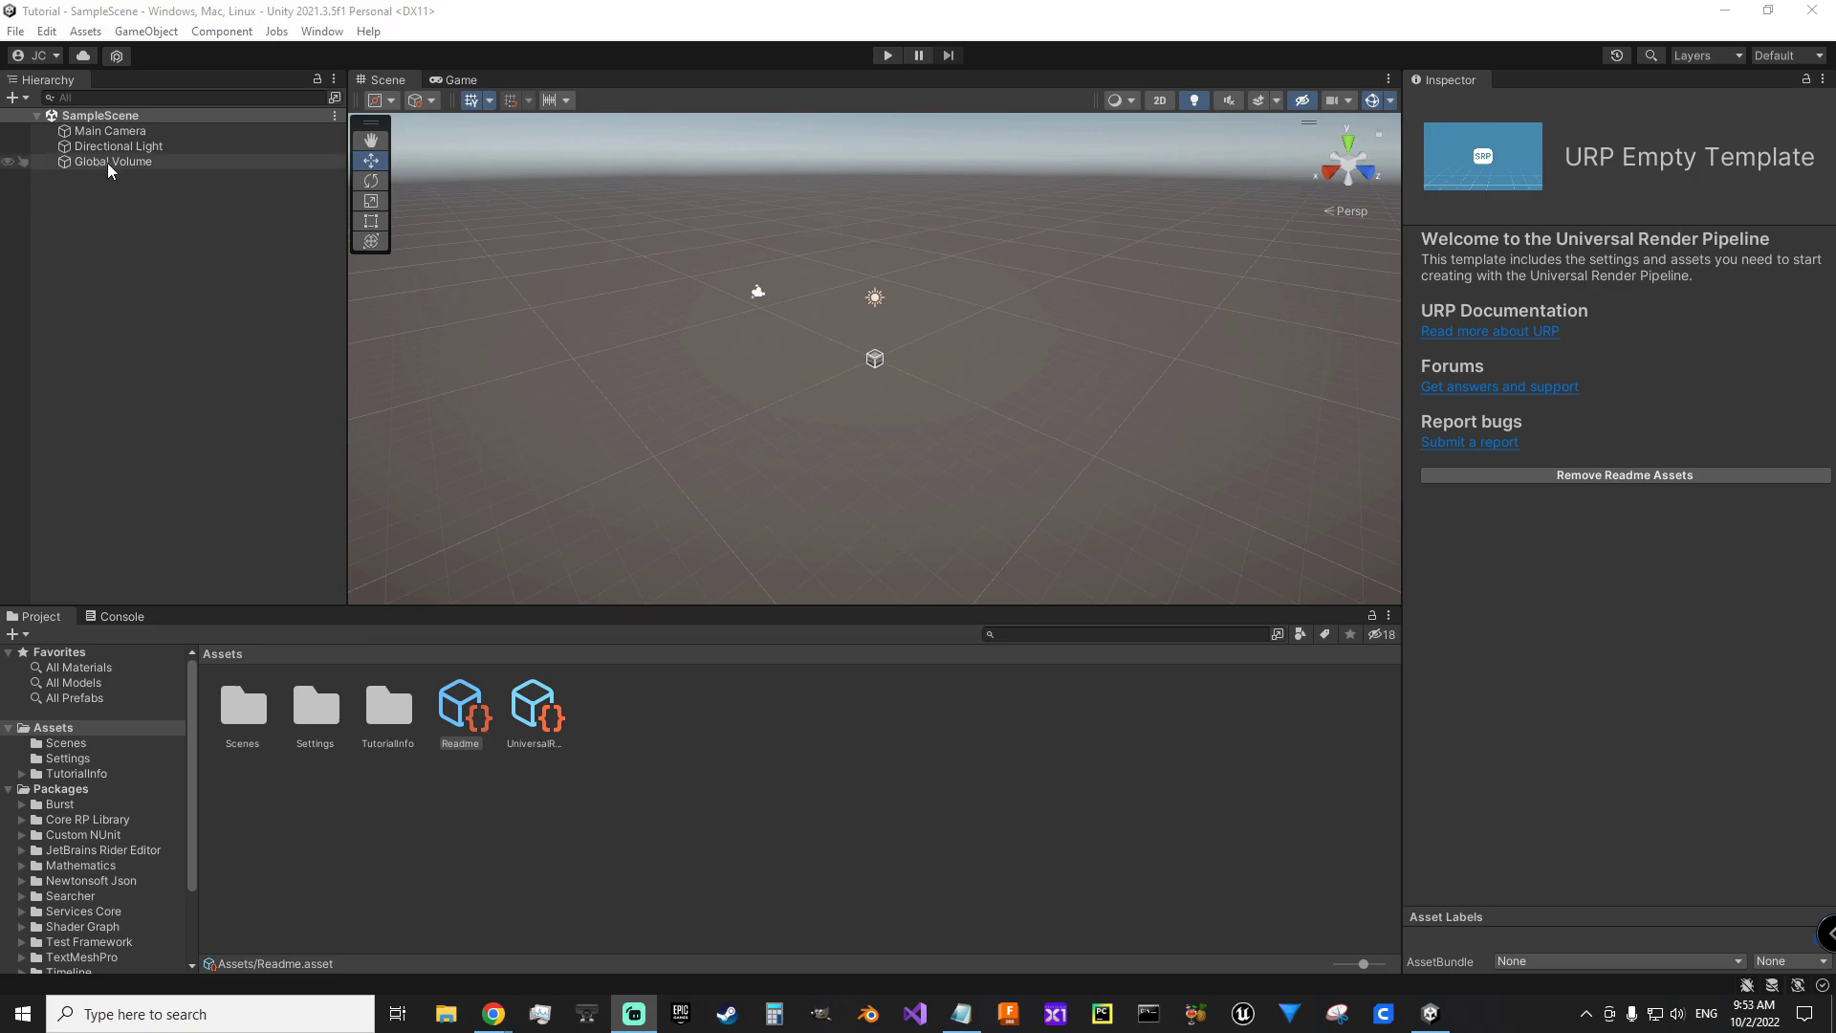
# - Delete Main Camera and Global Volume from the SampleScene hierarchy
pyautogui.click(105, 131)
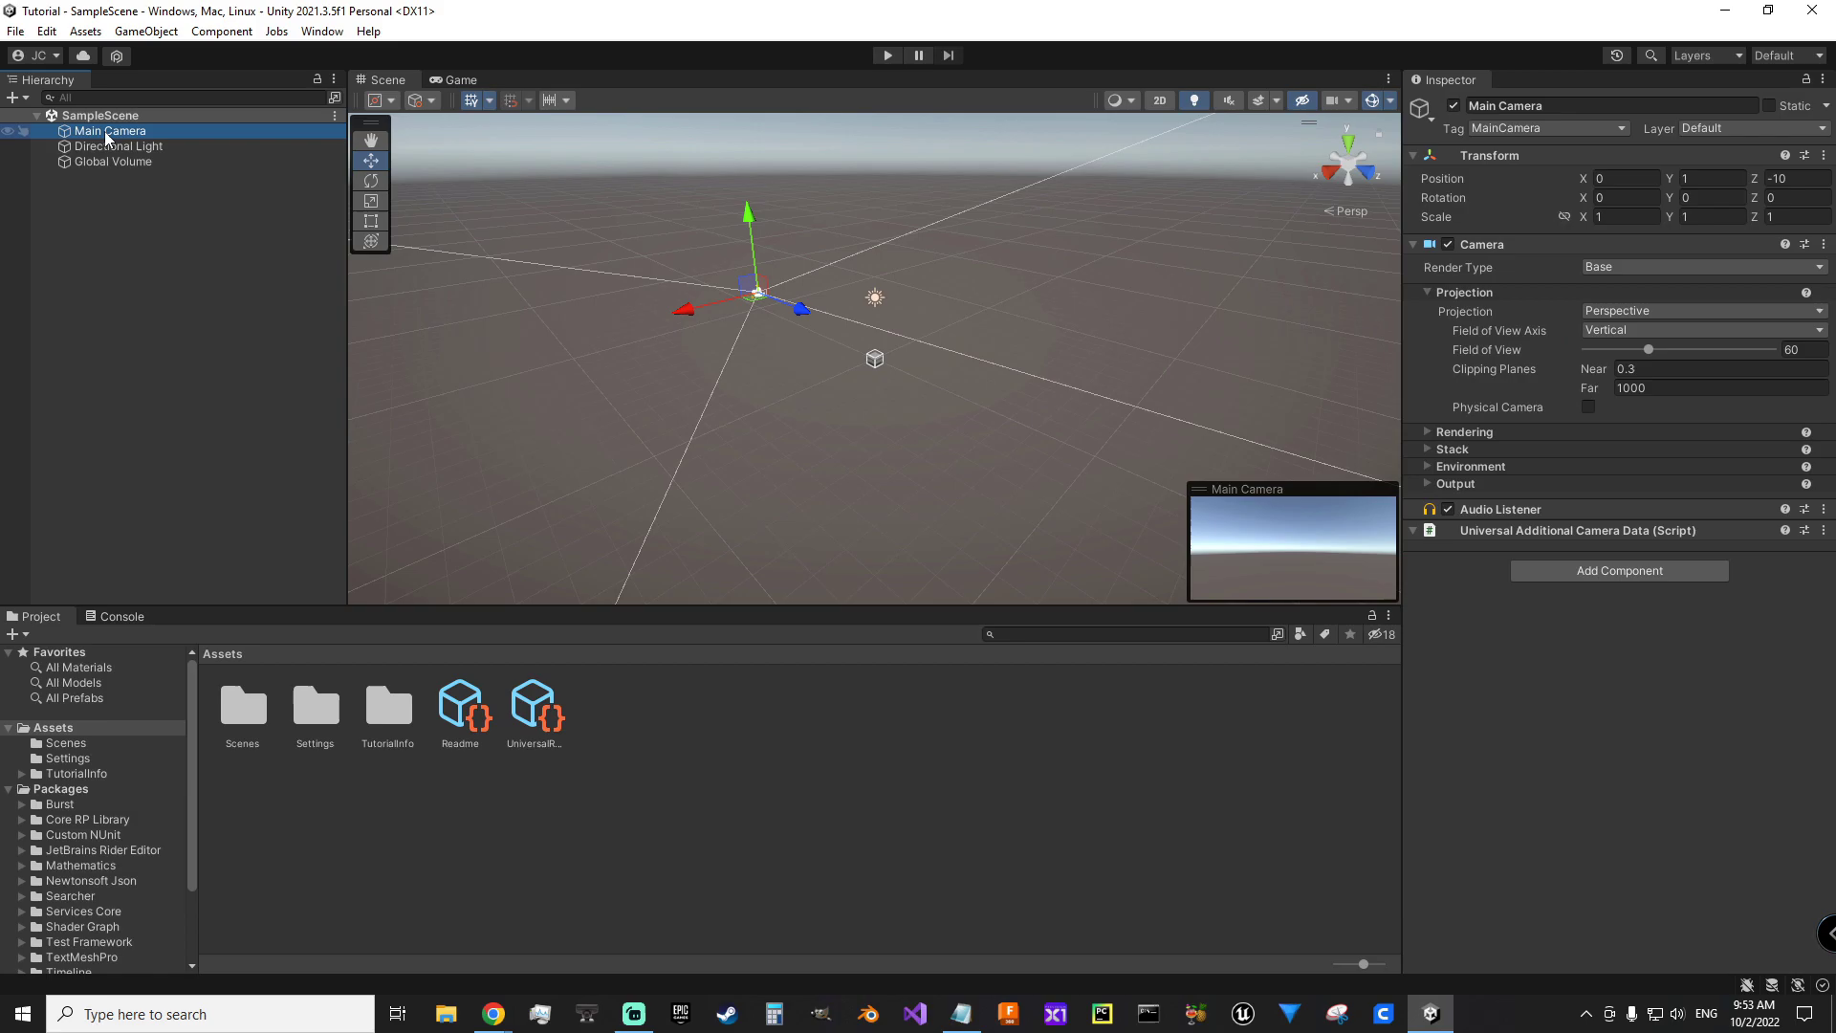
pyautogui.press('Delete')
pyautogui.click(102, 148)
pyautogui.press('Delete')
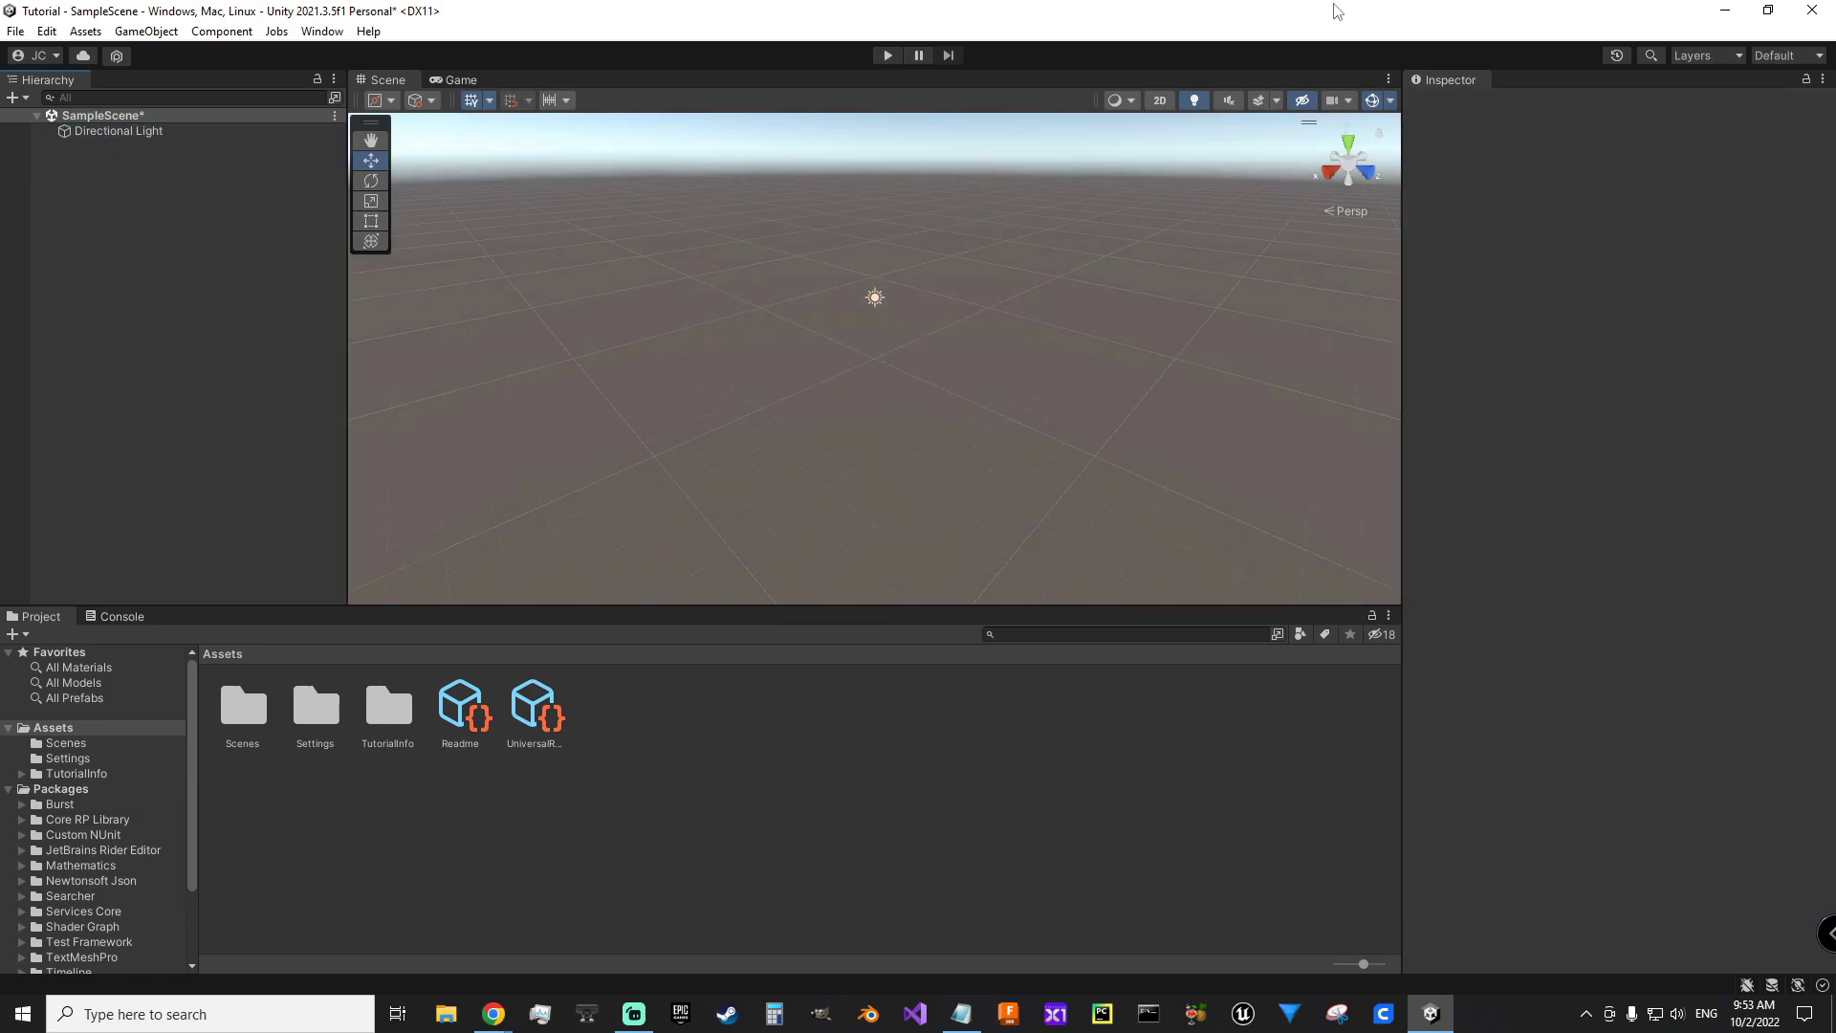
# - Minimize Unity, review the wiki's warning about spaces in package URLs, then close the wiki tab
pyautogui.click(1725, 16)
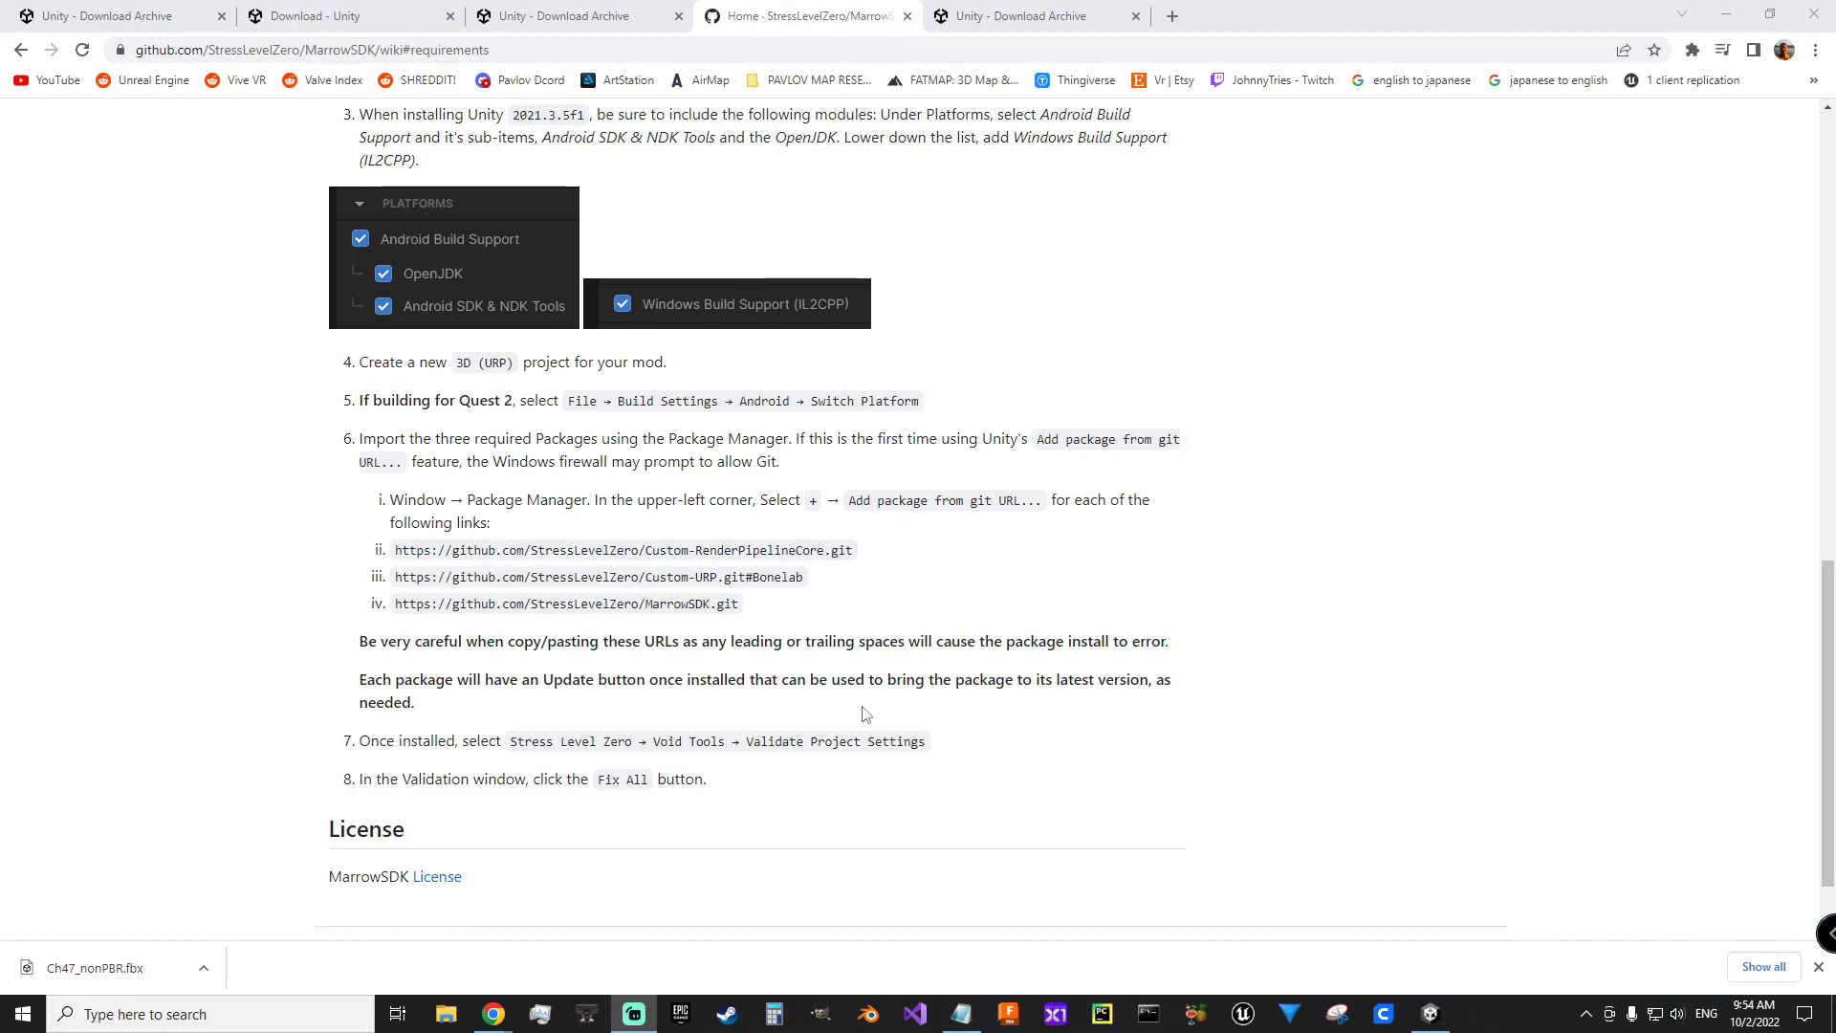
pyautogui.moveTo(711, 642); pyautogui.dragTo(1138, 645)
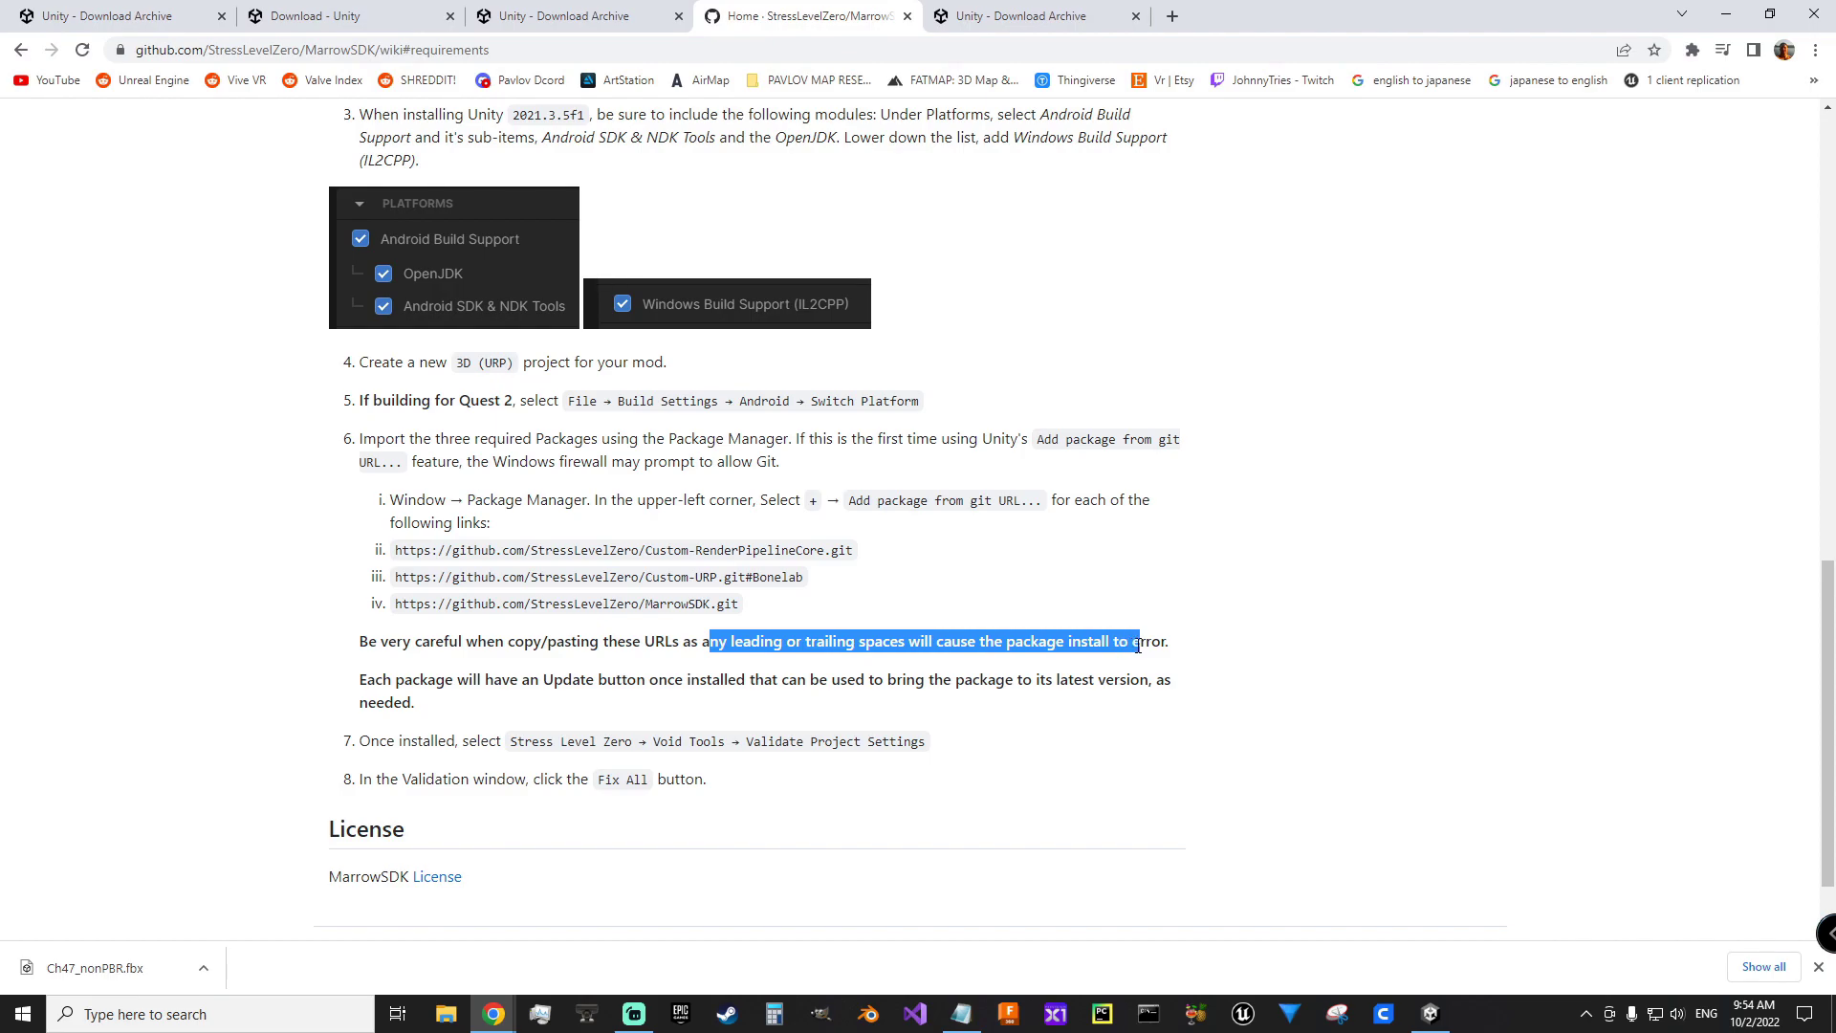
pyautogui.middleClick(819, 25)
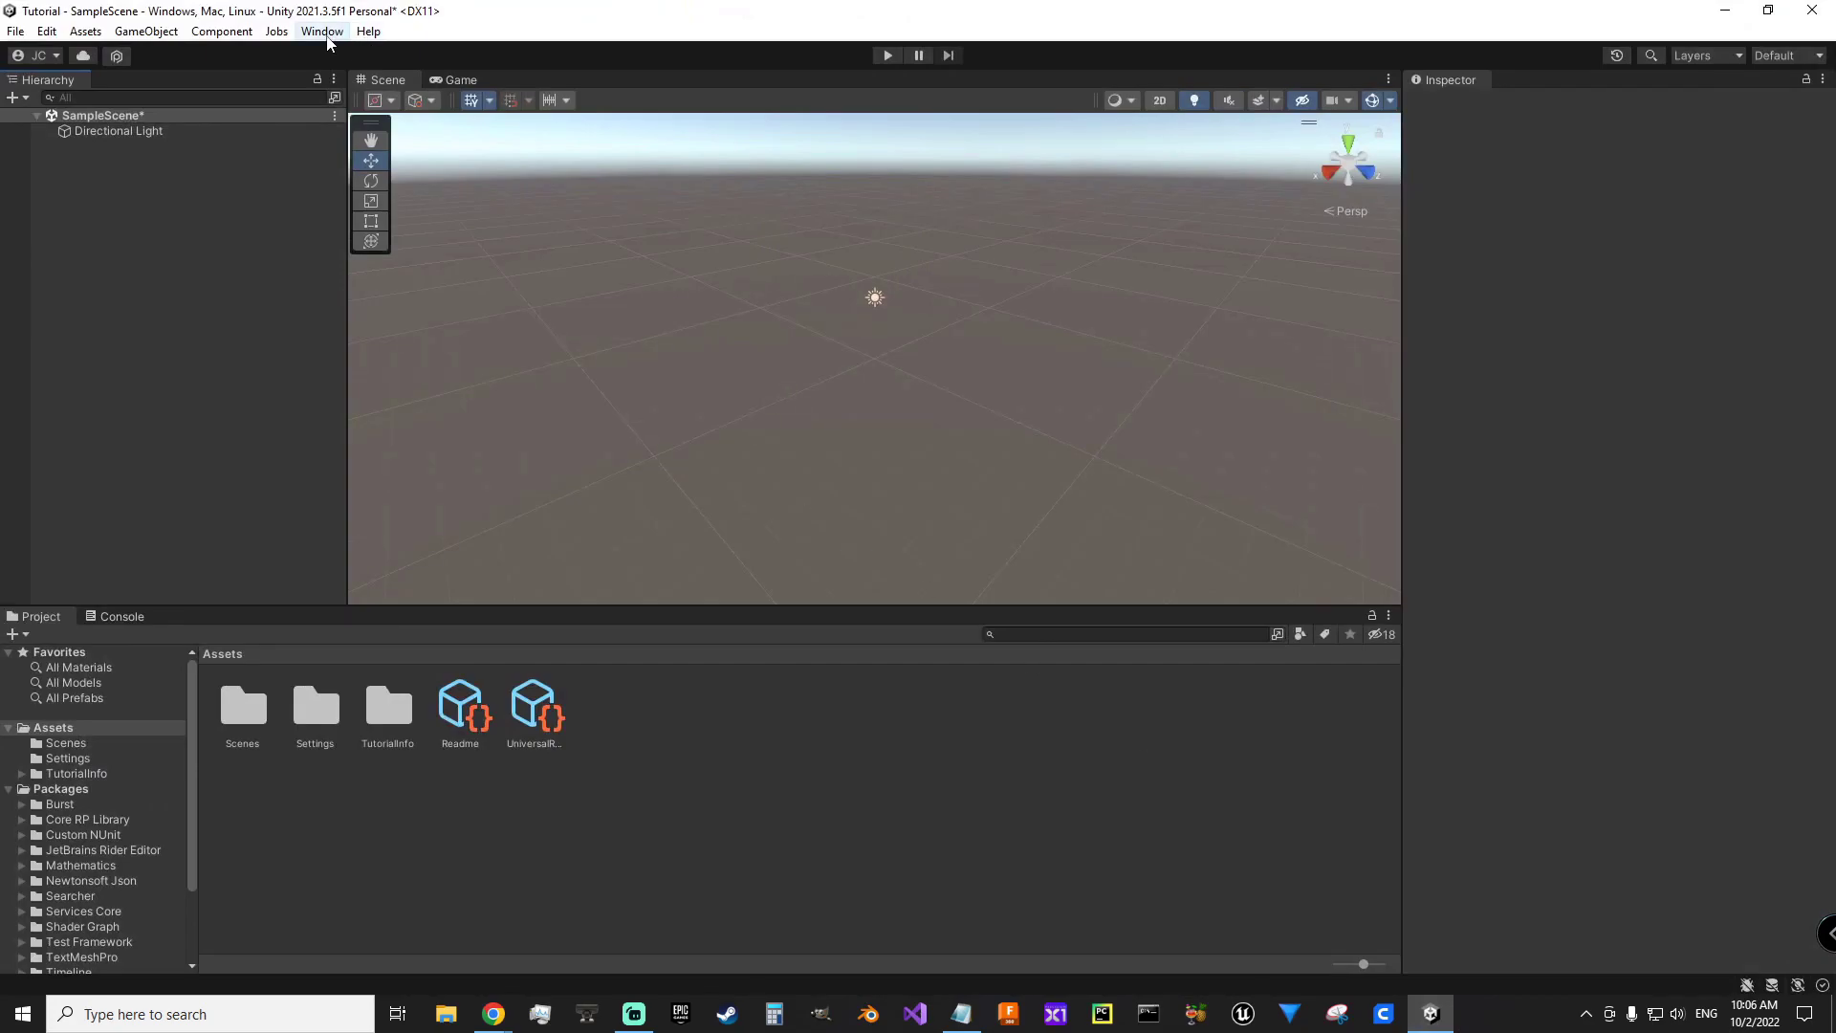
# - In Package Manager, add the Custom-RenderPipelineCore package from its pasted git URL
pyautogui.click(327, 39)
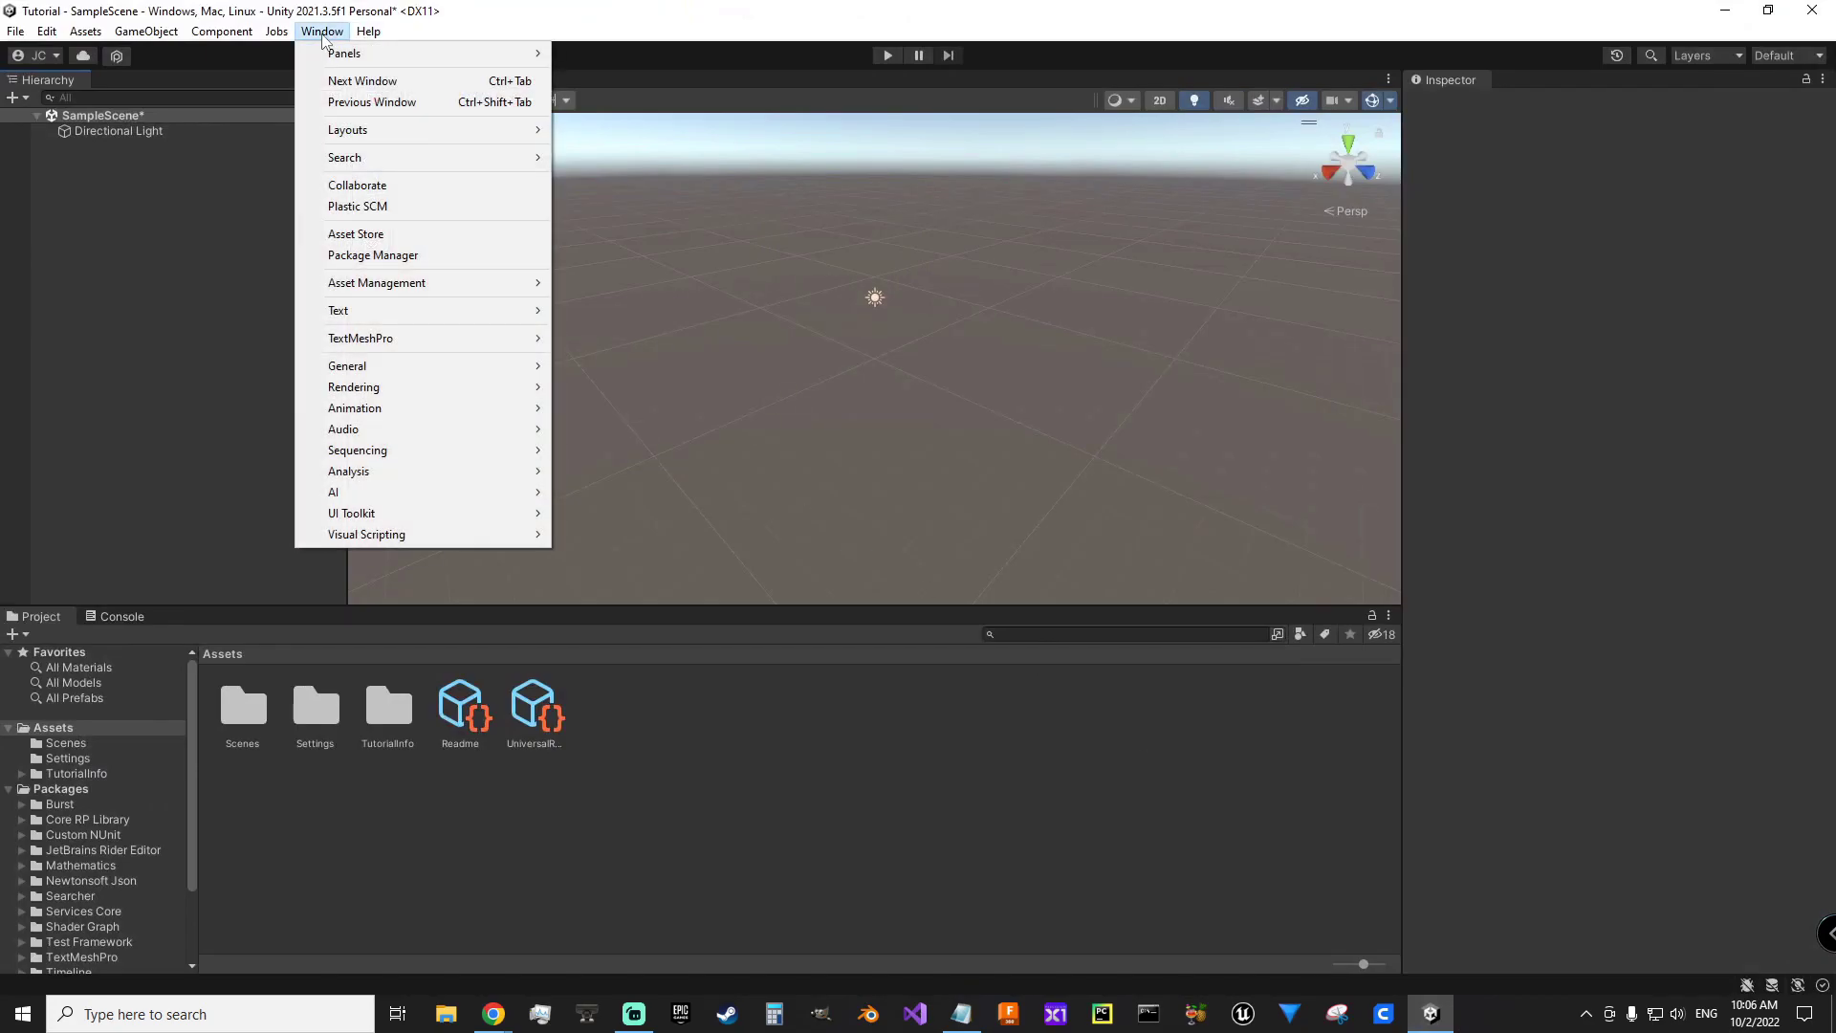
pyautogui.click(371, 255)
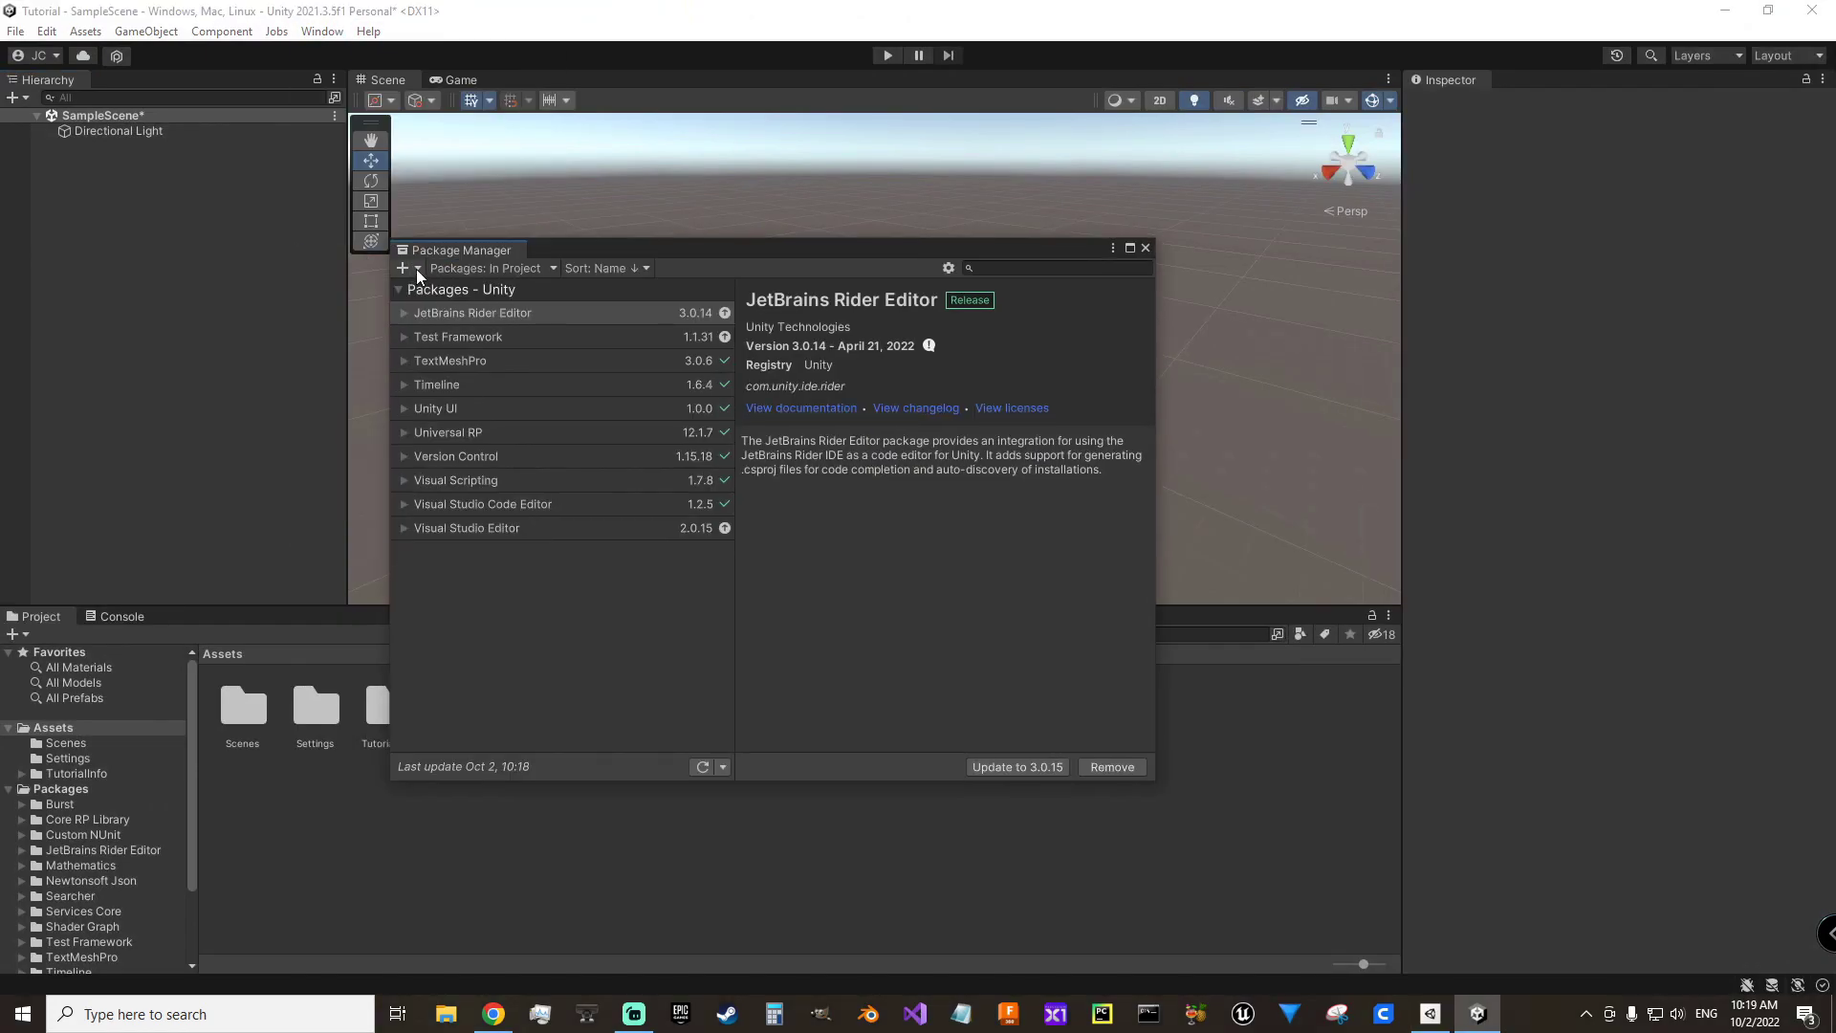
pyautogui.click(417, 269)
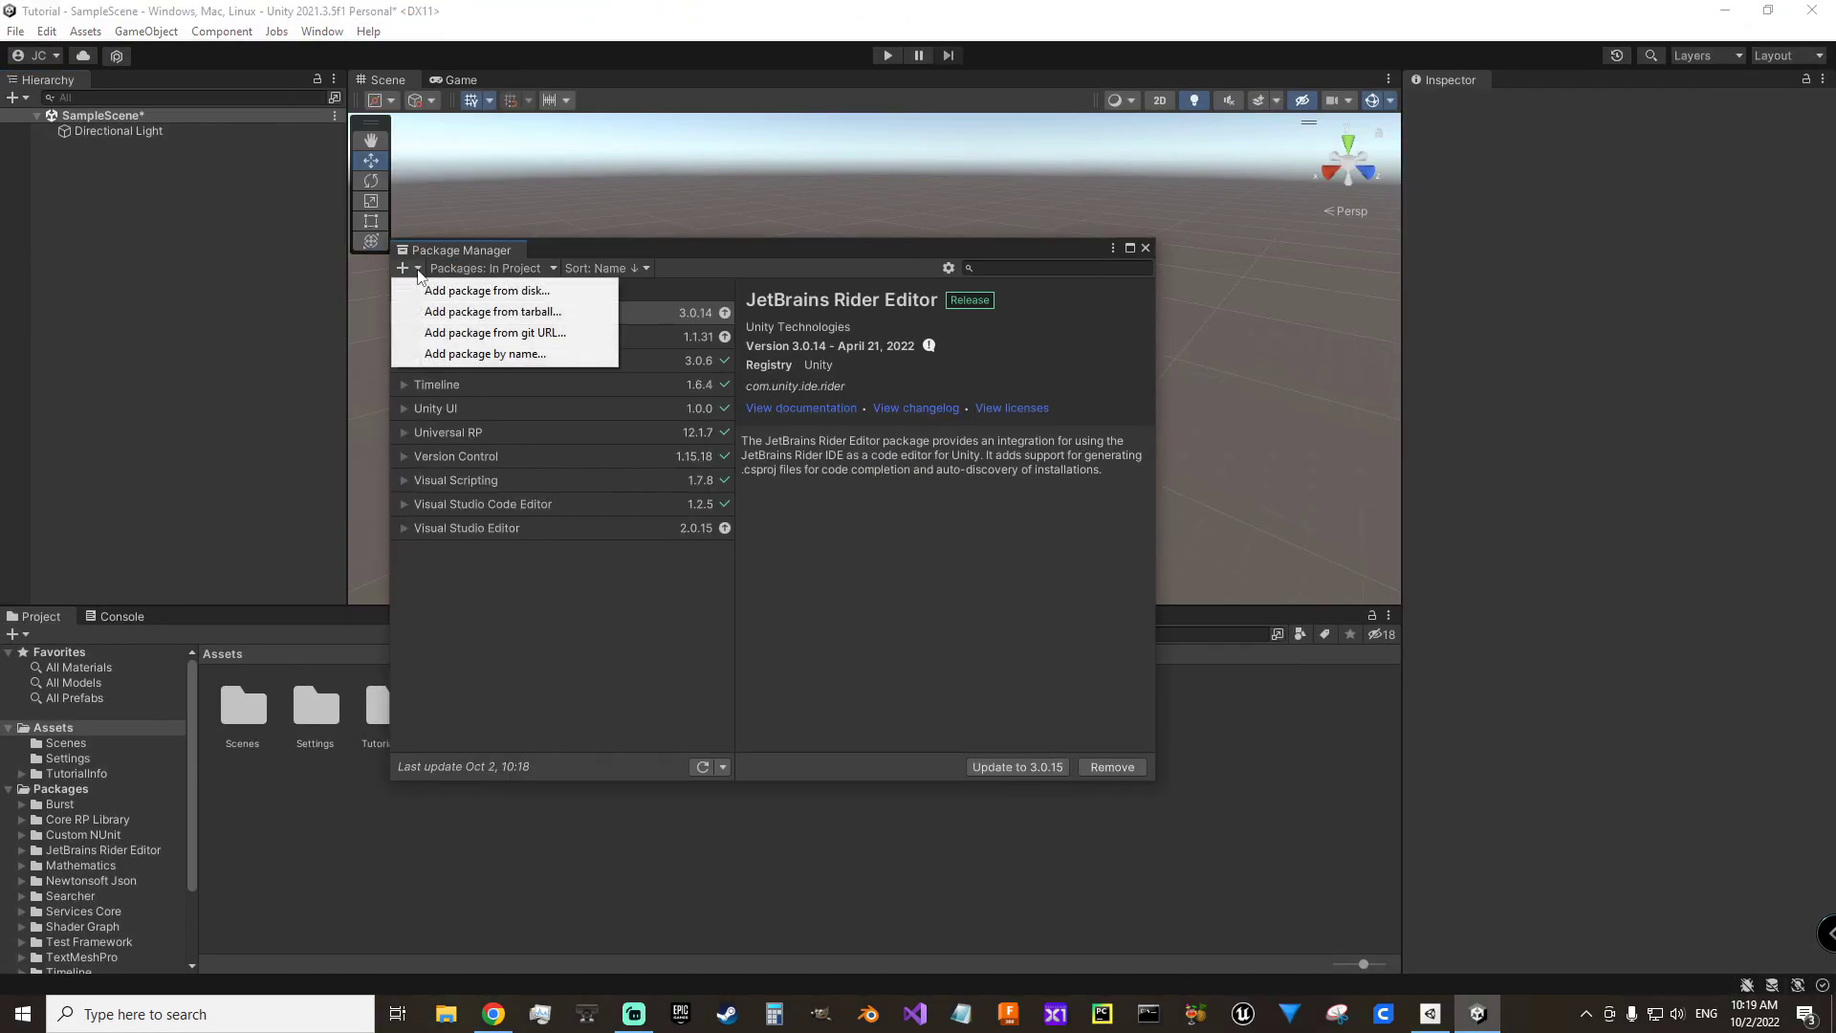
pyautogui.click(507, 335)
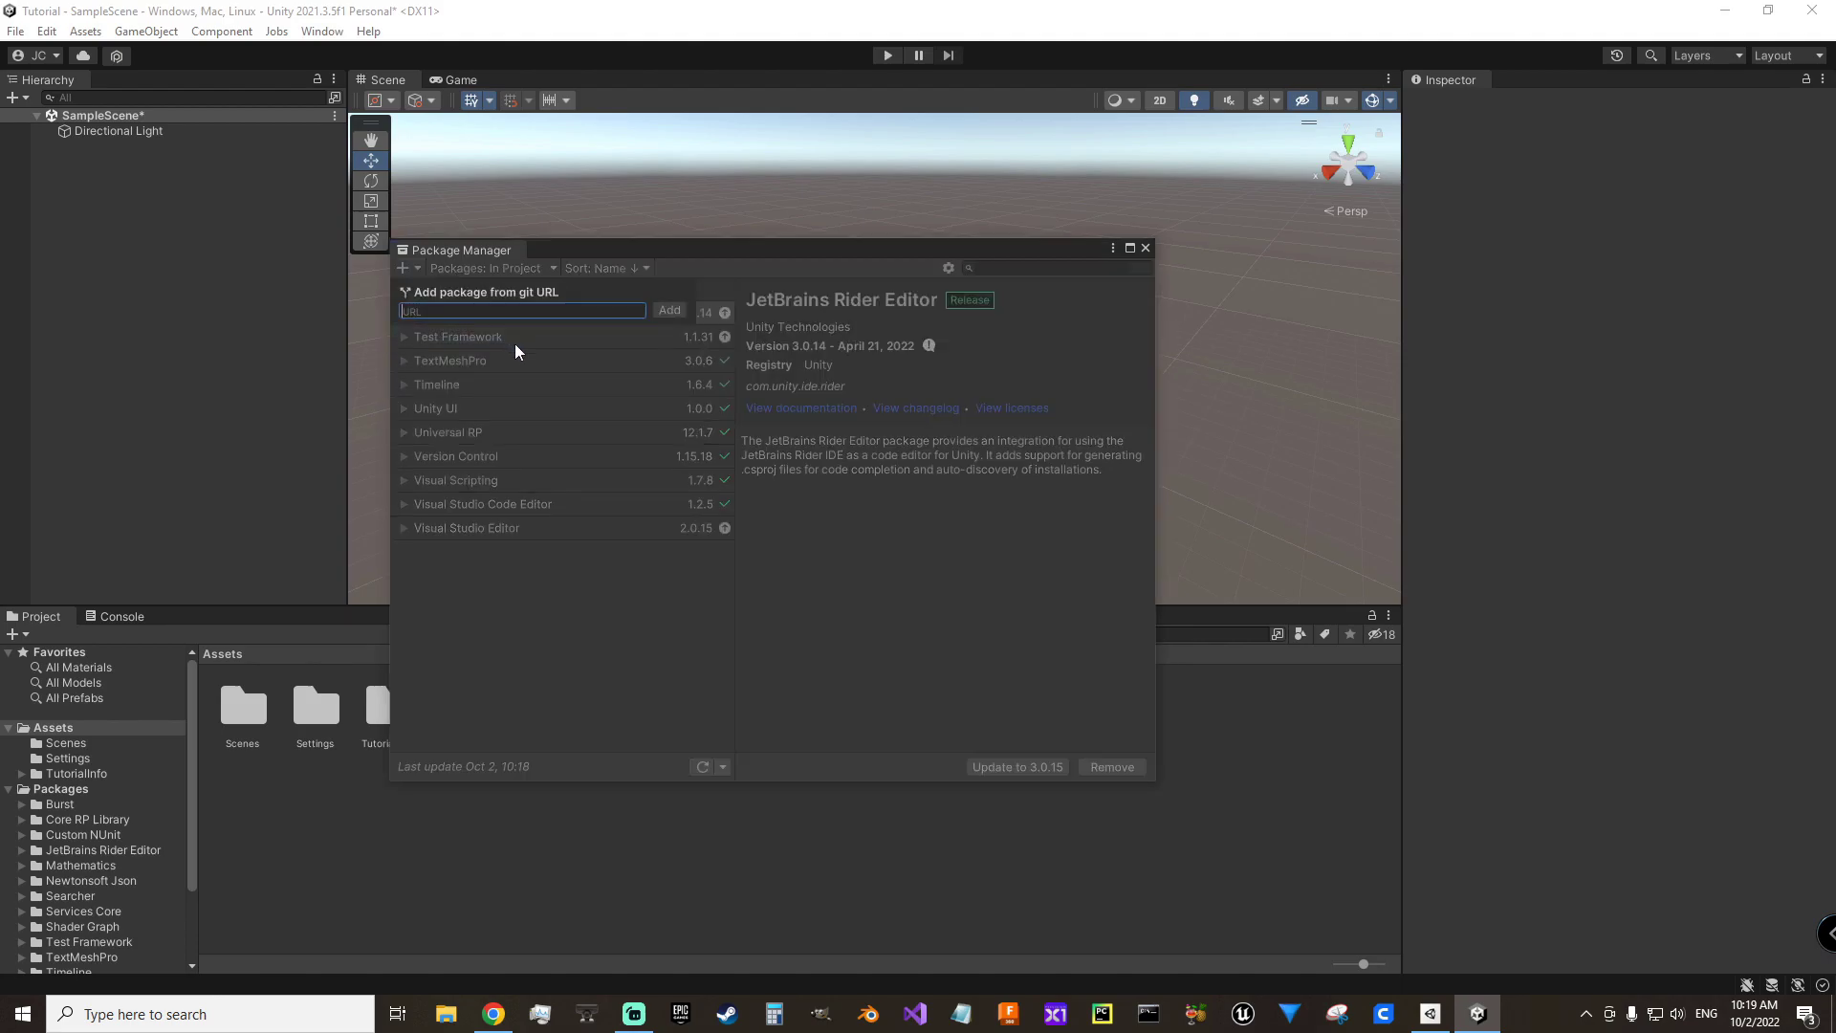
pyautogui.rightClick(445, 311)
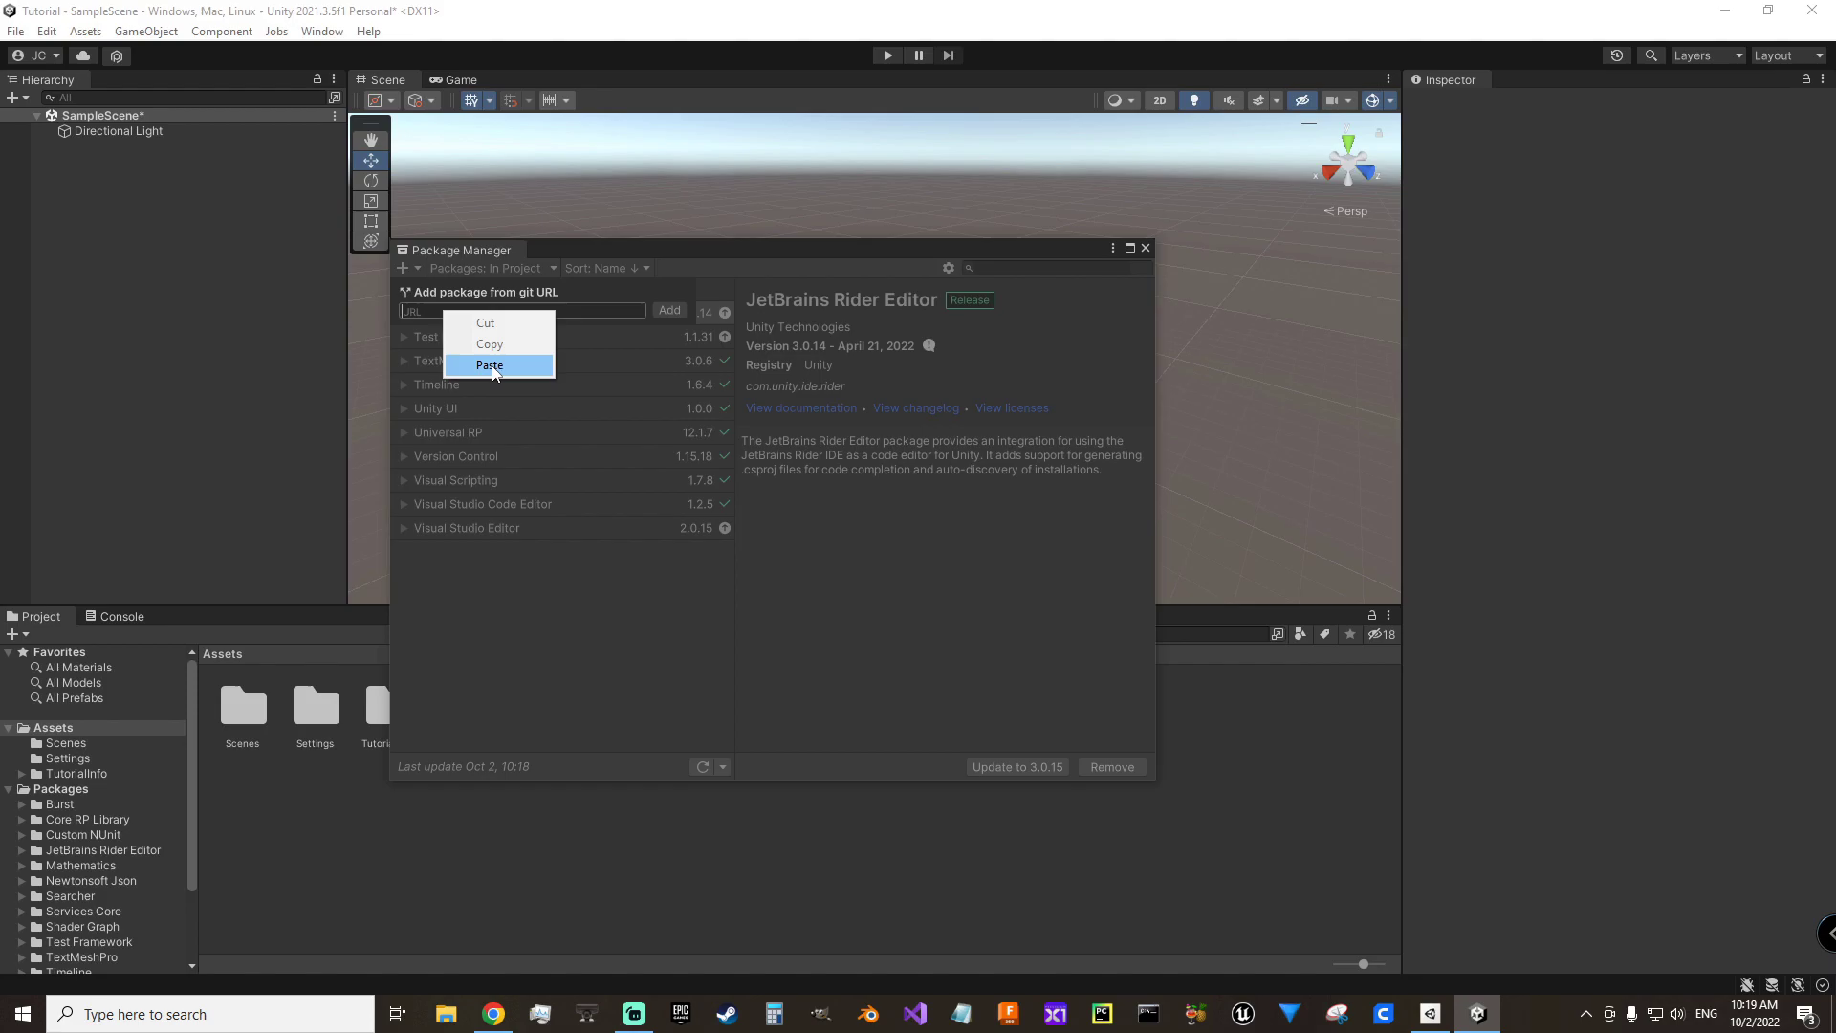
pyautogui.click(489, 365)
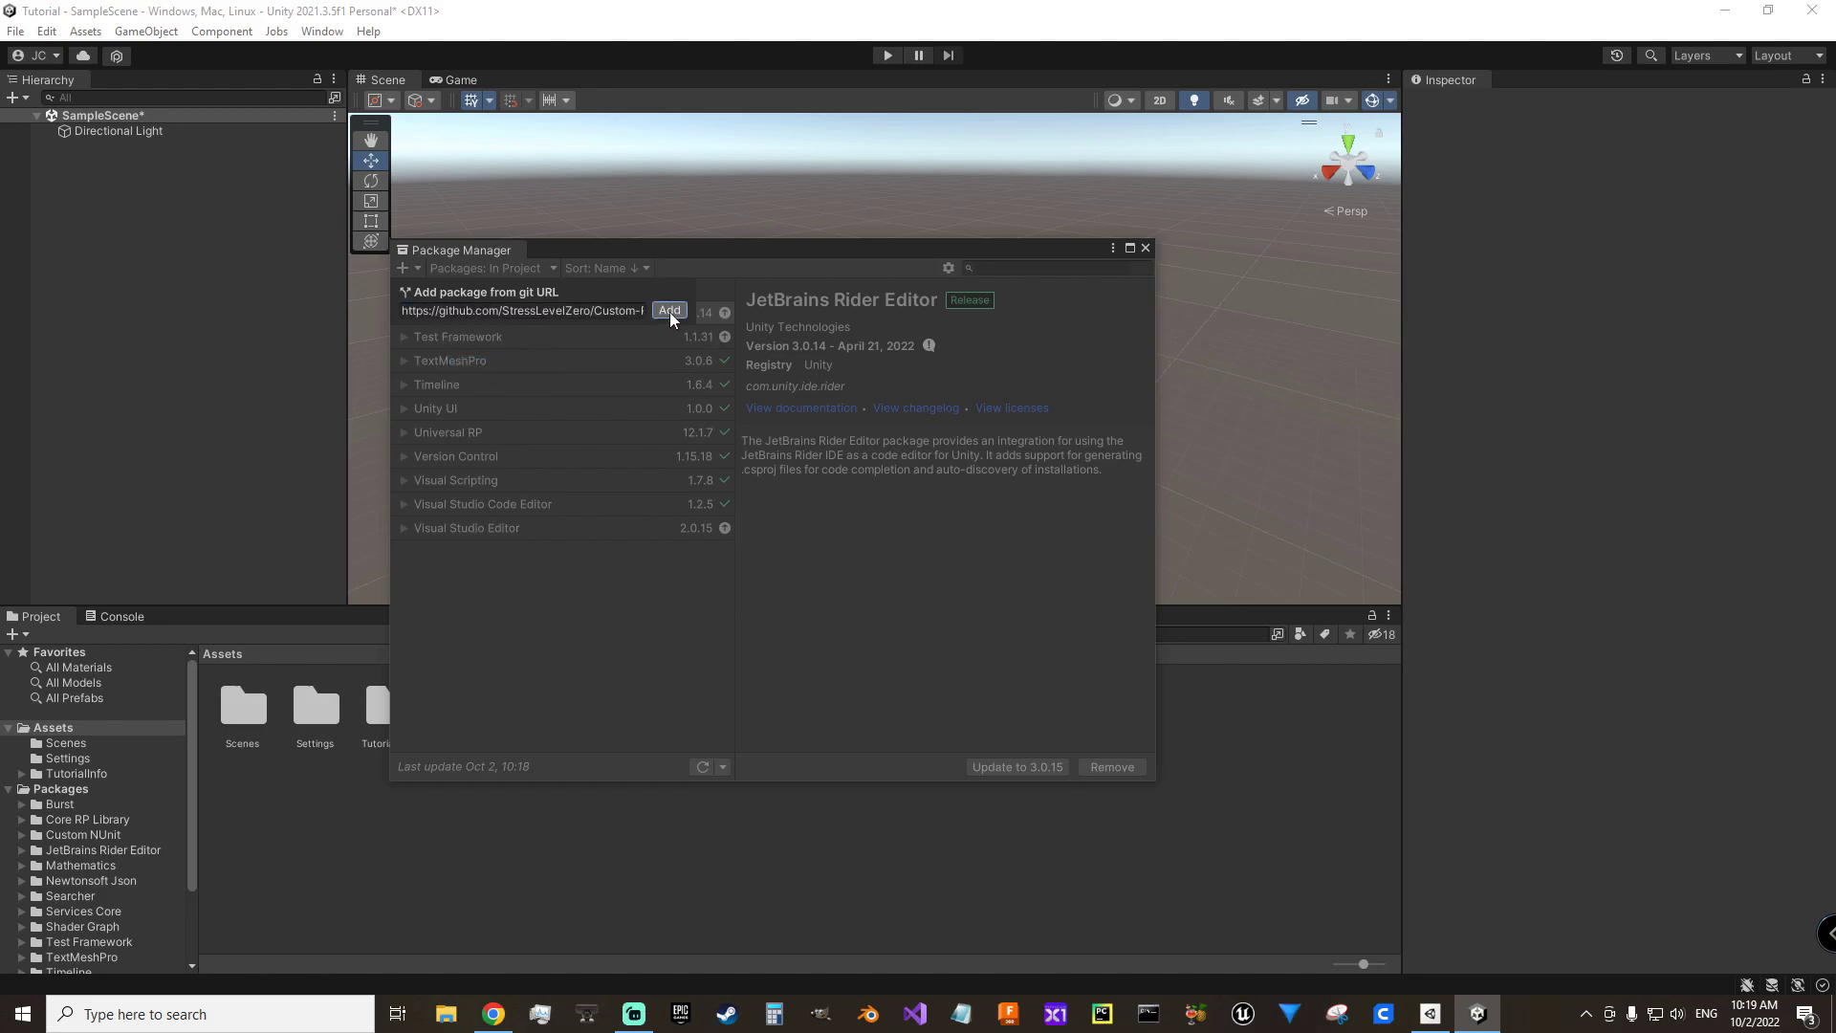
pyautogui.click(669, 310)
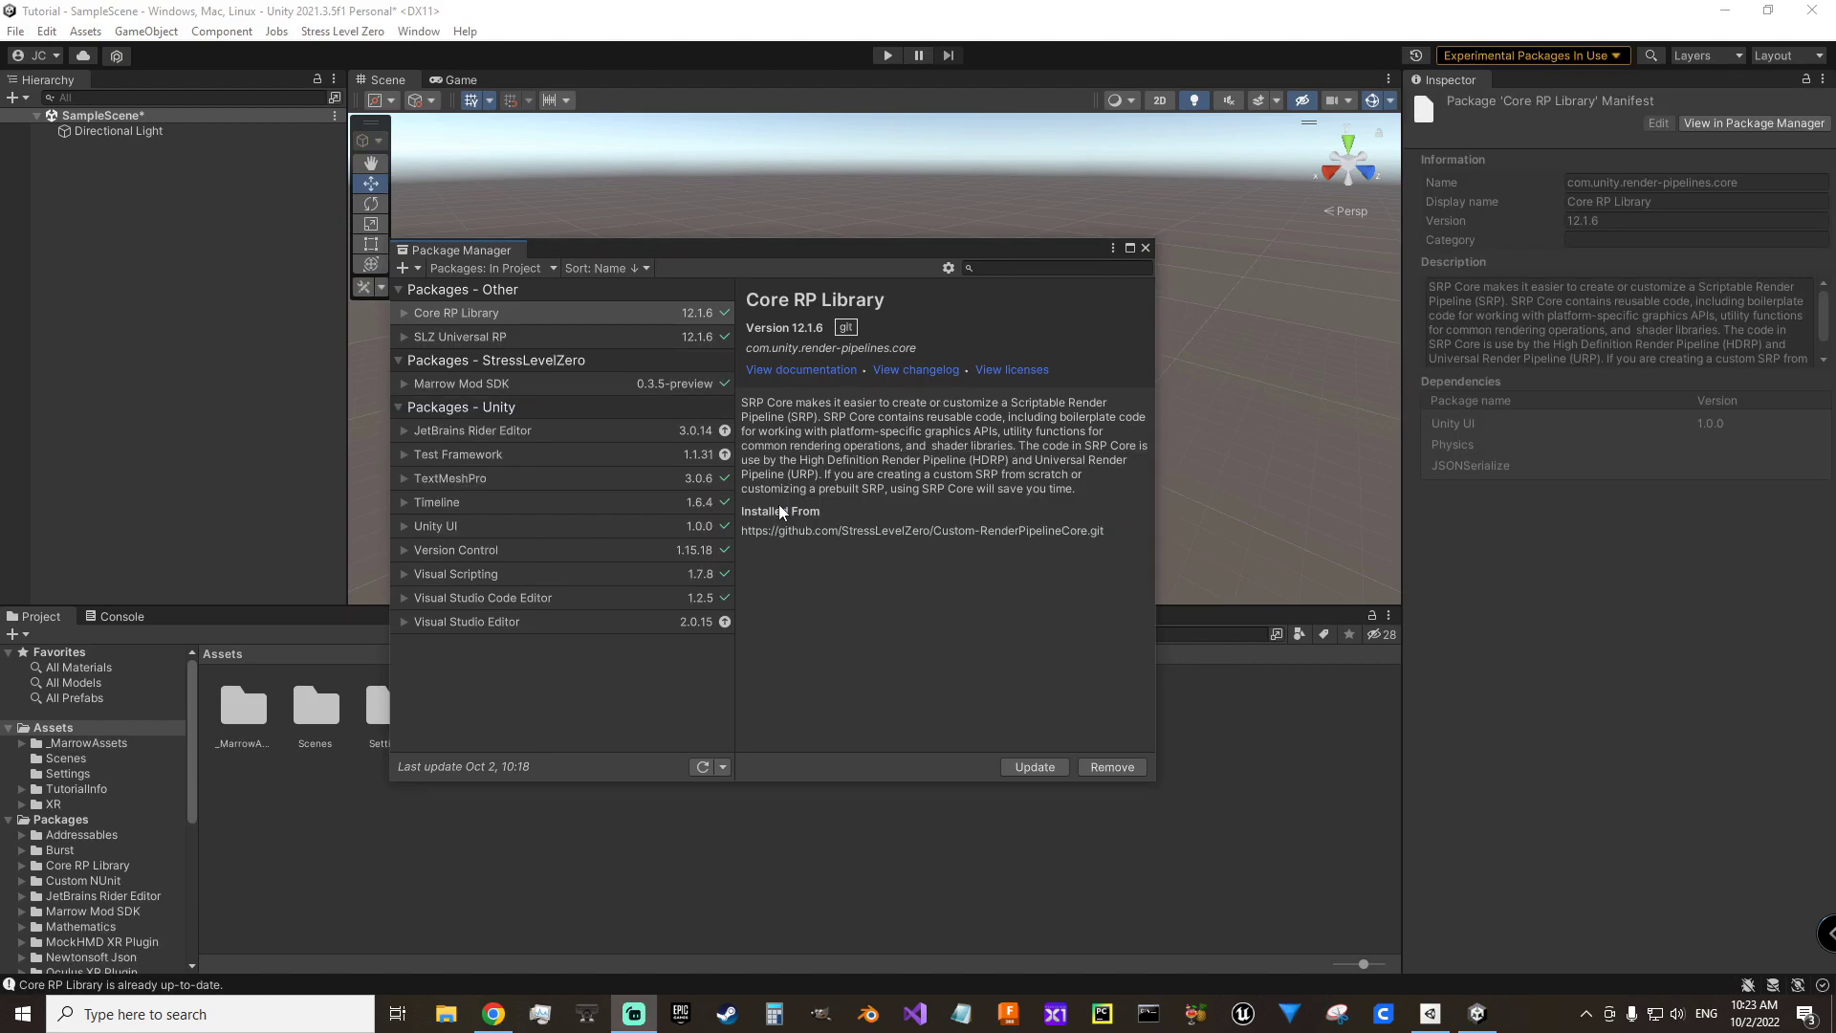
# - Close Package Manager, run Validate Marrow Project Settings and fix all 7 reported issues
pyautogui.click(1145, 249)
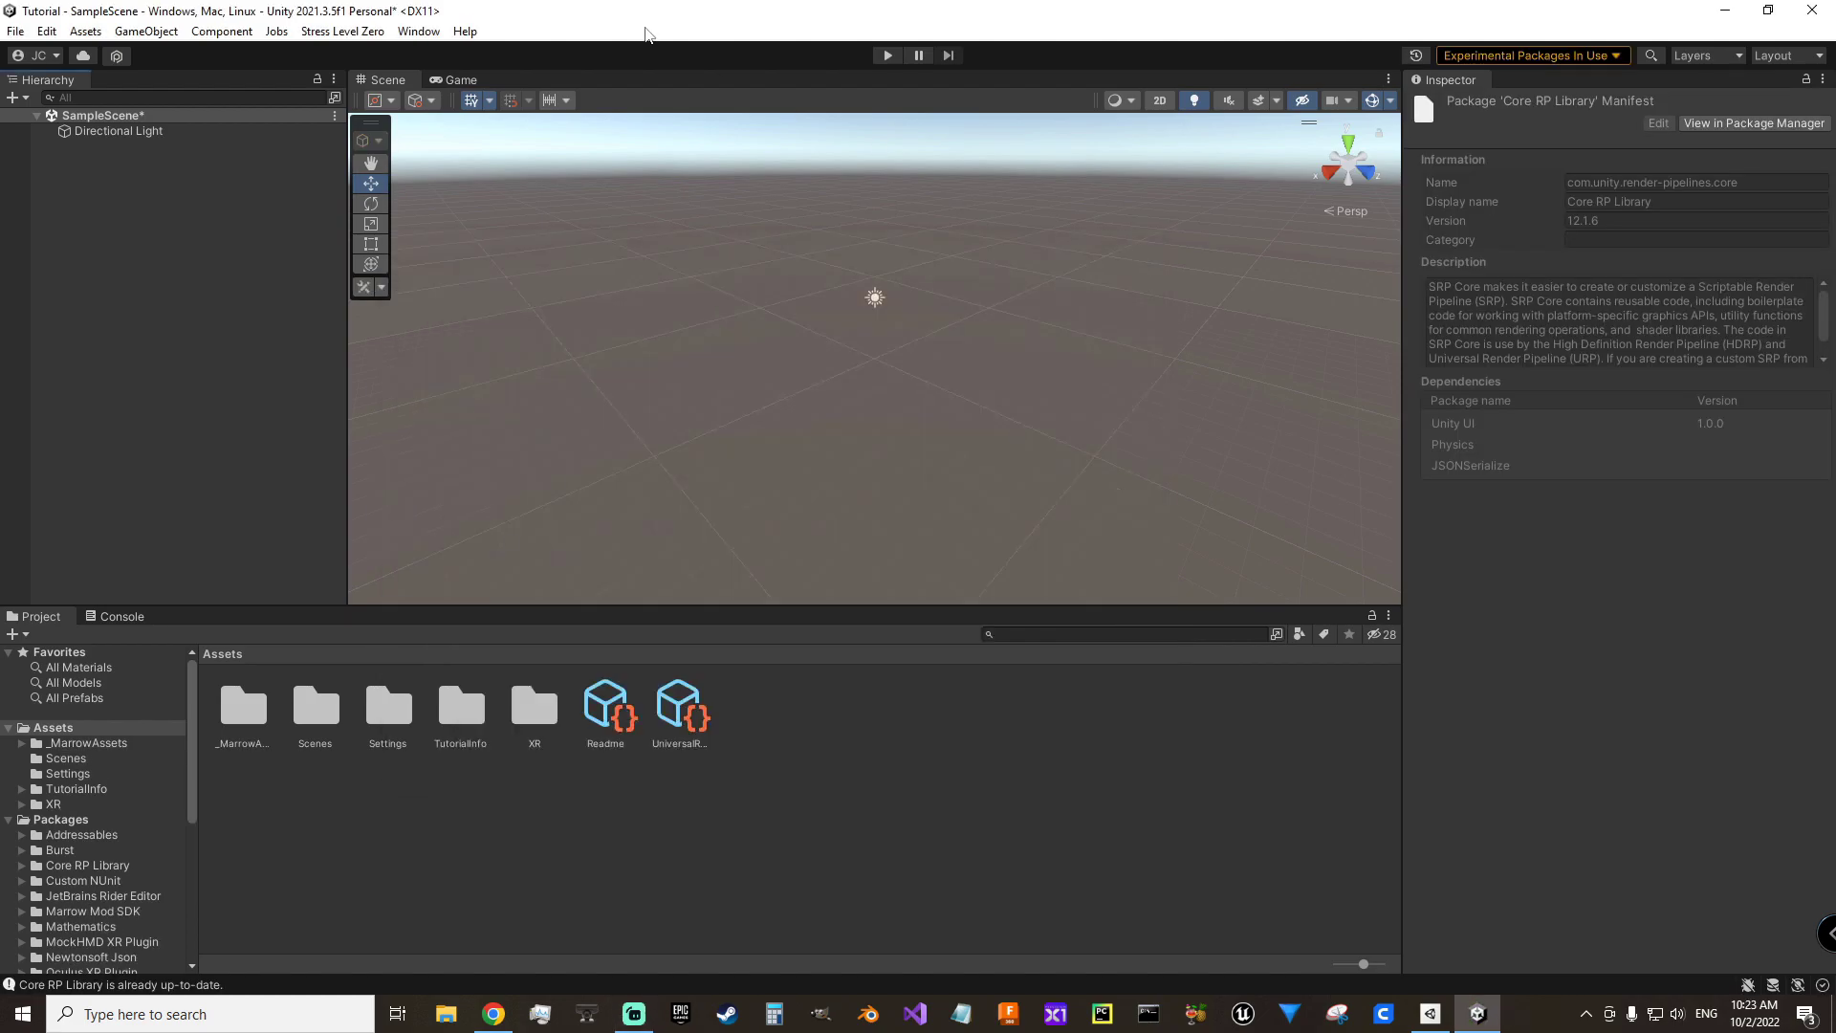
pyautogui.click(325, 32)
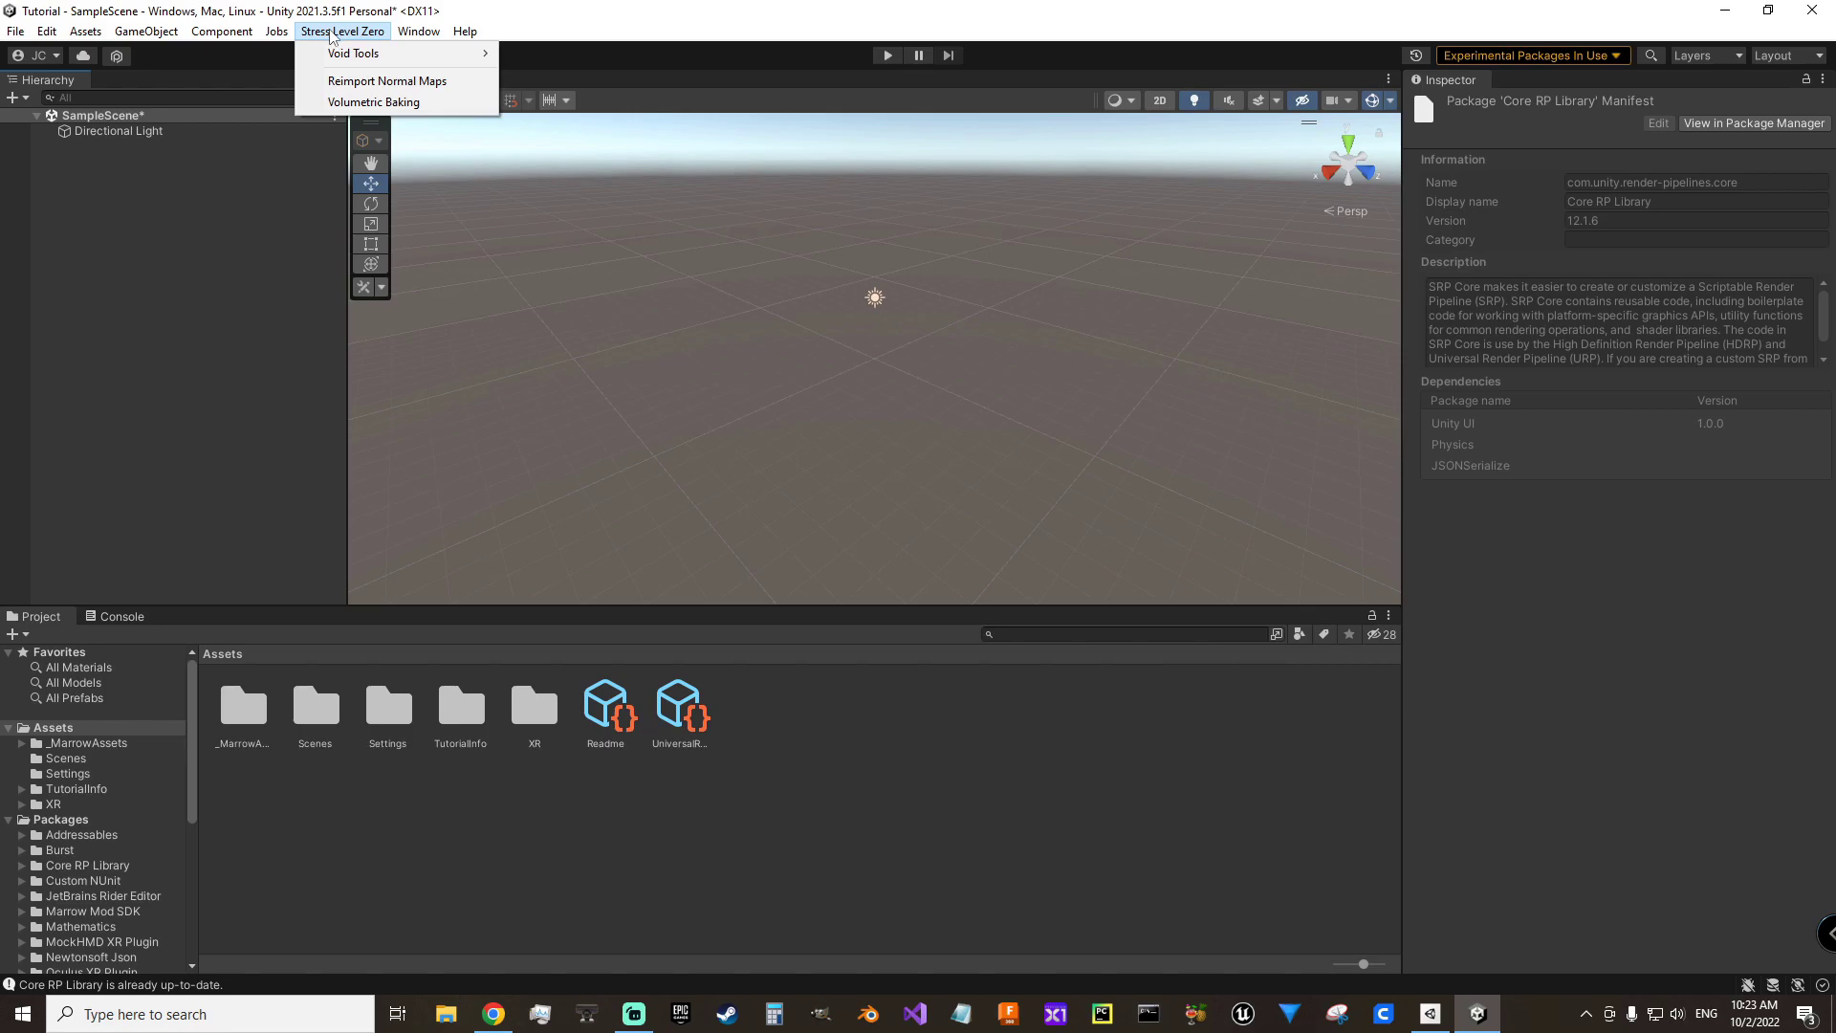
pyautogui.moveTo(356, 55)
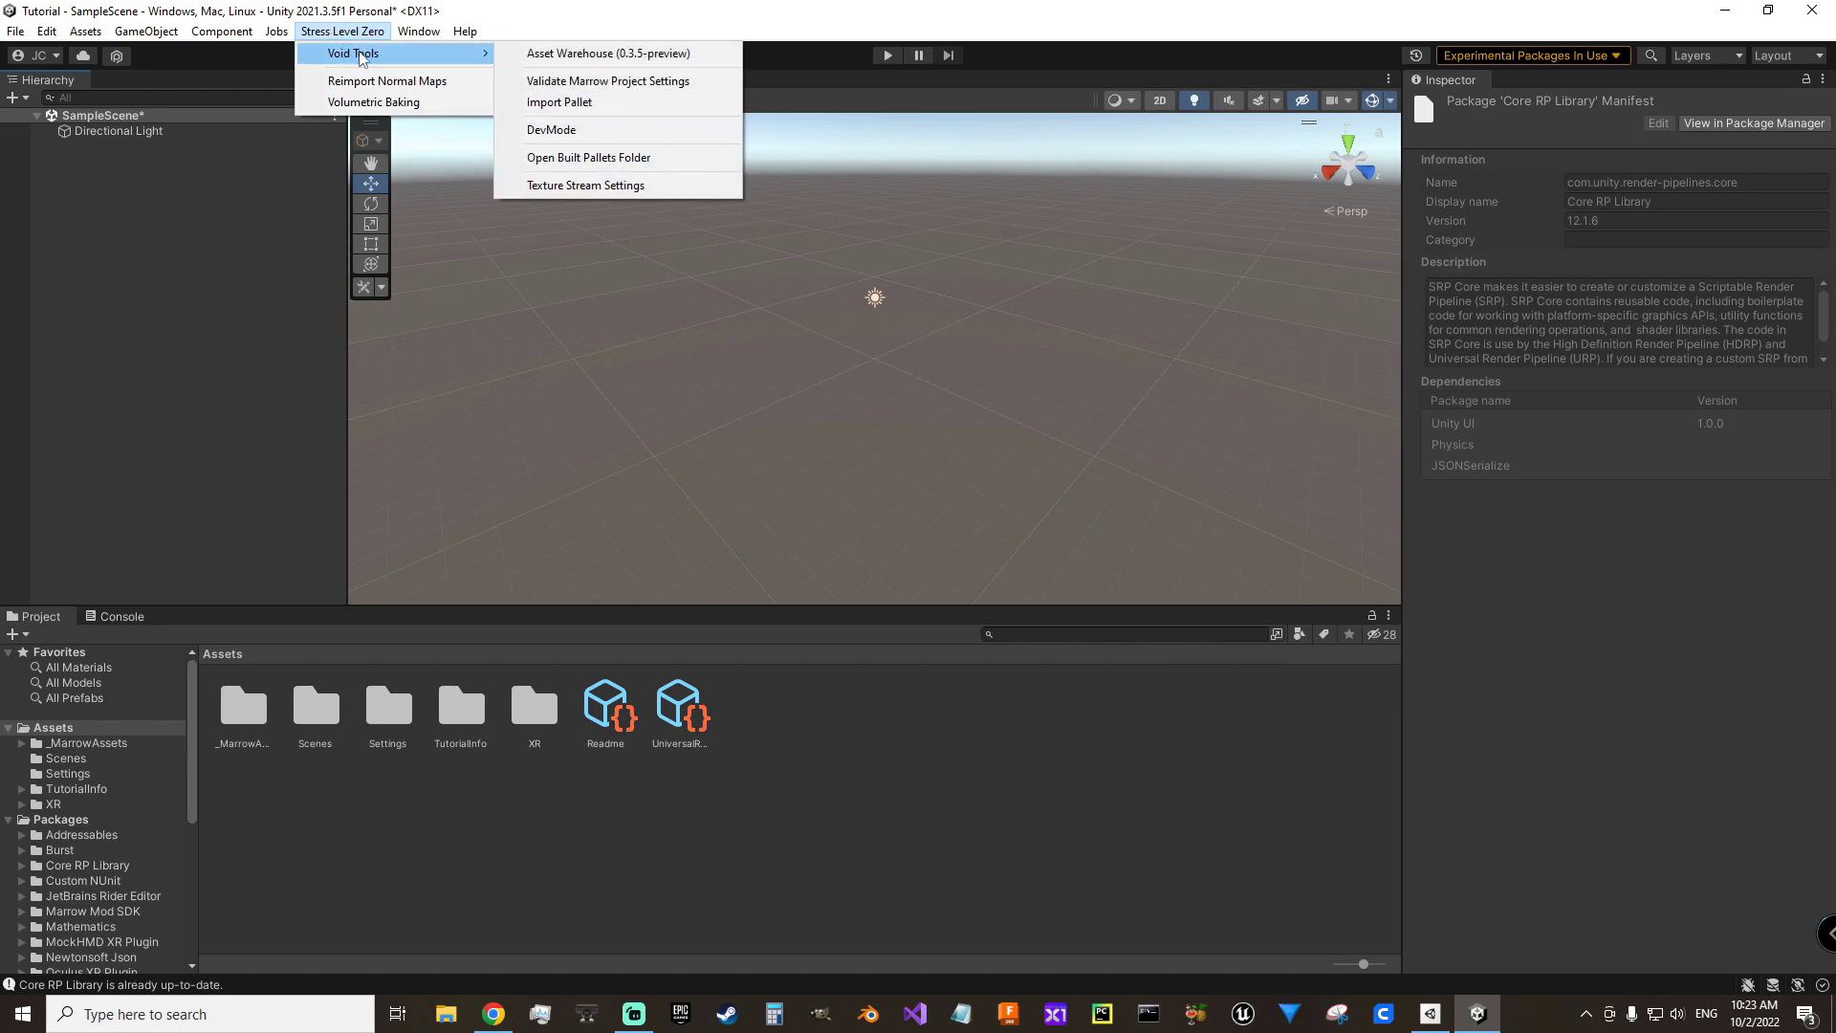
pyautogui.click(590, 85)
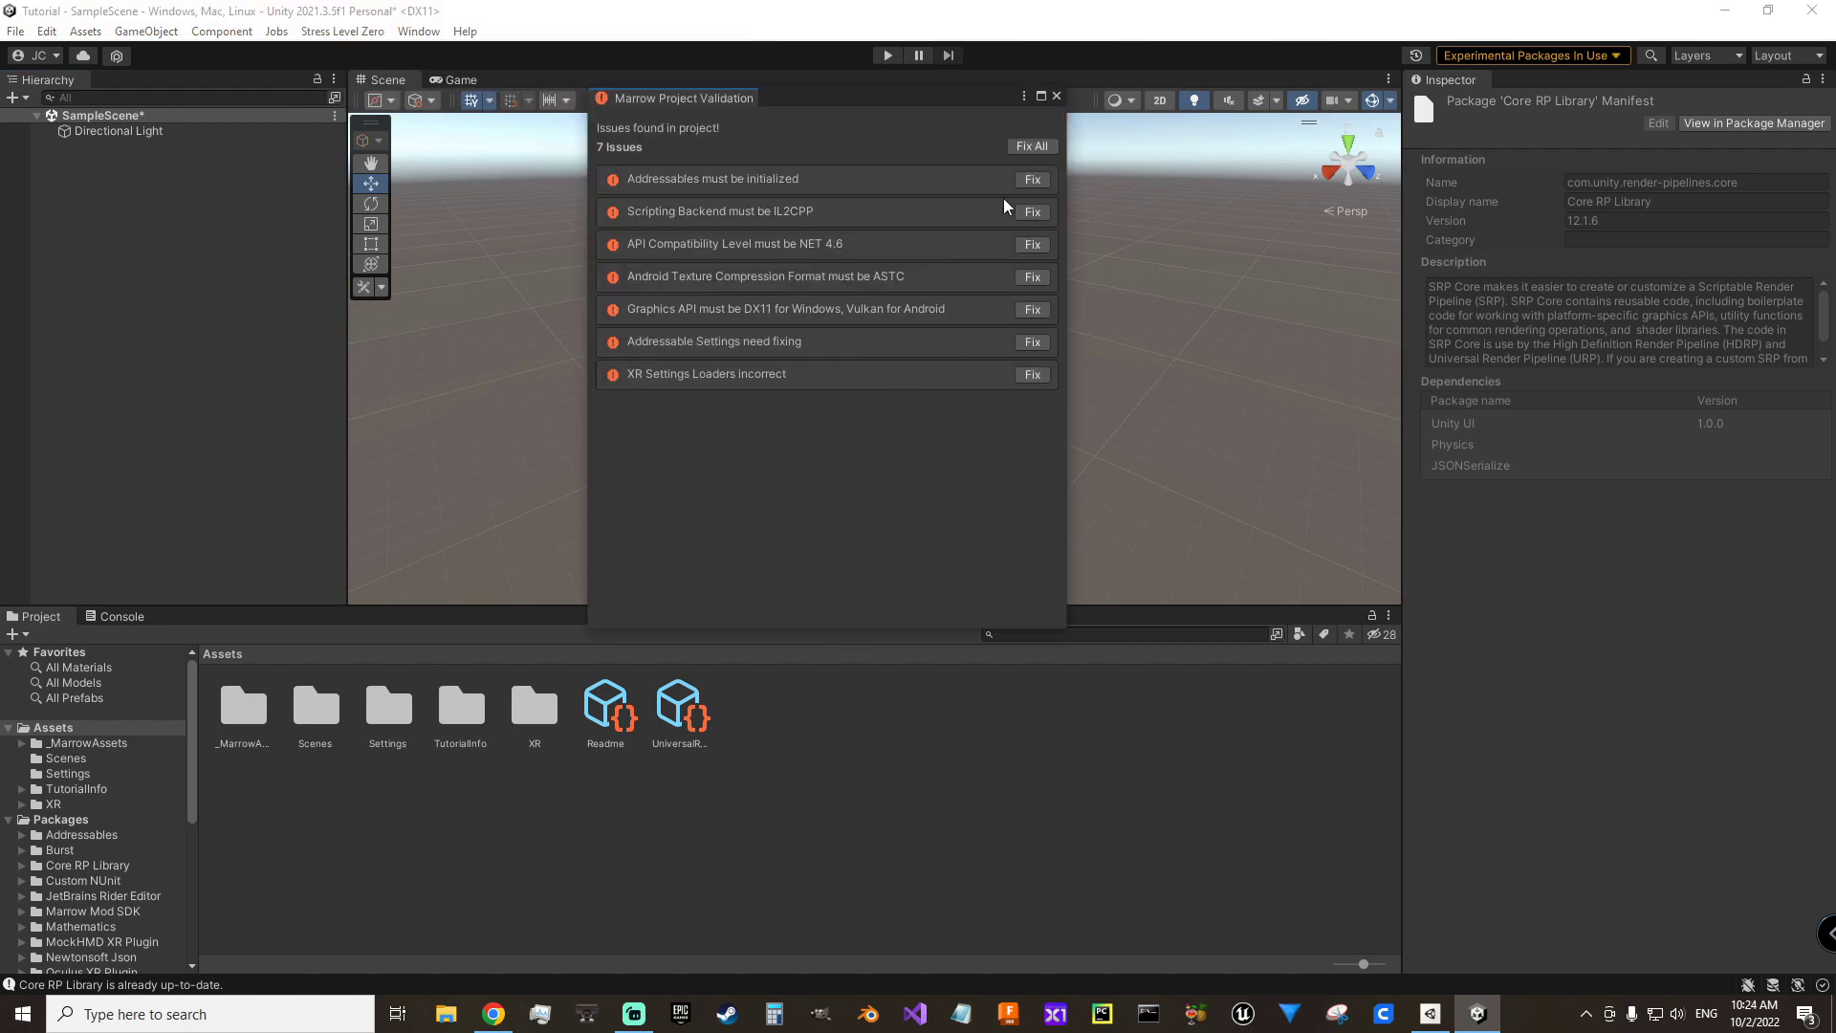
pyautogui.click(1027, 147)
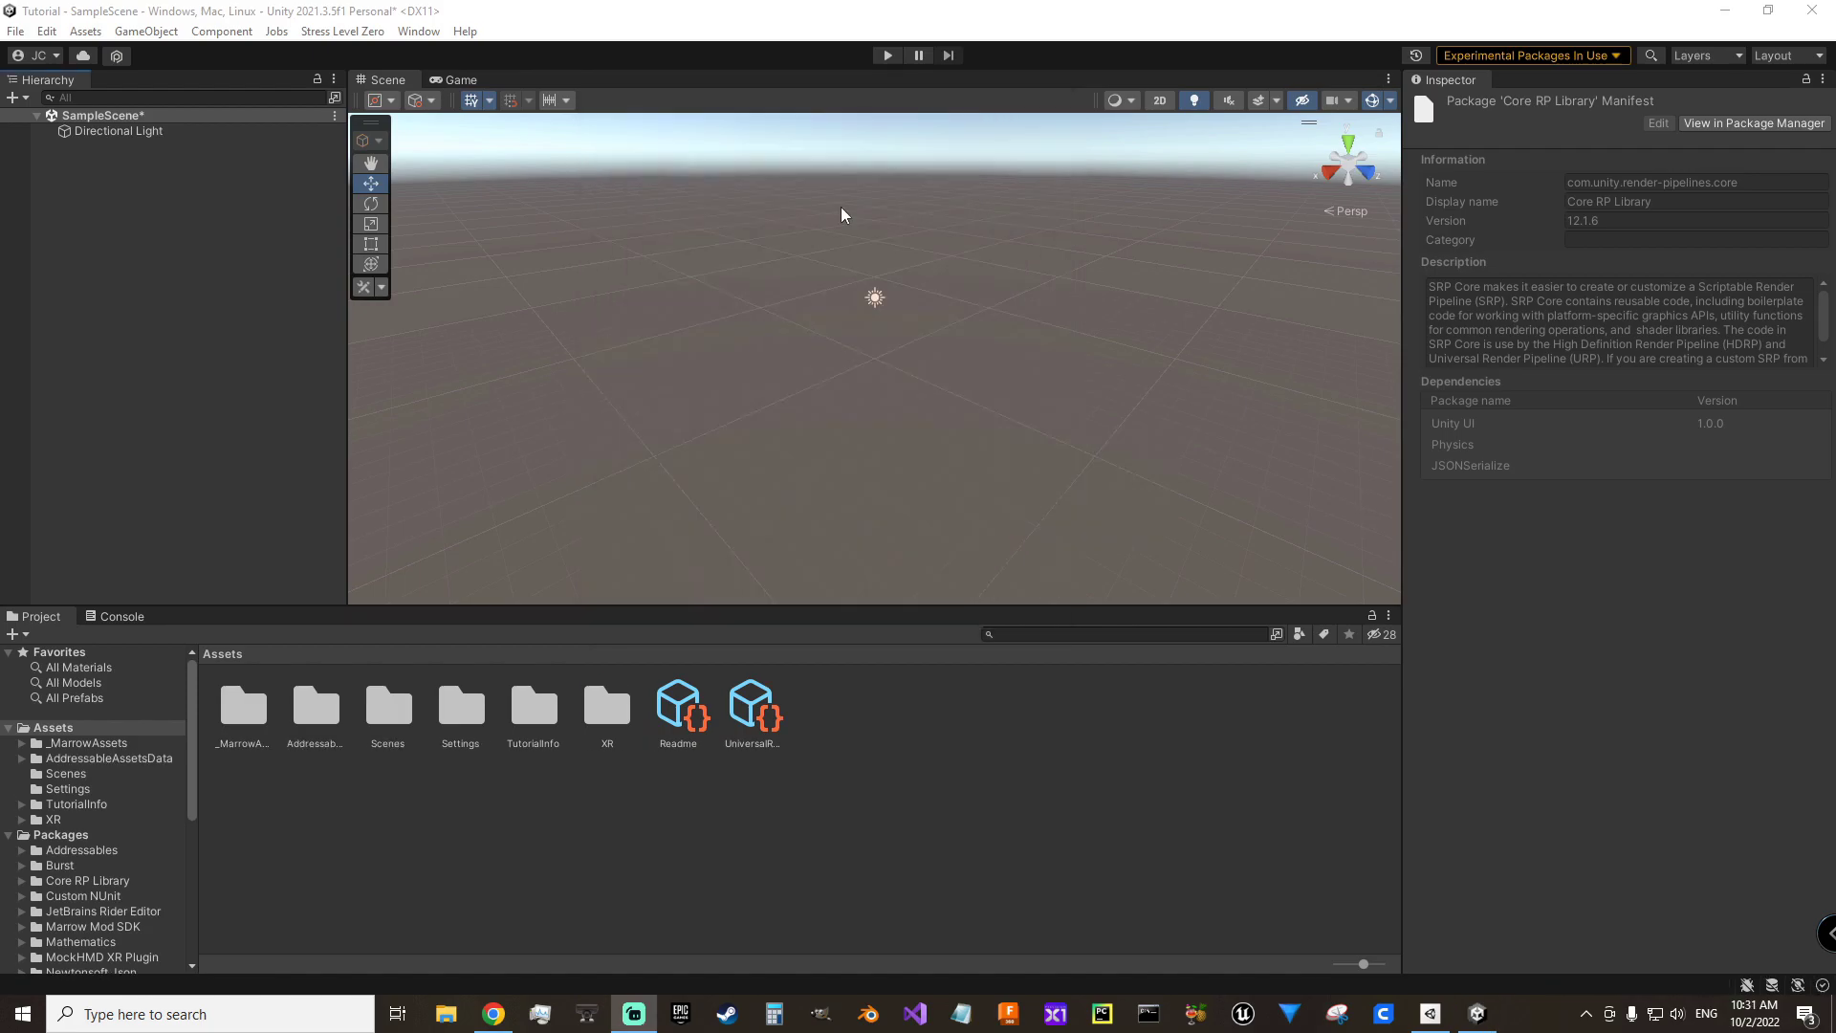
# - Open the Asset Warehouse from the Stress Level Zero Void Tools menu
pyautogui.click(340, 37)
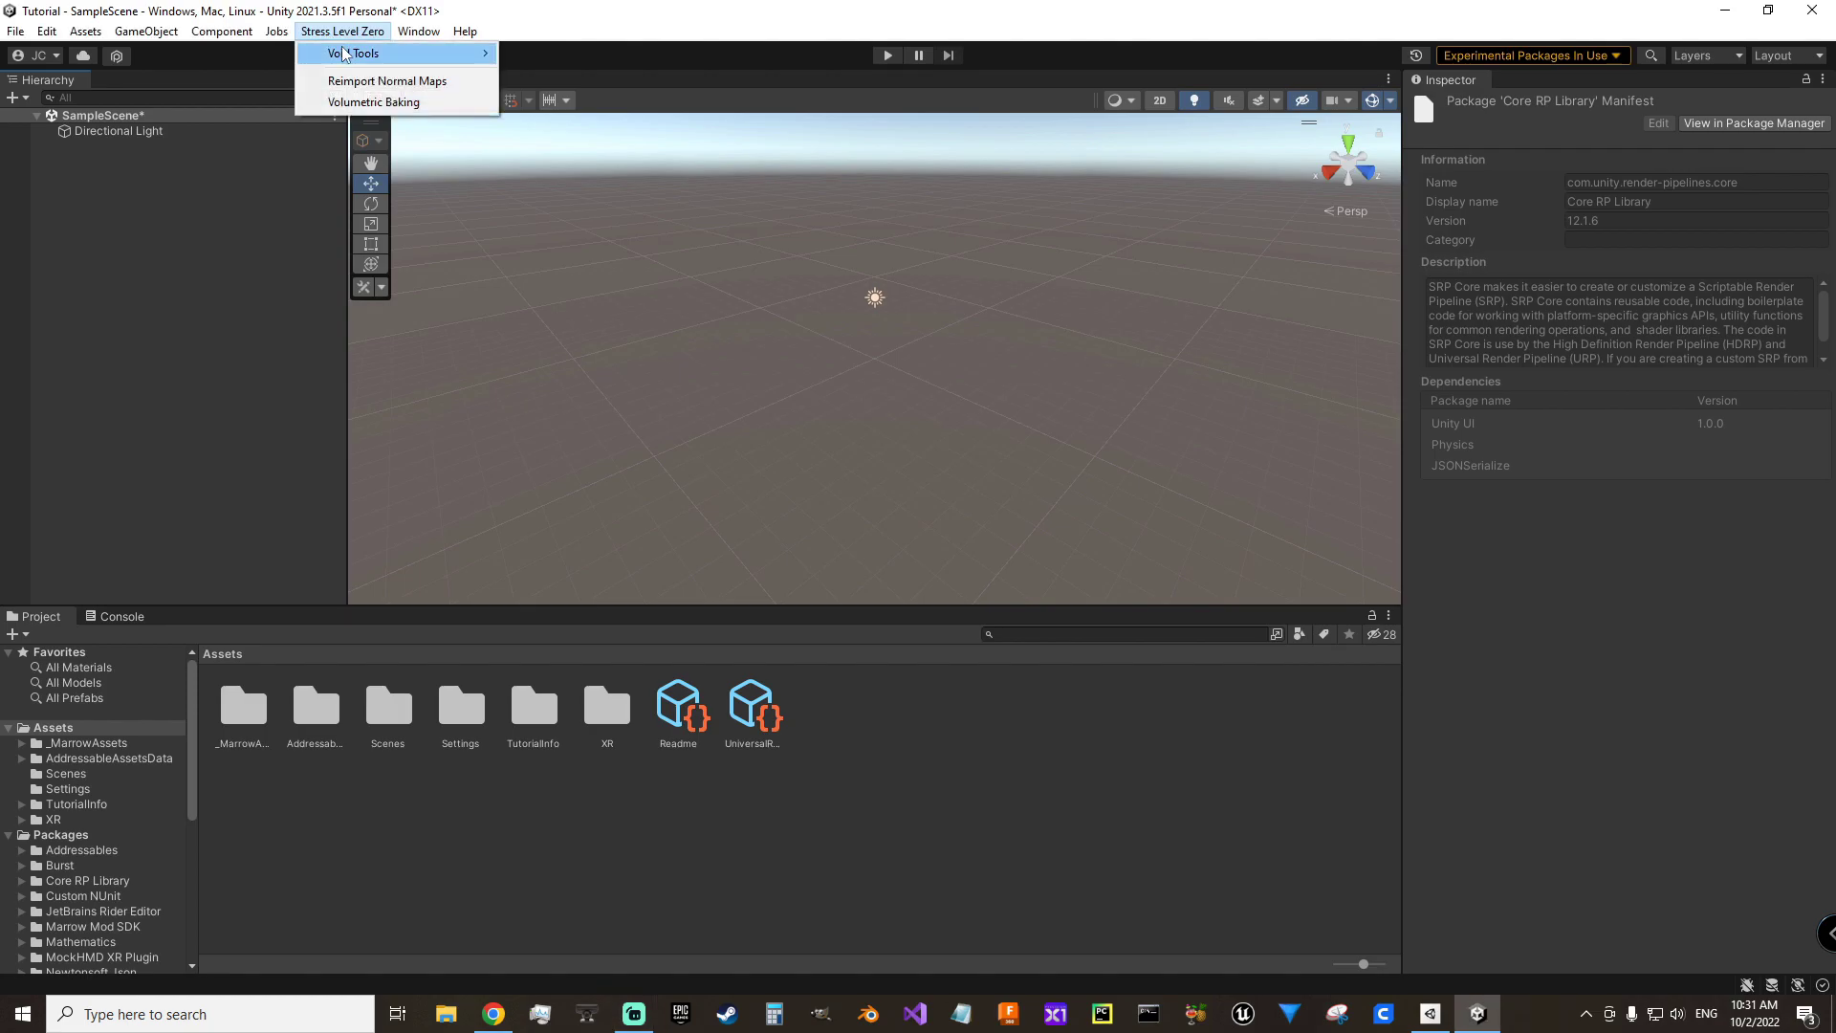
pyautogui.moveTo(387, 54)
pyautogui.click(593, 54)
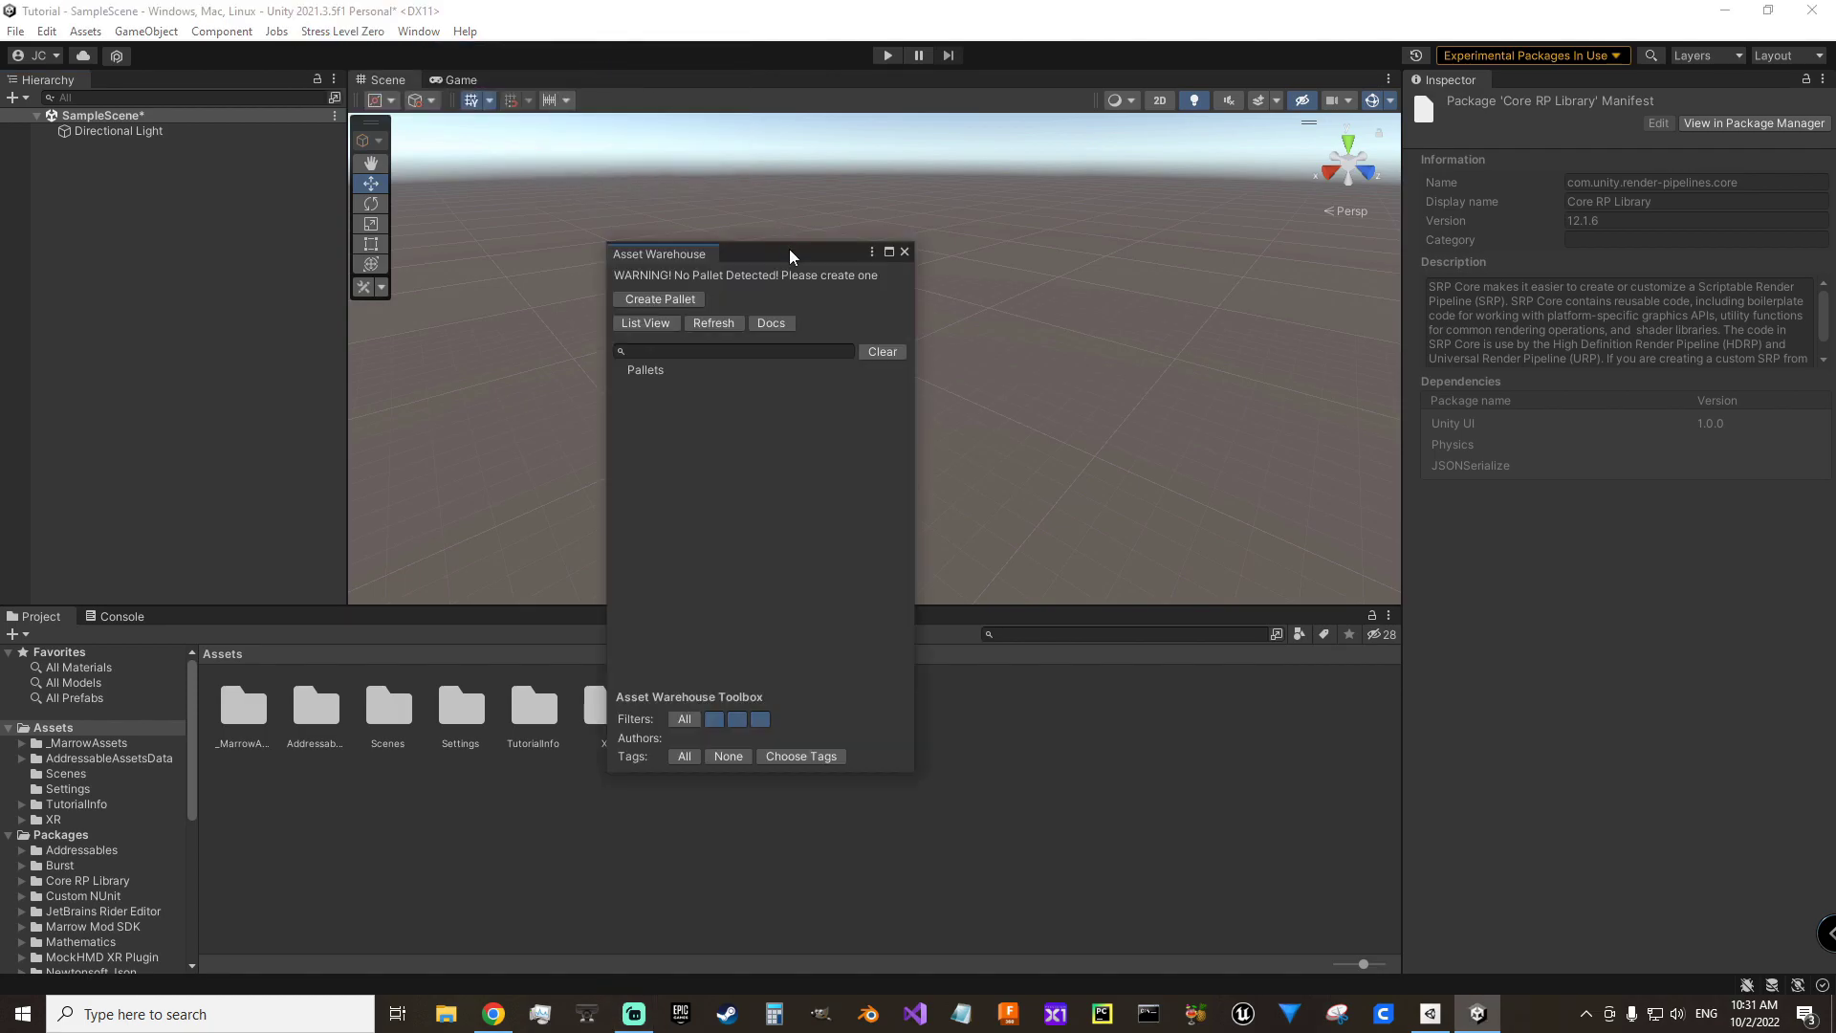
pyautogui.moveTo(790, 251); pyautogui.dragTo(783, 226)
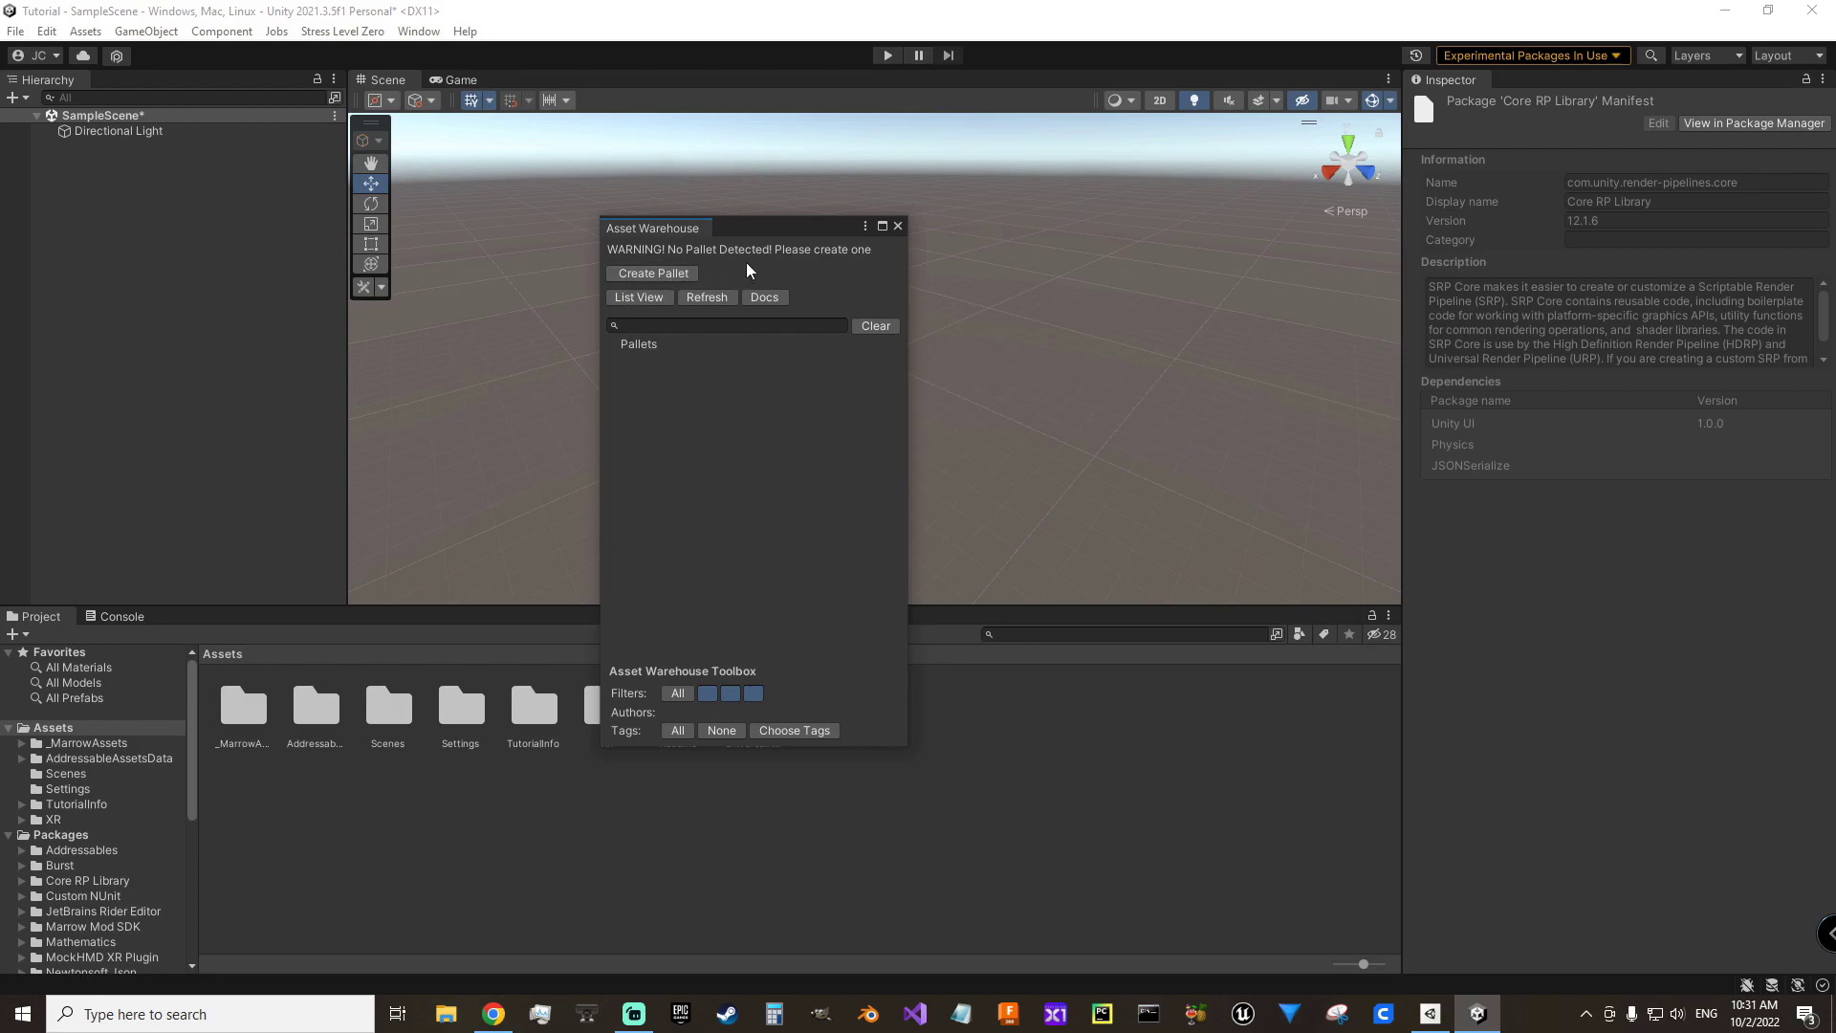
# - Create a new pallet titled AVPallet
pyautogui.click(658, 273)
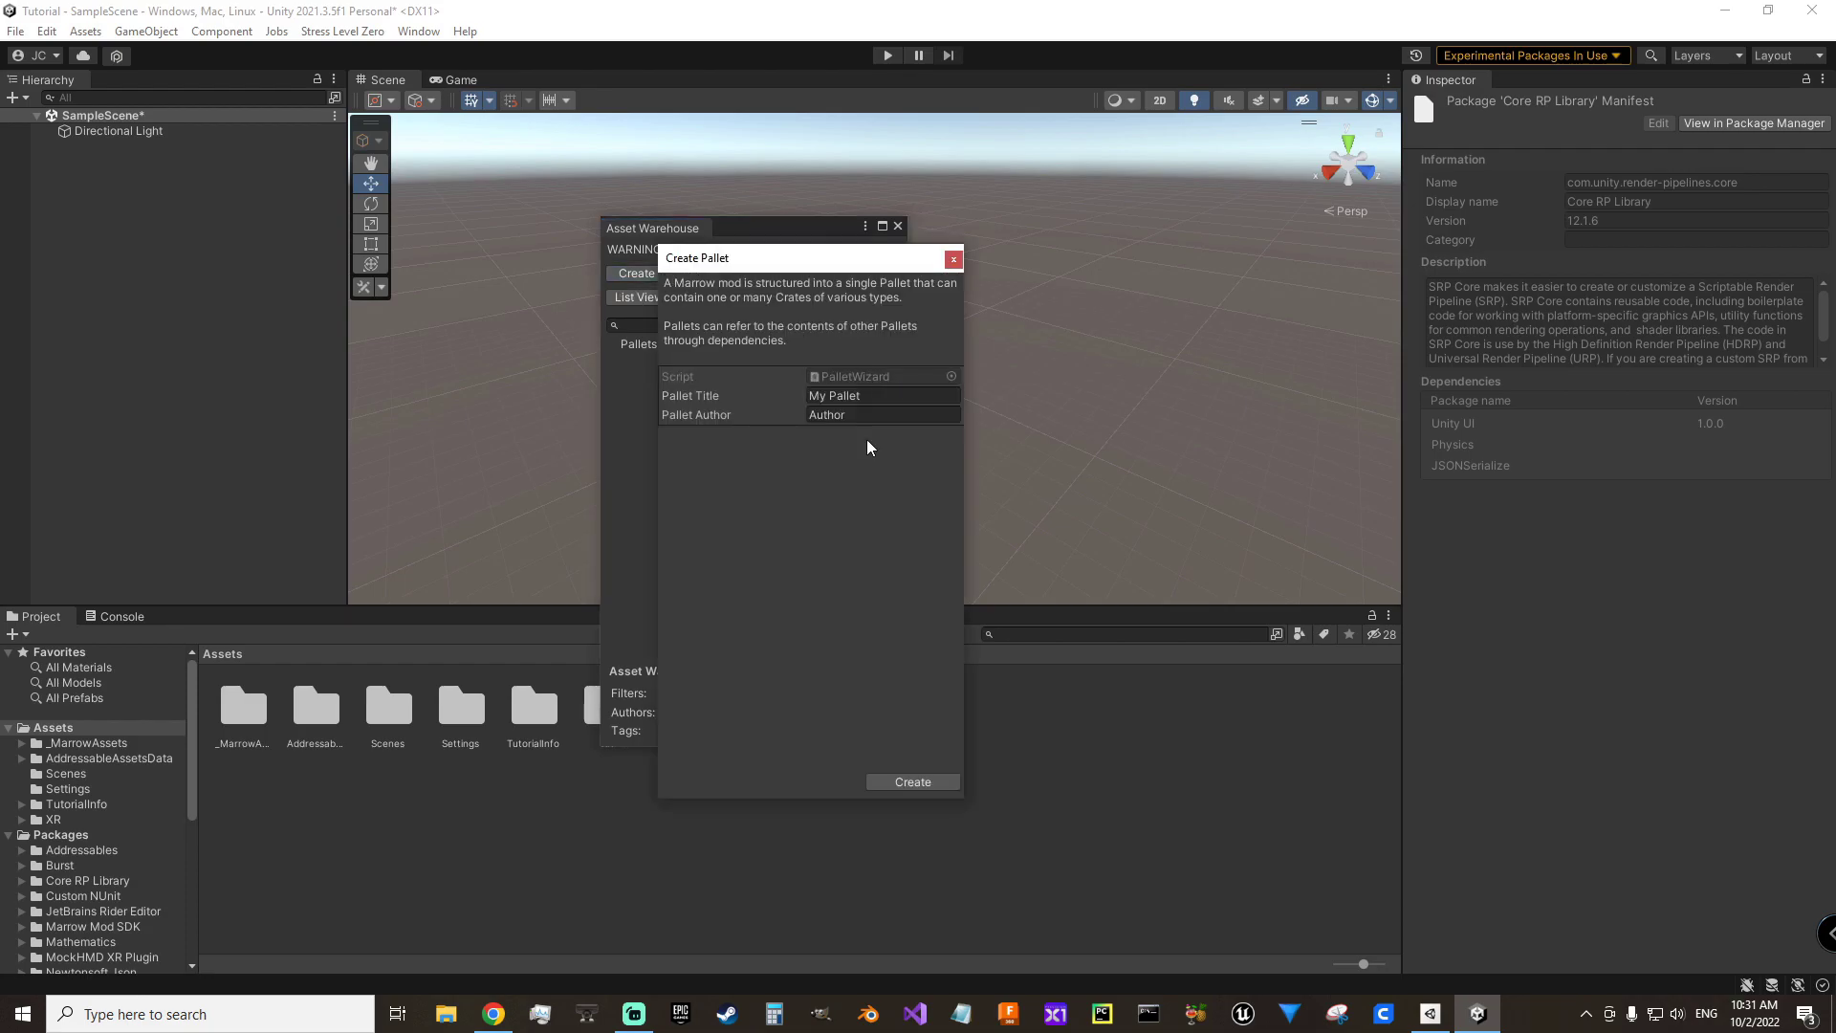
pyautogui.click(820, 396)
pyautogui.write('AVPallet')
pyautogui.press('Tab')
pyautogui.click(823, 396)
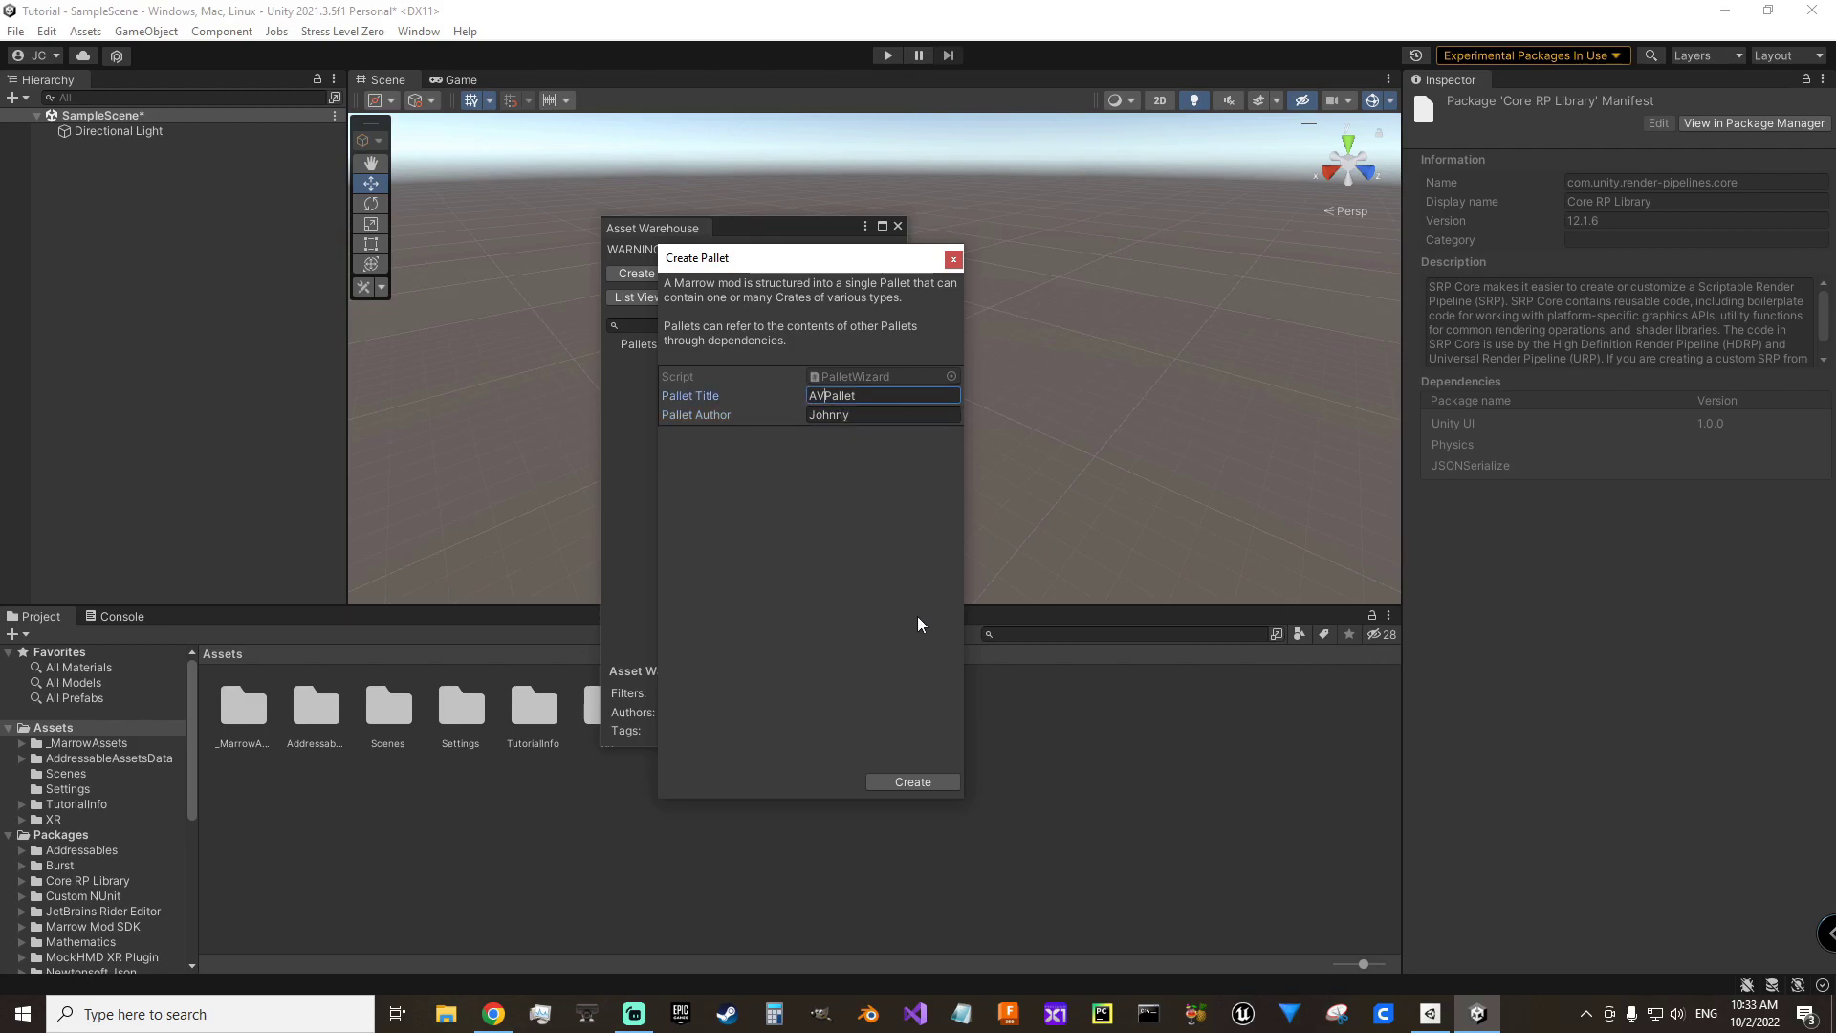
pyautogui.click(910, 782)
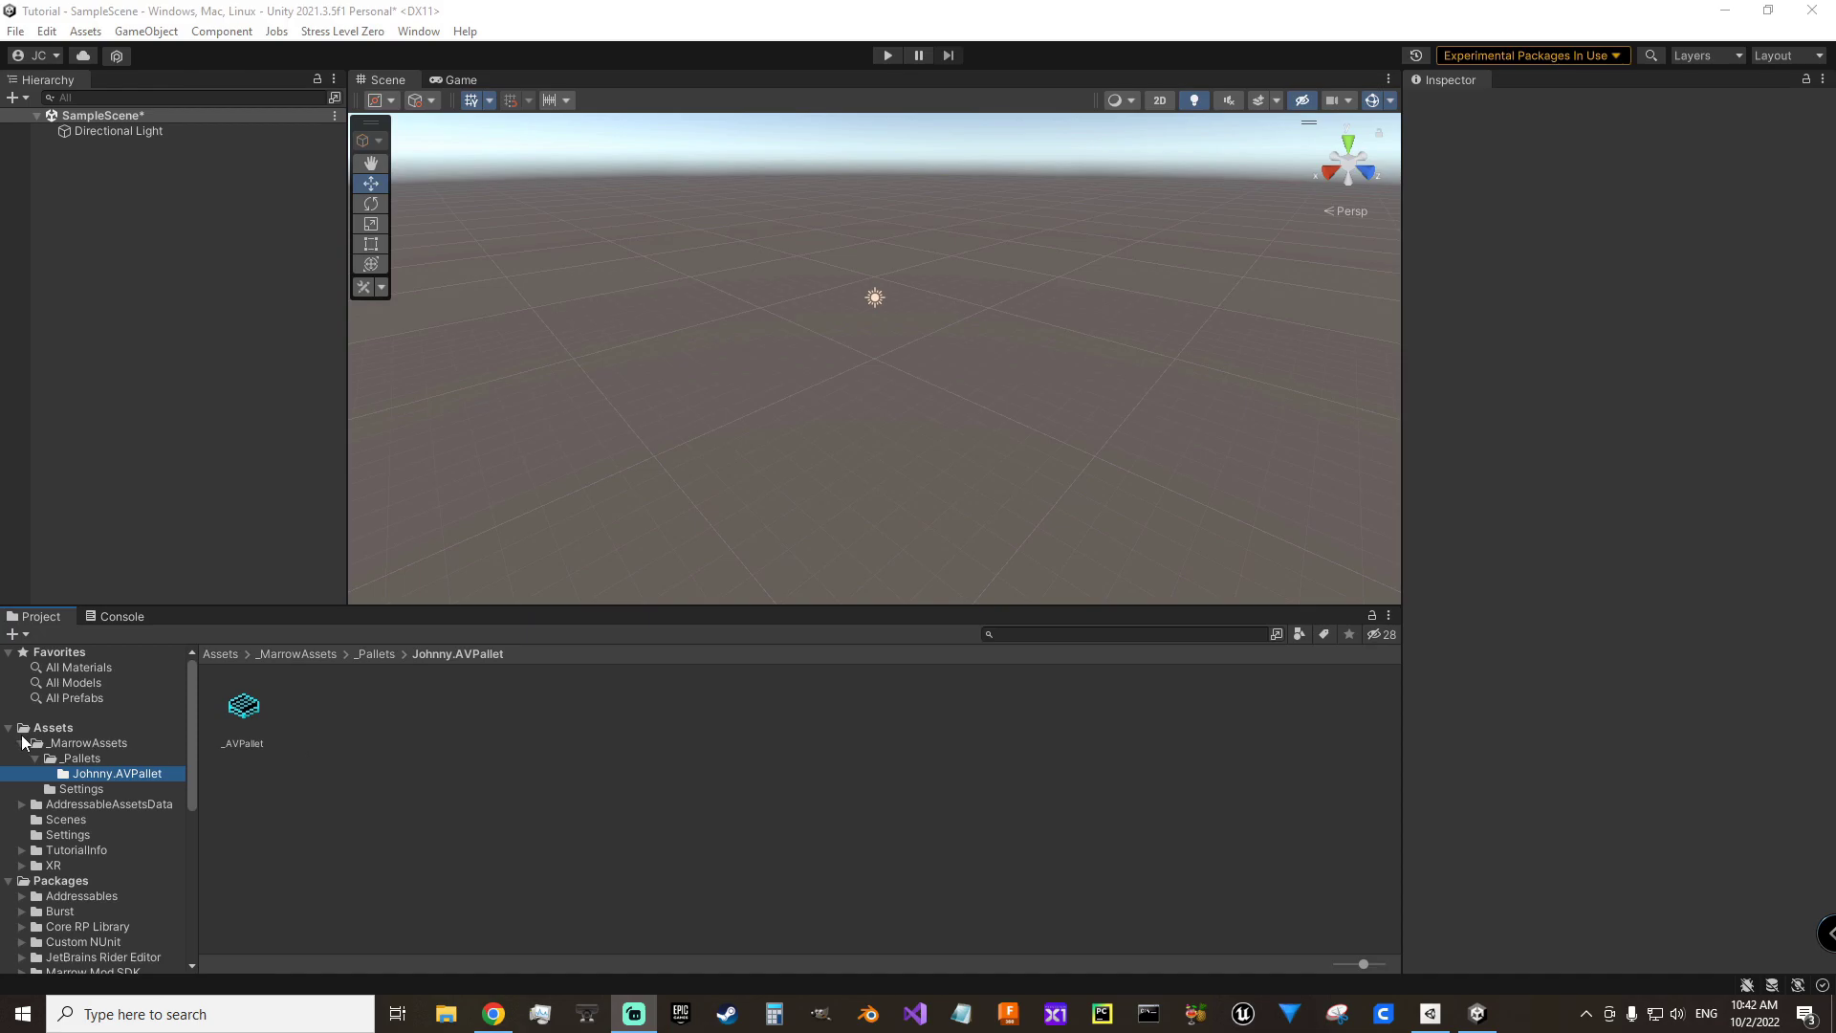
# - Create a new folder named Avatar inside Assets
pyautogui.rightClick(27, 729)
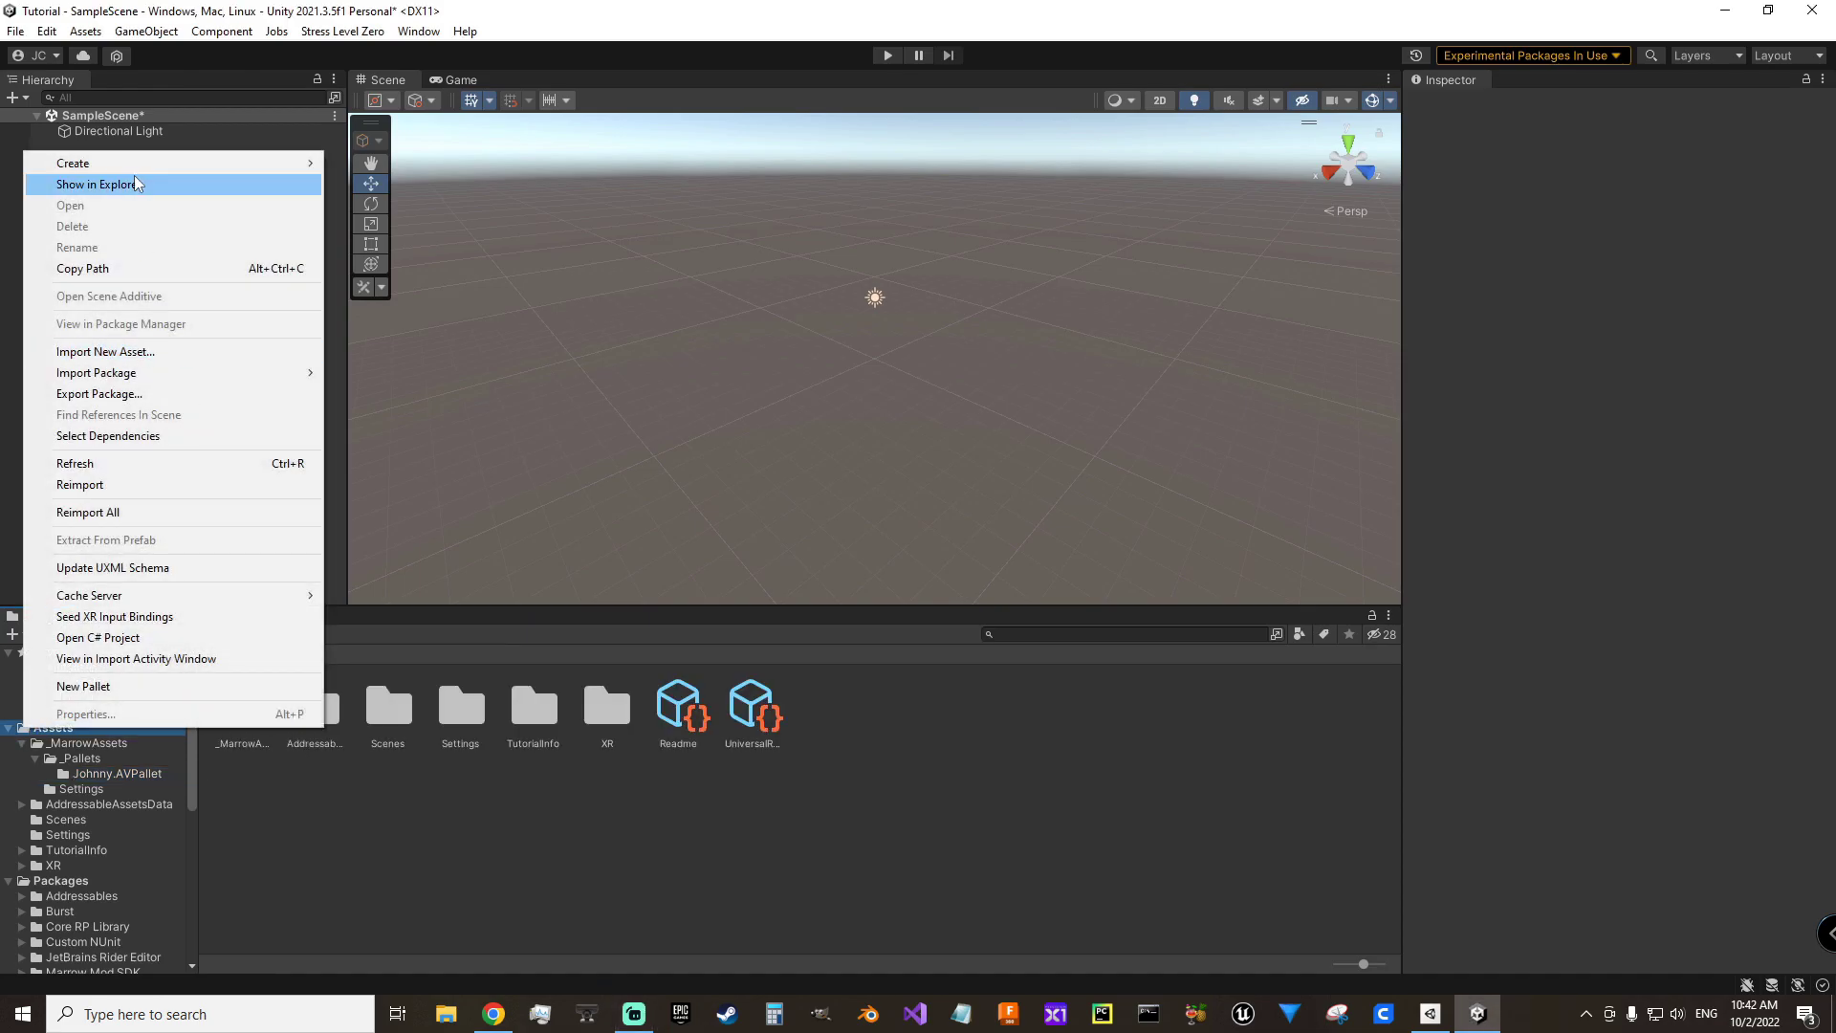
pyautogui.moveTo(143, 165)
pyautogui.click(372, 62)
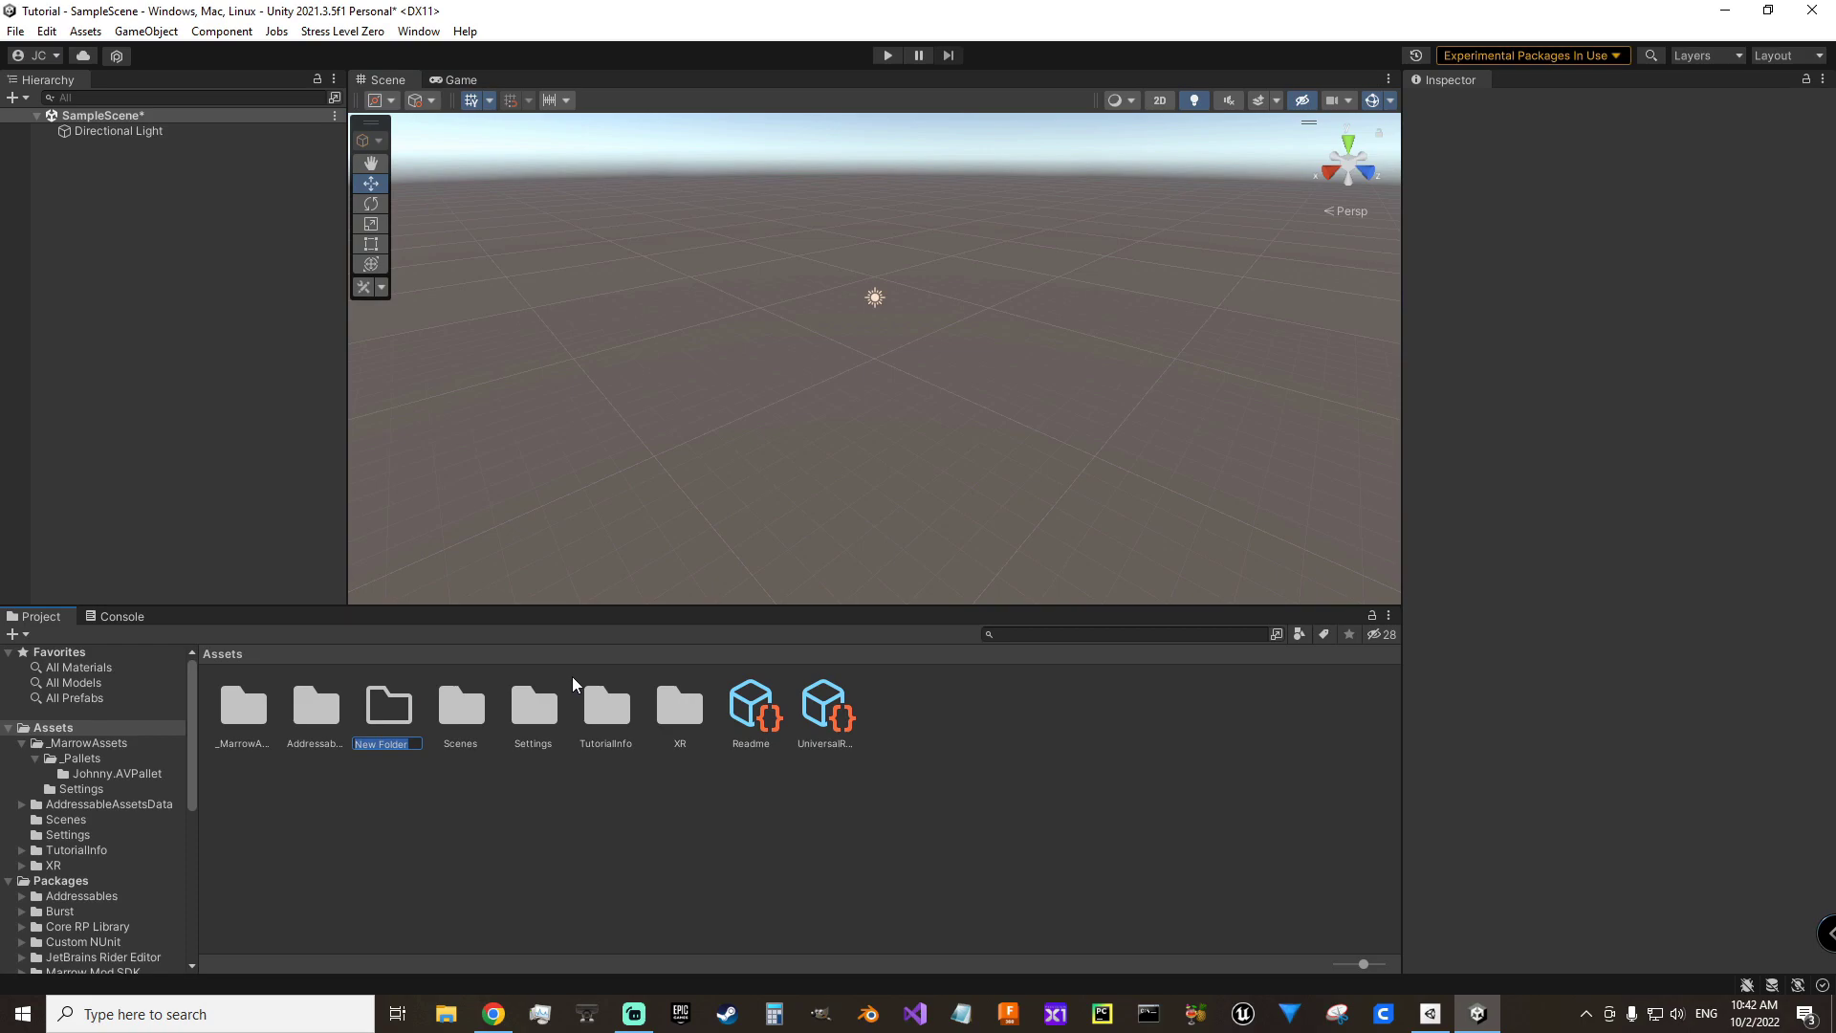
pyautogui.write('Avatar')
pyautogui.press('Return')
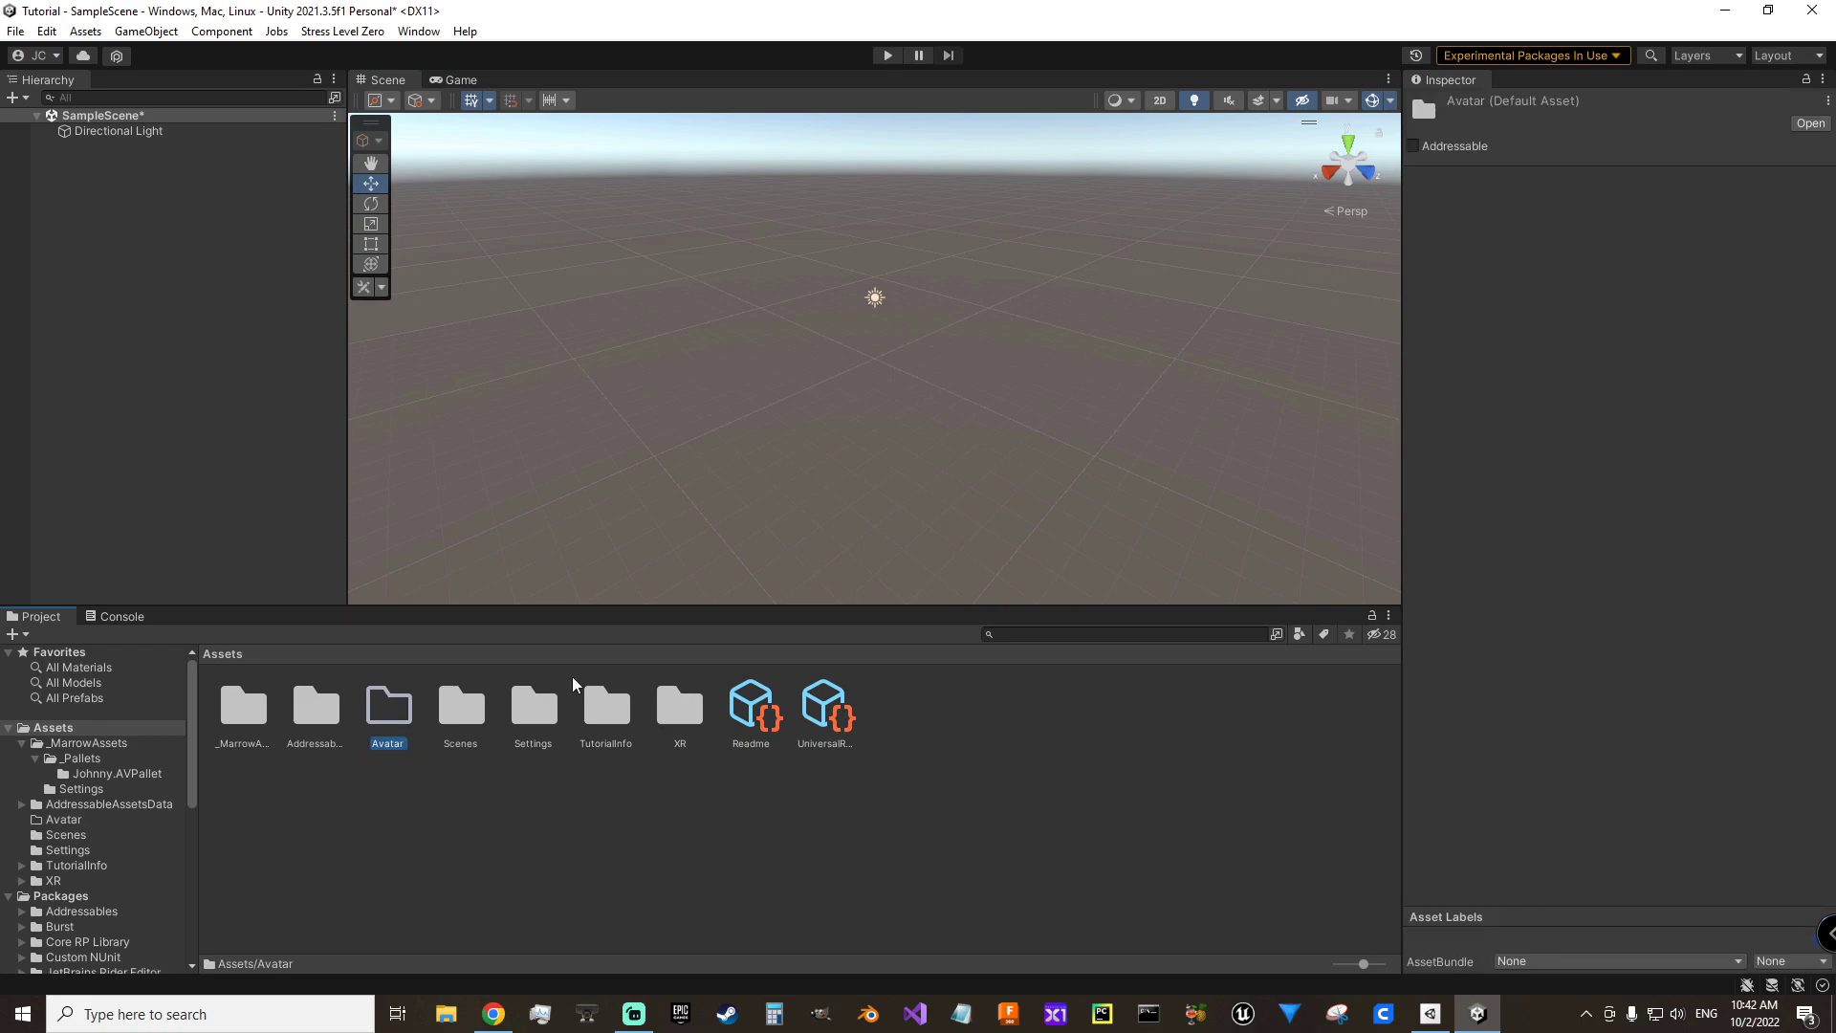
# - Import Ch47_nonPBR.fbx from File Explorer into the Avatar folder
pyautogui.doubleClick(387, 710)
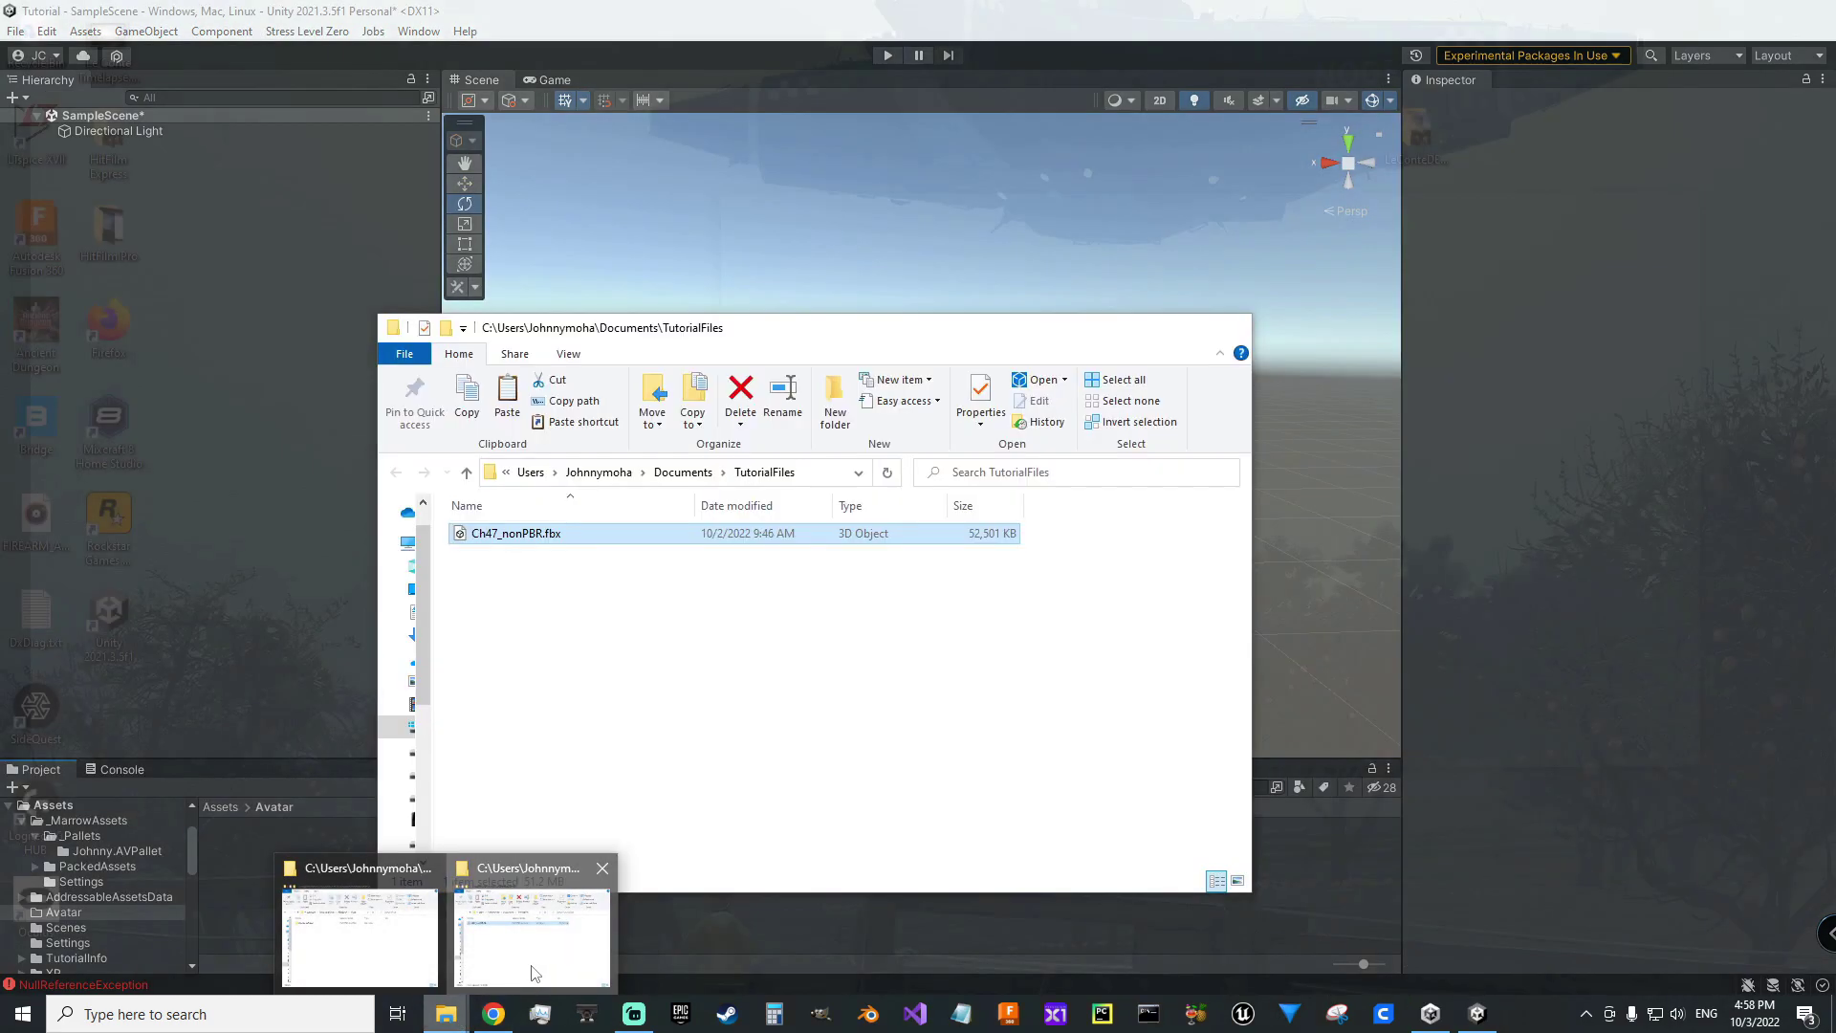
pyautogui.click(532, 927)
pyautogui.moveTo(465, 538); pyautogui.dragTo(296, 898)
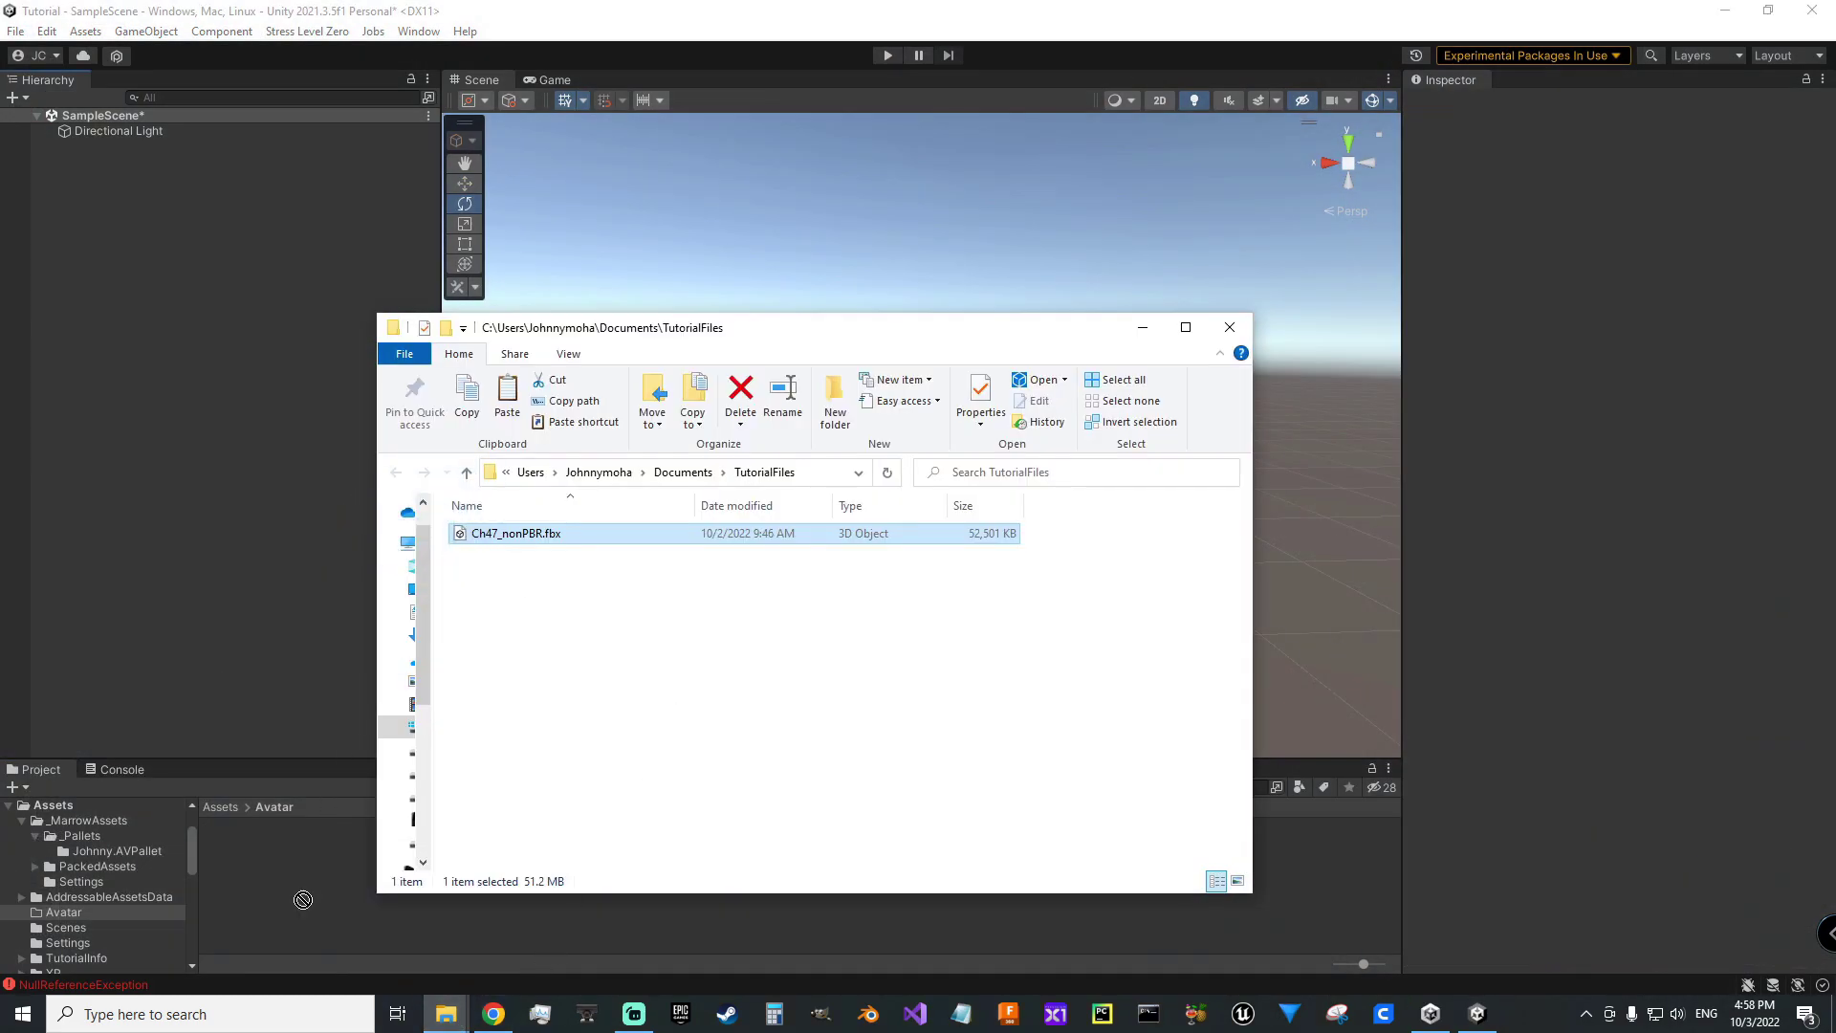
# - Set the Ch47_nonPBR model's Materials Location to Use External Materials (Legacy)
pyautogui.click(1142, 327)
pyautogui.click(272, 857)
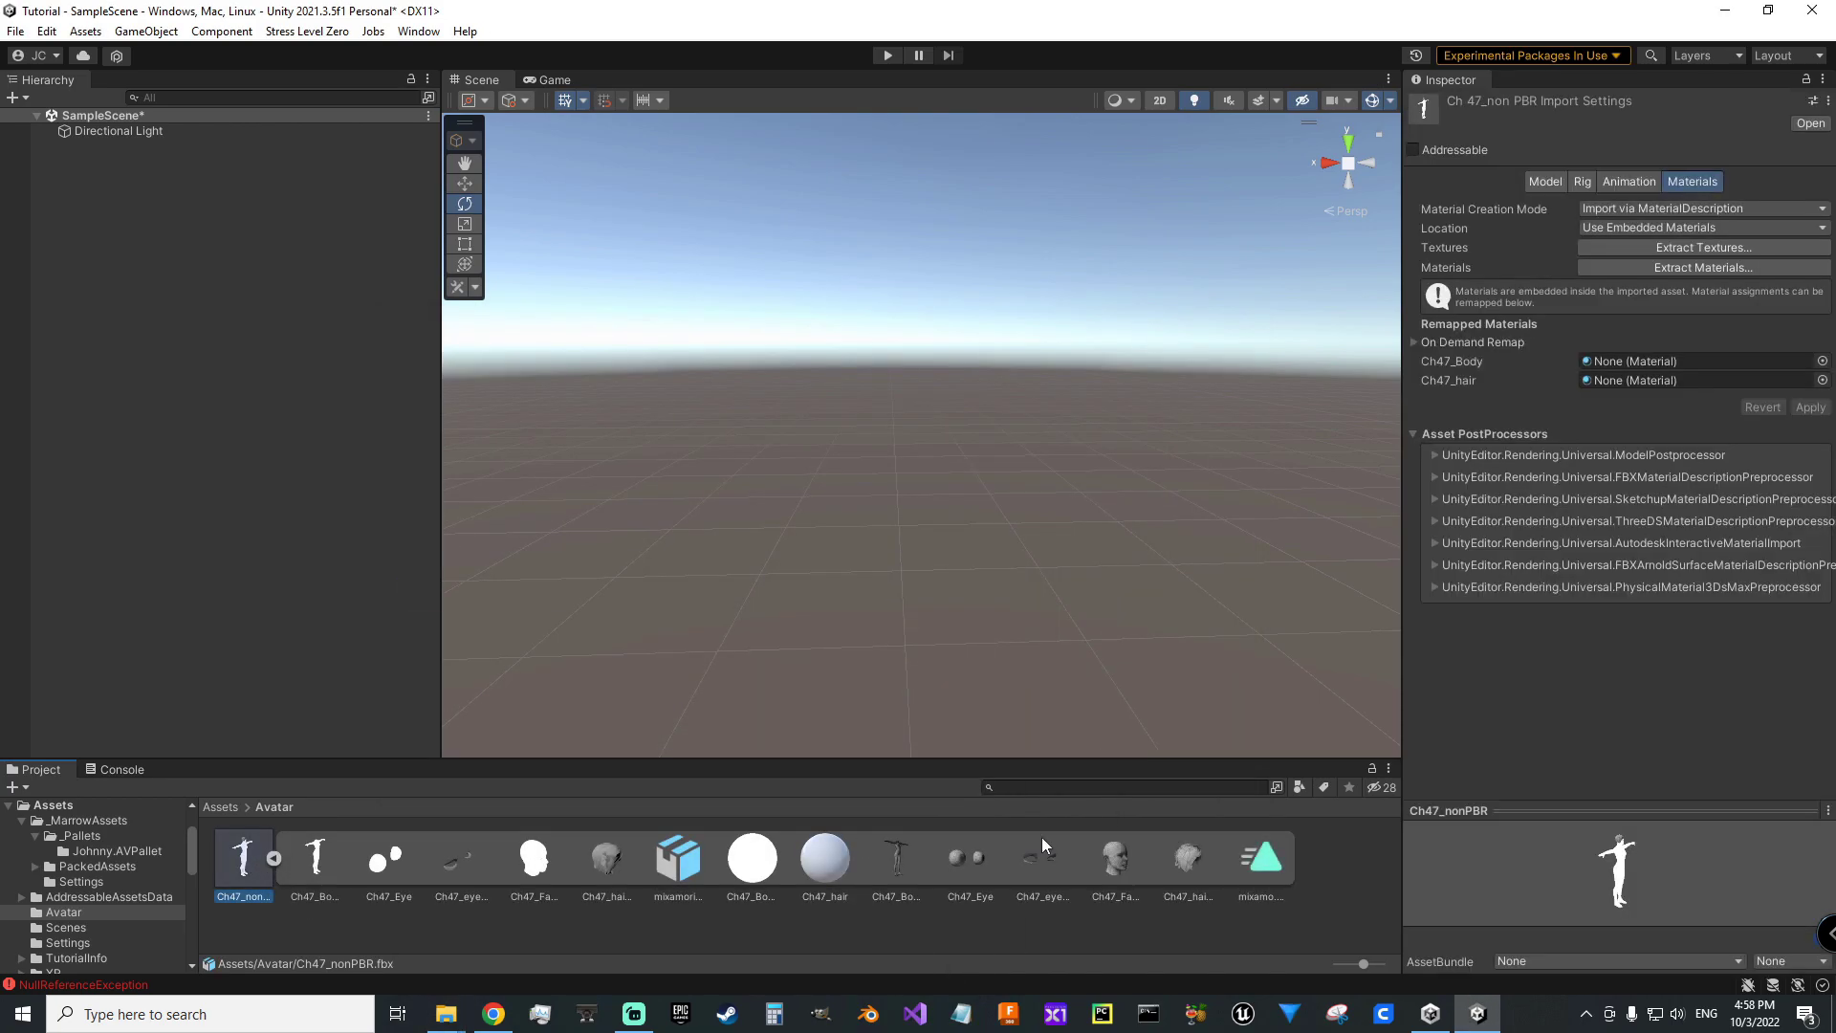
pyautogui.moveTo(1635, 867)
pyautogui.mouseDown()
pyautogui.moveTo(1555, 871)
pyautogui.moveTo(1643, 866)
pyautogui.moveTo(1621, 873)
pyautogui.mouseUp()
pyautogui.click(1678, 227)
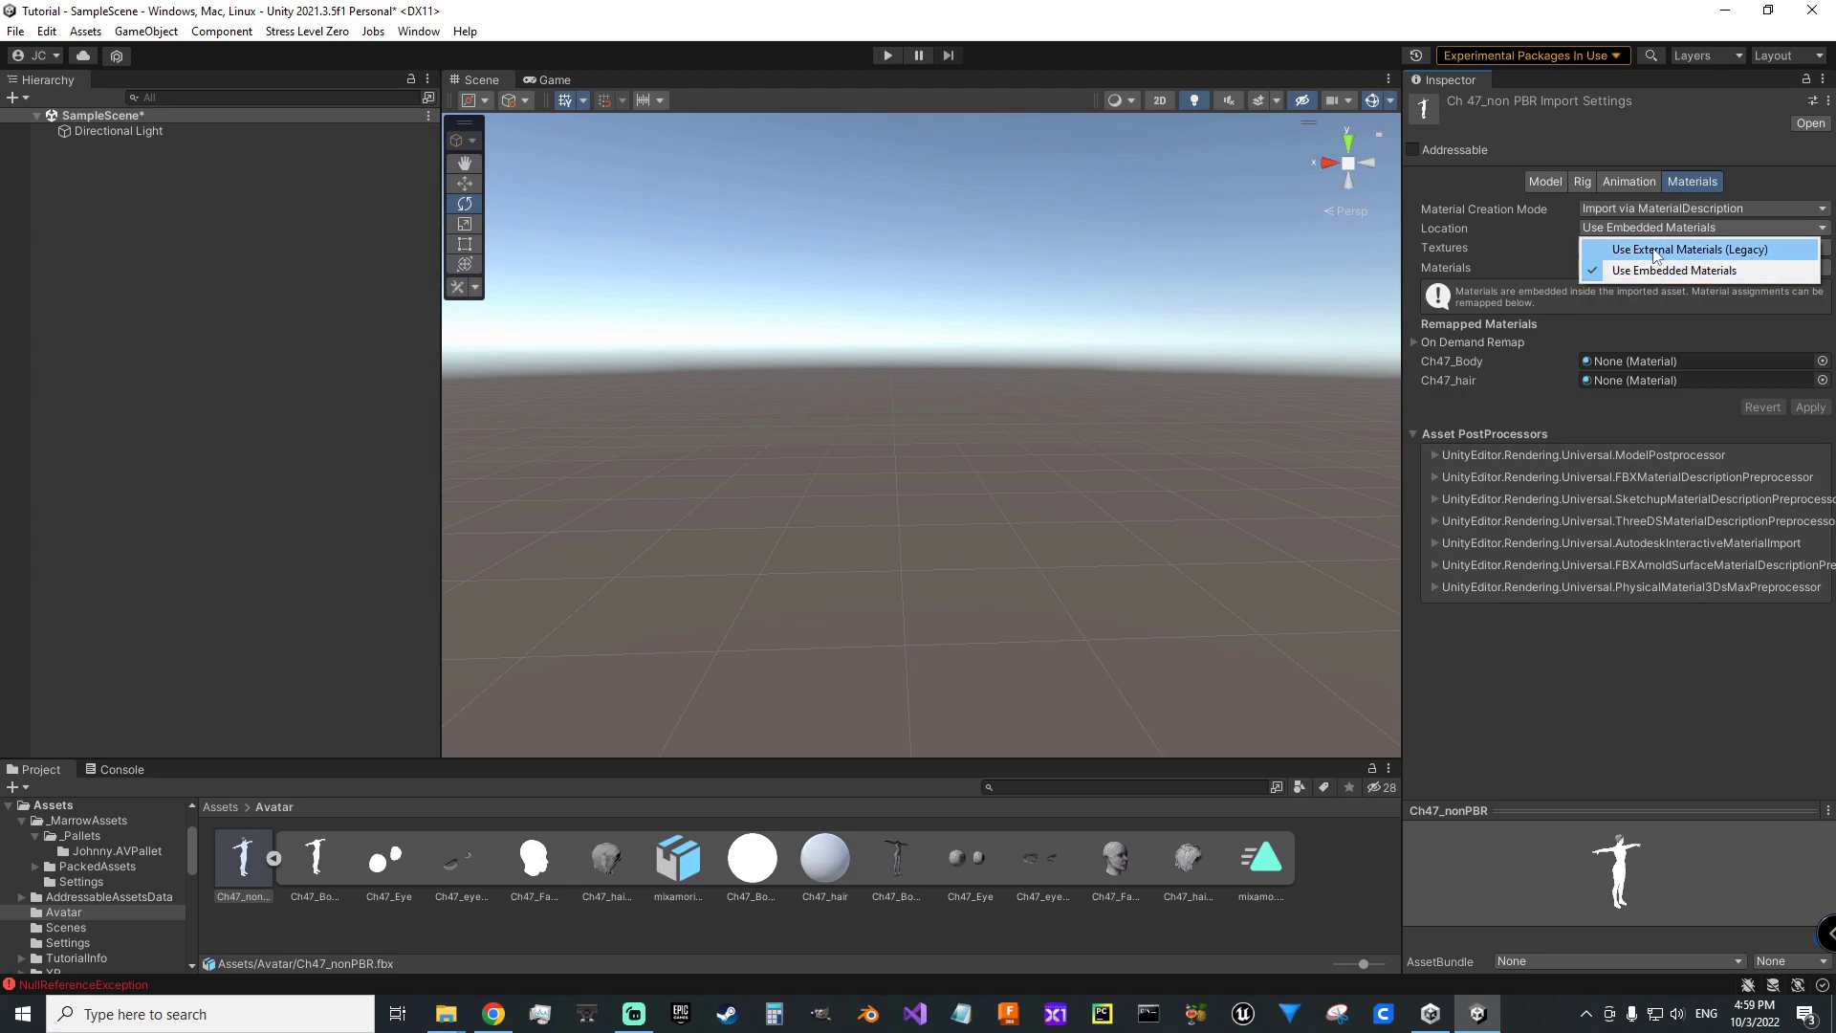
pyautogui.click(1653, 247)
# - Set the rig Animation Type to Humanoid, apply, and fix the normal-map texture
pyautogui.click(1580, 185)
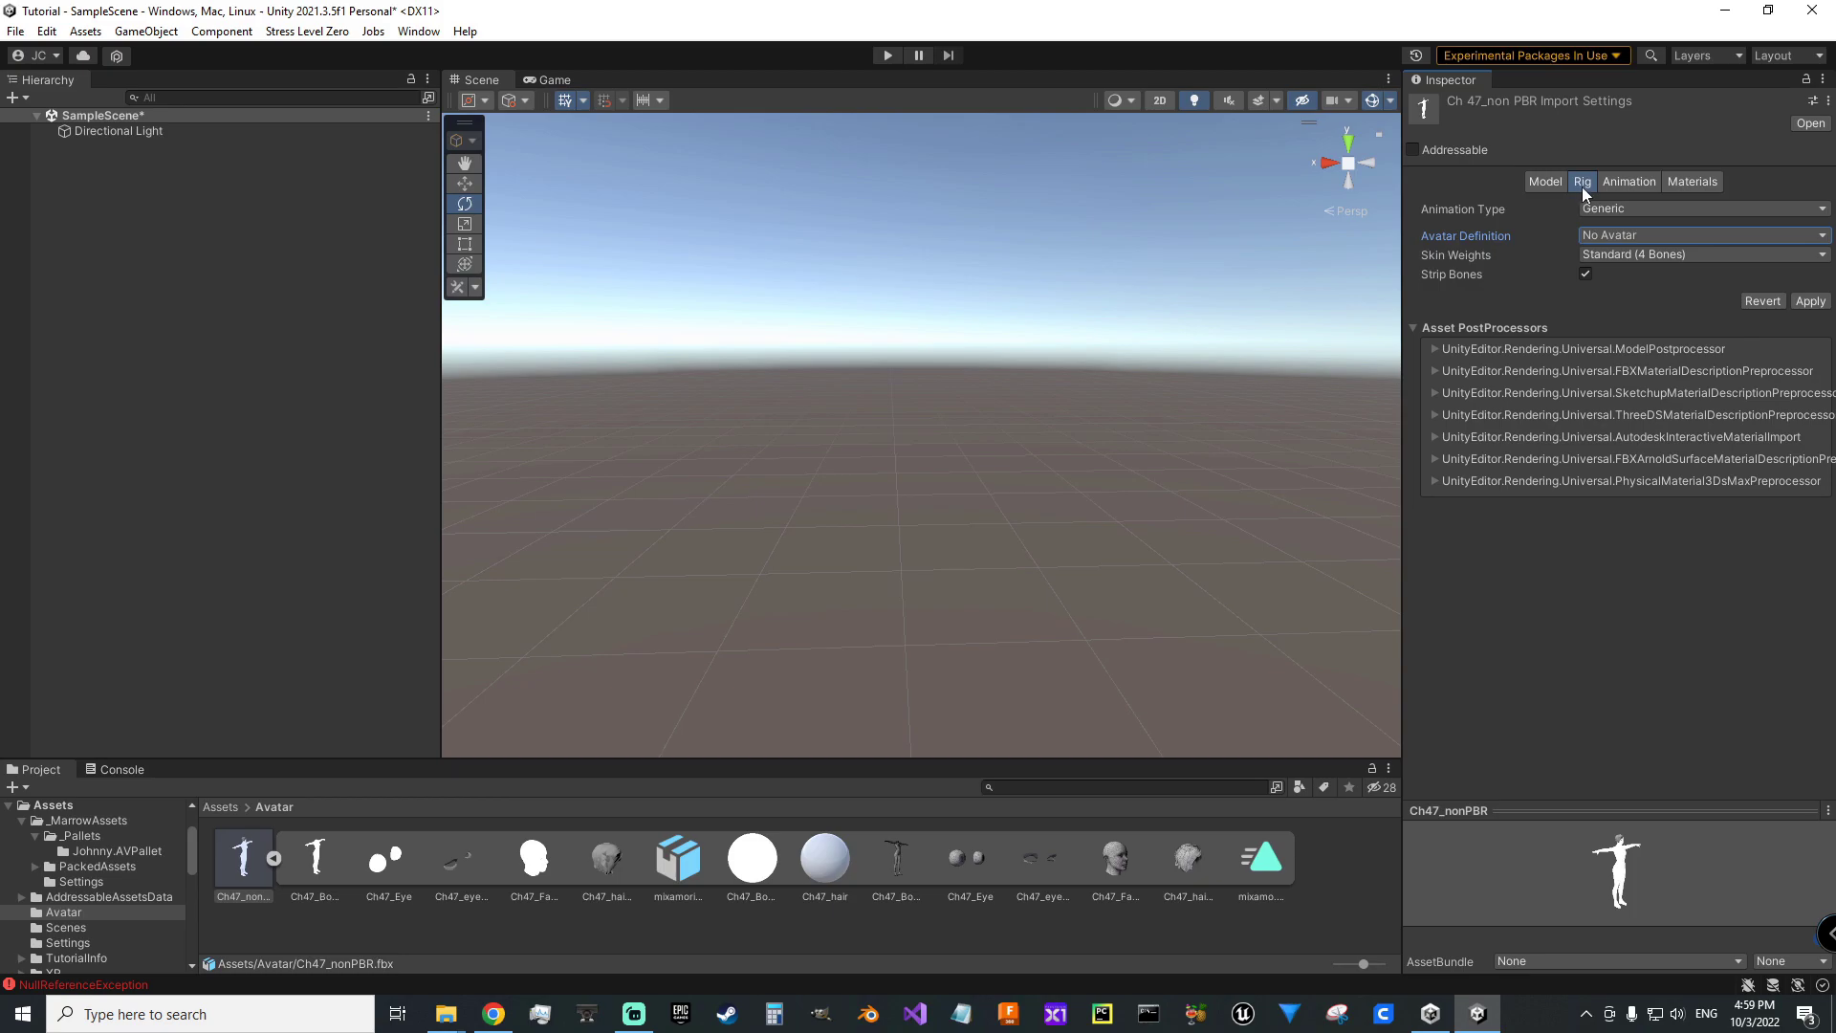
pyautogui.click(1652, 212)
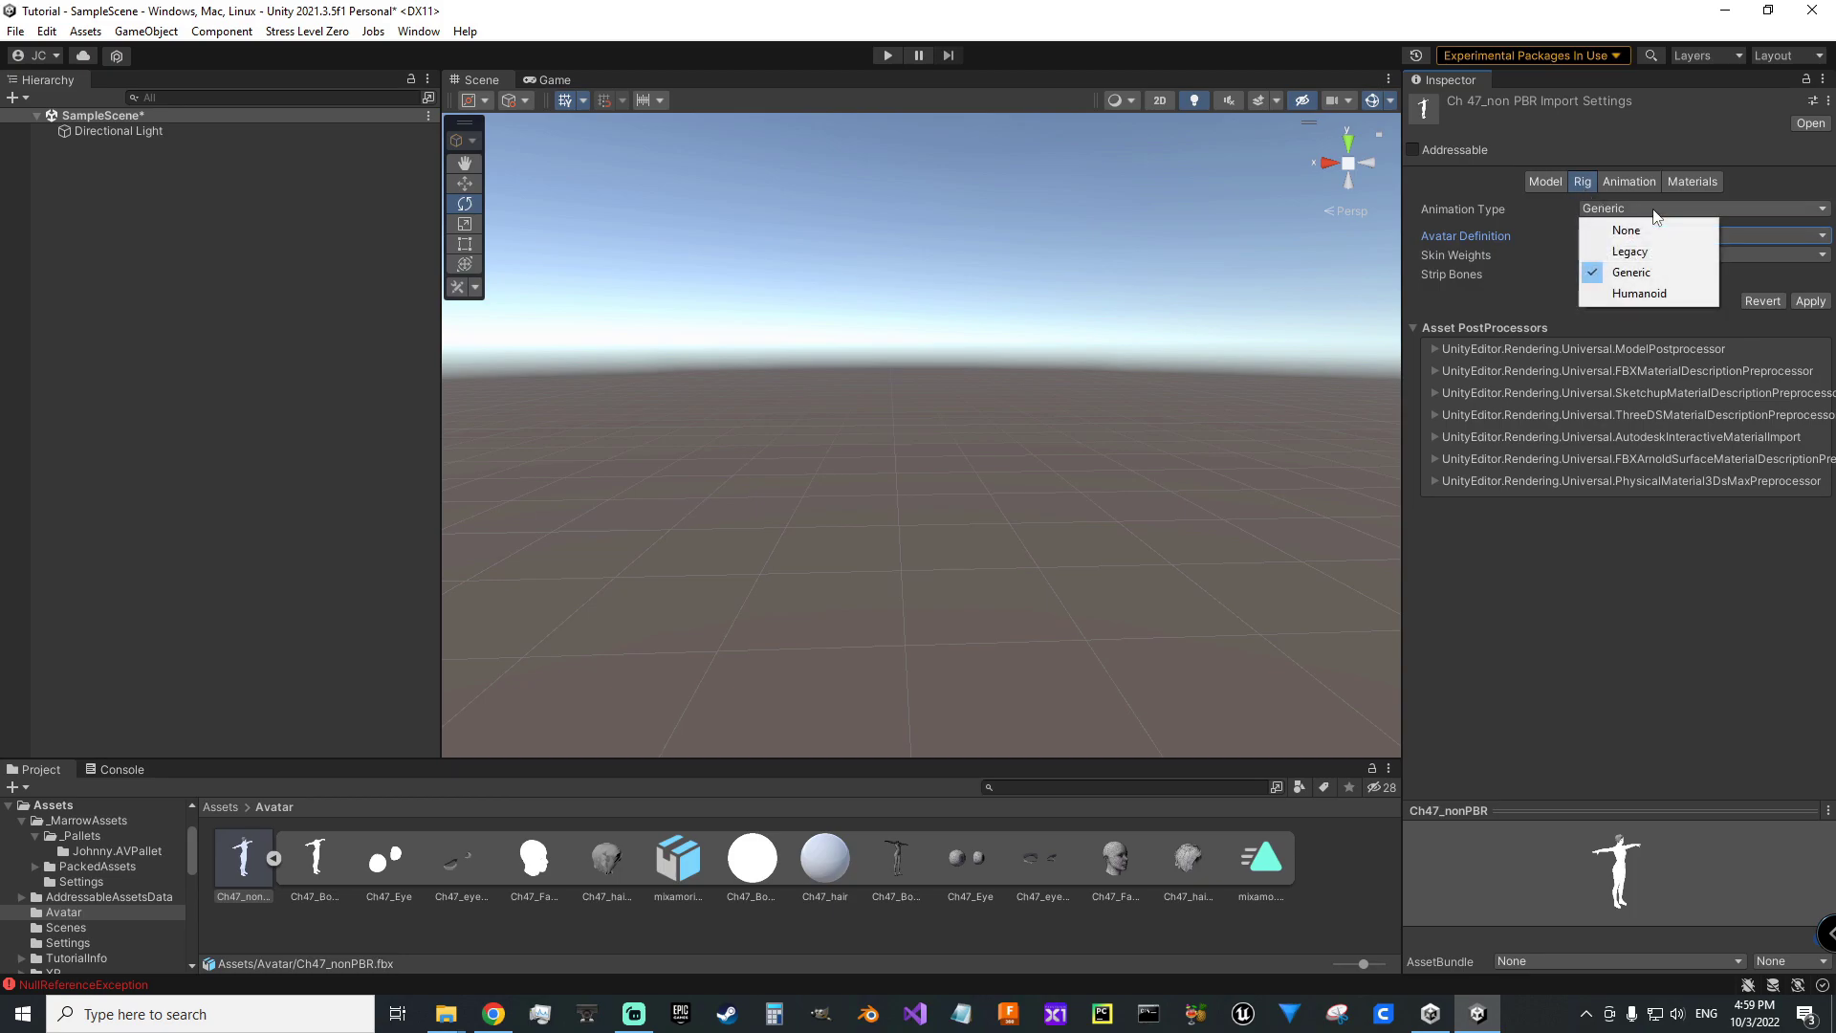
pyautogui.click(1629, 294)
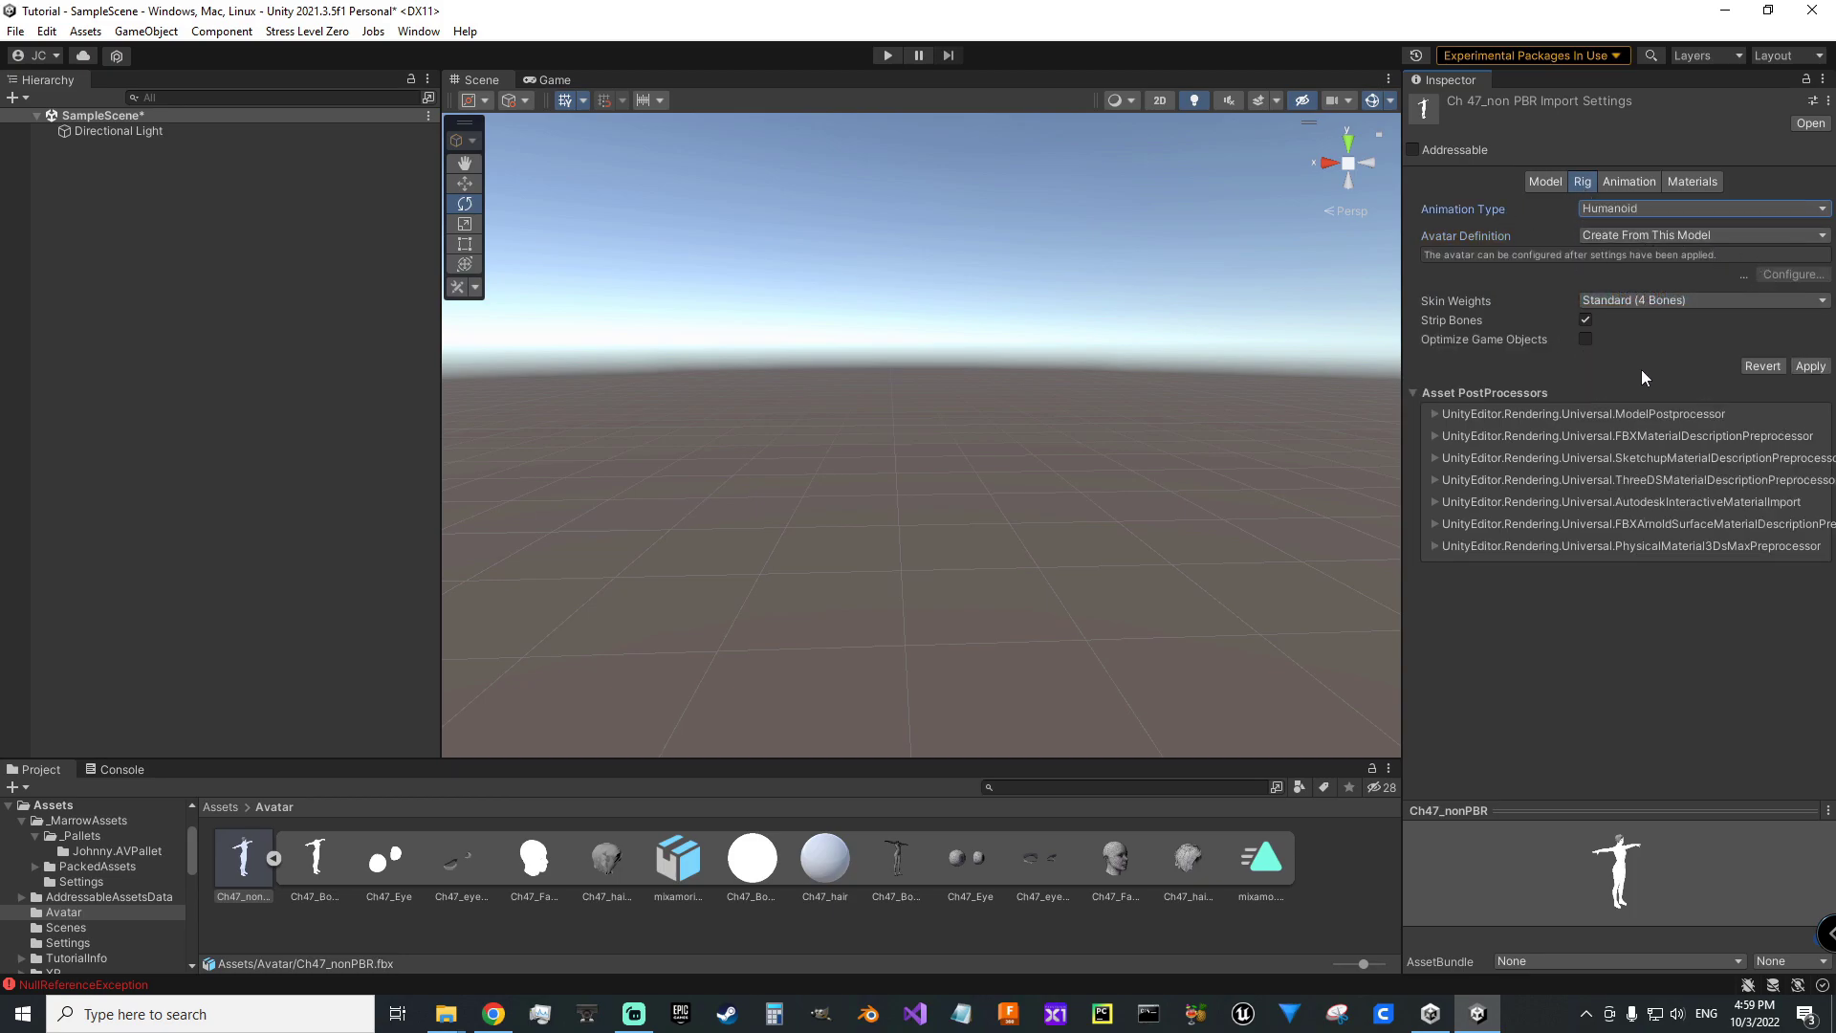
pyautogui.click(1809, 365)
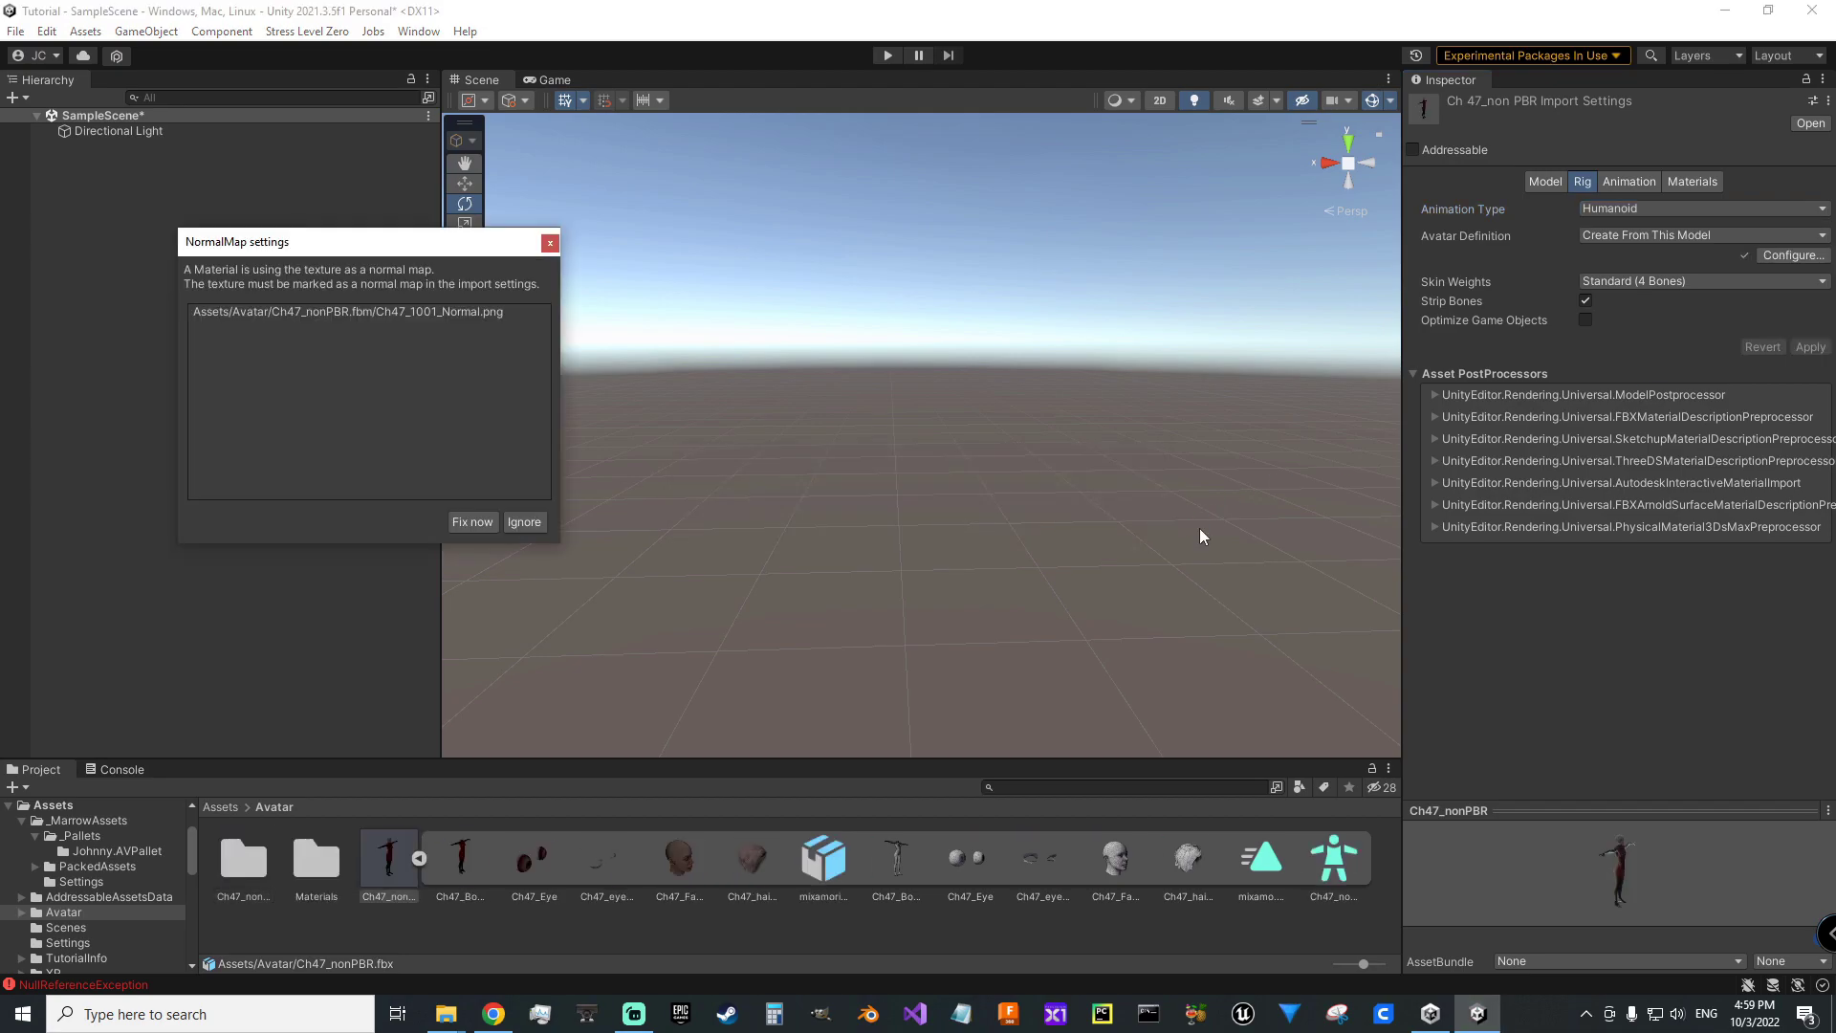
pyautogui.click(470, 522)
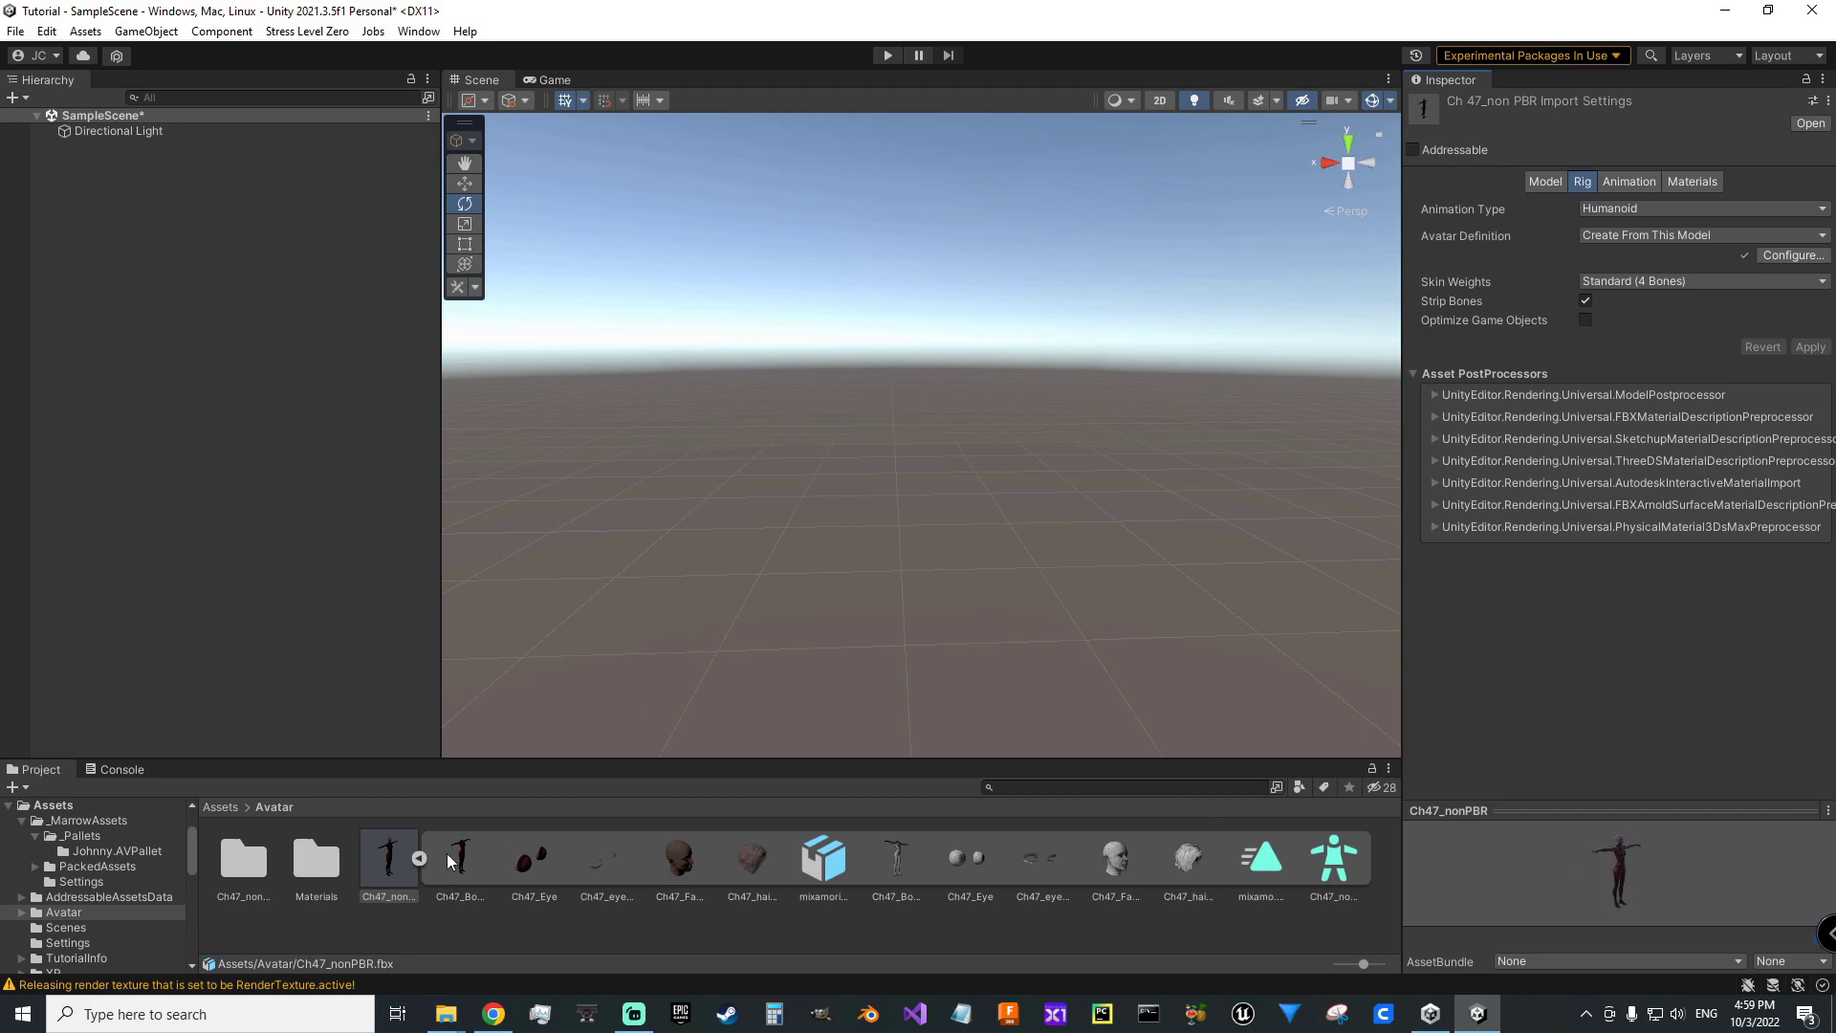
# - Place the Ch47_nonPBR character in the scene with Position X and Z at 0
pyautogui.click(418, 857)
pyautogui.moveTo(392, 858); pyautogui.dragTo(950, 643)
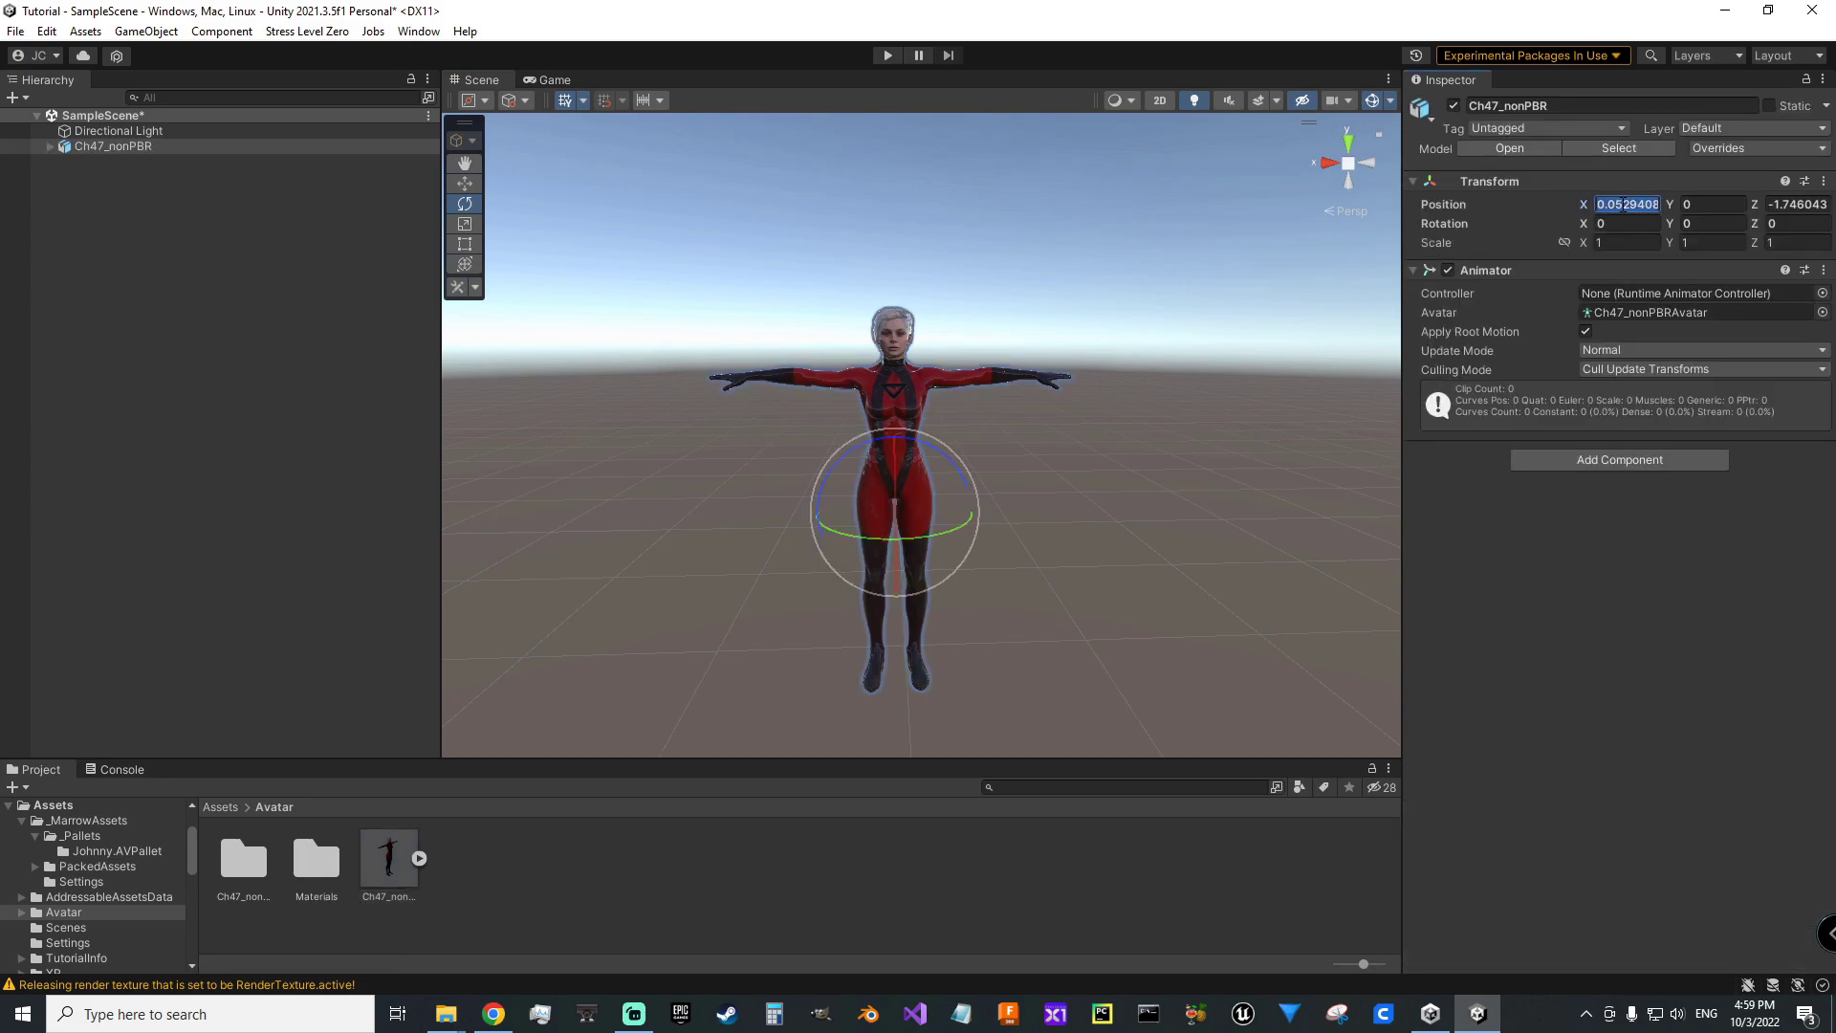
pyautogui.write('0')
pyautogui.click(1798, 206)
pyautogui.write('0')
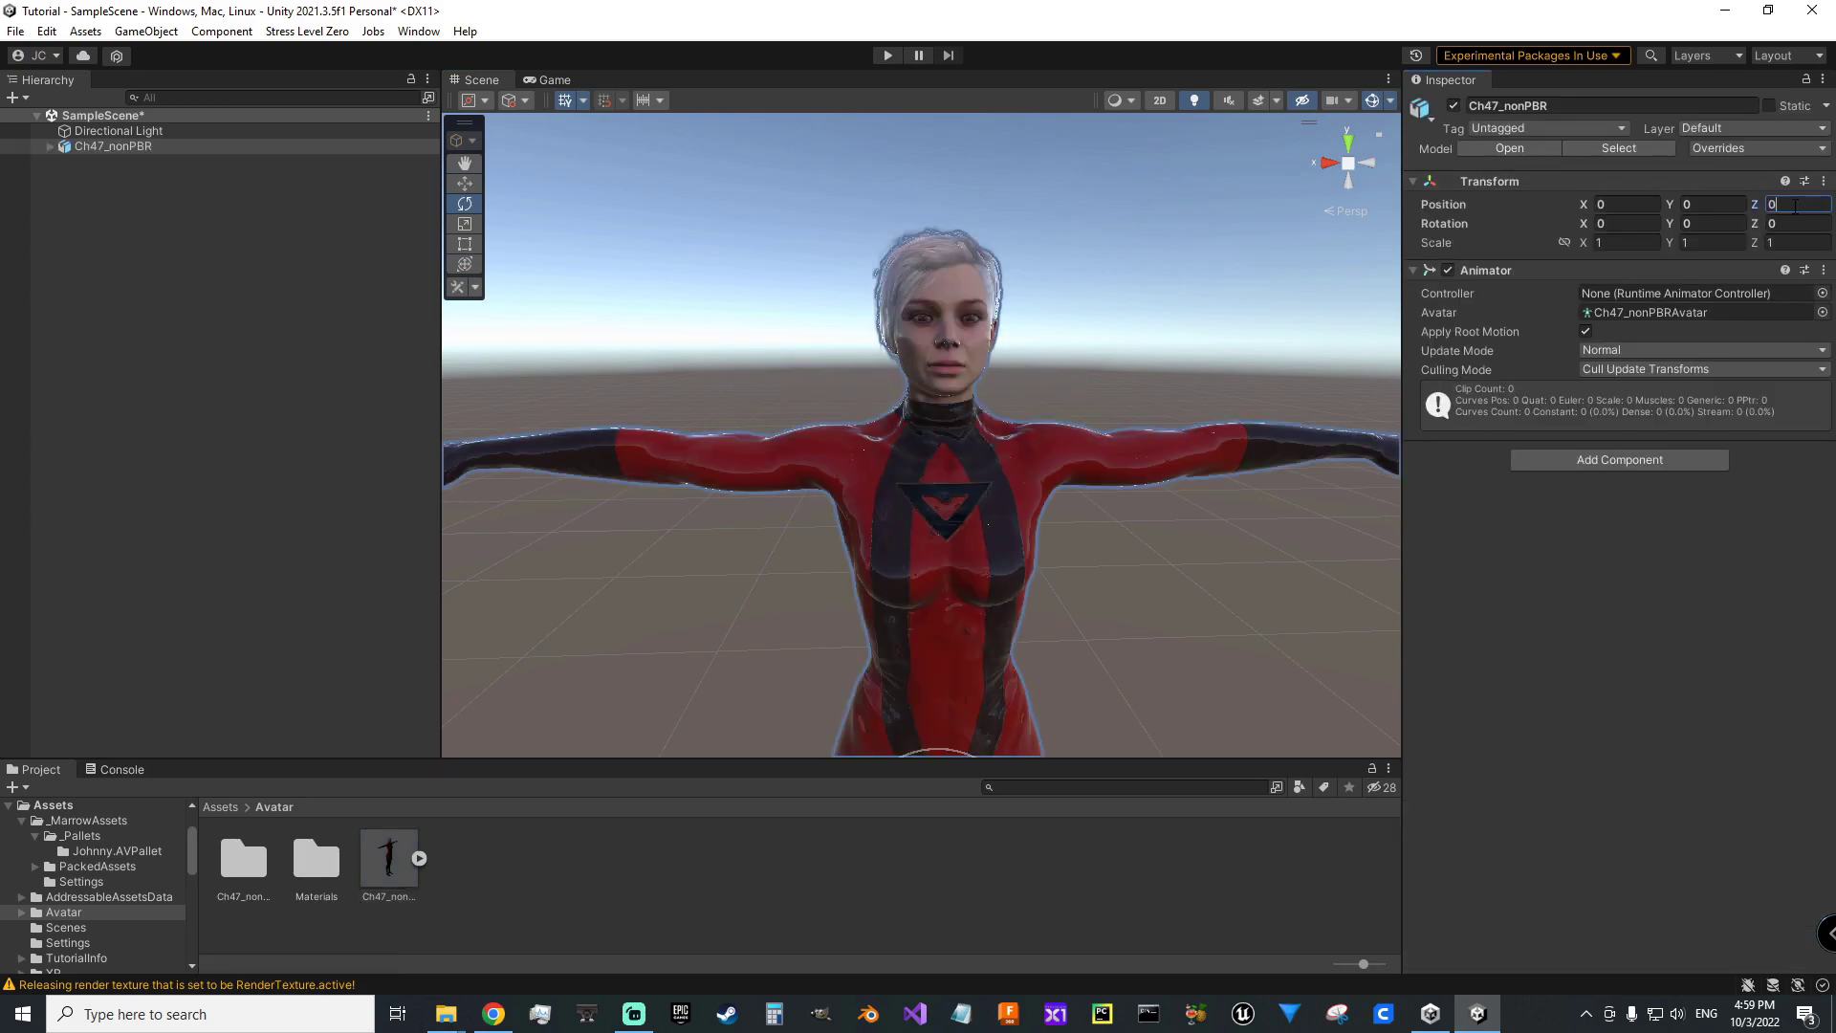
pyautogui.keyDown('alt'); pyautogui.moveTo(1146, 564); pyautogui.dragTo(1177, 533); pyautogui.keyUp('alt')
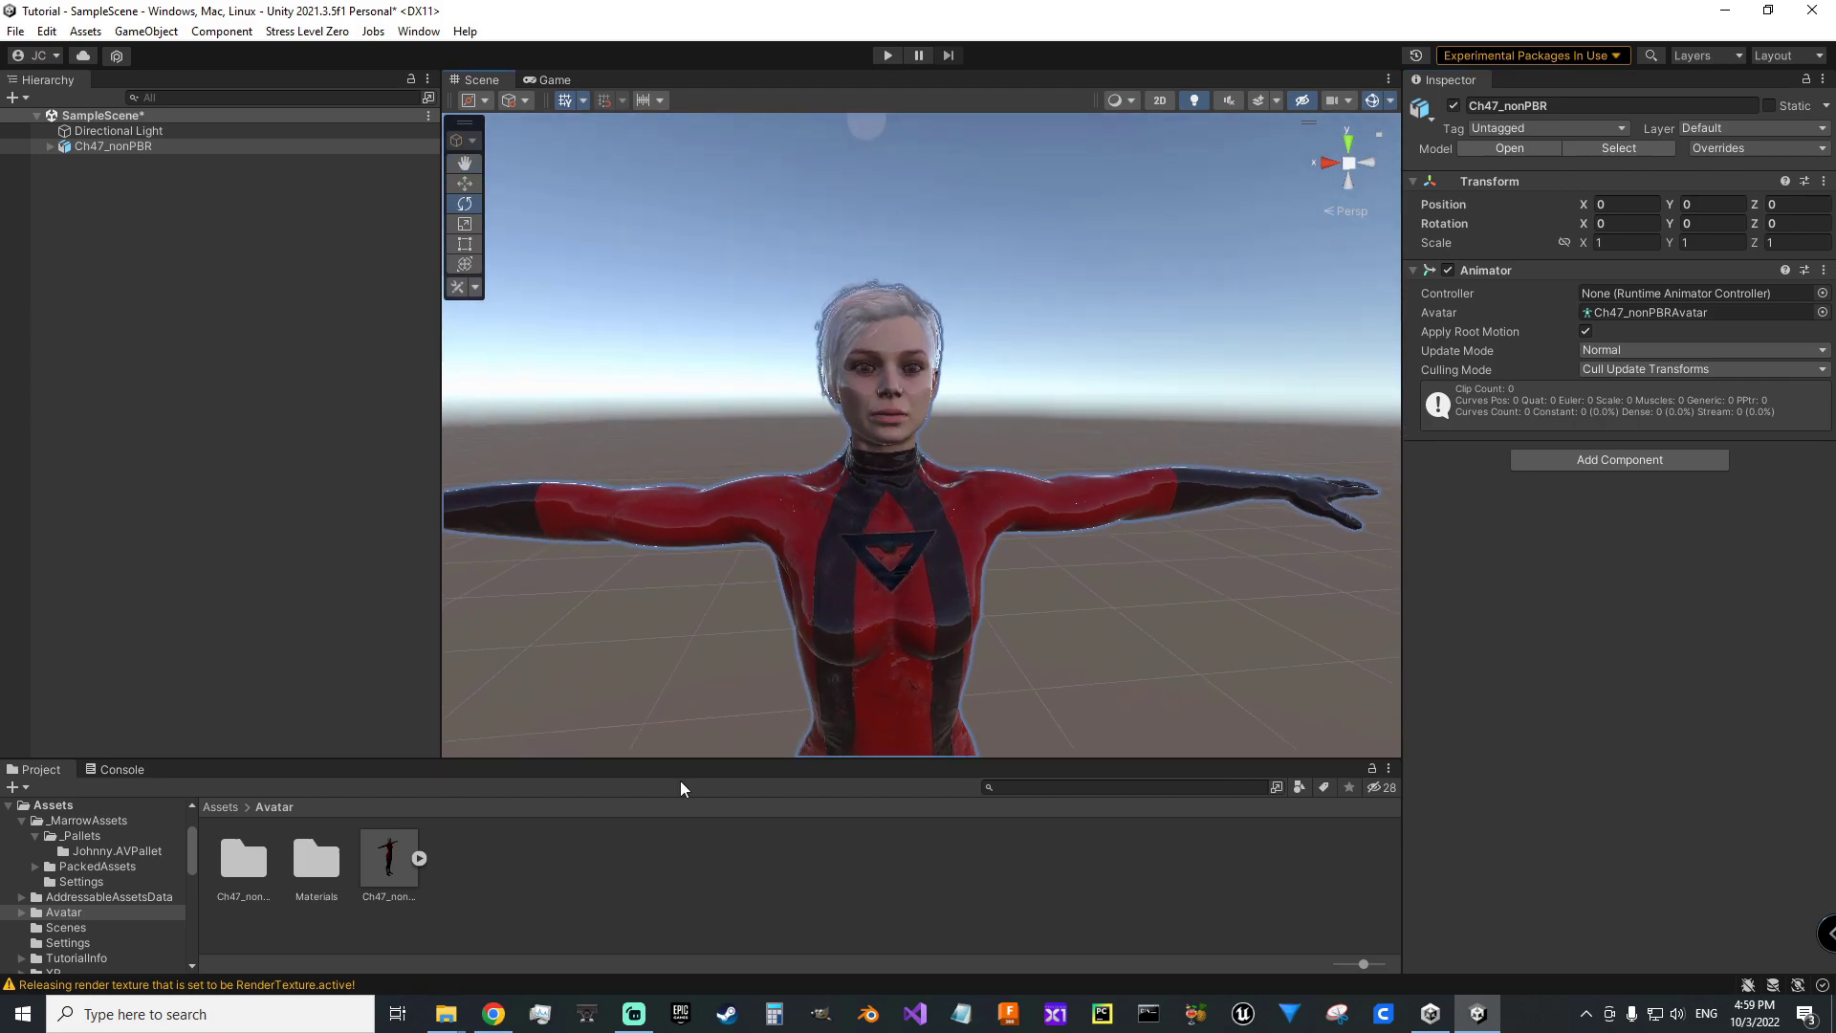
# - Lower the Ch47_1001_Diffuse material's smoothness to 0.613
pyautogui.doubleClick(321, 854)
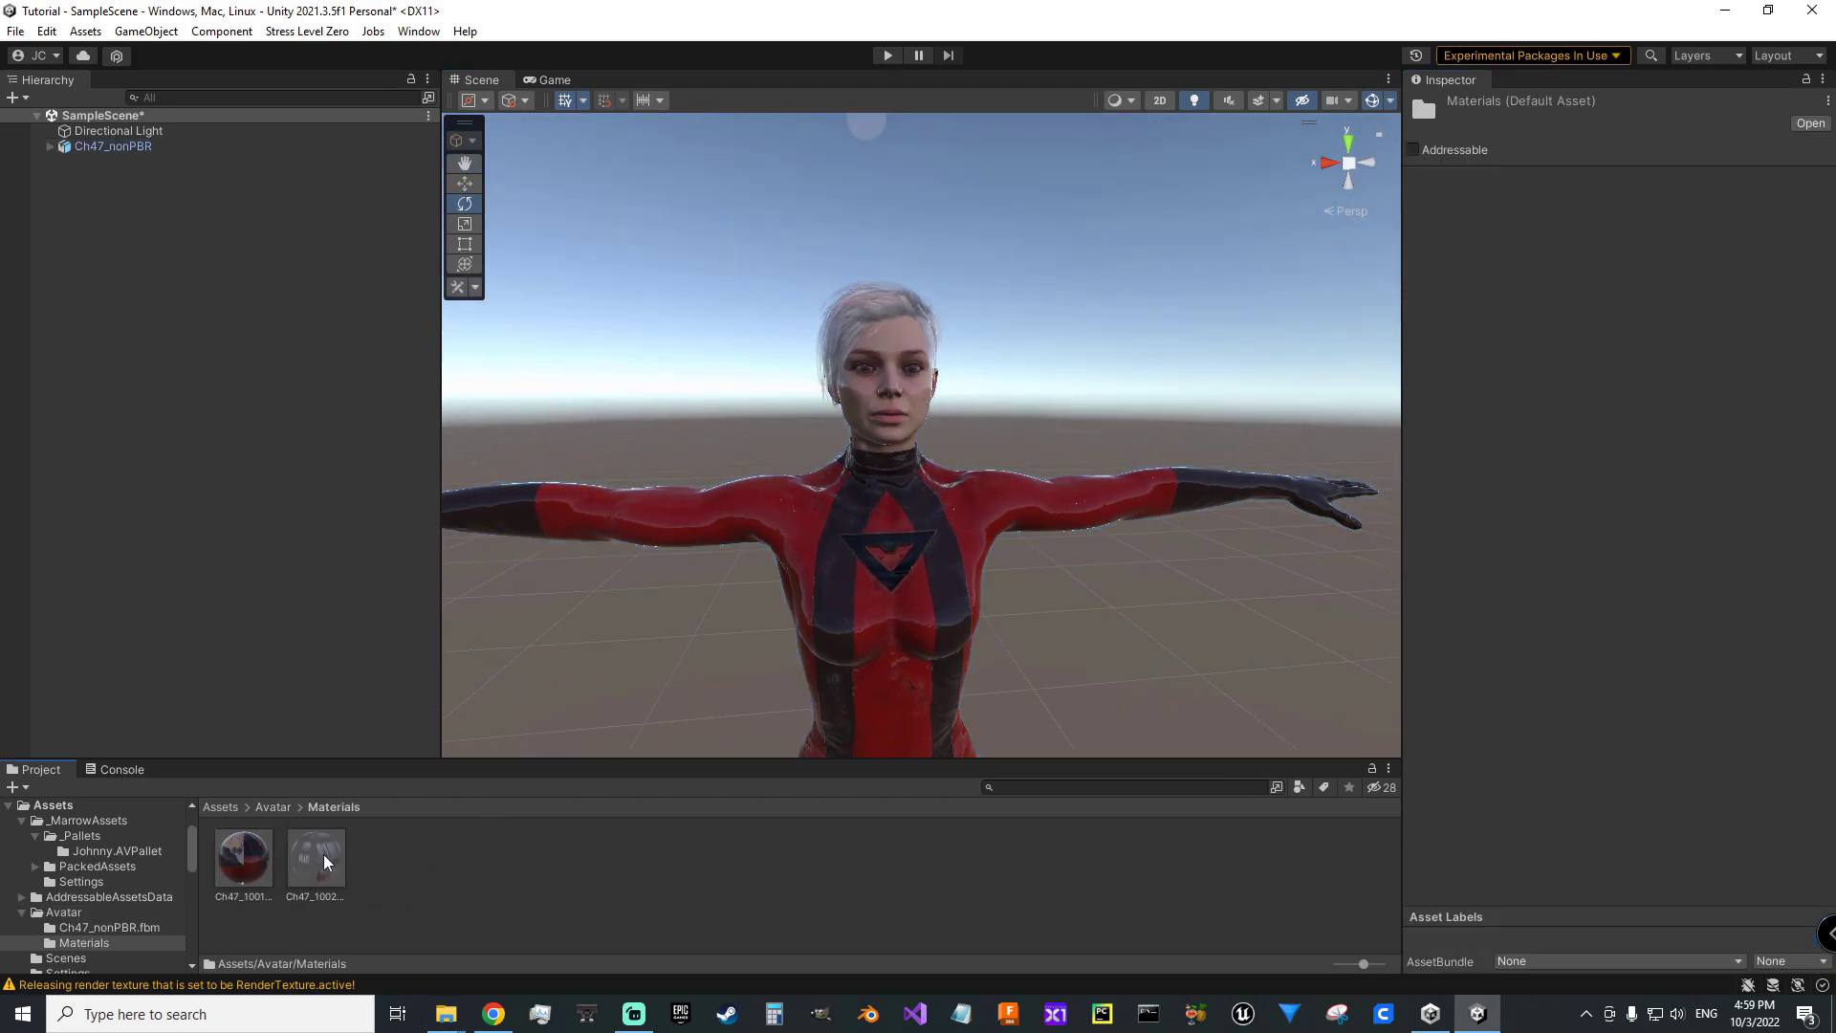
pyautogui.click(245, 863)
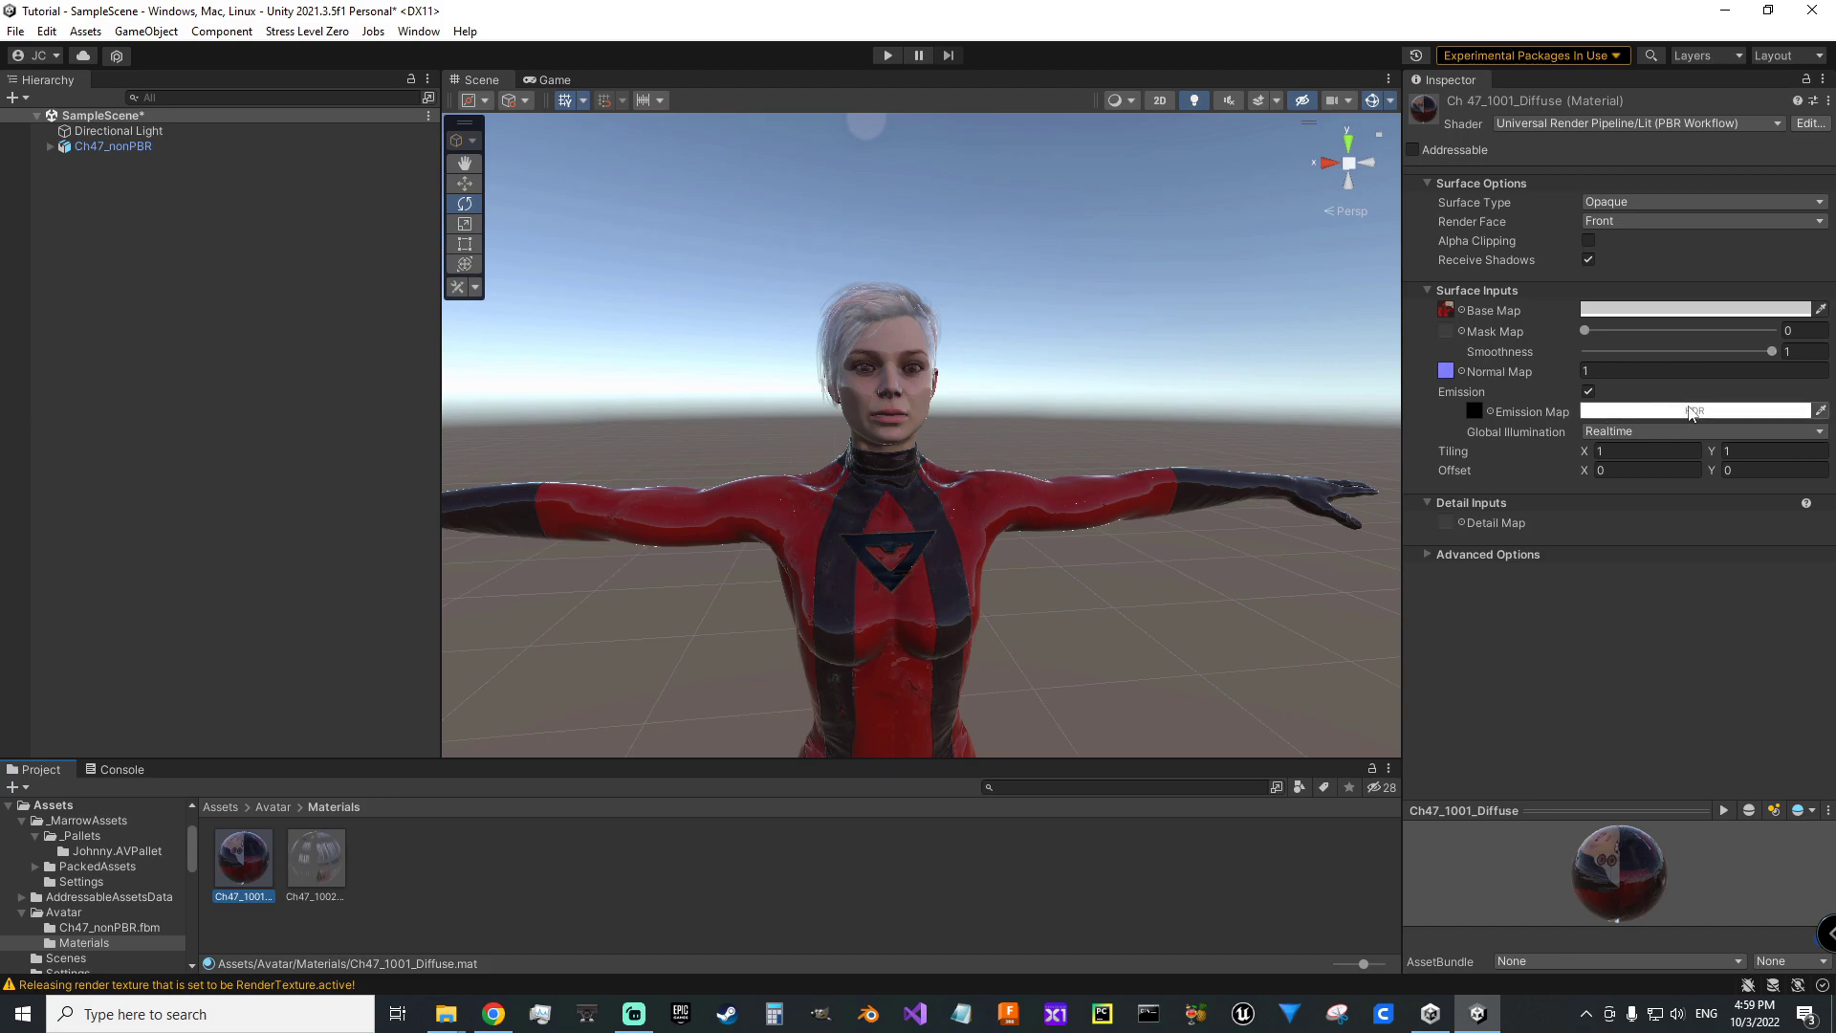
pyautogui.moveTo(1771, 351); pyautogui.dragTo(1701, 357)
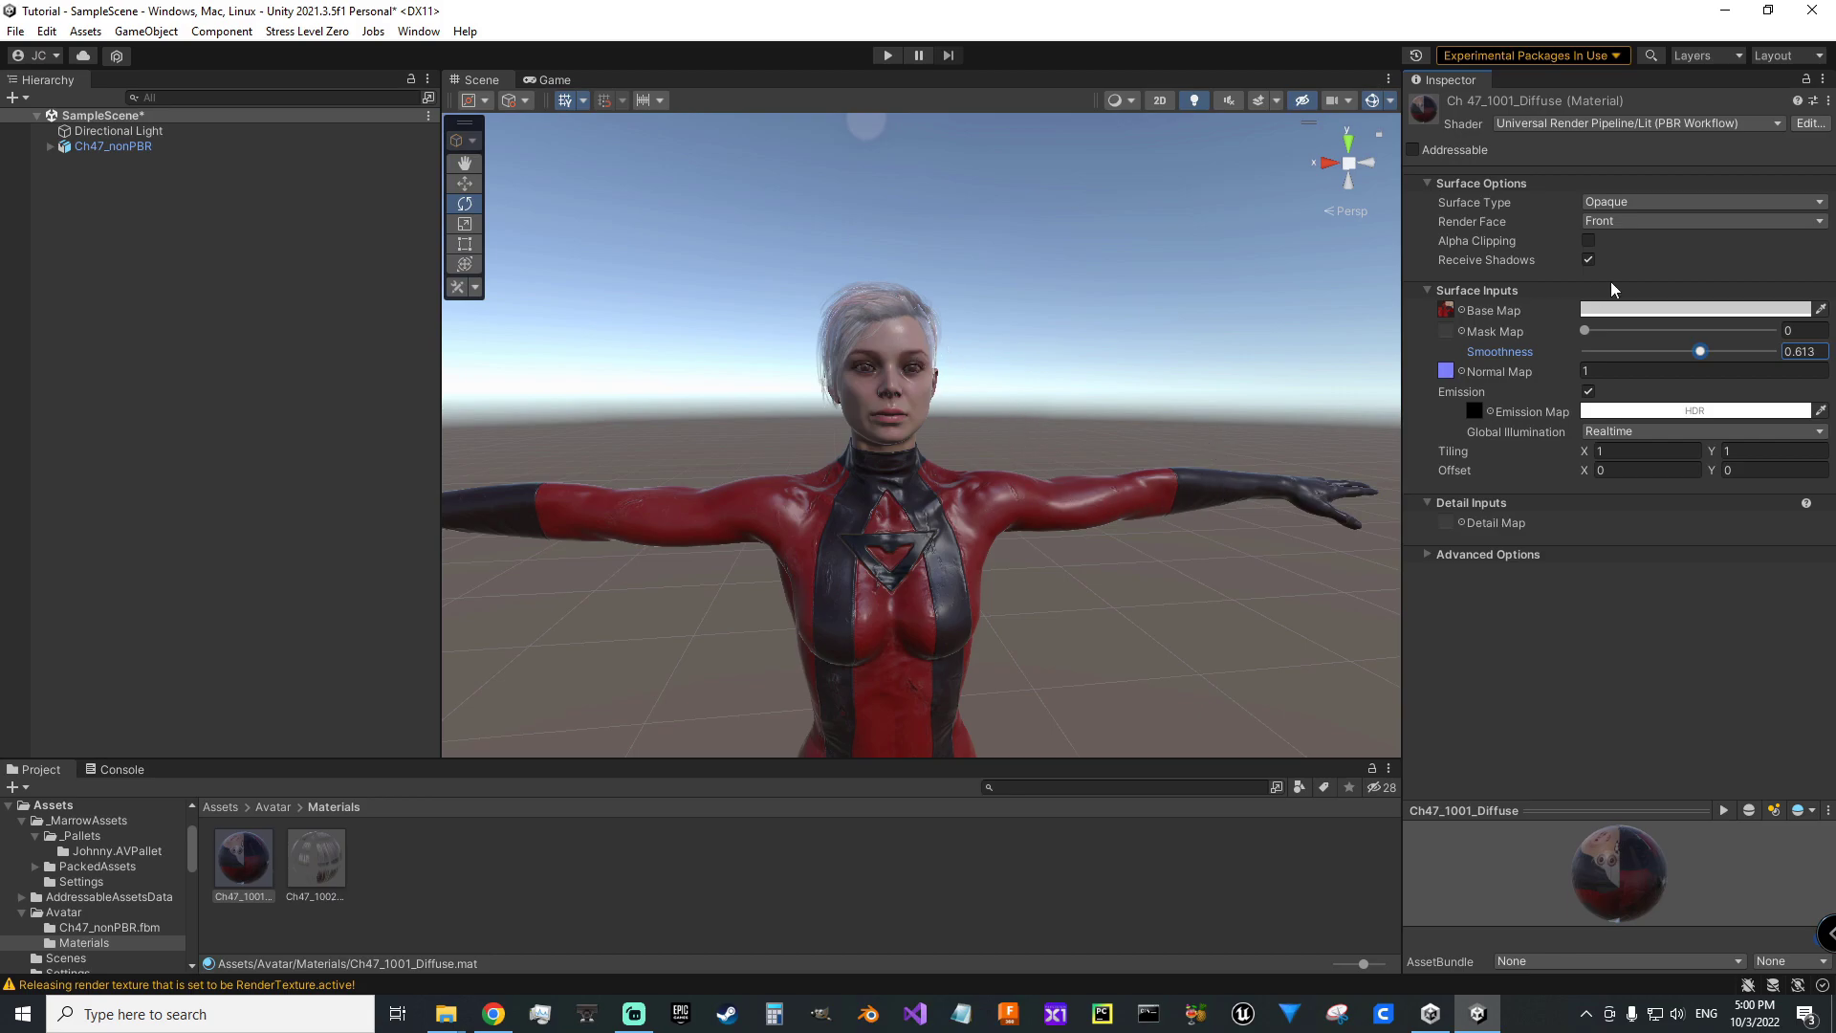
# - Switch Ch47_1001_Diffuse to Simple Lit (Specular Workflow) with Ch47_1001_Glossiness as Specular Map
pyautogui.click(1779, 123)
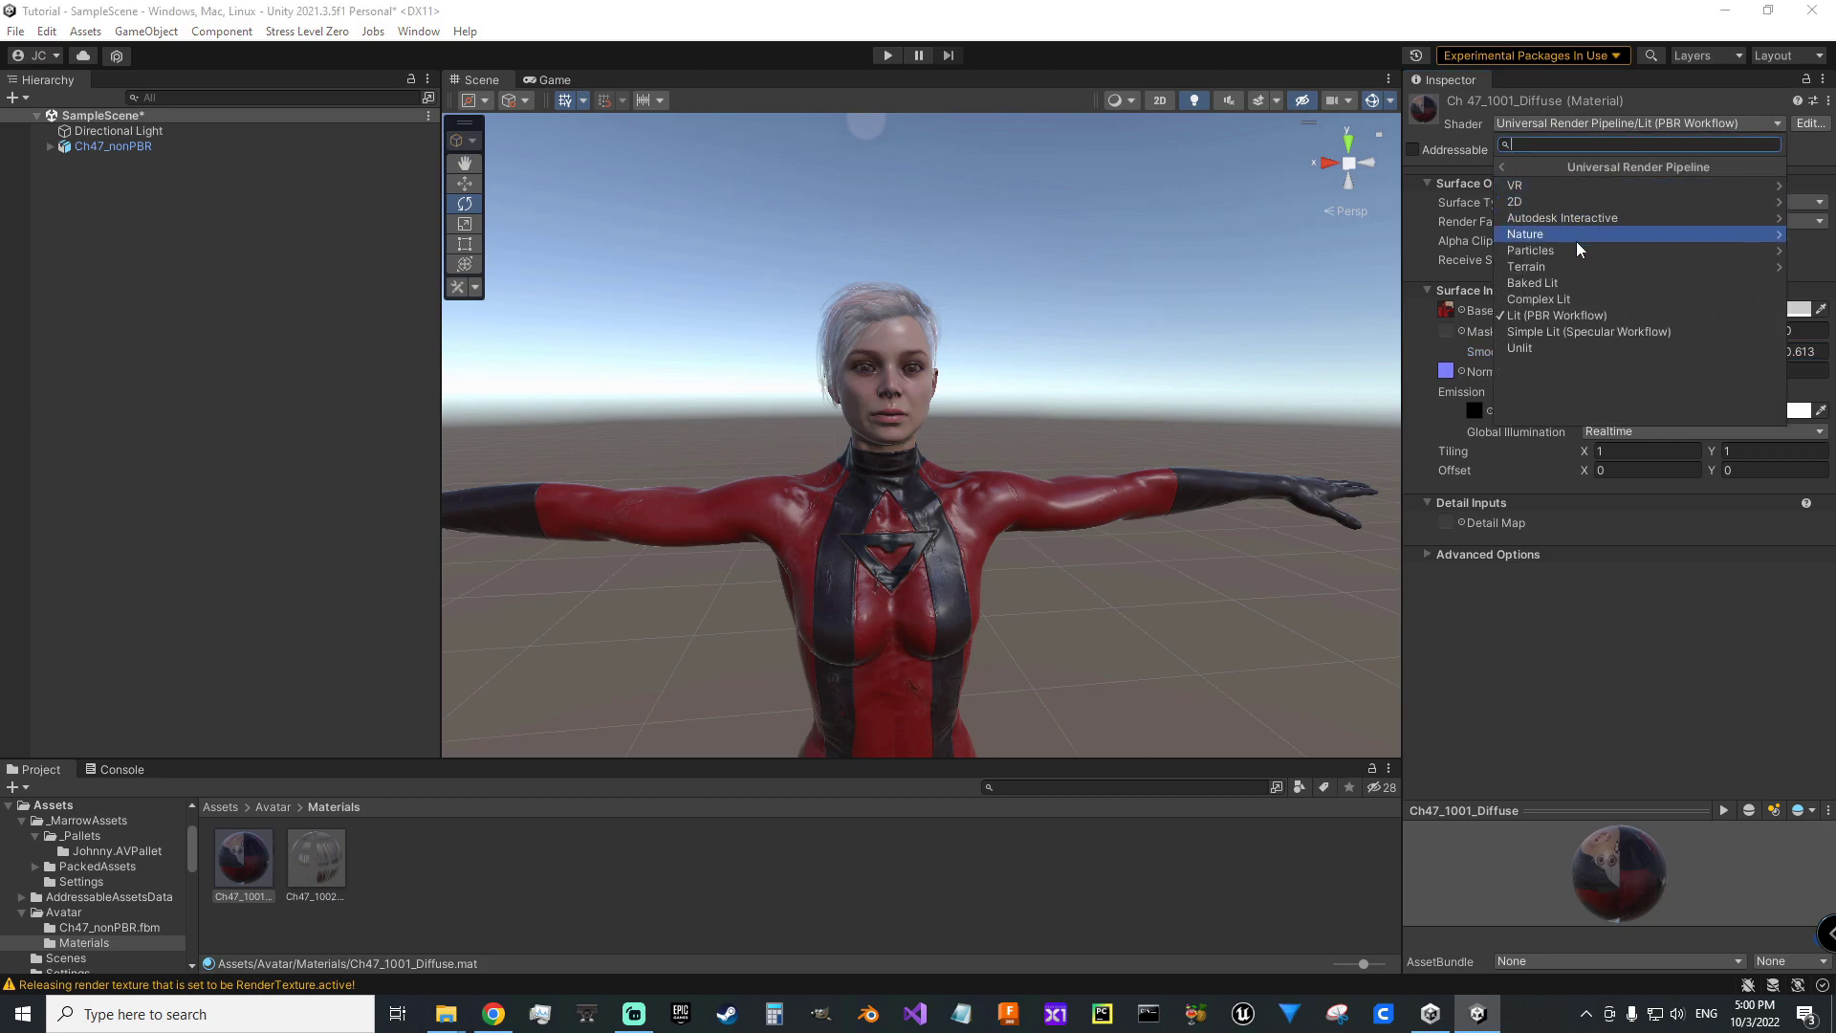
pyautogui.click(1522, 334)
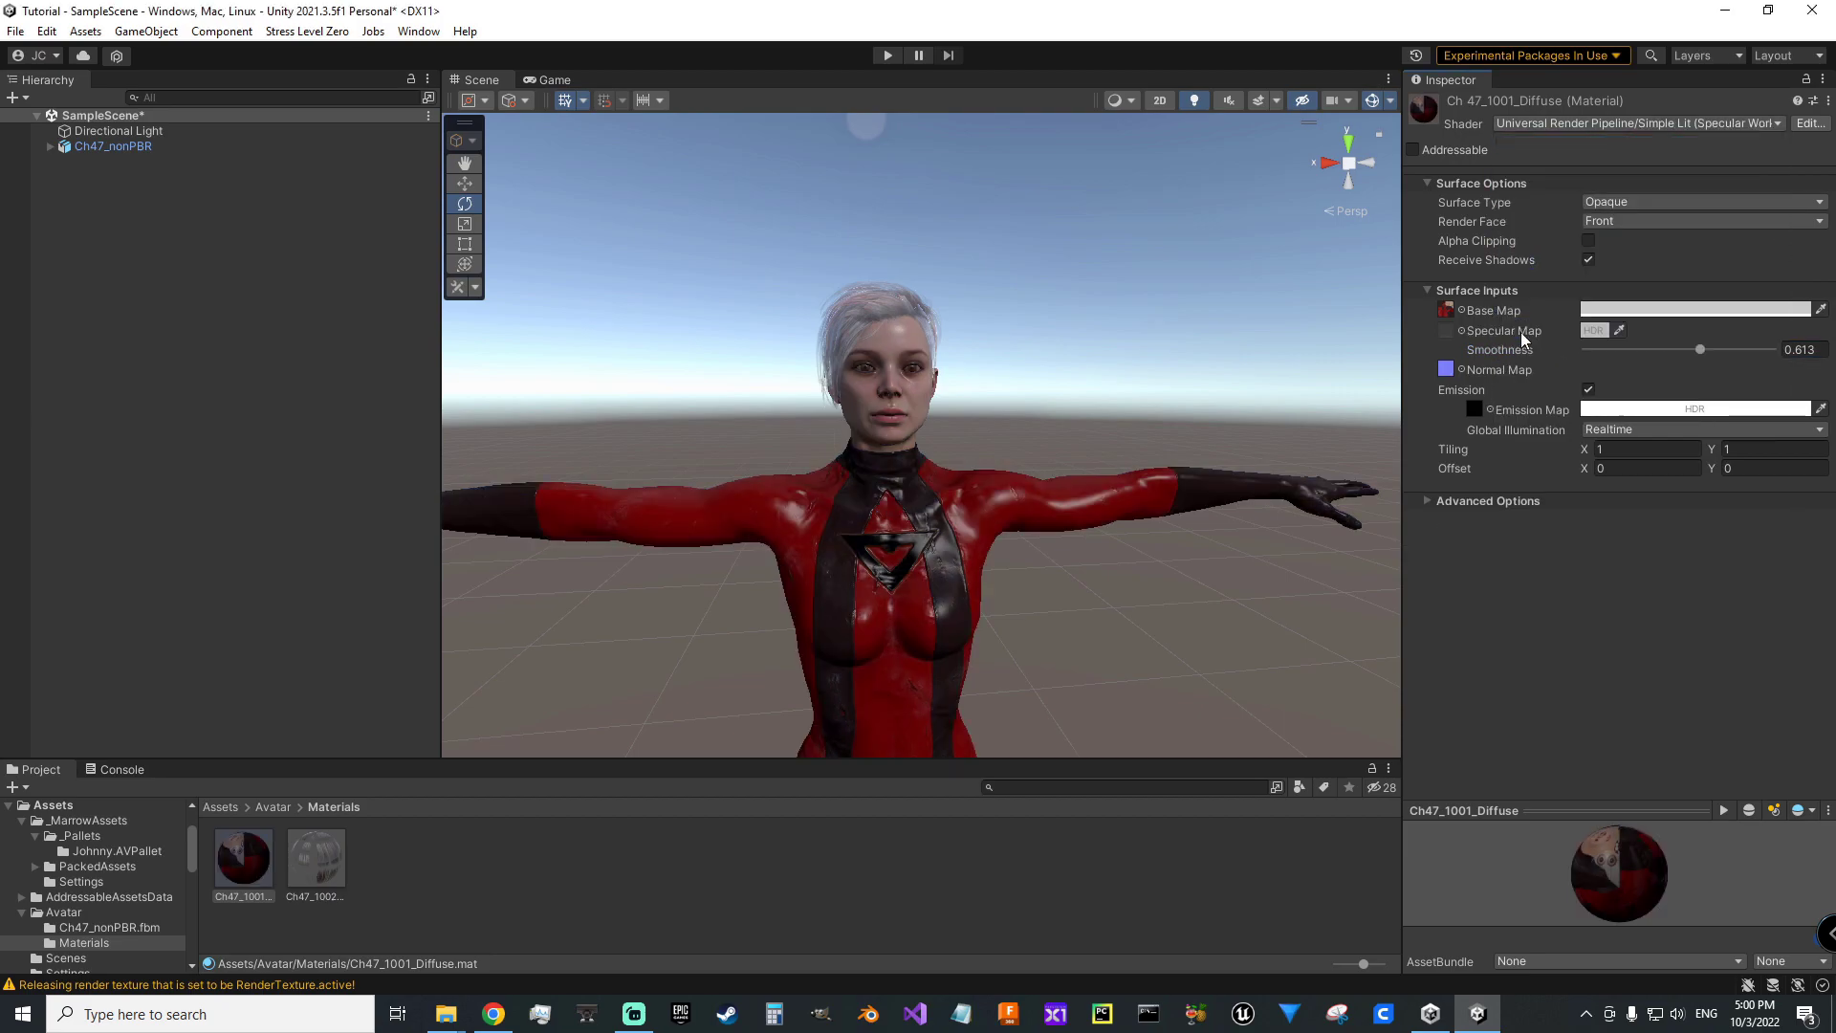
pyautogui.click(1462, 330)
pyautogui.scroll(-10, 1551, 488)
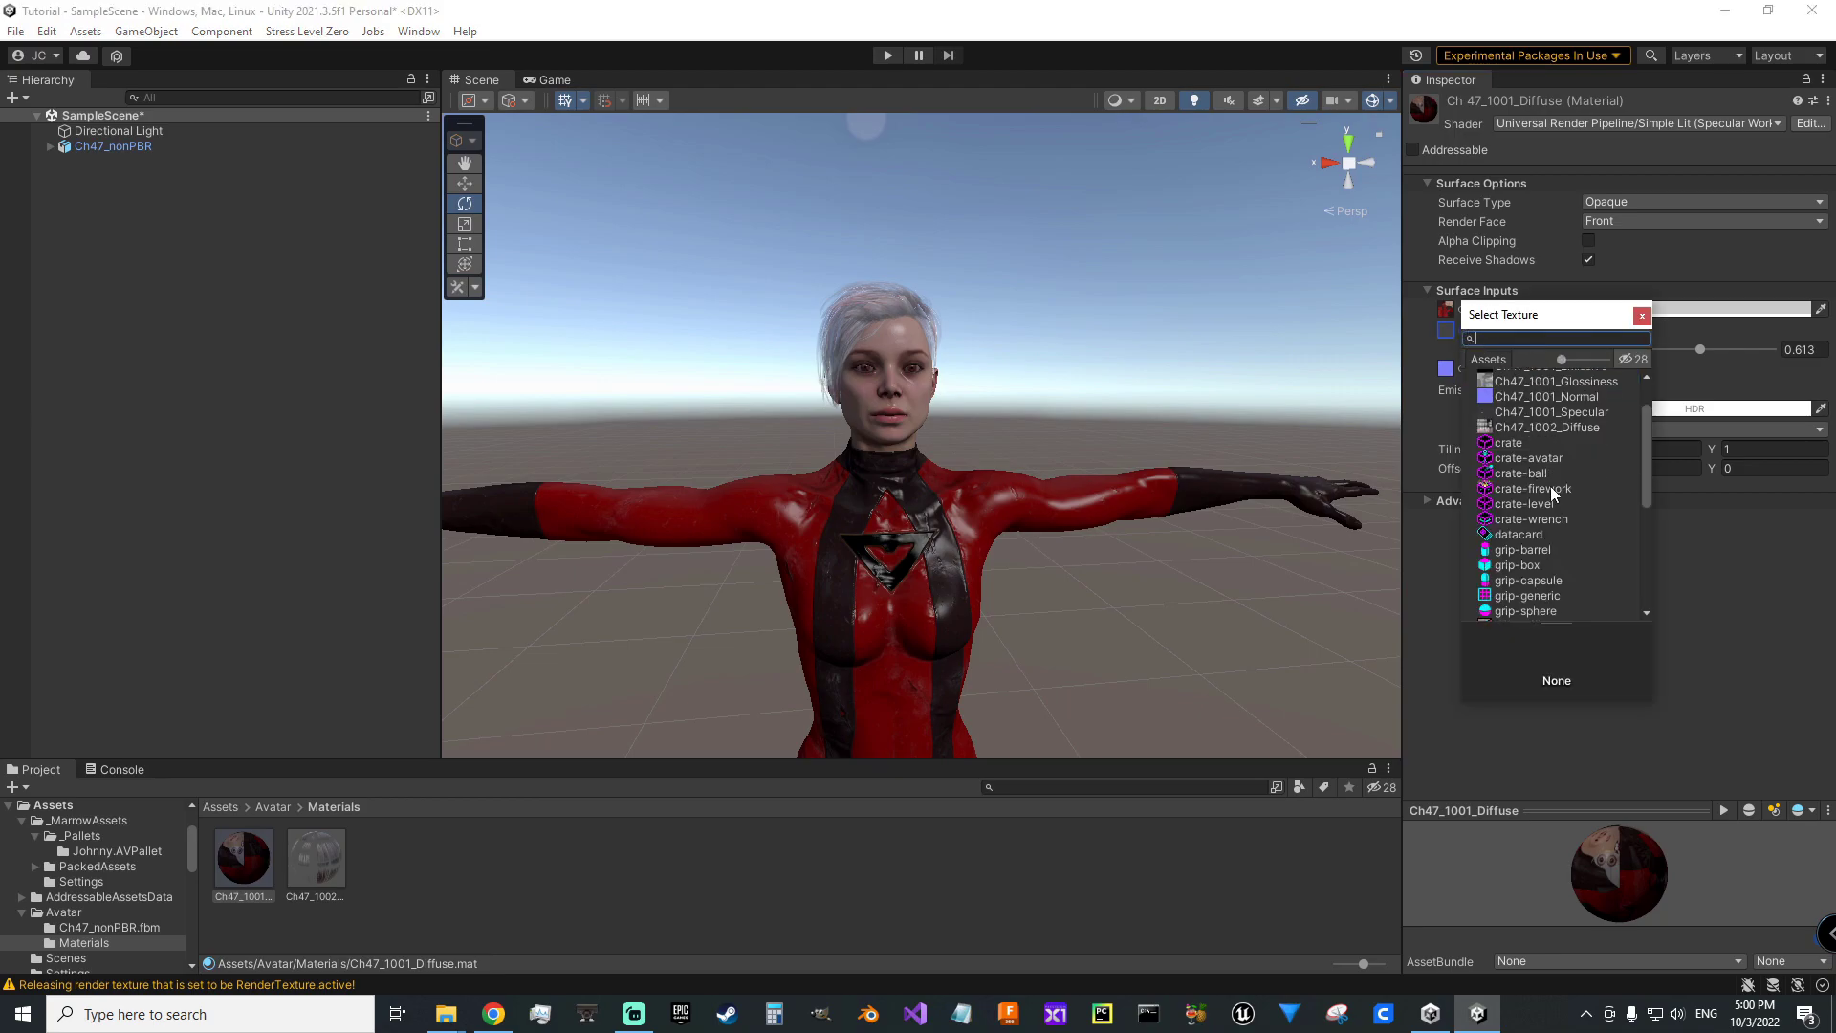
pyautogui.scroll(10, 1554, 503)
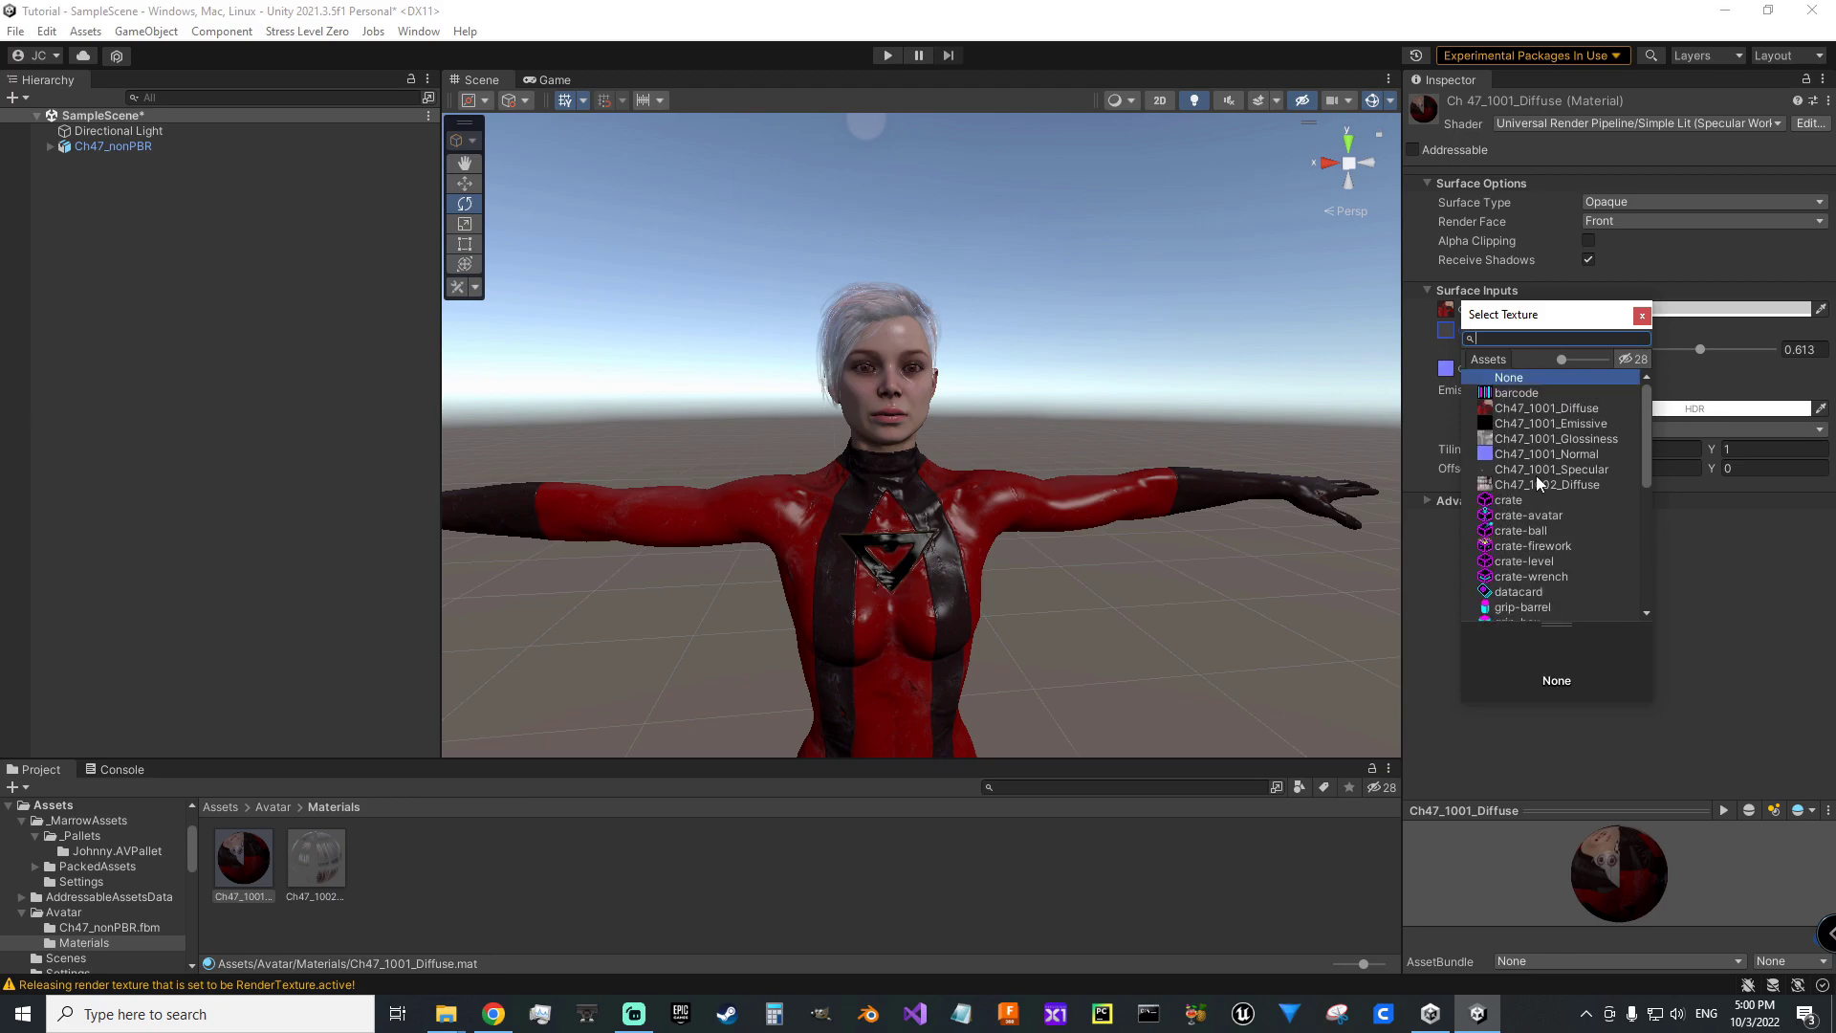
pyautogui.click(1487, 439)
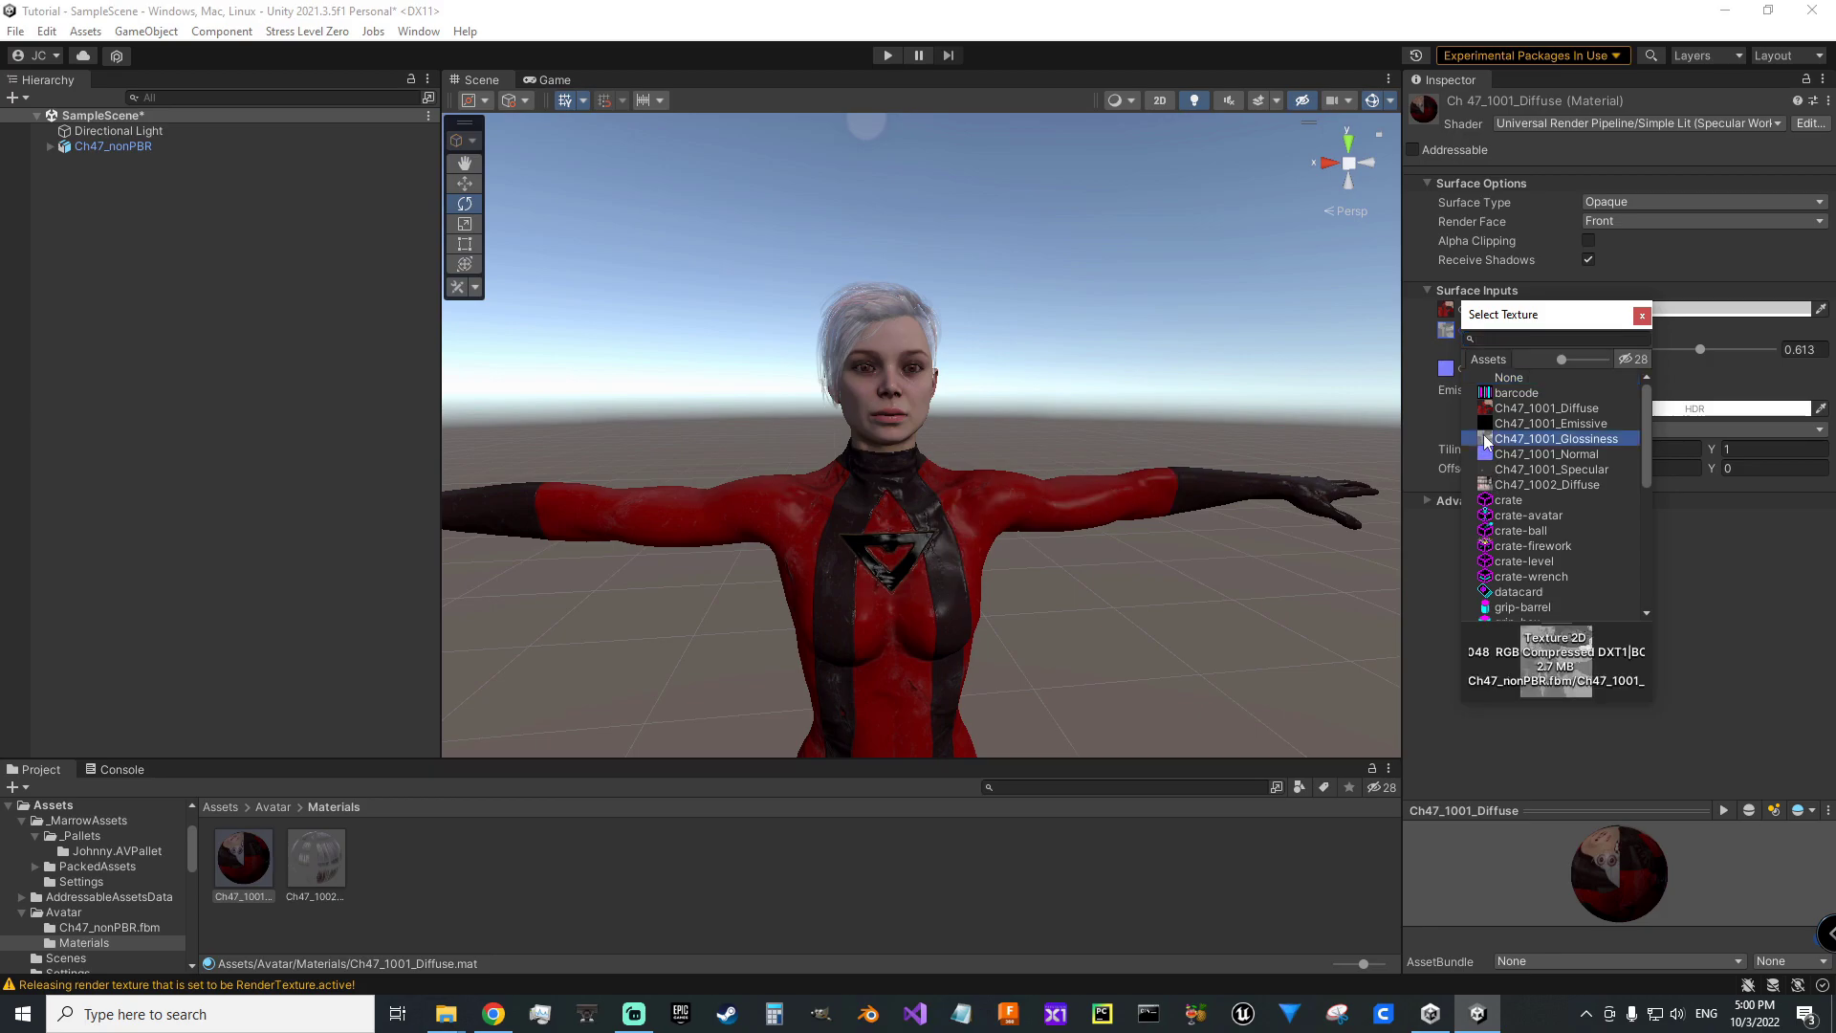
pyautogui.click(1642, 316)
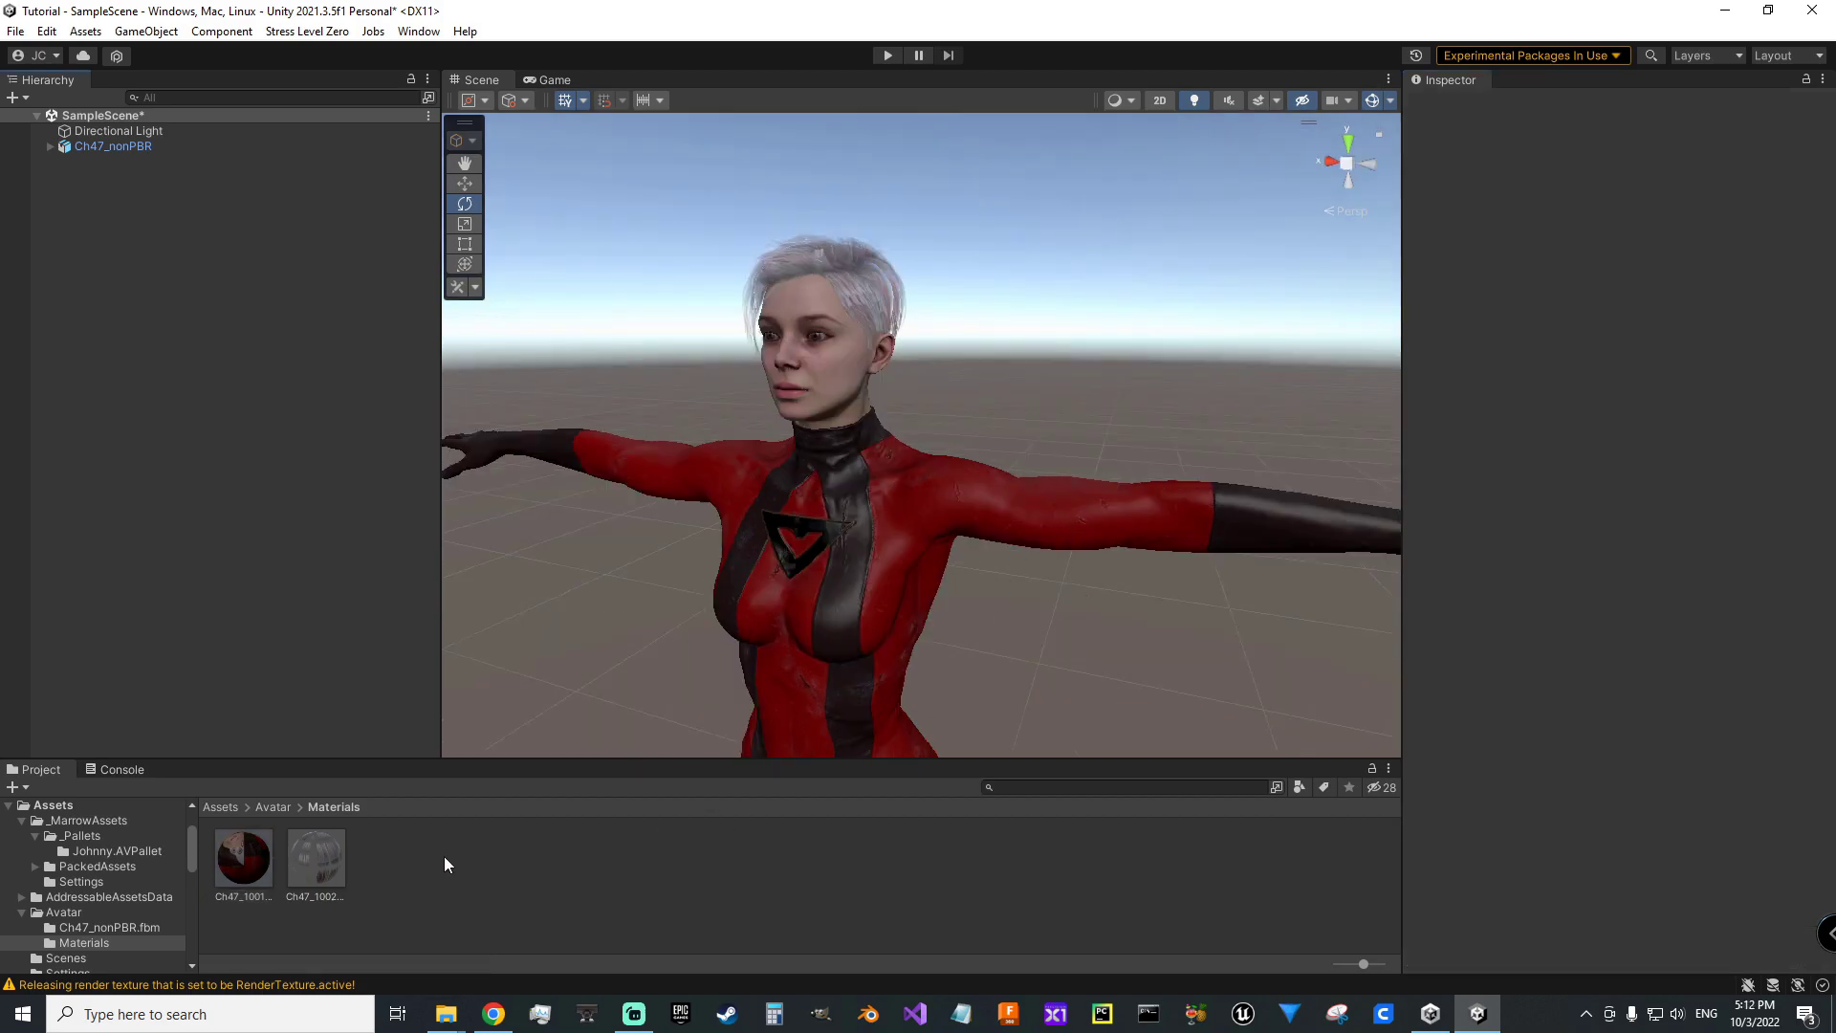
# - Save the scene character as an original Ch47_nonPBR prefab in Avatar and open it
pyautogui.click(274, 808)
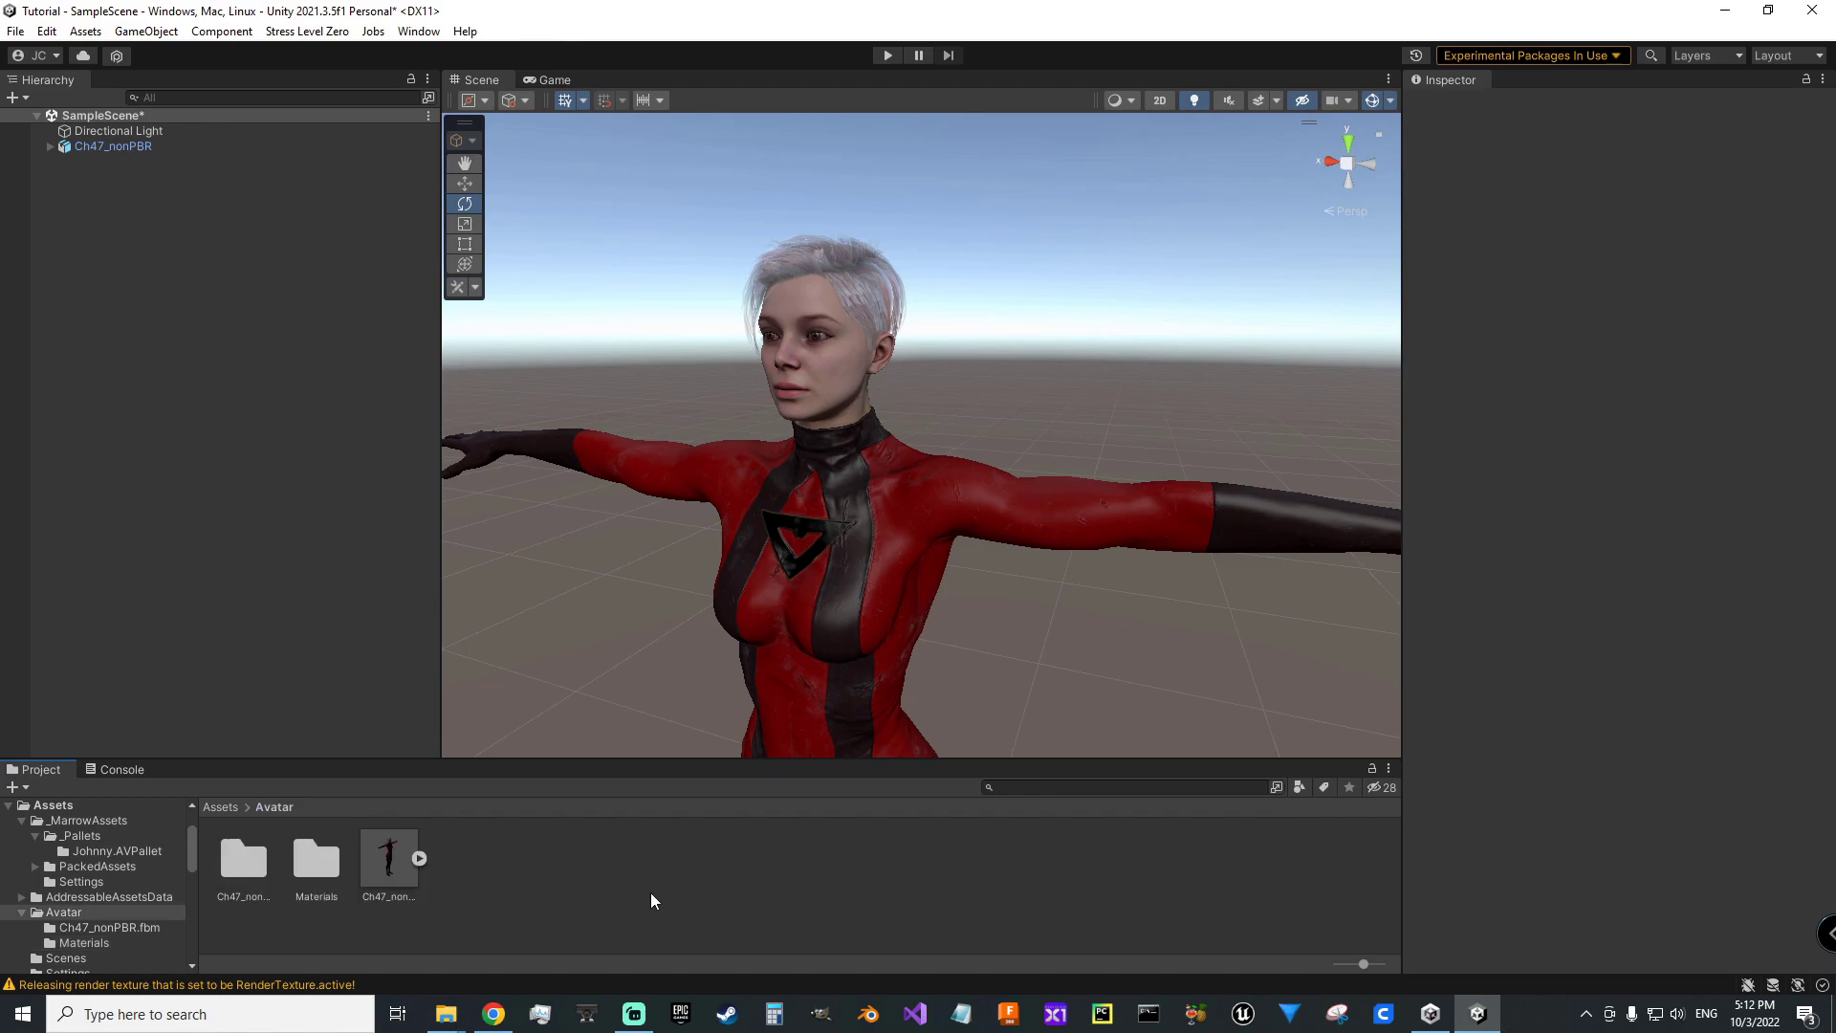
pyautogui.moveTo(69, 148); pyautogui.dragTo(496, 858)
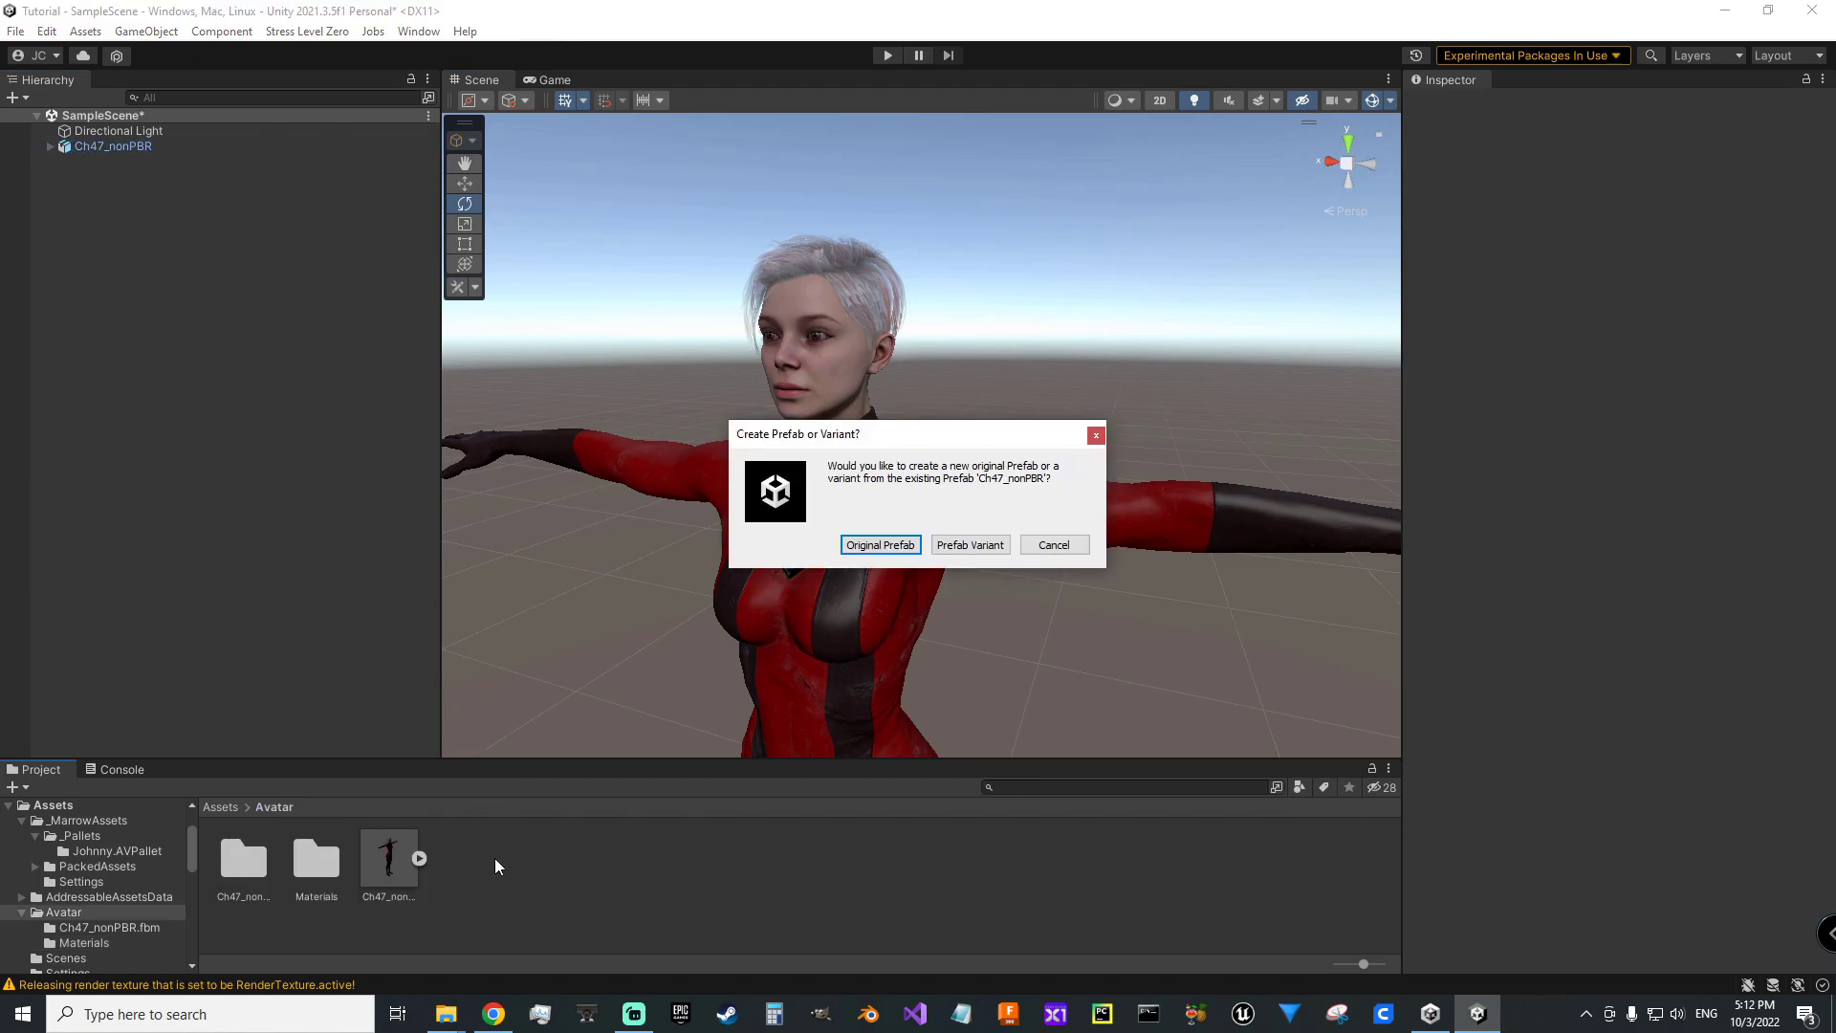
pyautogui.click(880, 546)
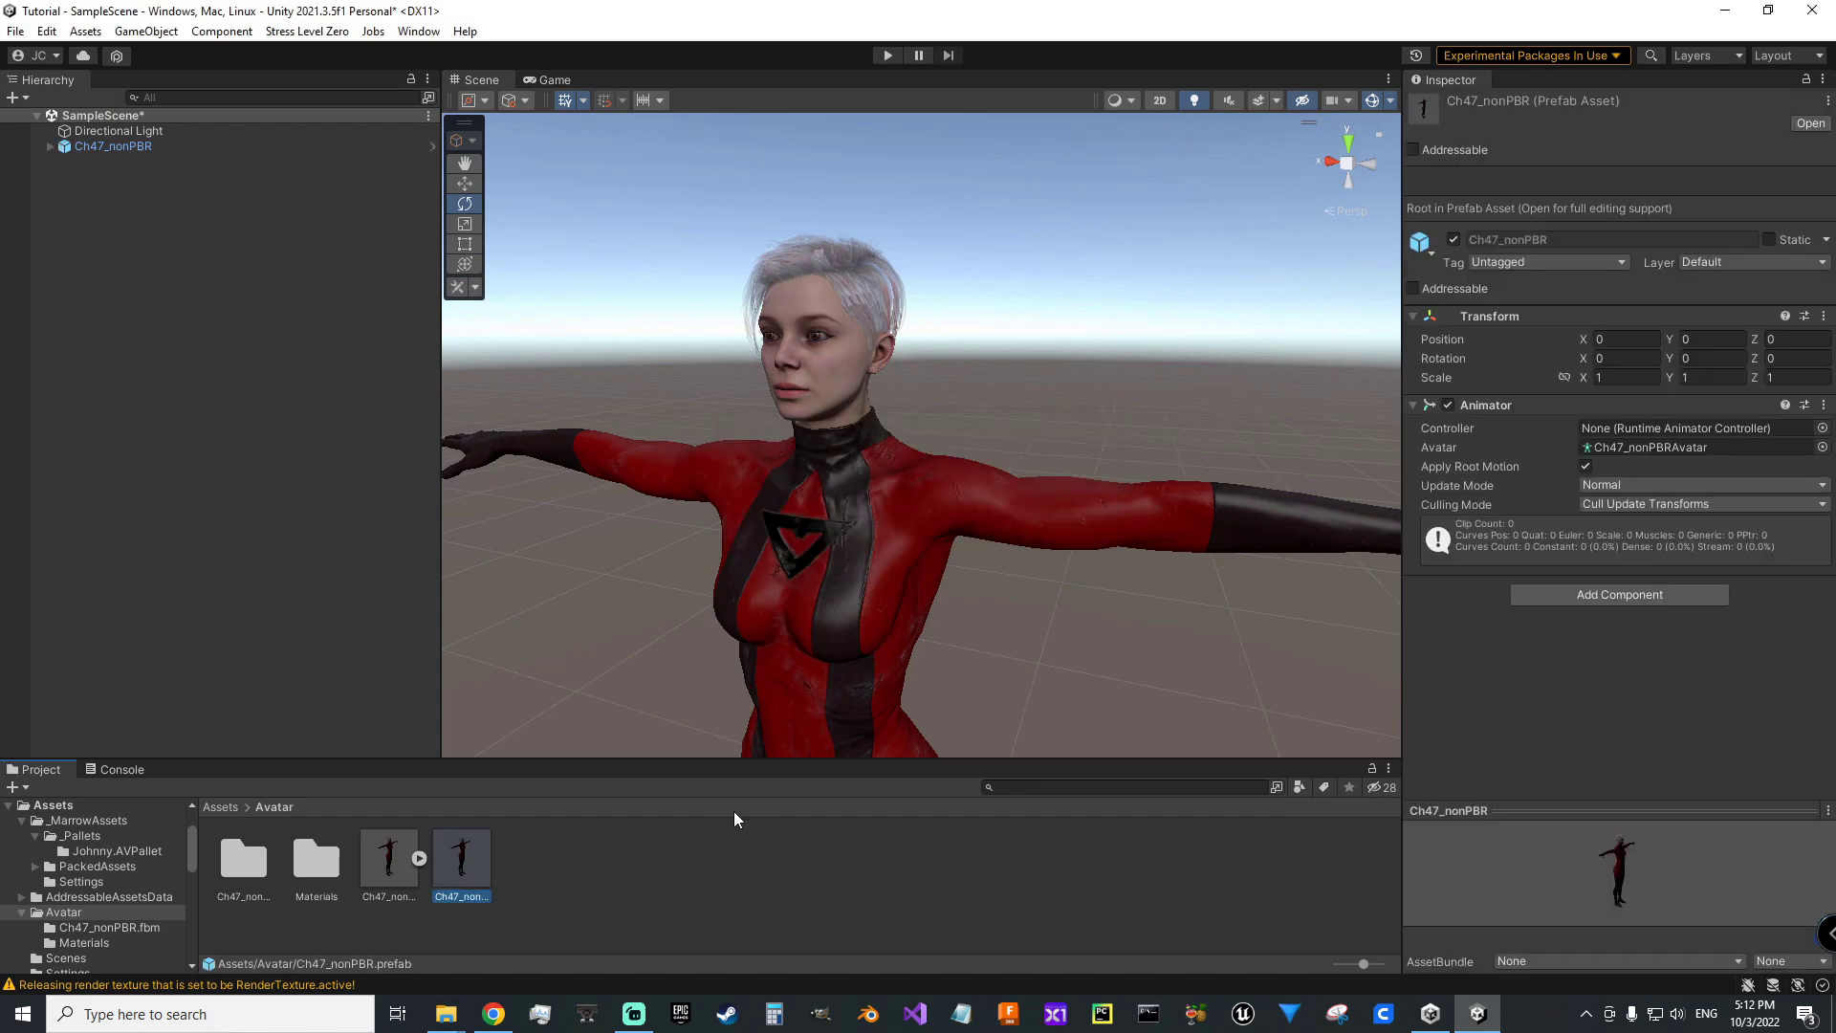
pyautogui.click(577, 879)
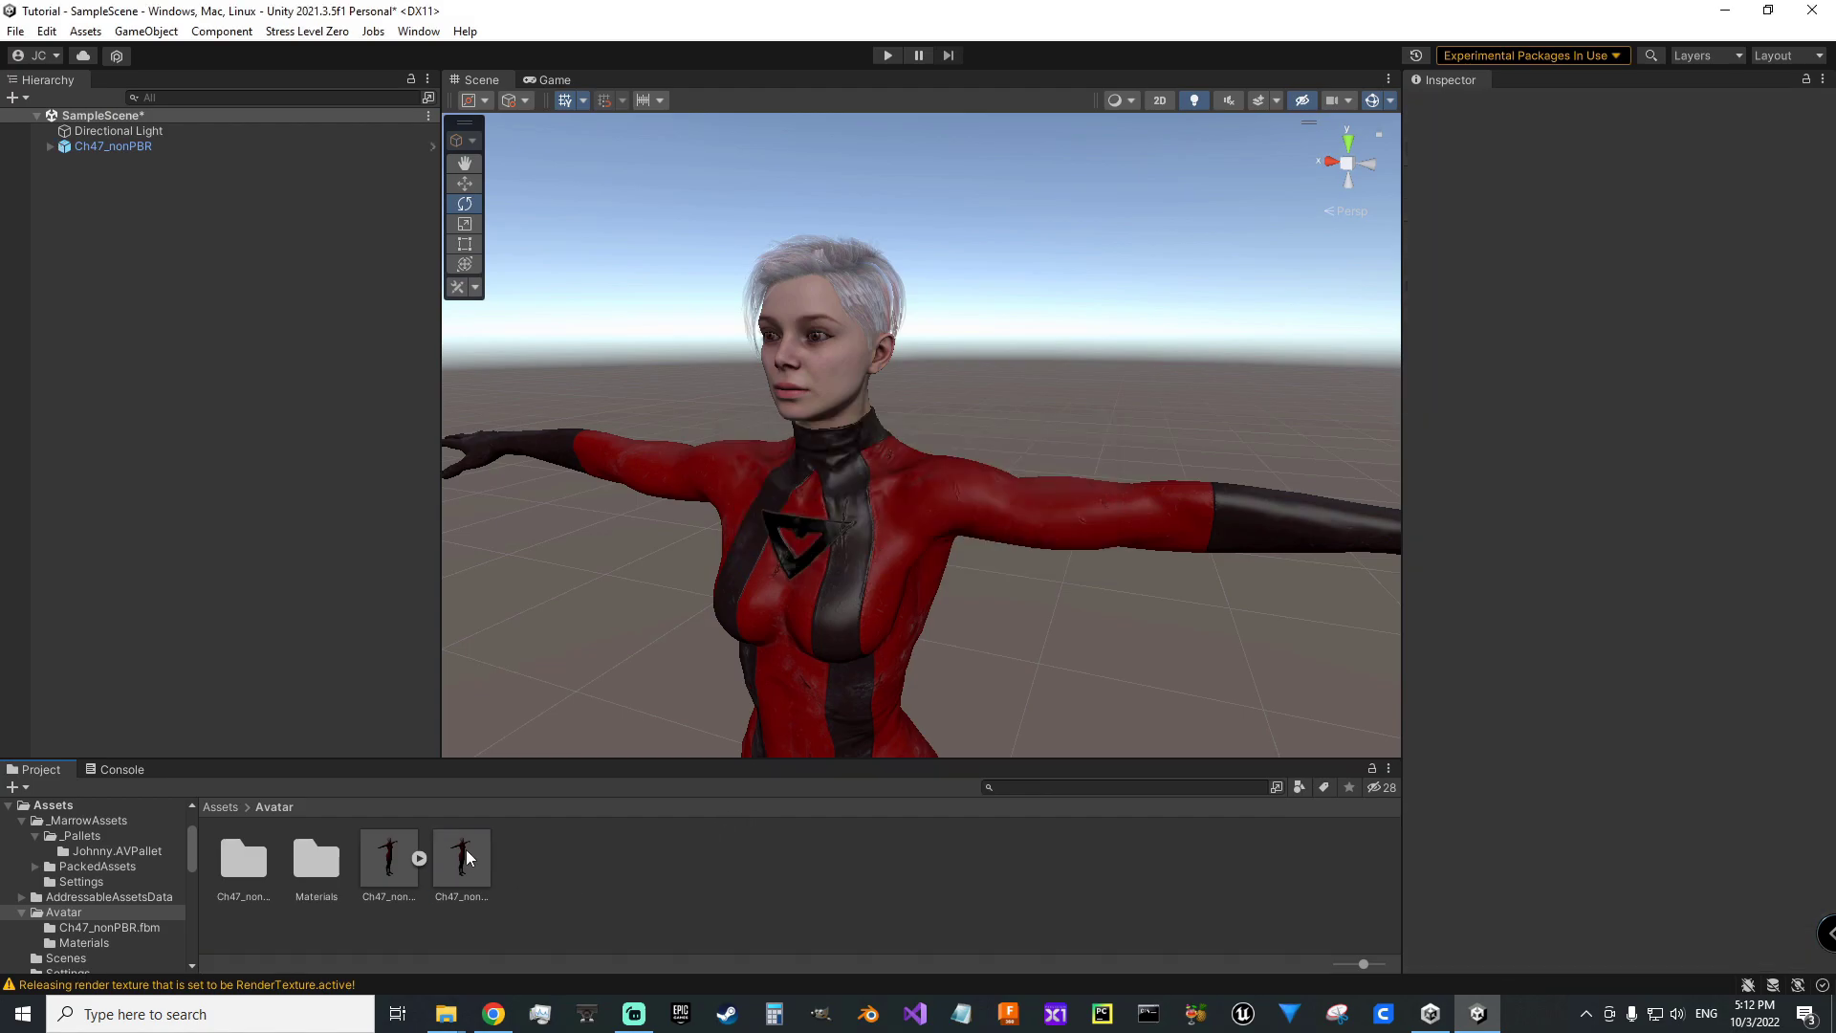
pyautogui.doubleClick(467, 850)
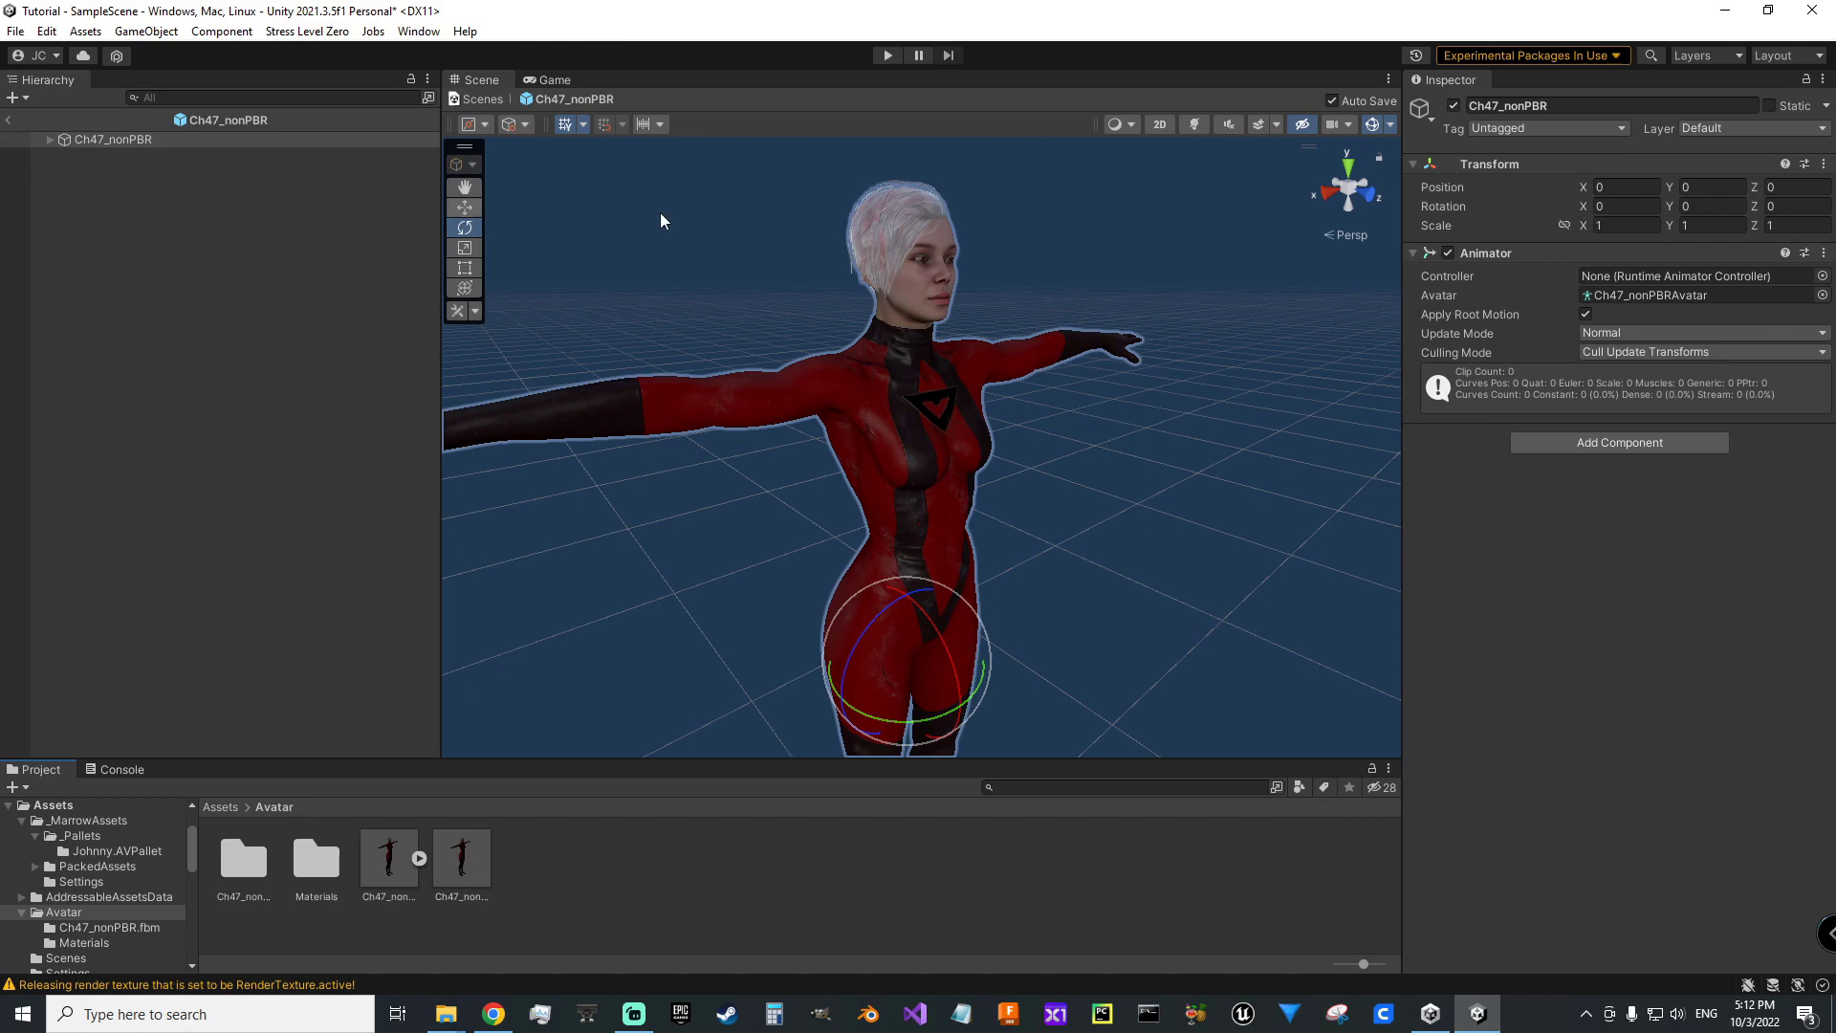
# - Add an Avatar component to the prefab root
pyautogui.click(1614, 445)
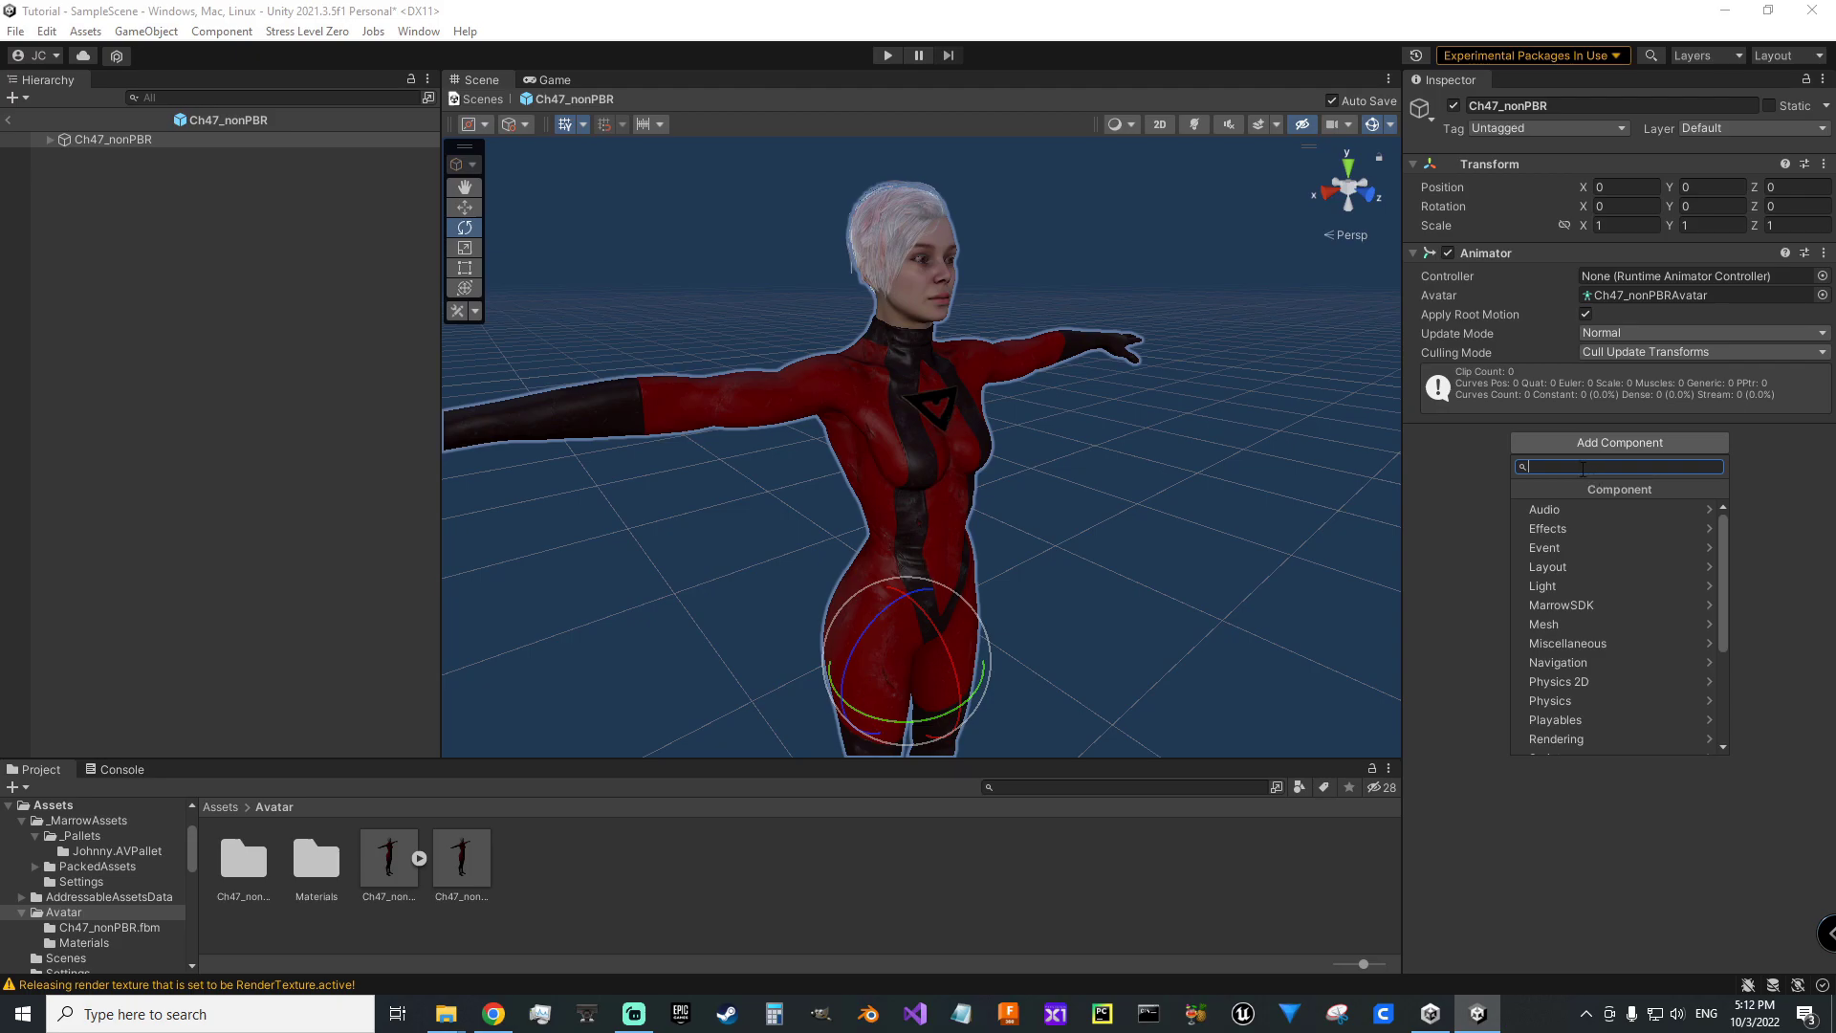
pyautogui.write('avat')
pyautogui.press('Return')
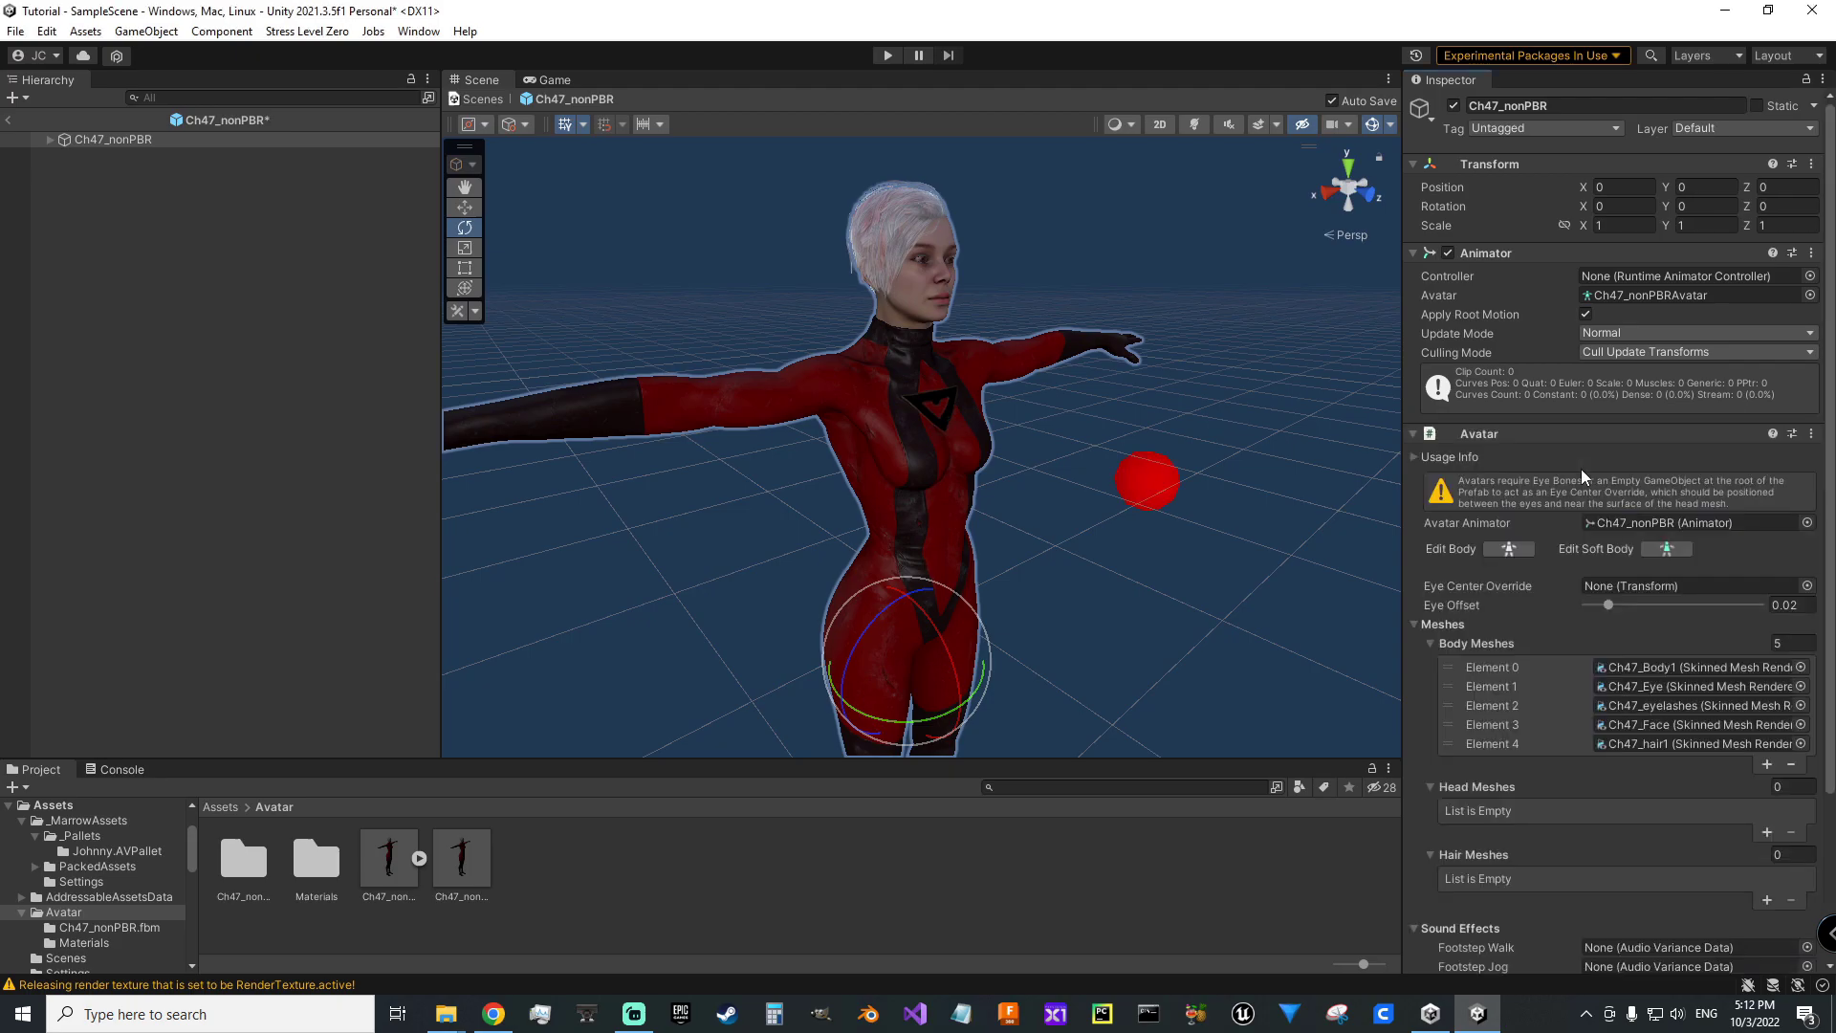
# - Expand the Avatar component's advanced and Marrow Bones settings, then scroll back to the top
pyautogui.scroll(-2, 1486, 709)
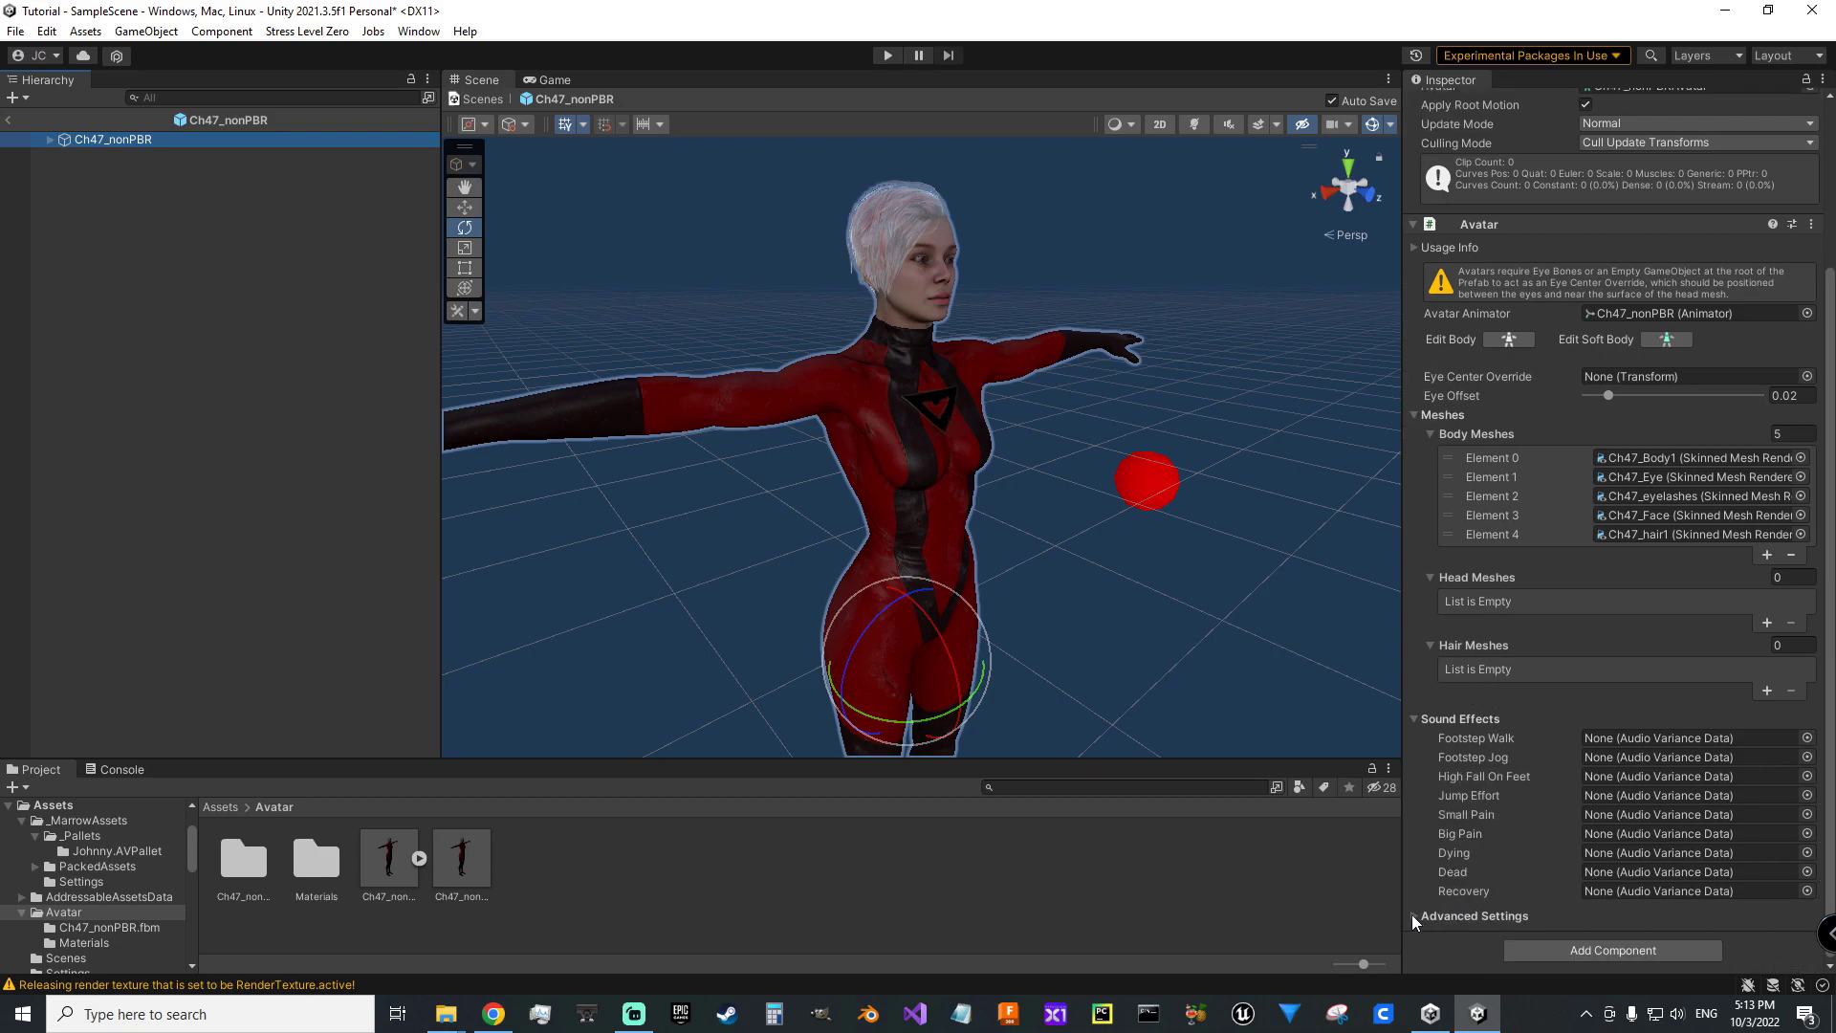
pyautogui.click(1413, 915)
pyautogui.scroll(-1, 1492, 884)
pyautogui.click(1431, 830)
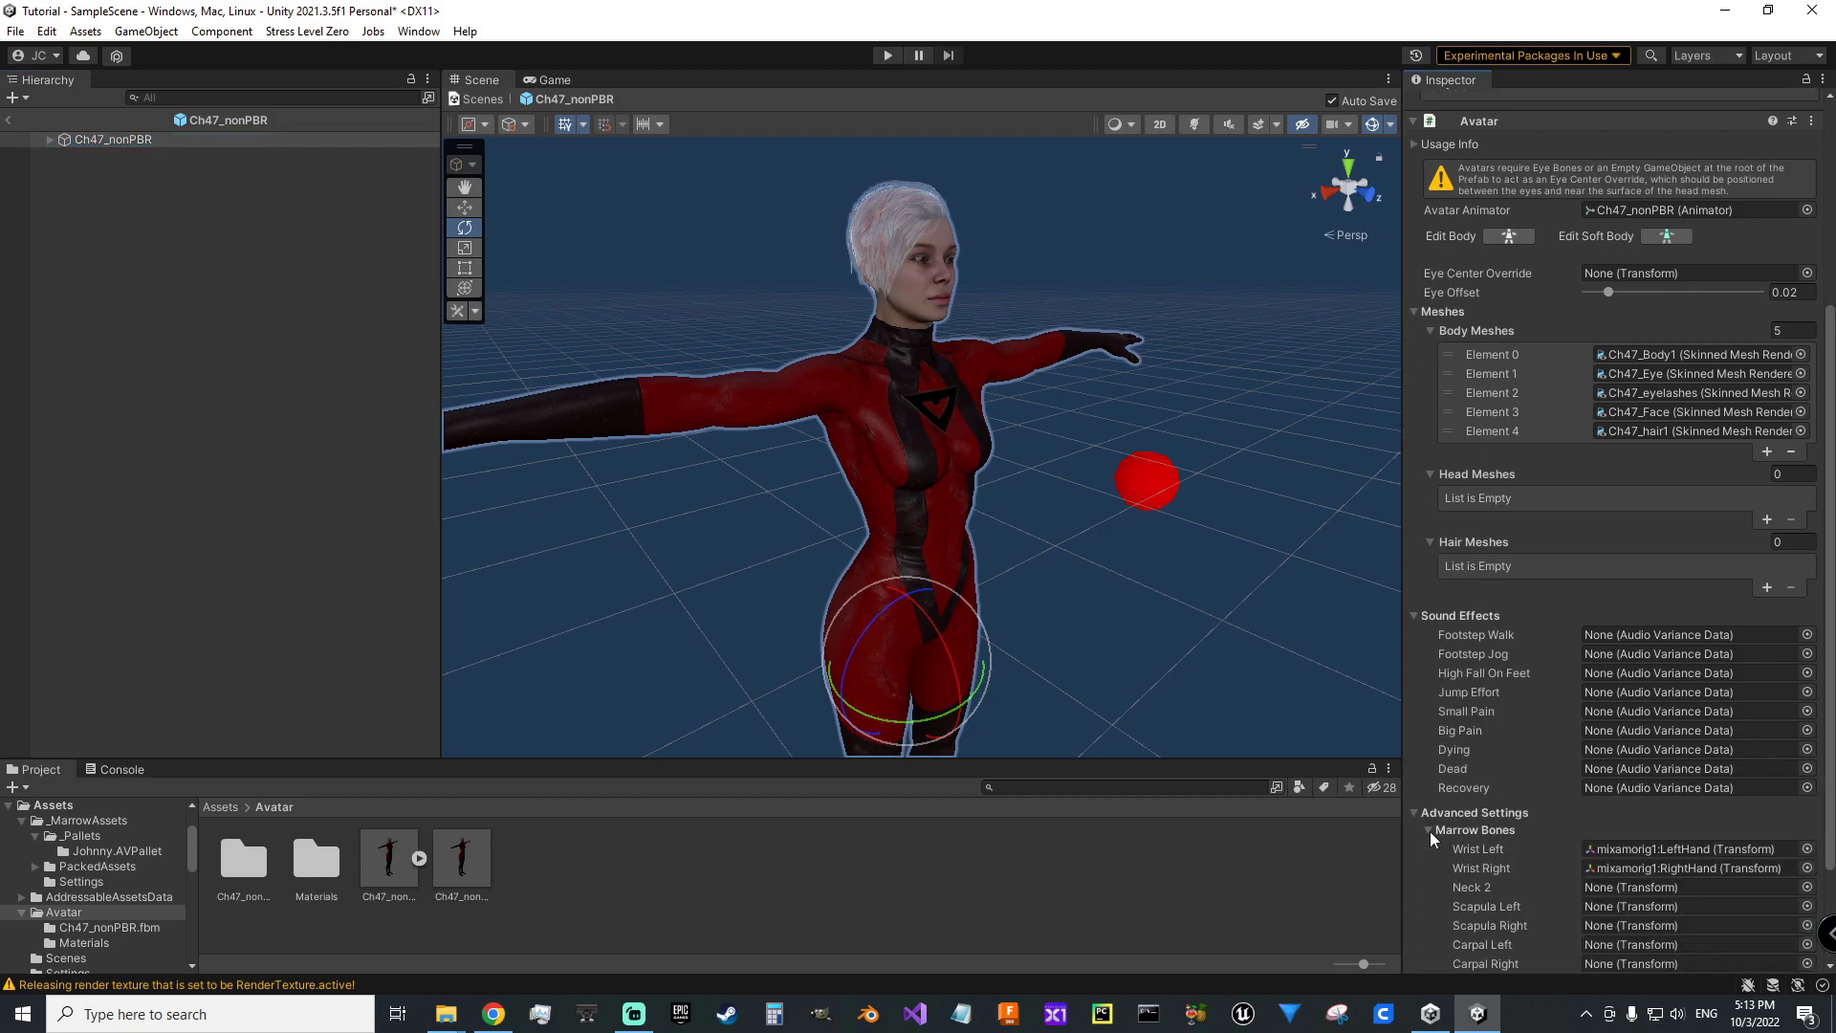
pyautogui.scroll(-1, 1511, 832)
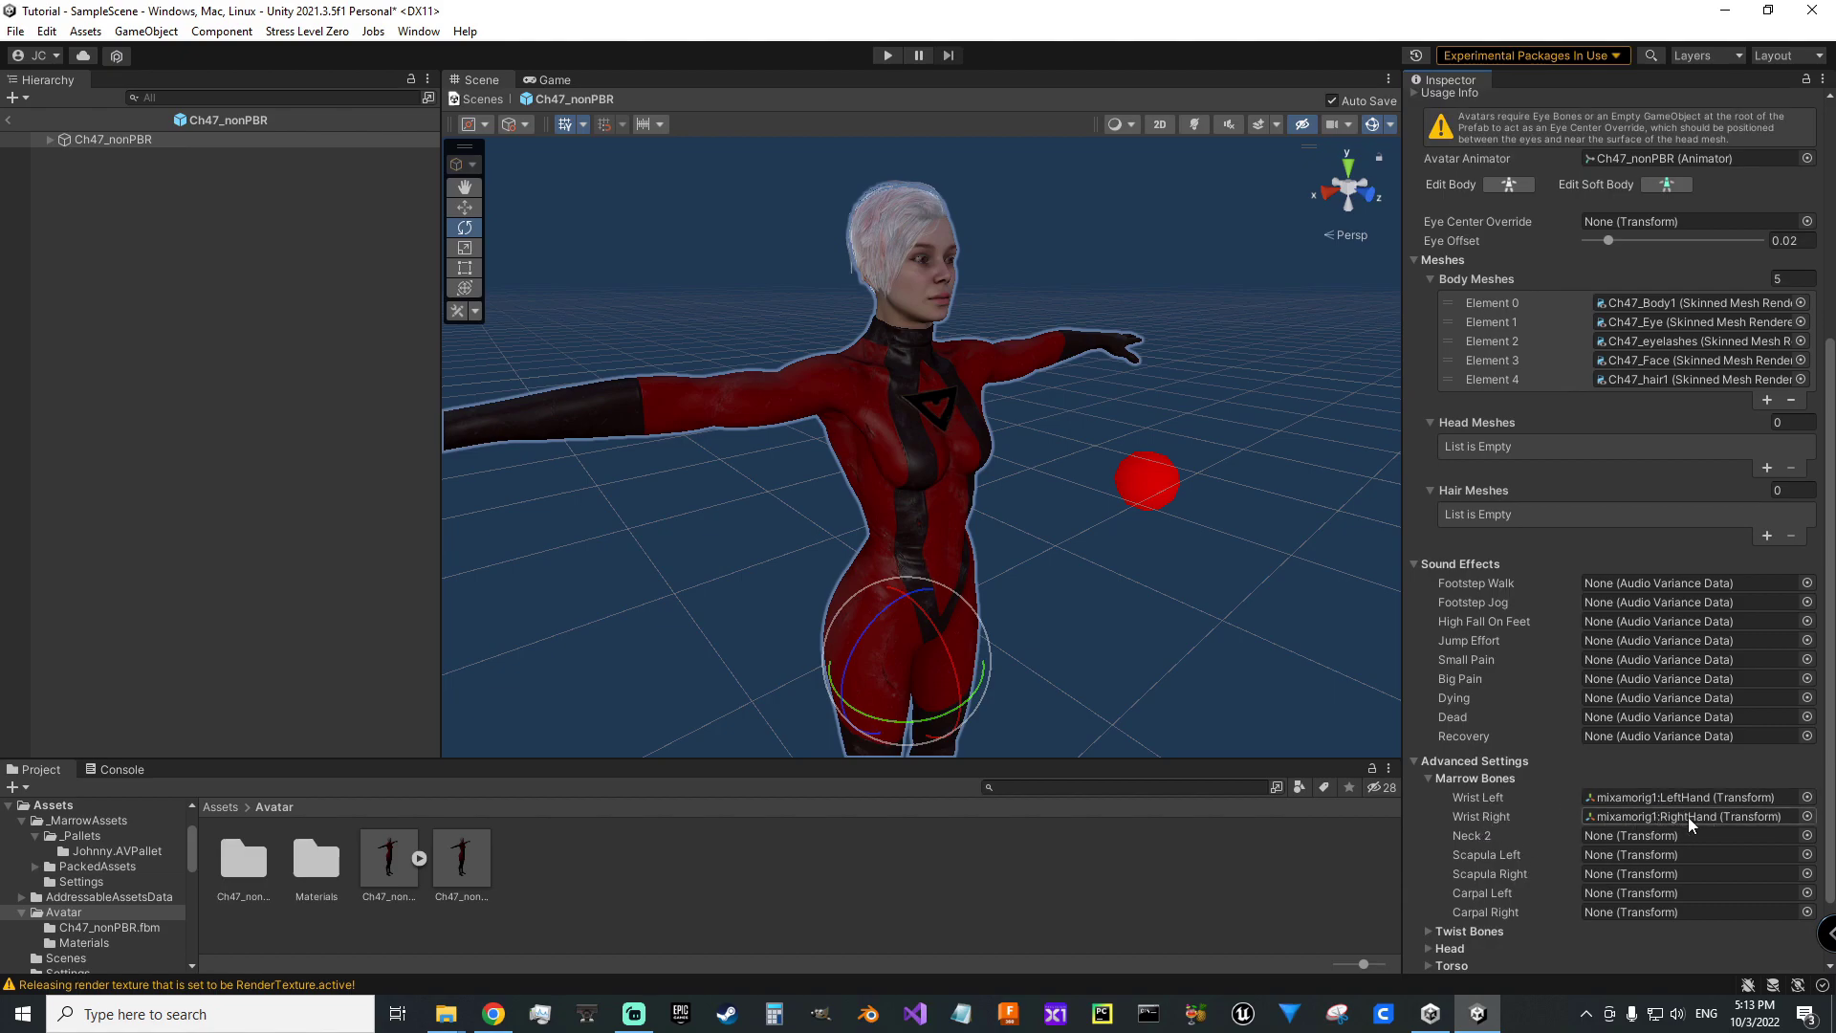
pyautogui.scroll(1, 1498, 830)
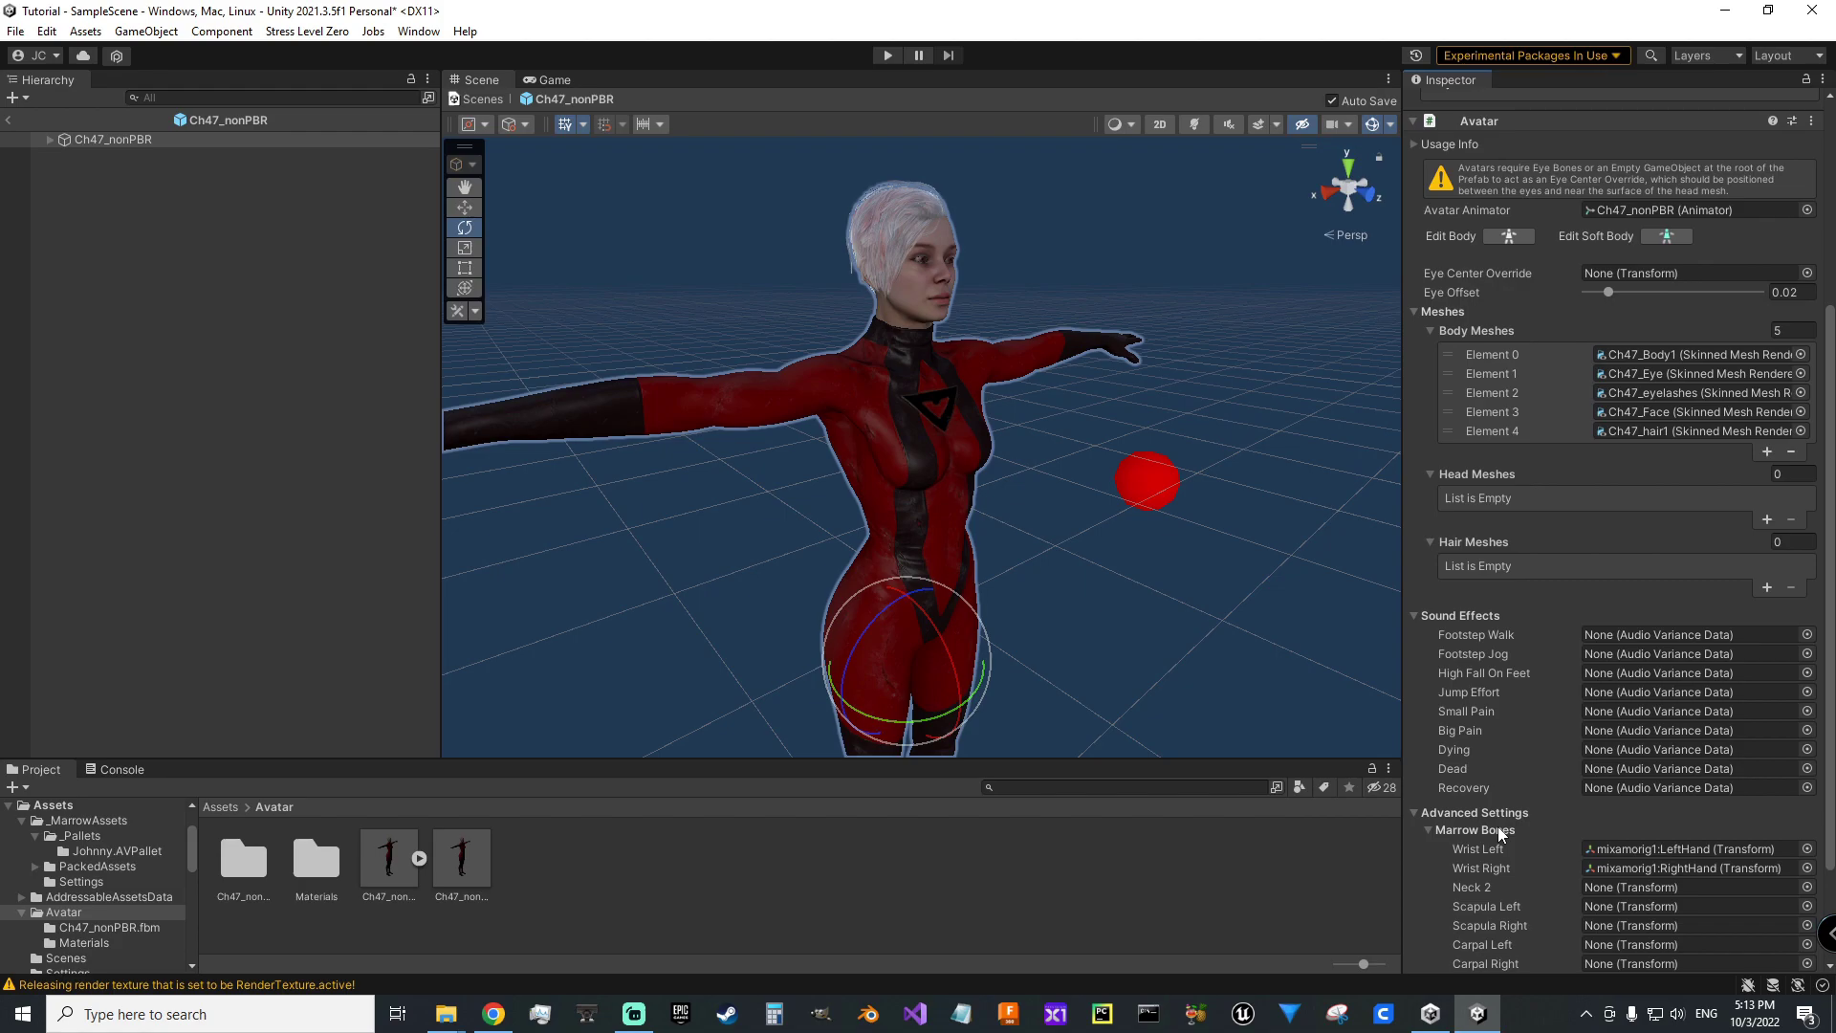
pyautogui.scroll(5, 1497, 826)
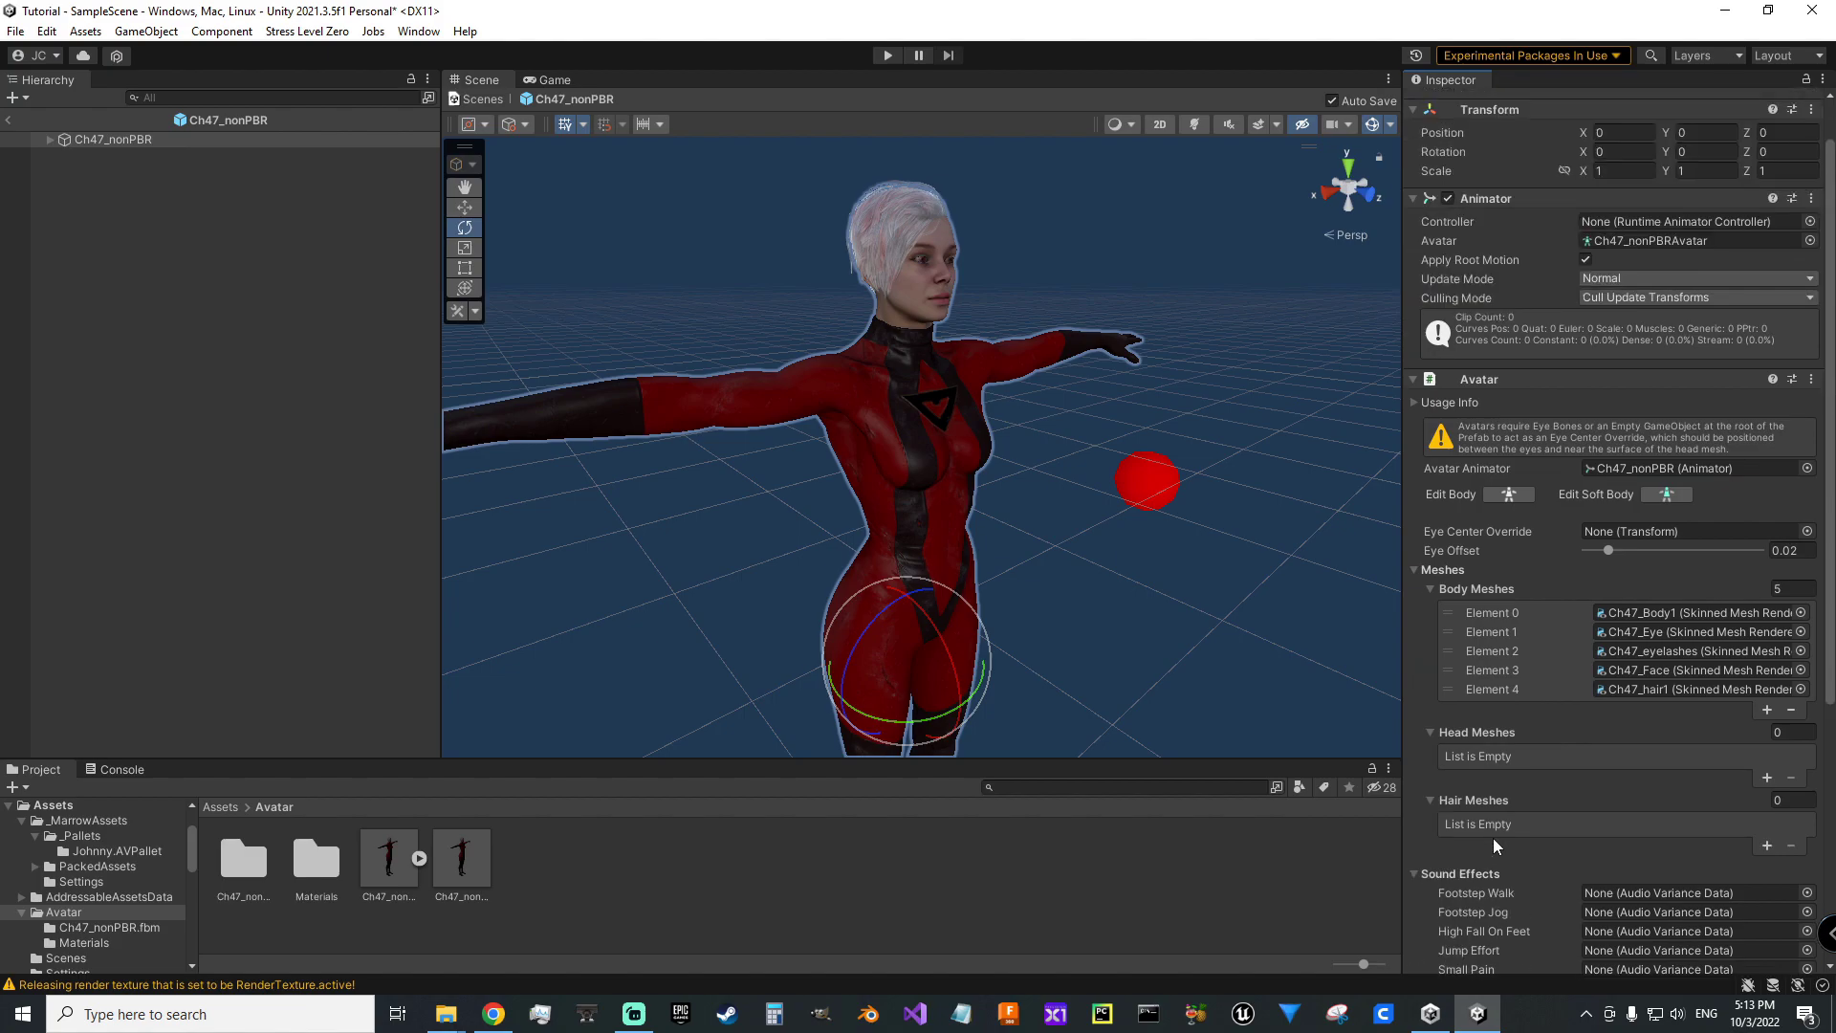
pyautogui.scroll(1, 1494, 838)
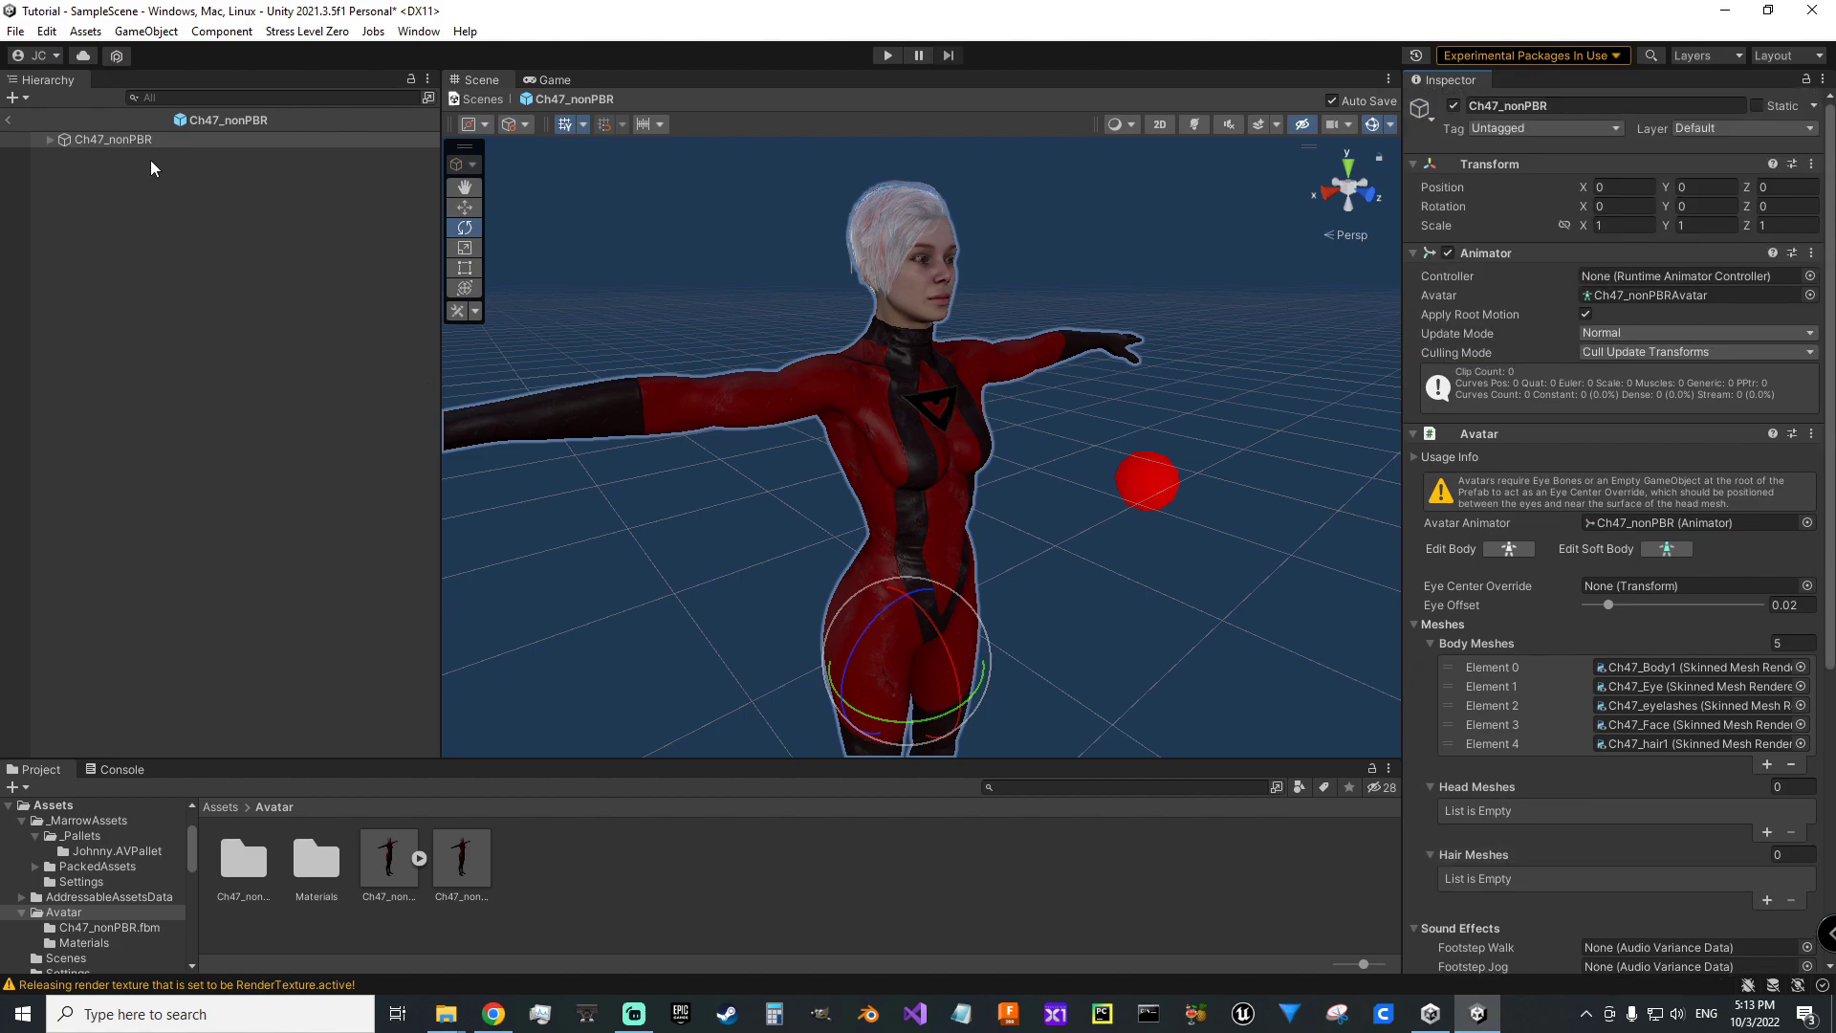
# - Expand Ch47_nonPBR in the Hierarchy to show its child meshes and skeleton
pyautogui.click(49, 138)
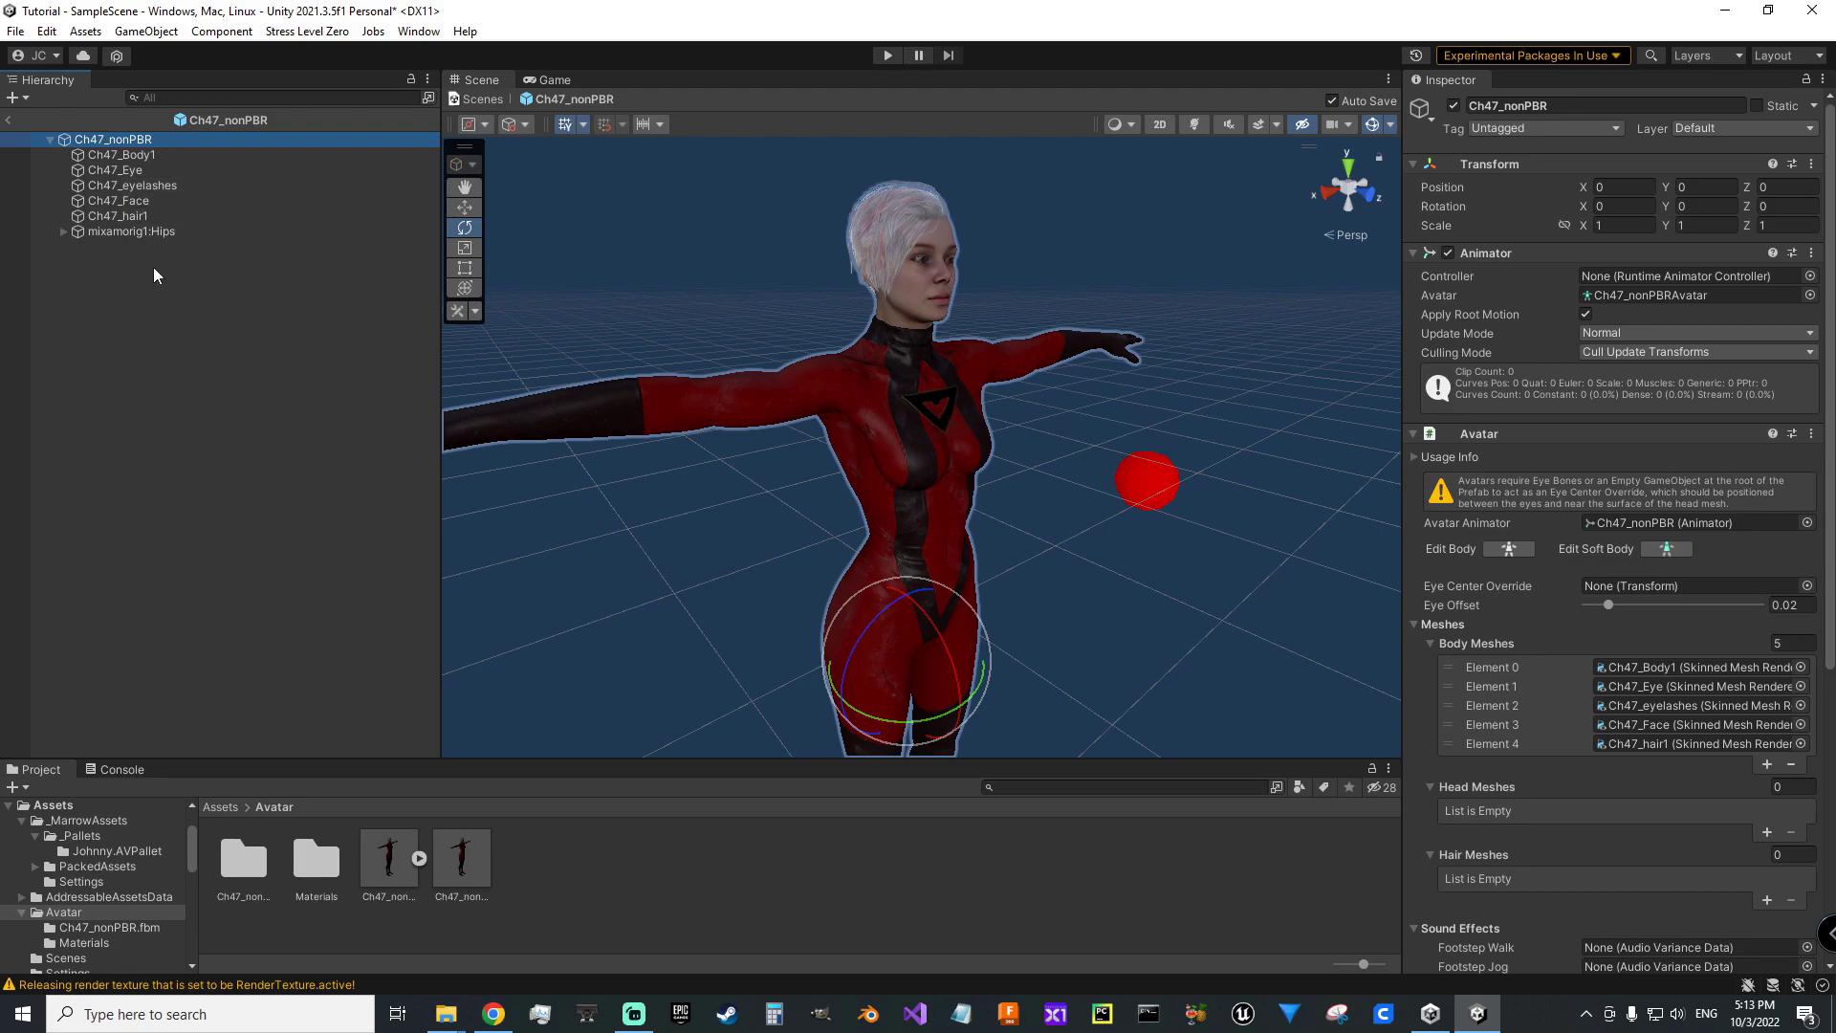
pyautogui.click(153, 267)
pyautogui.click(73, 140)
pyautogui.click(164, 279)
# - Create an empty EyeOverride child of Ch47_nonPBR and assign it as Eye Center Override
pyautogui.click(65, 136)
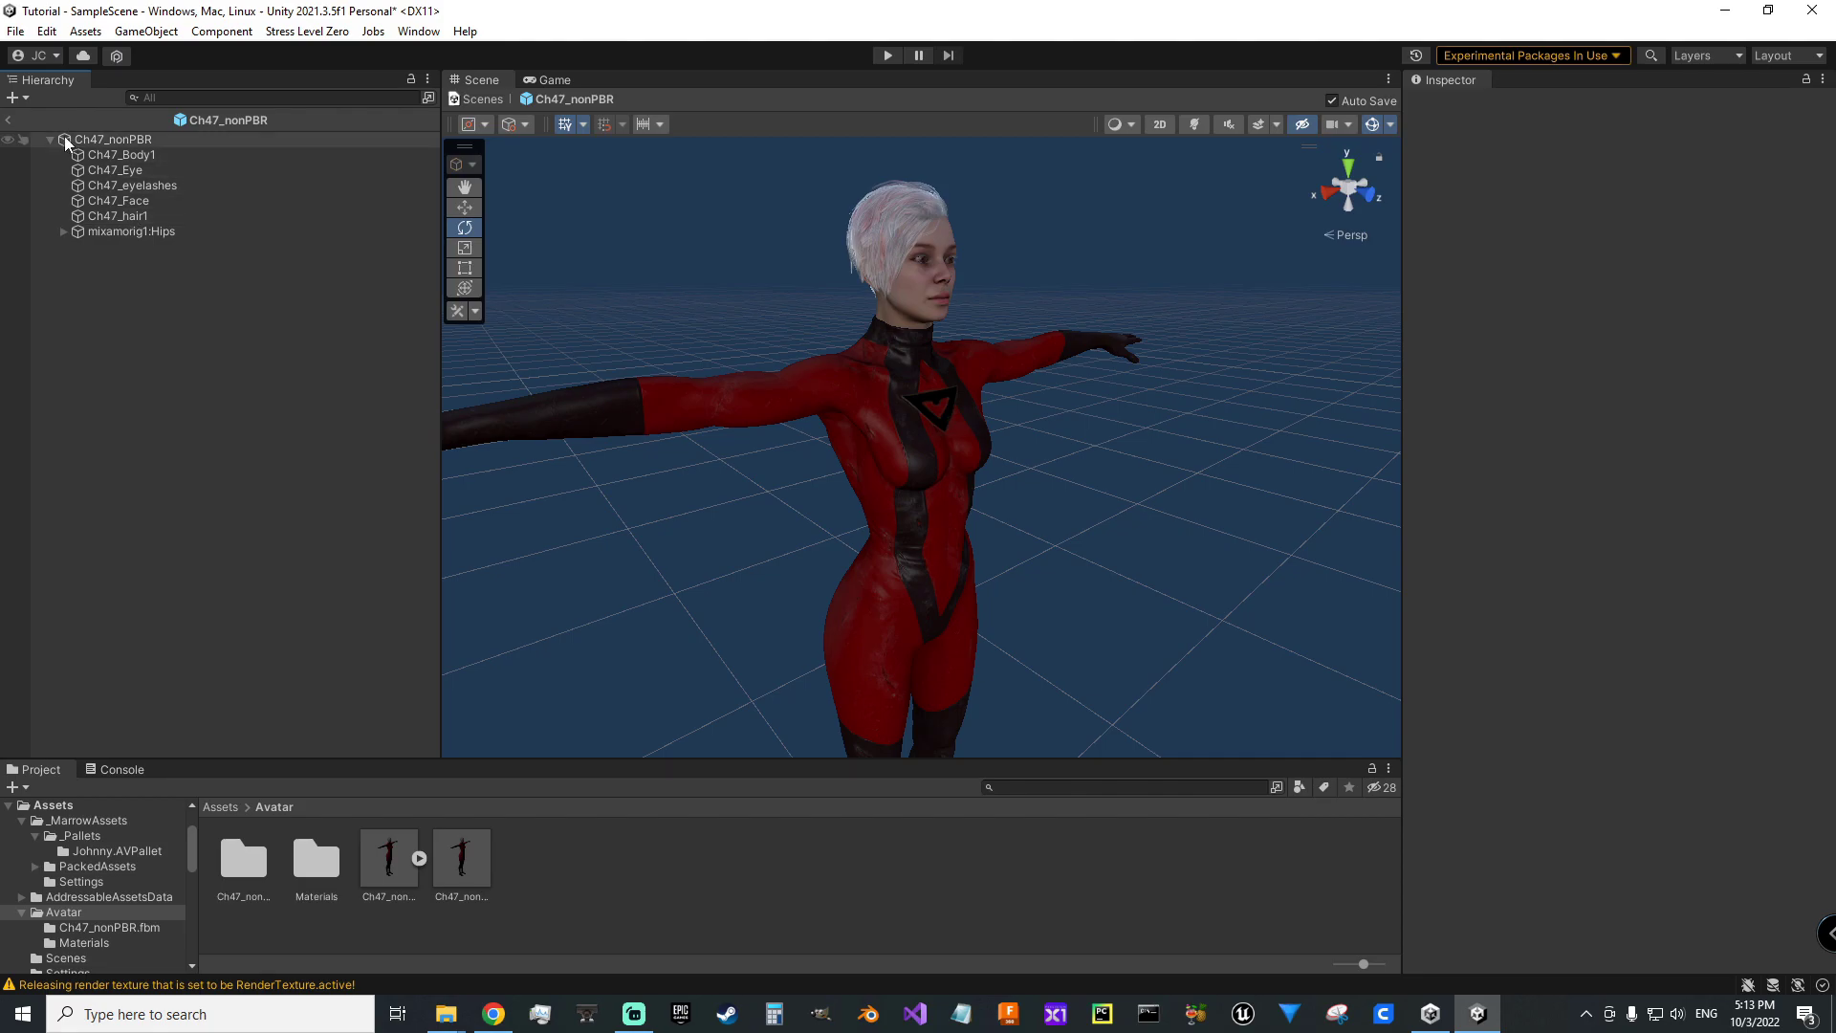
pyautogui.rightClick(66, 140)
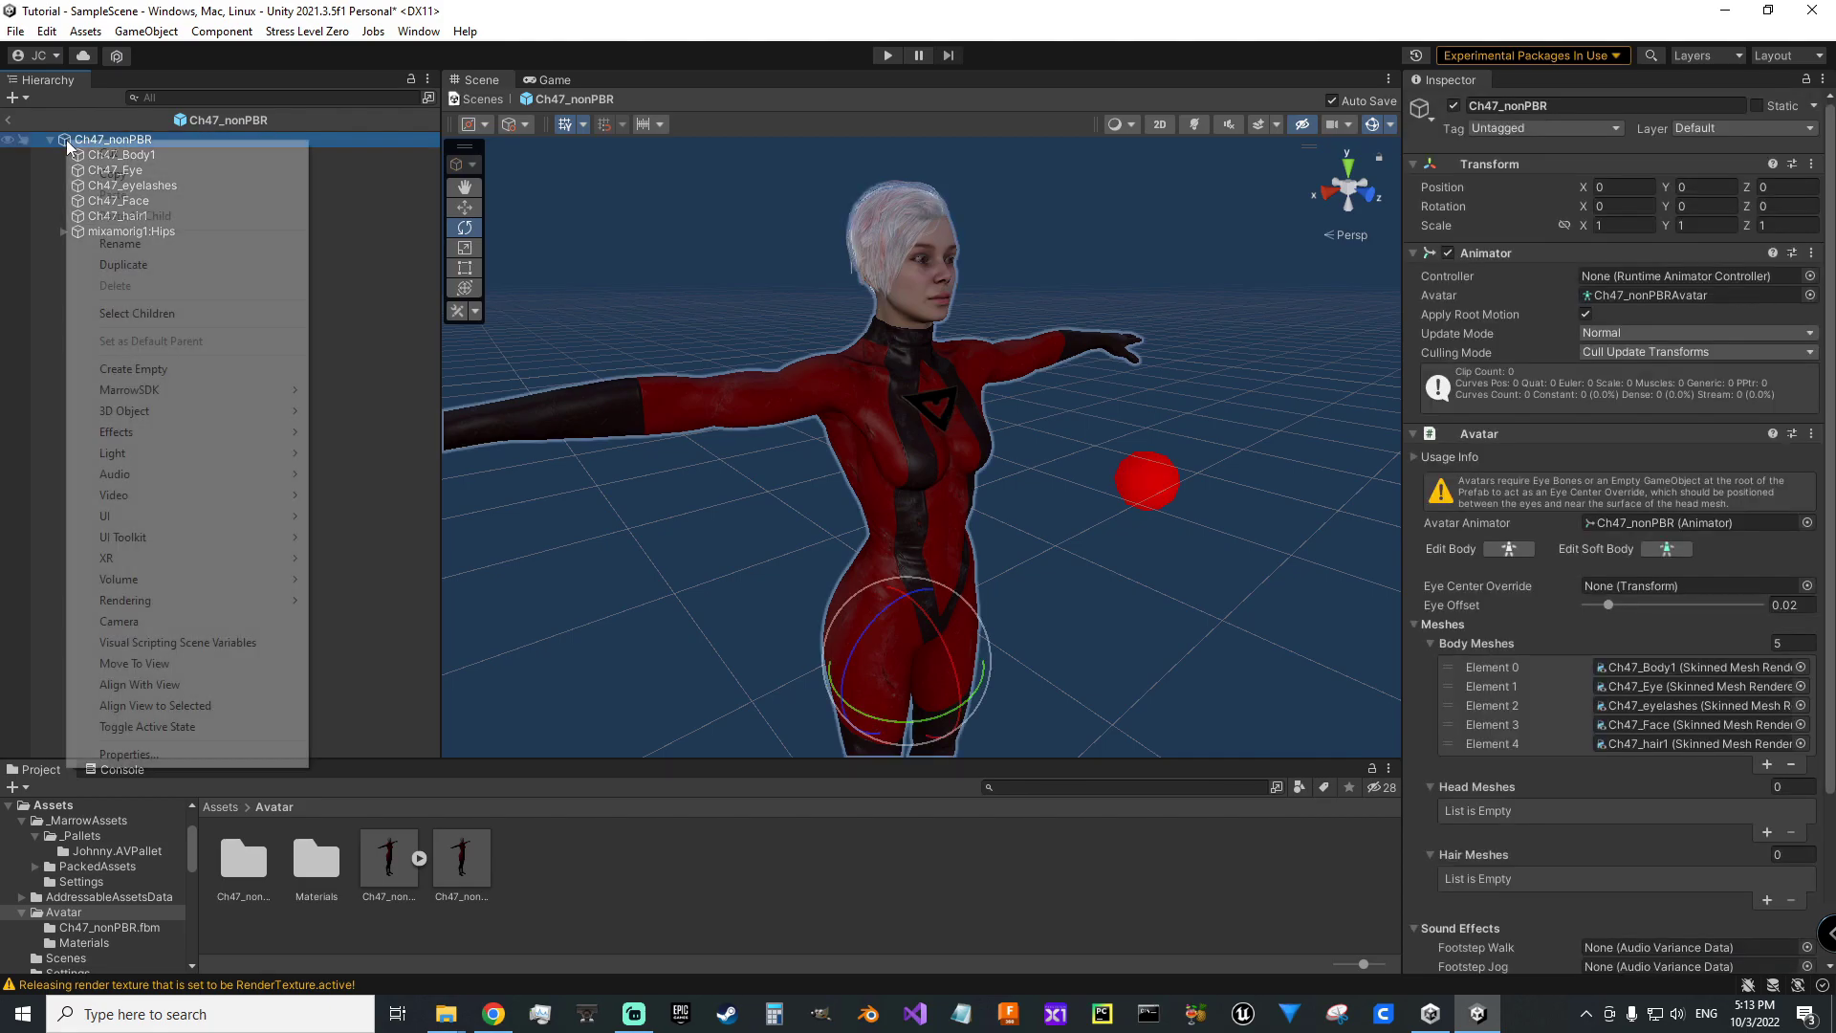
pyautogui.click(158, 371)
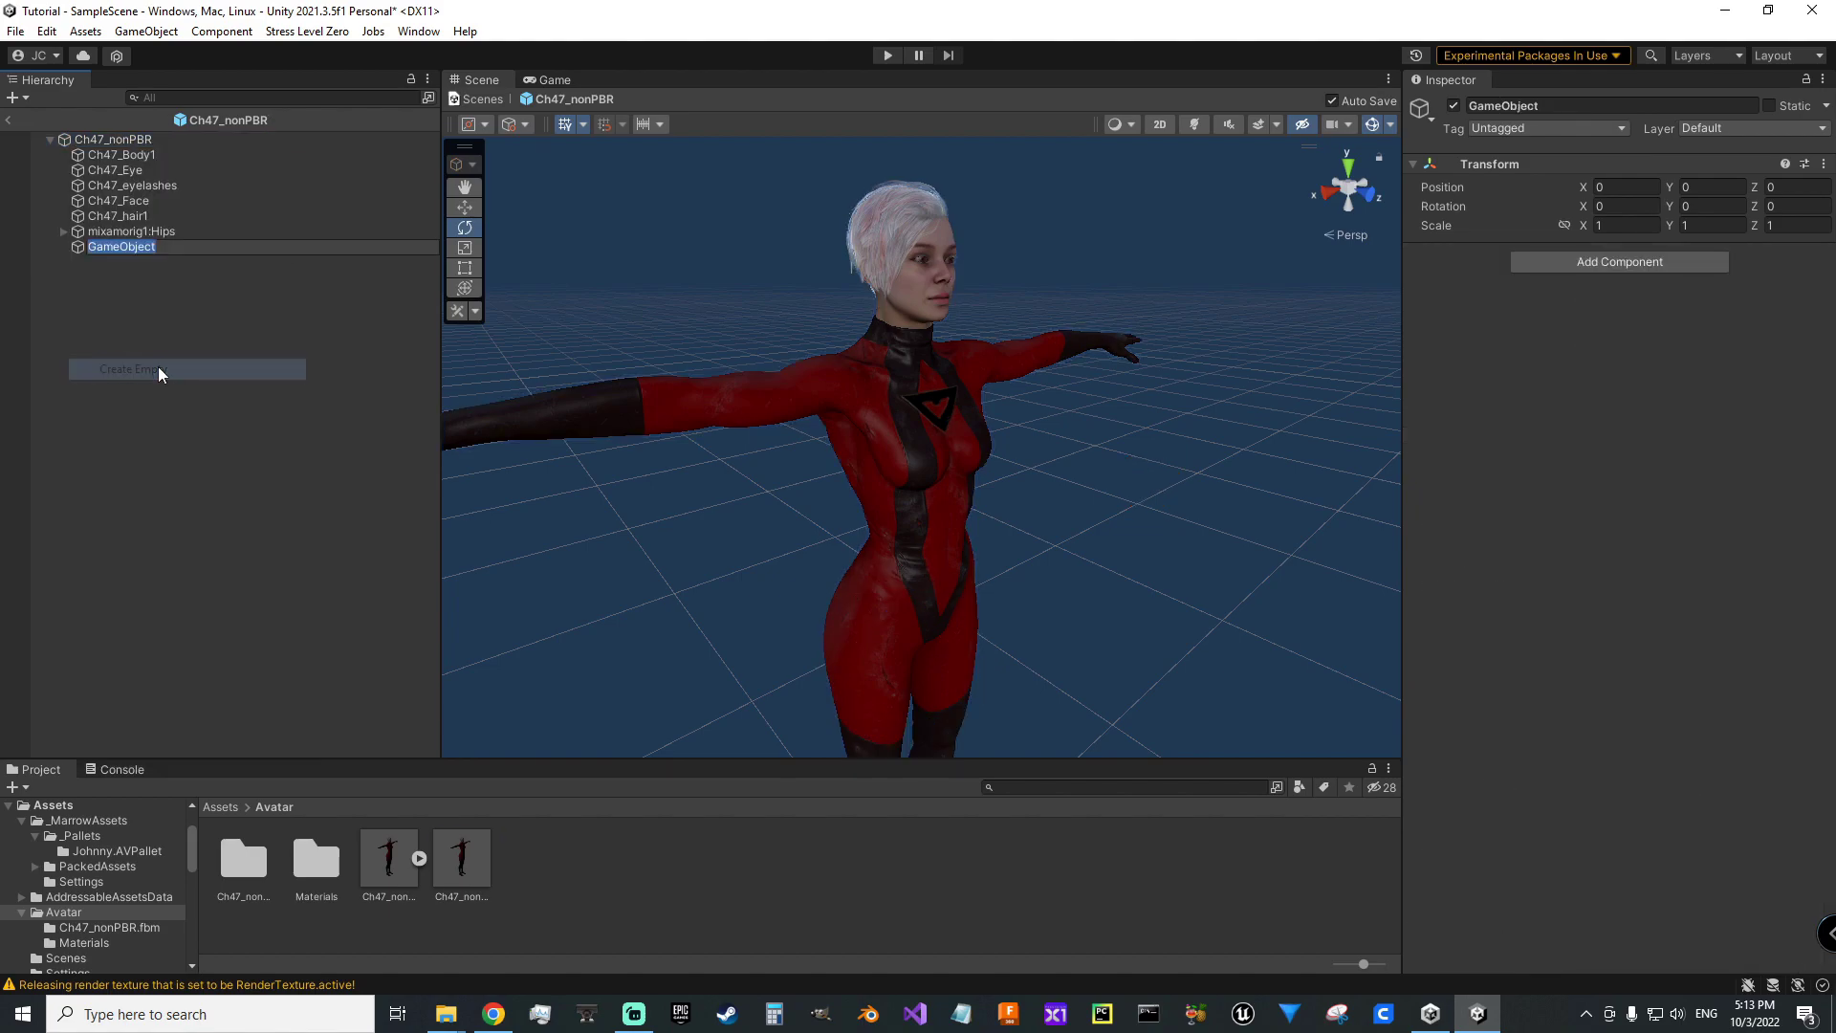
pyautogui.write('EyeO')
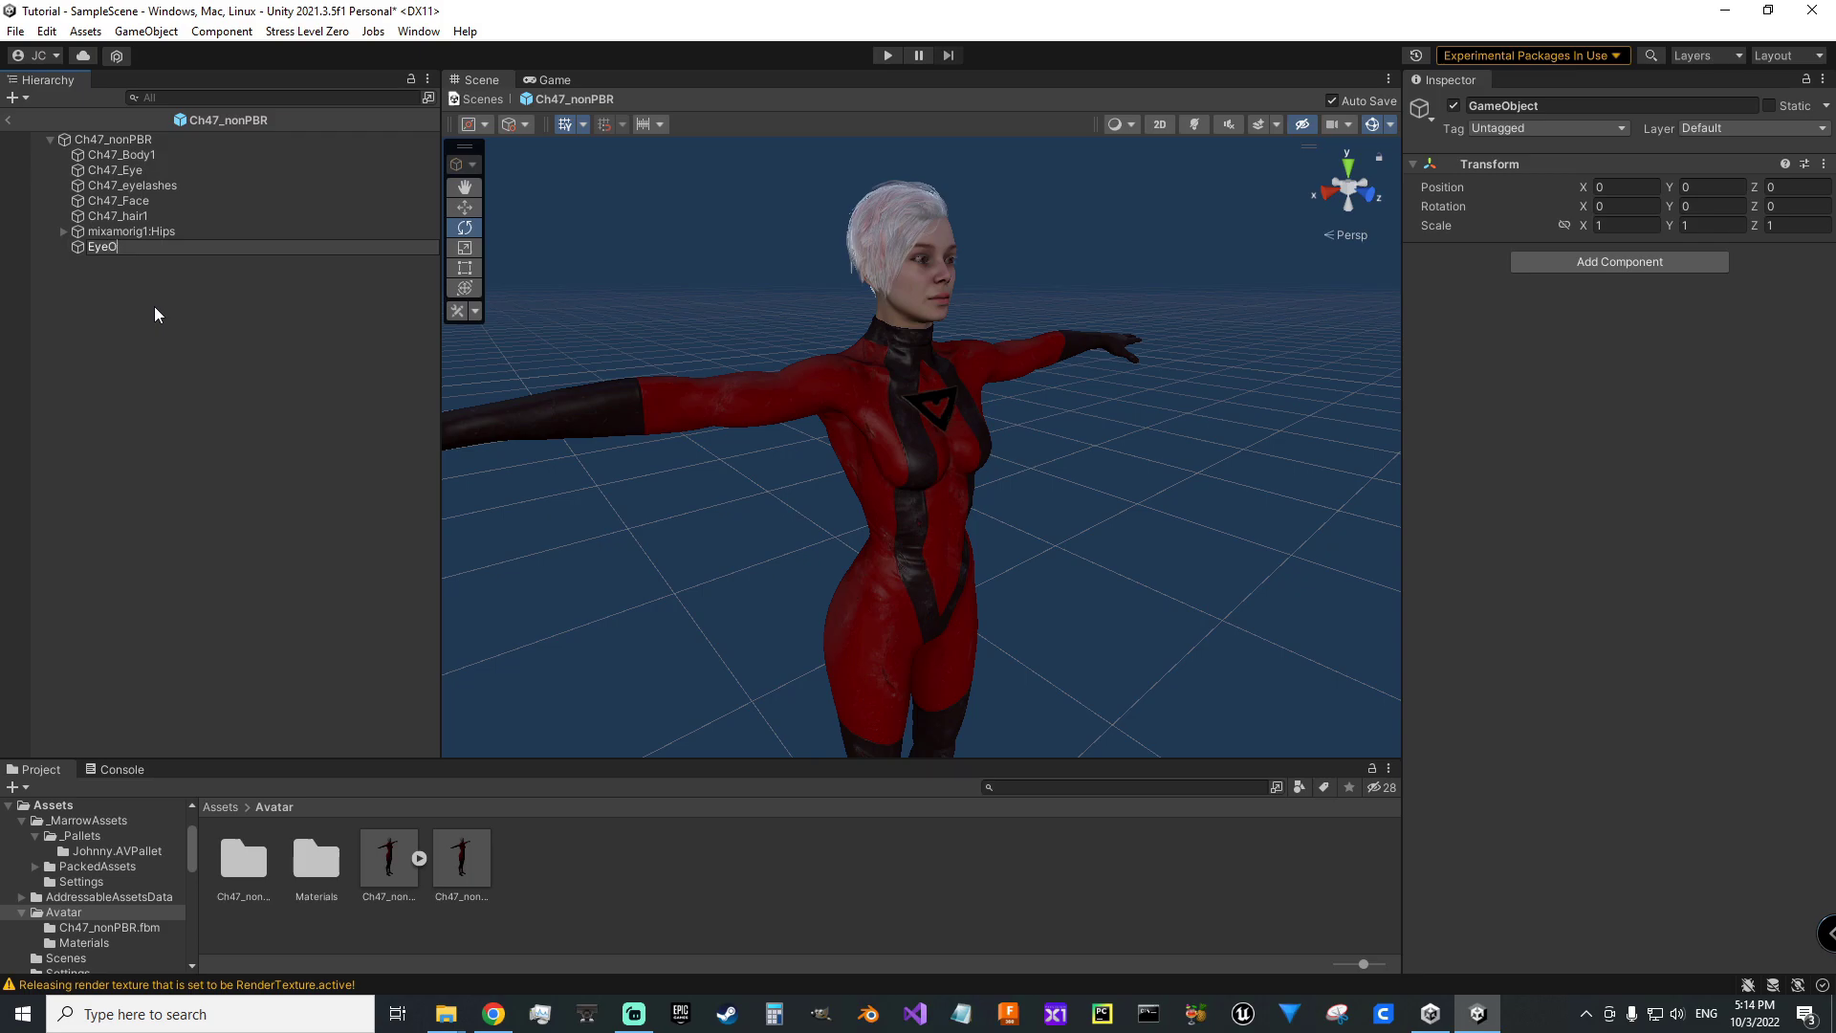
pyautogui.write('verride')
pyautogui.press('Return')
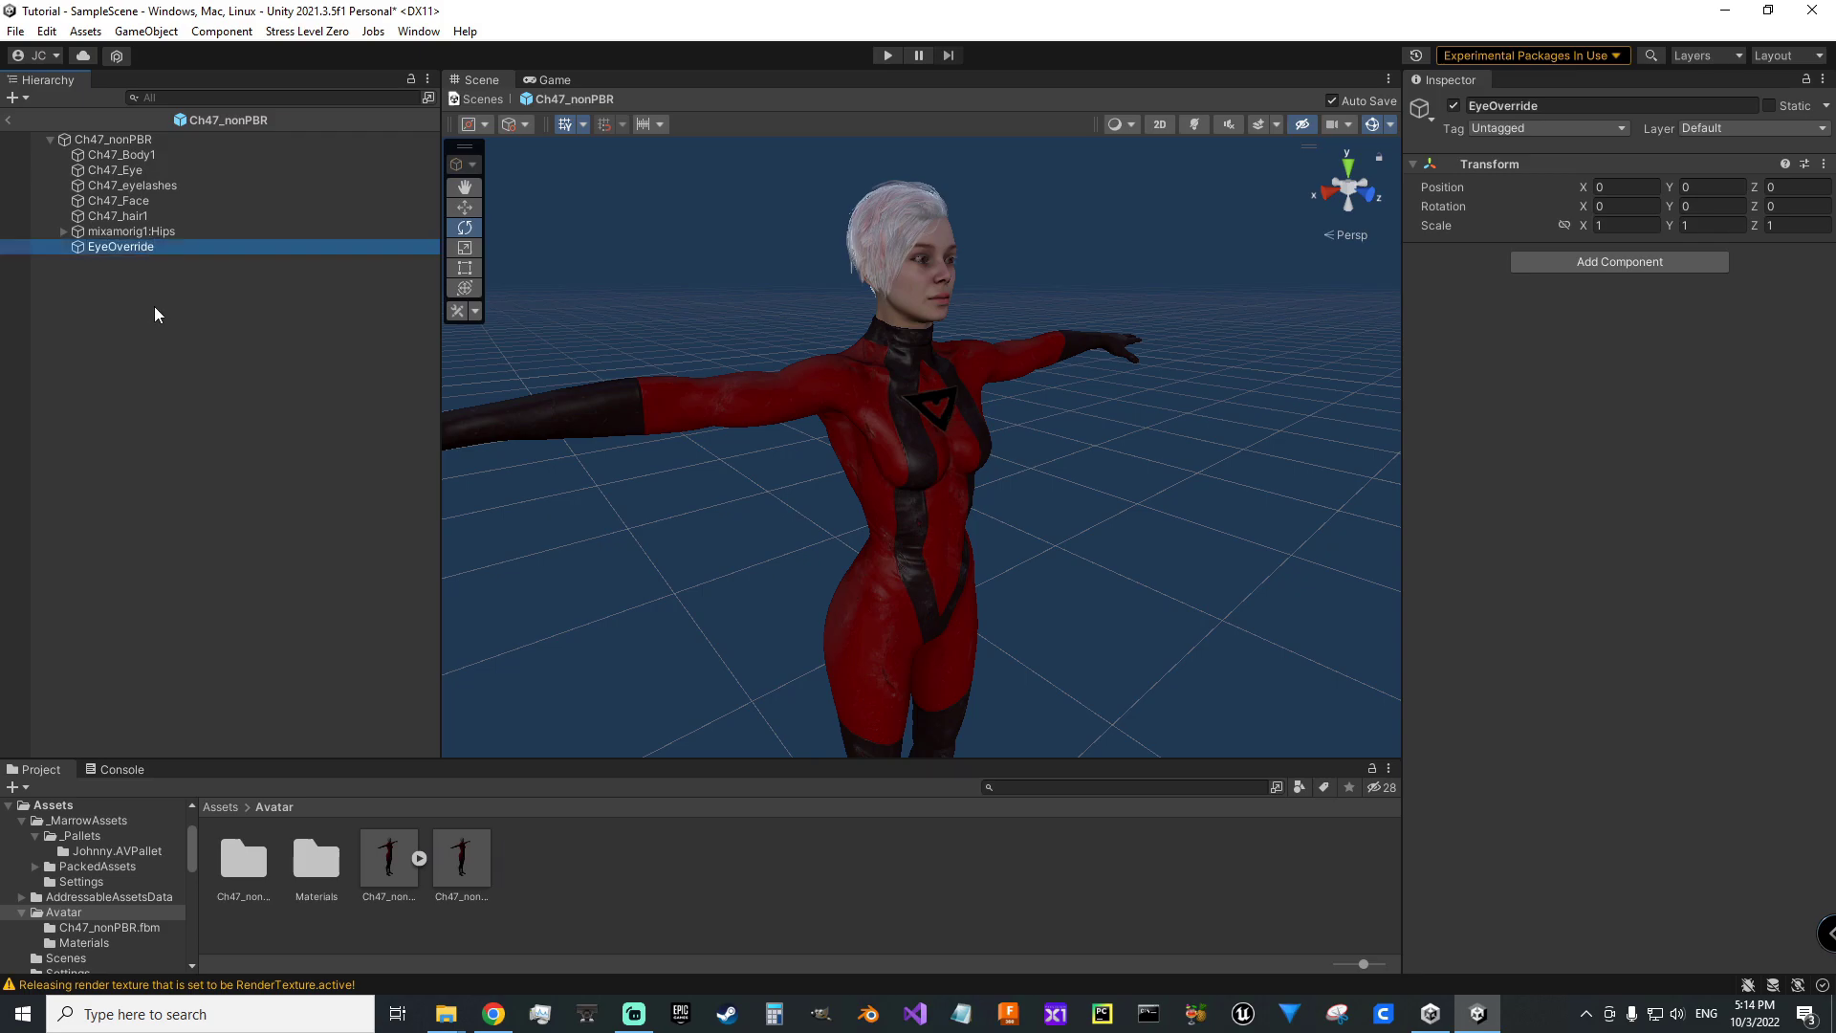
pyautogui.click(154, 308)
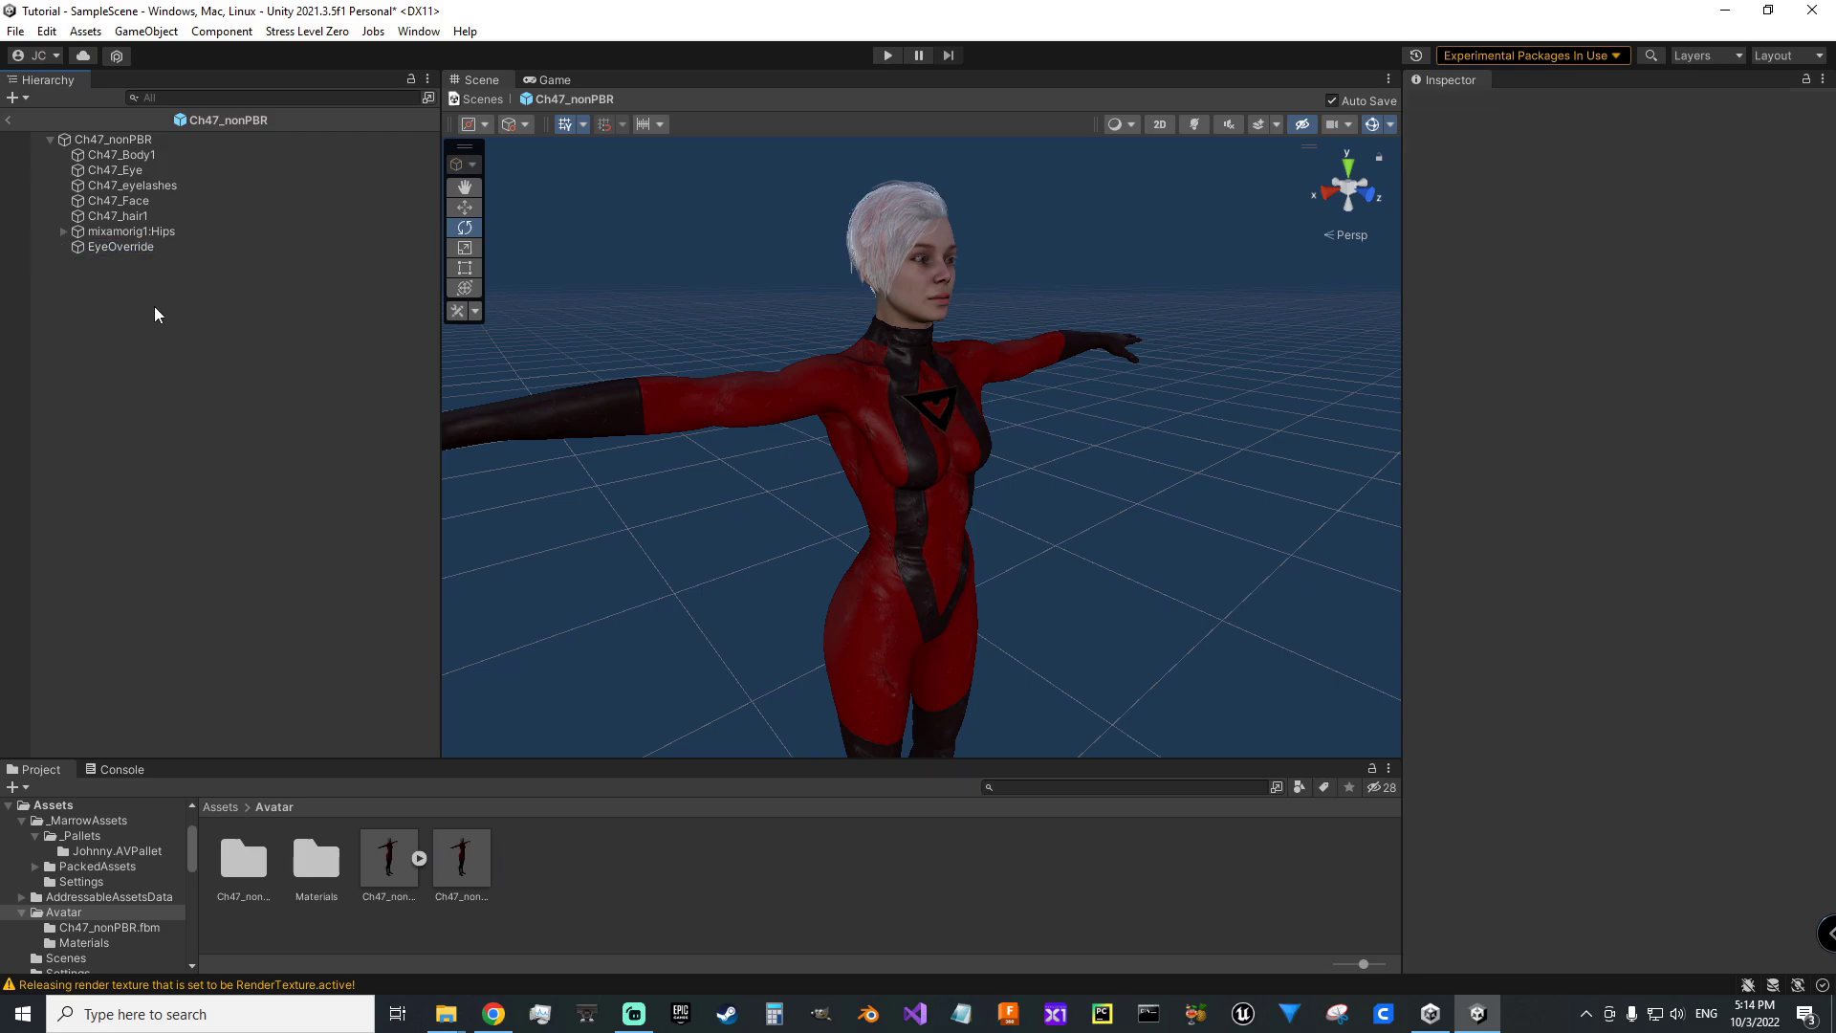
pyautogui.click(61, 140)
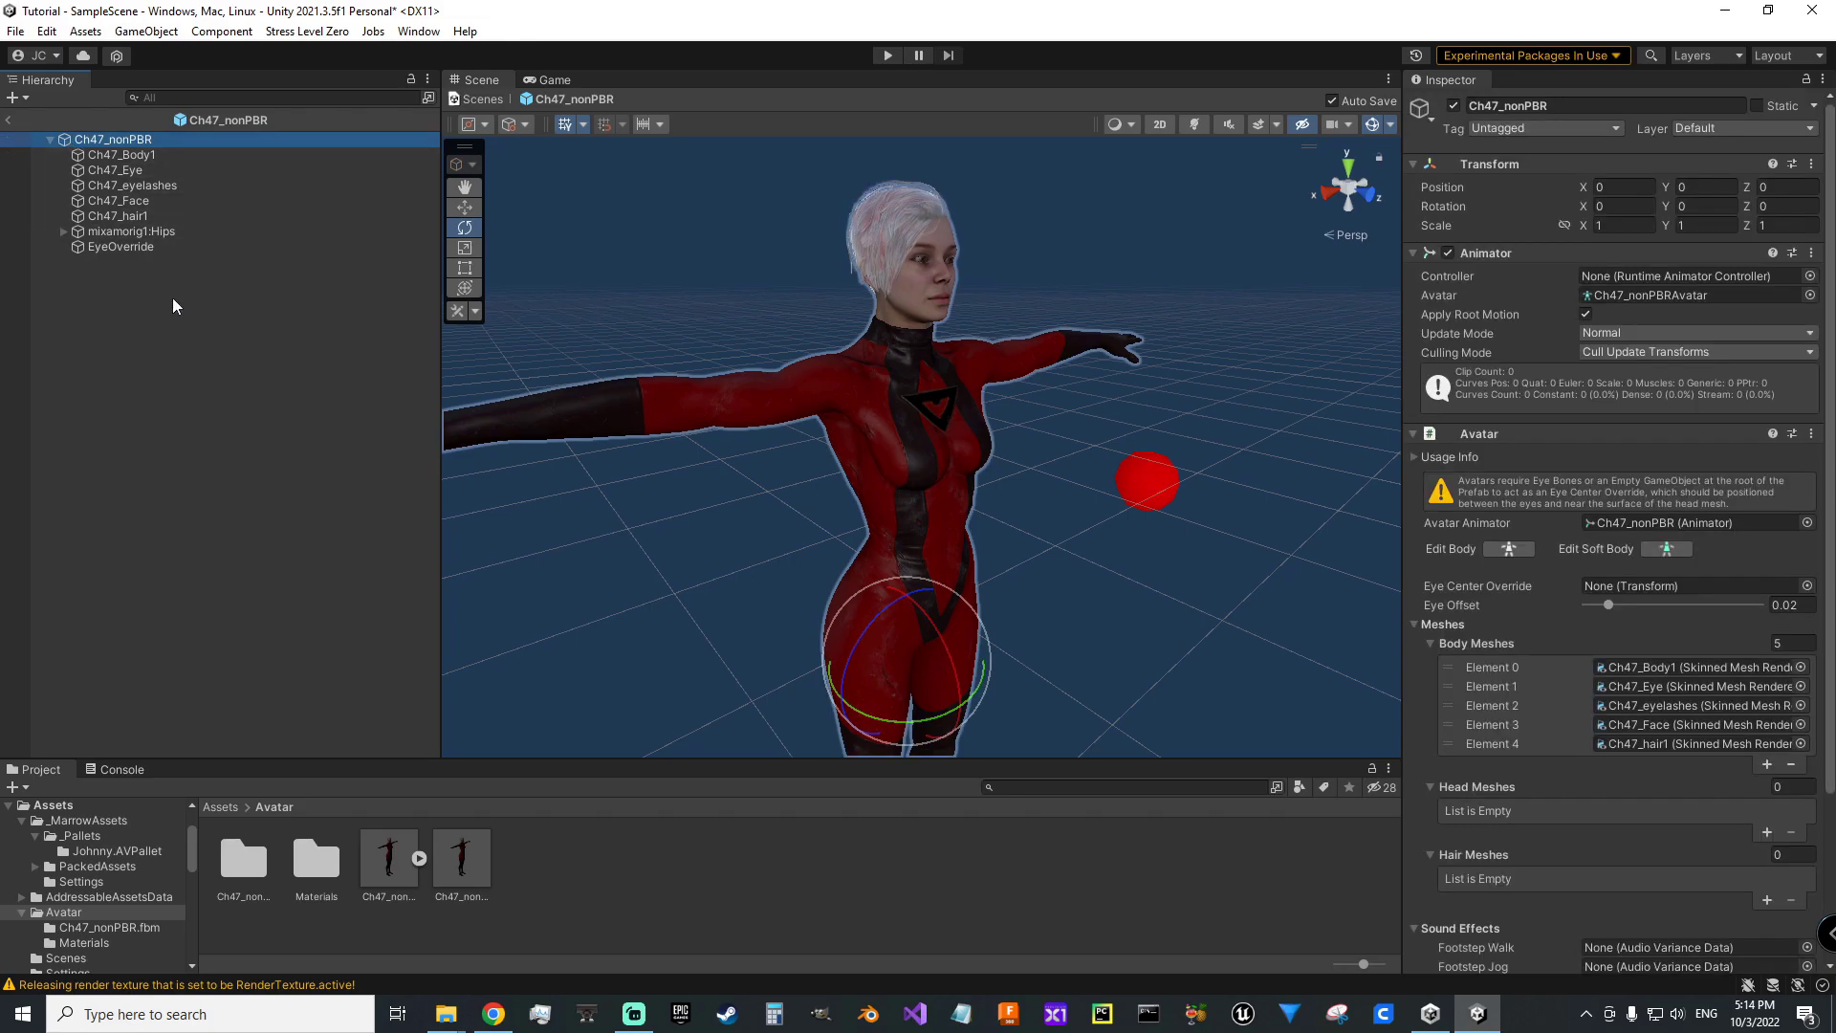
pyautogui.moveTo(78, 249); pyautogui.dragTo(1649, 585)
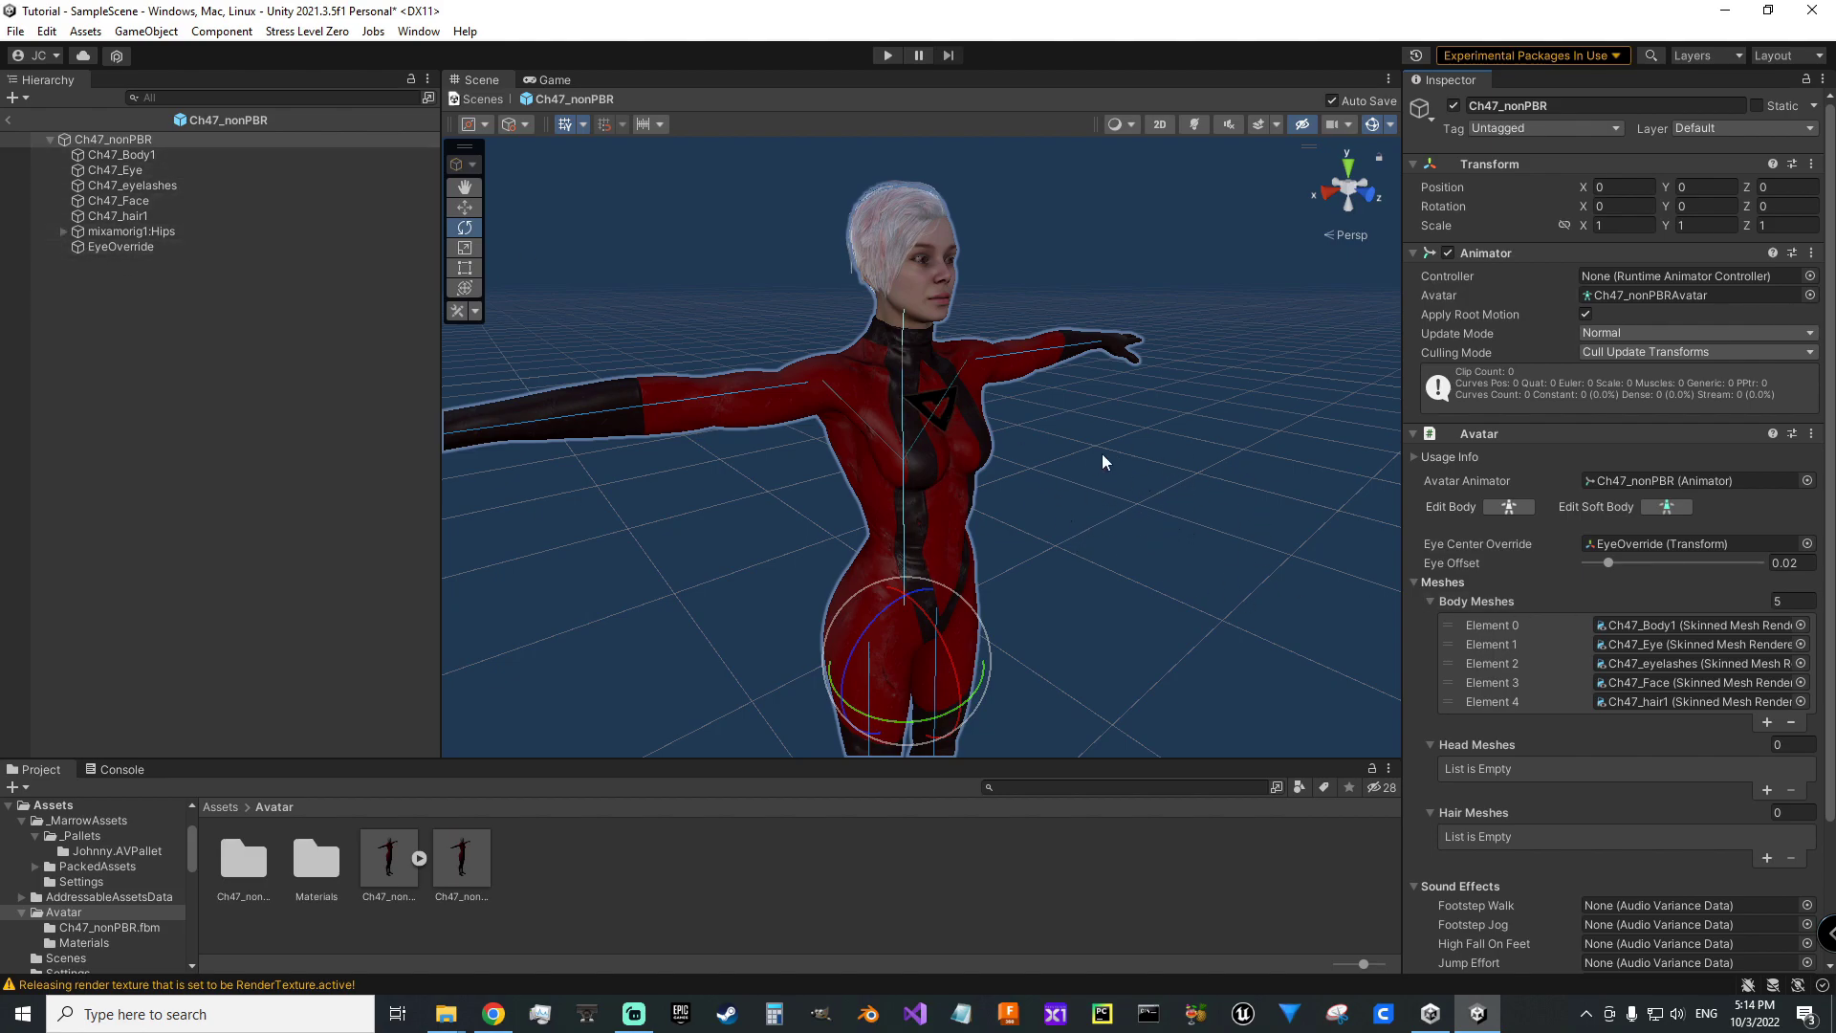
# - Raise EyeOverride from the floor up to the character's head height
pyautogui.moveTo(1194, 485); pyautogui.dragTo(1205, 542, button='right')
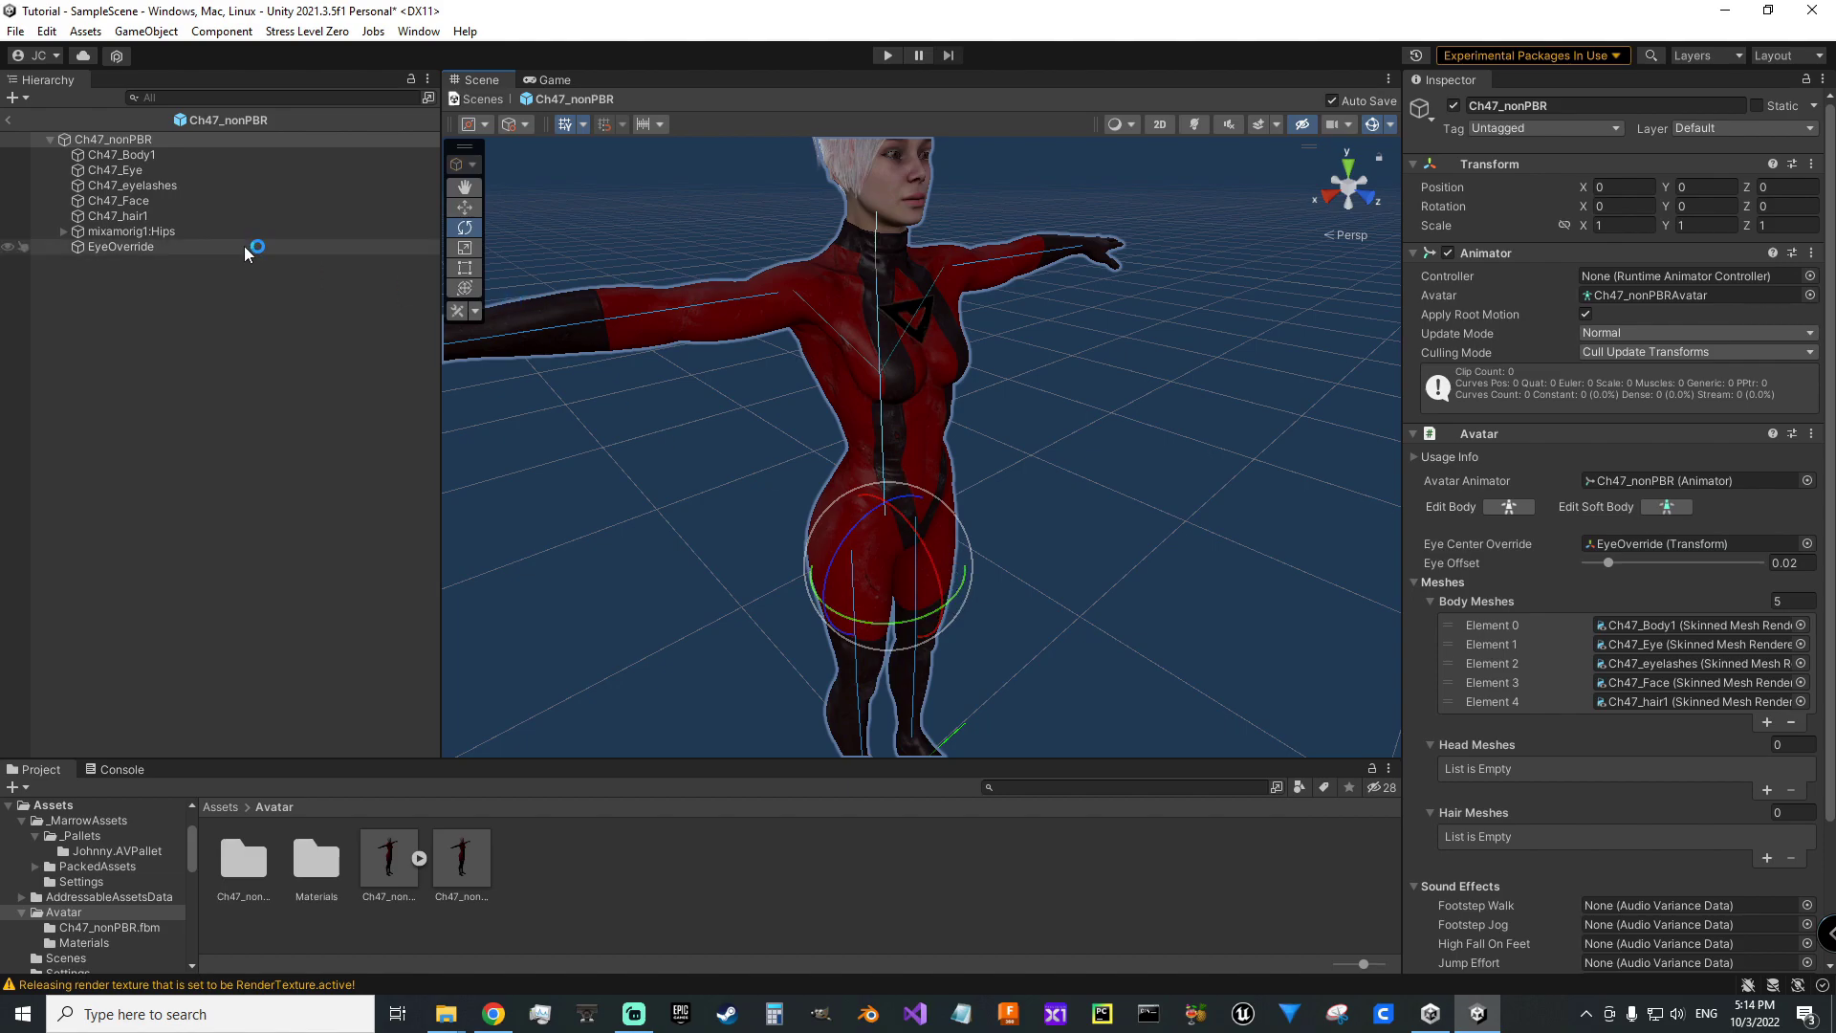
pyautogui.click(89, 245)
pyautogui.moveTo(1073, 555)
pyautogui.mouseDown(button='right')
pyautogui.moveTo(1127, 545)
pyautogui.moveTo(1137, 568)
pyautogui.moveTo(1096, 566)
pyautogui.mouseUp(button='right')
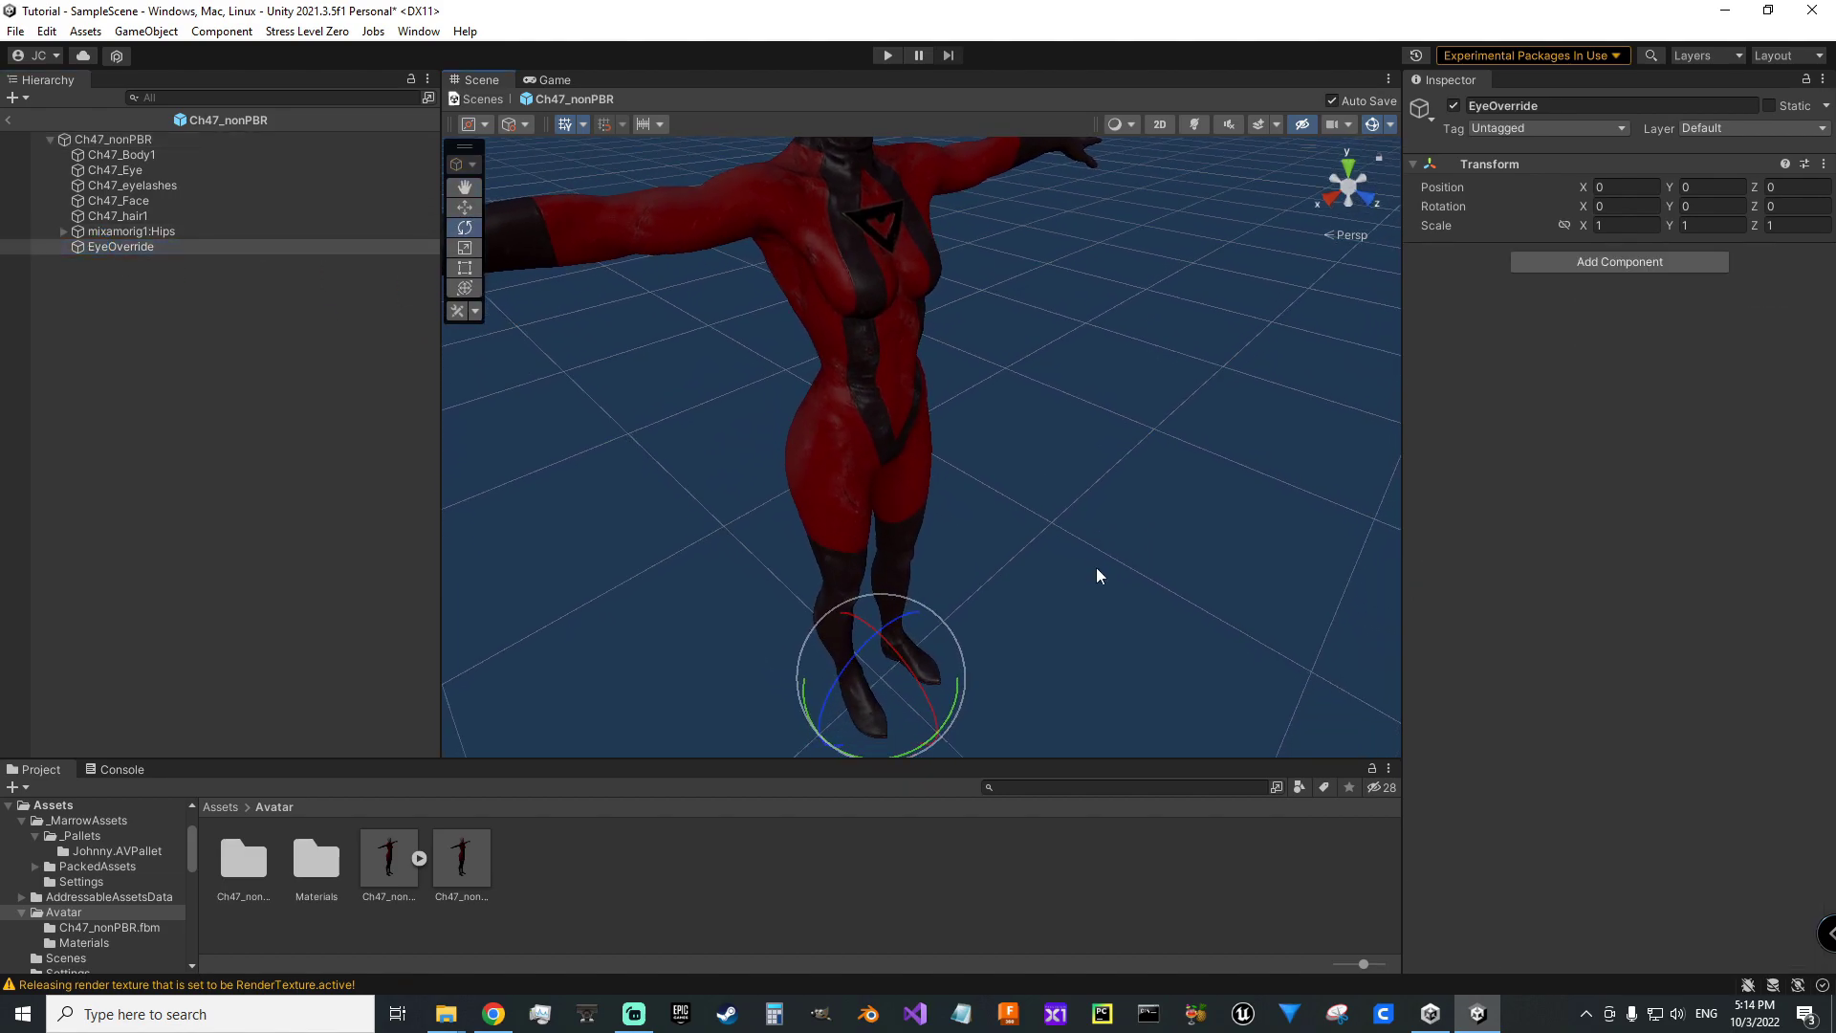
pyautogui.press('w')
pyautogui.moveTo(887, 639); pyautogui.dragTo(834, 307)
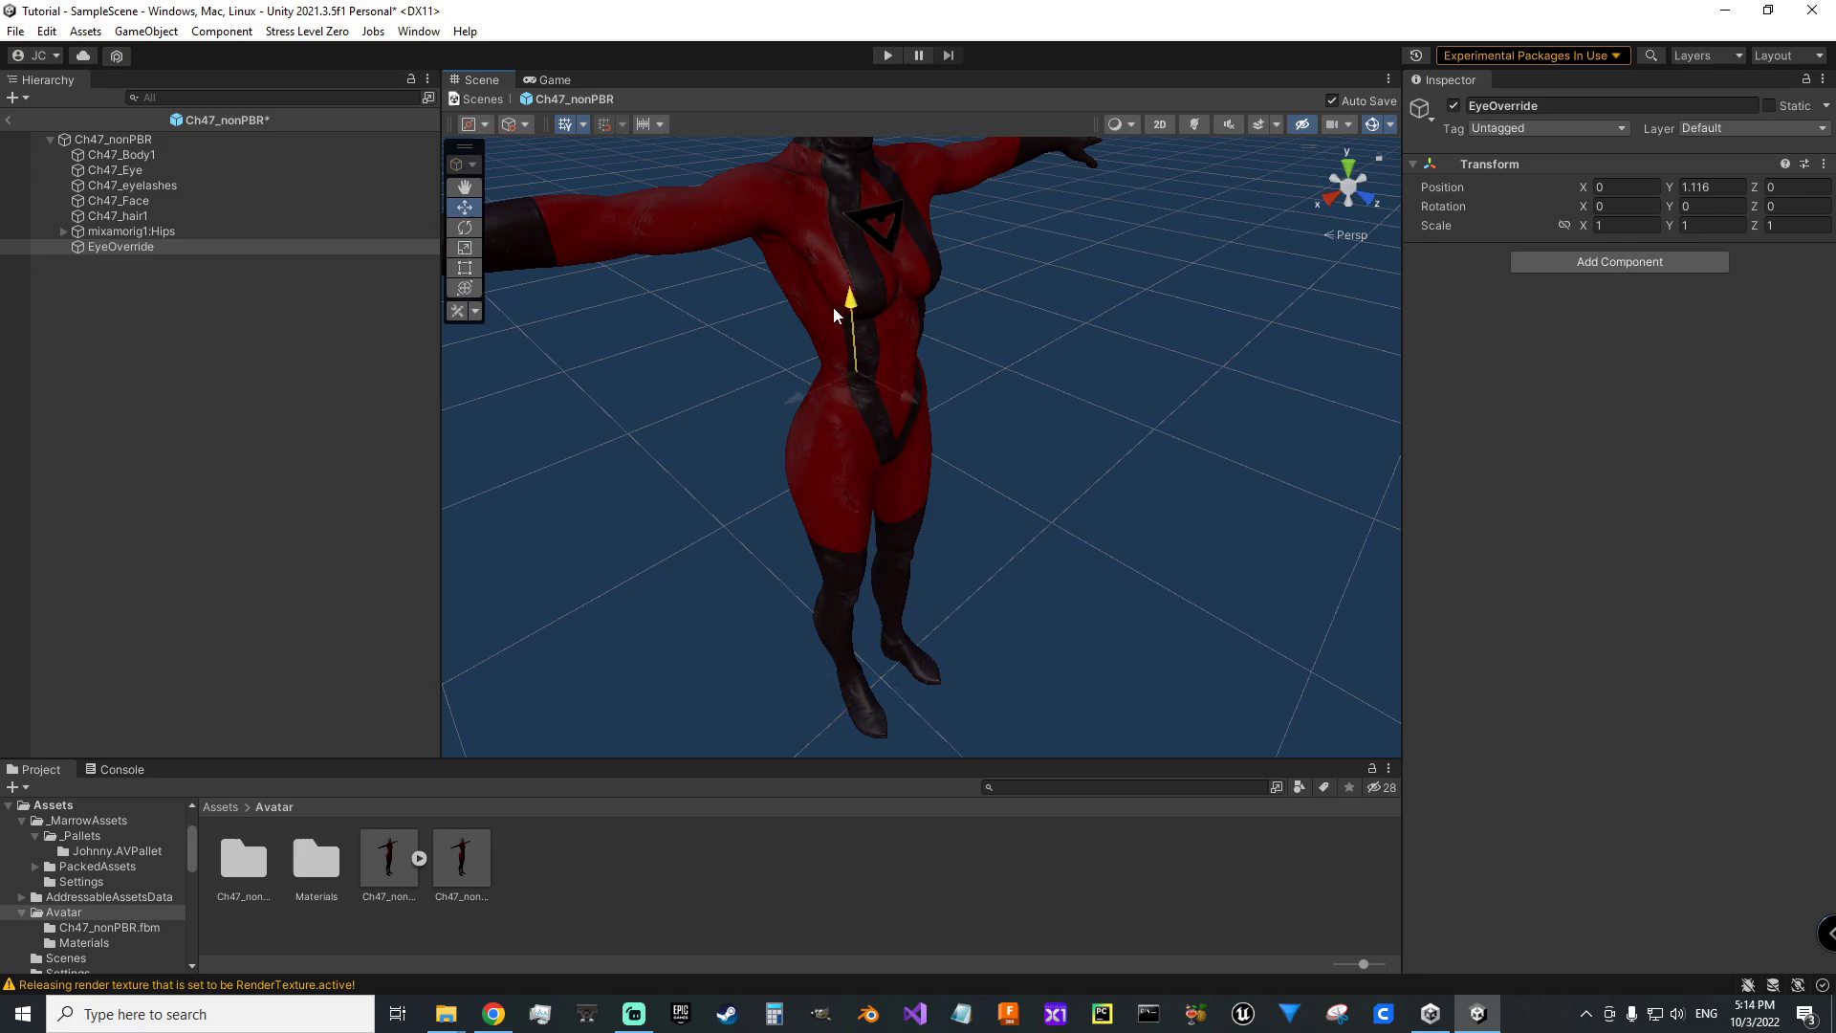
pyautogui.moveTo(834, 307); pyautogui.dragTo(961, 346, button='right')
pyautogui.moveTo(805, 449); pyautogui.dragTo(815, 163)
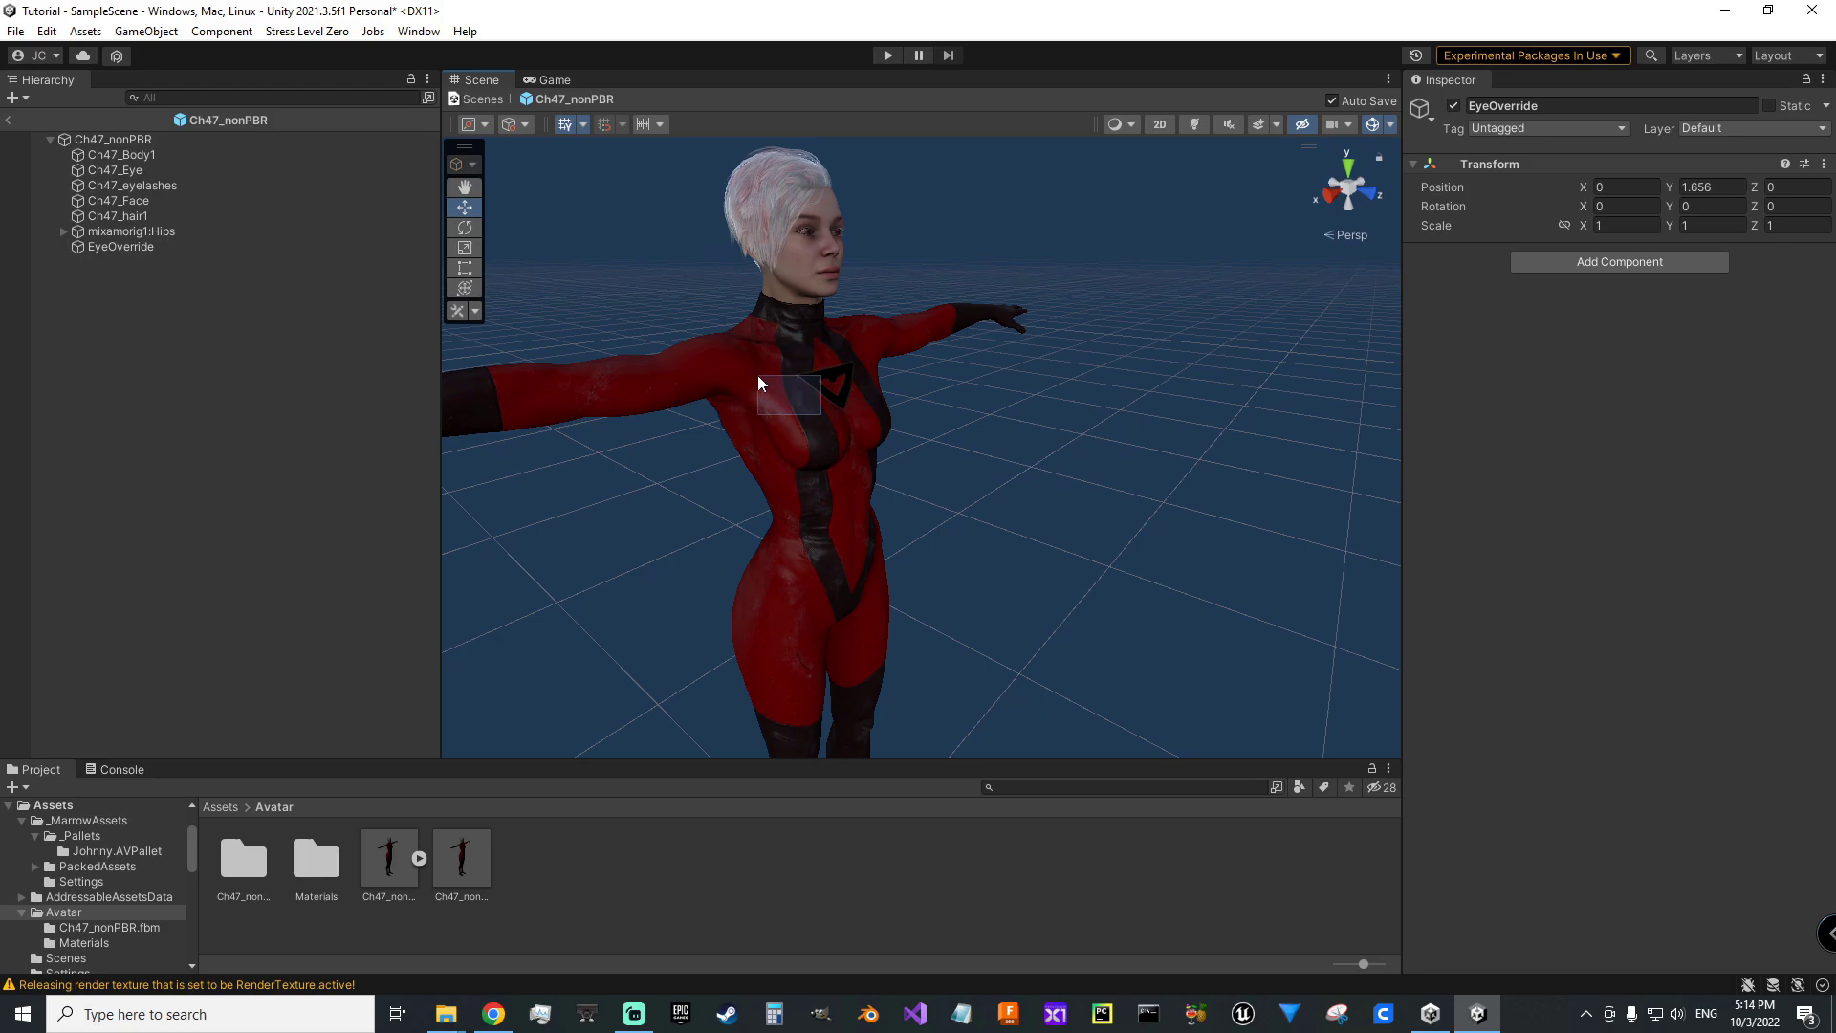
# - Push EyeOverride forward to the face, ending at Y 1.66, Z 0.097
pyautogui.click(574, 315)
pyautogui.click(86, 249)
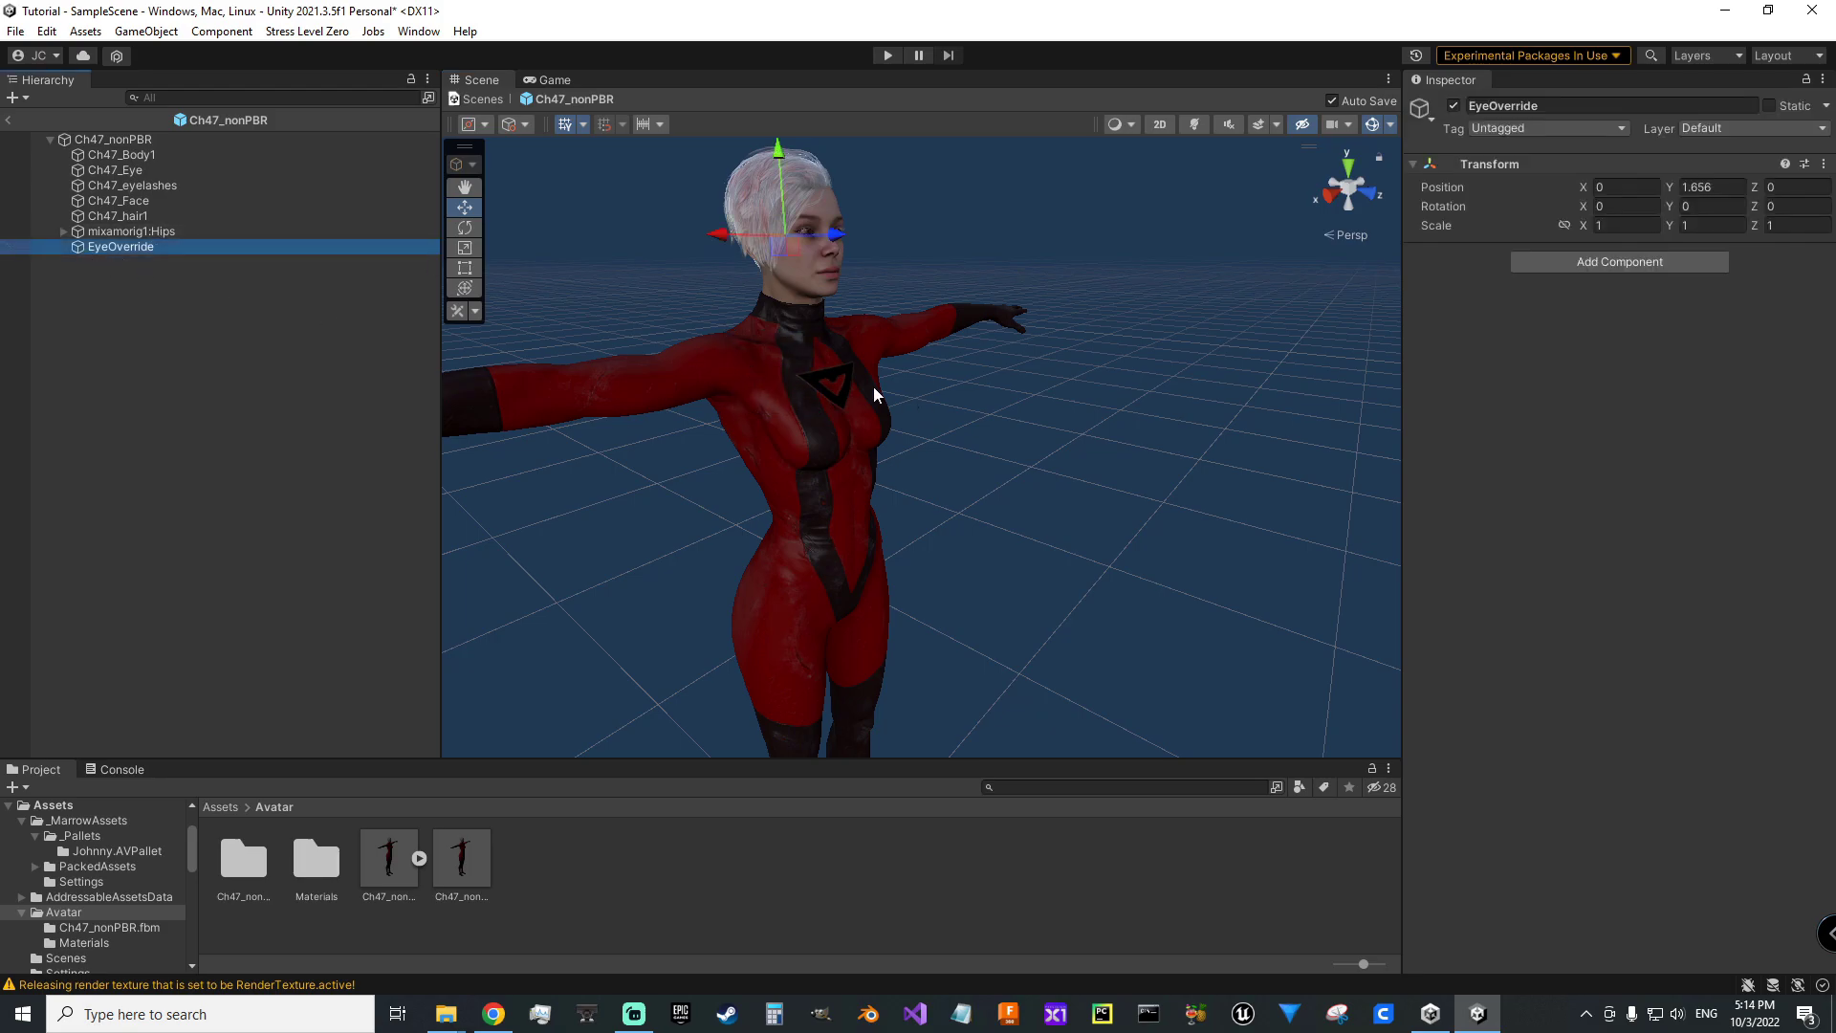
pyautogui.keyDown('alt'); pyautogui.moveTo(906, 411); pyautogui.dragTo(1100, 411); pyautogui.keyUp('alt')
pyautogui.moveTo(882, 248); pyautogui.dragTo(960, 240)
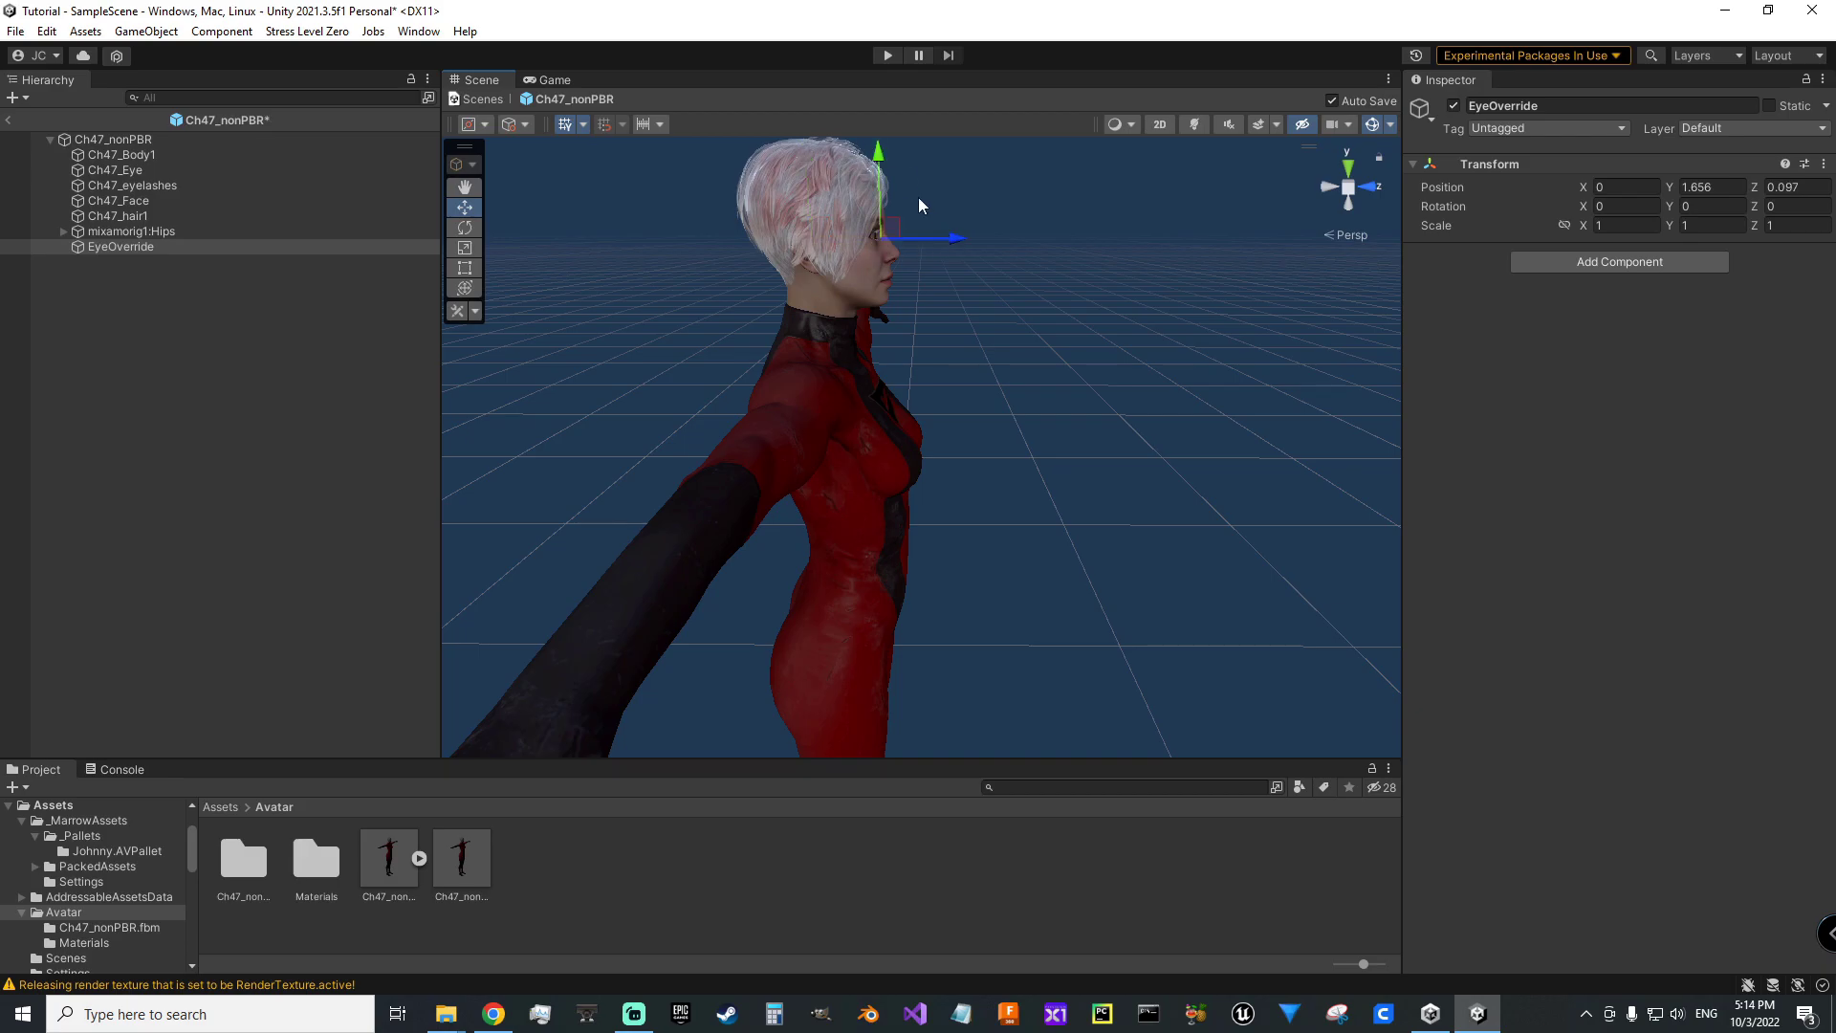
pyautogui.moveTo(879, 164); pyautogui.dragTo(879, 160)
pyautogui.keyDown('alt'); pyautogui.moveTo(1065, 393); pyautogui.dragTo(871, 490); pyautogui.keyUp('alt')
pyautogui.click(133, 248)
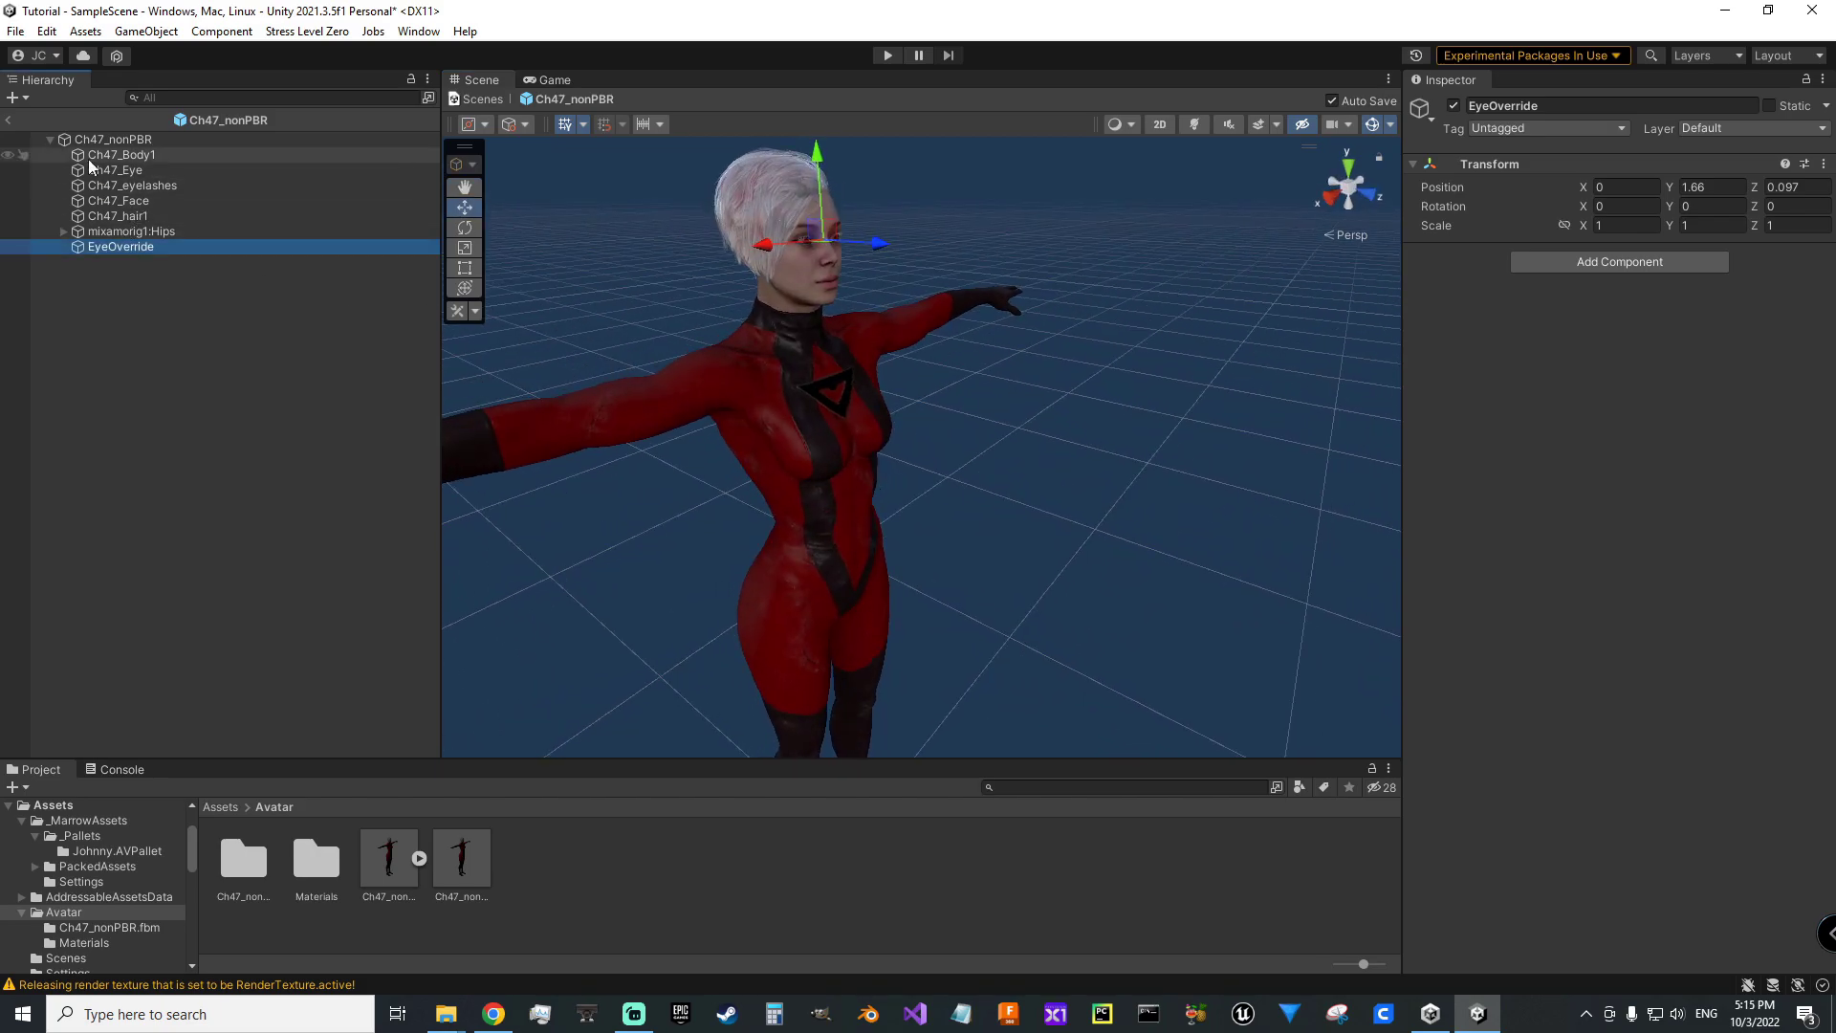
# - Remove hair1, Face, eyelashes and Eye from Body Meshes, leaving only Ch47_Body1
pyautogui.click(66, 138)
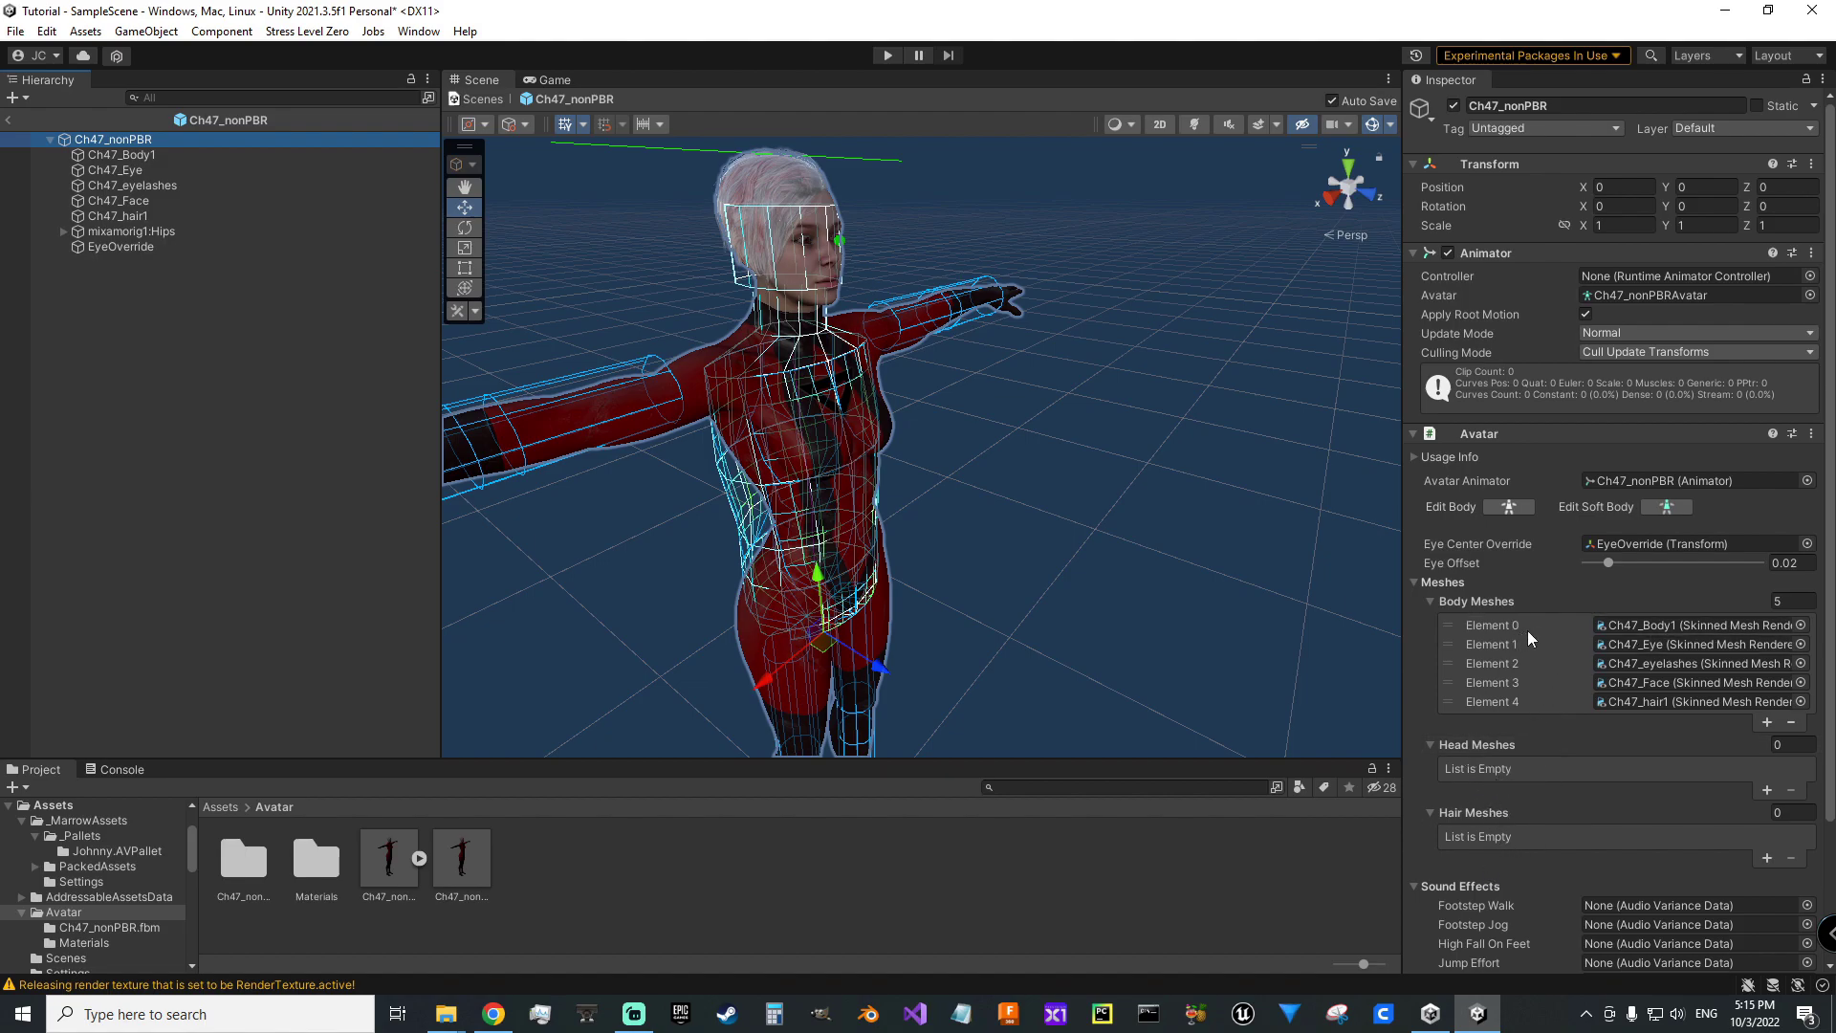
pyautogui.click(1503, 704)
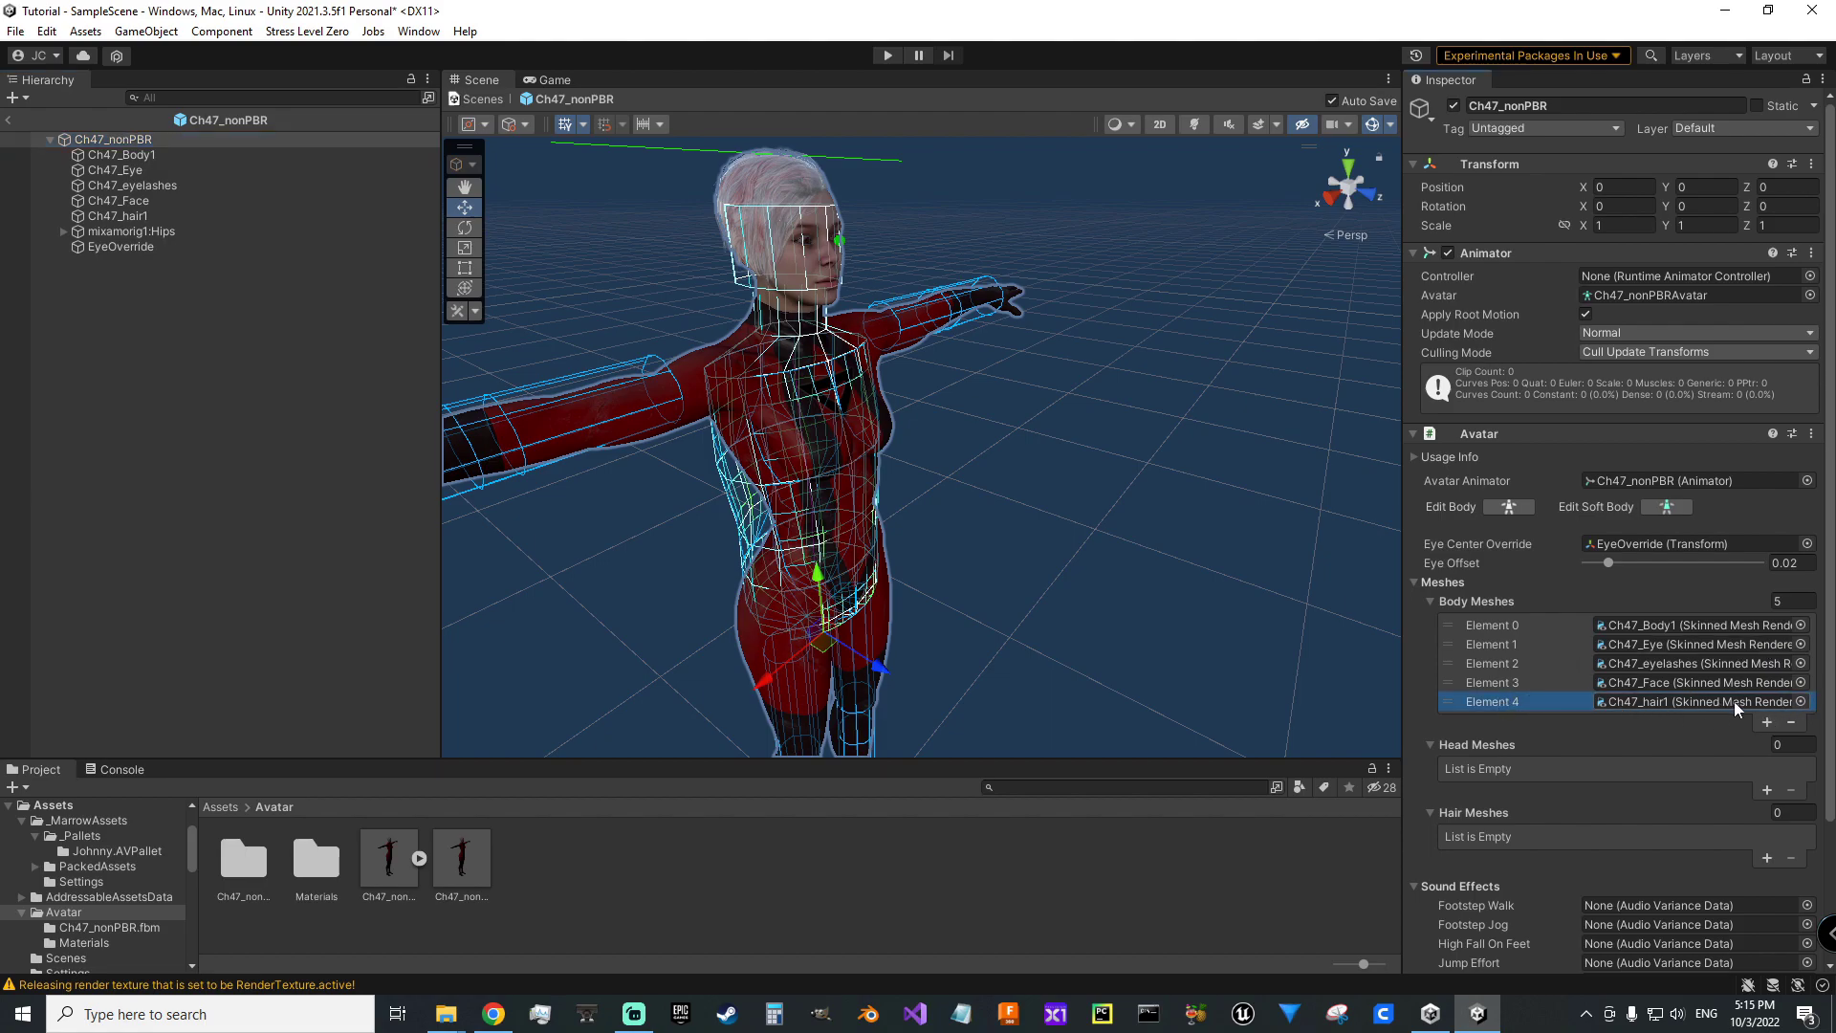
pyautogui.click(1791, 723)
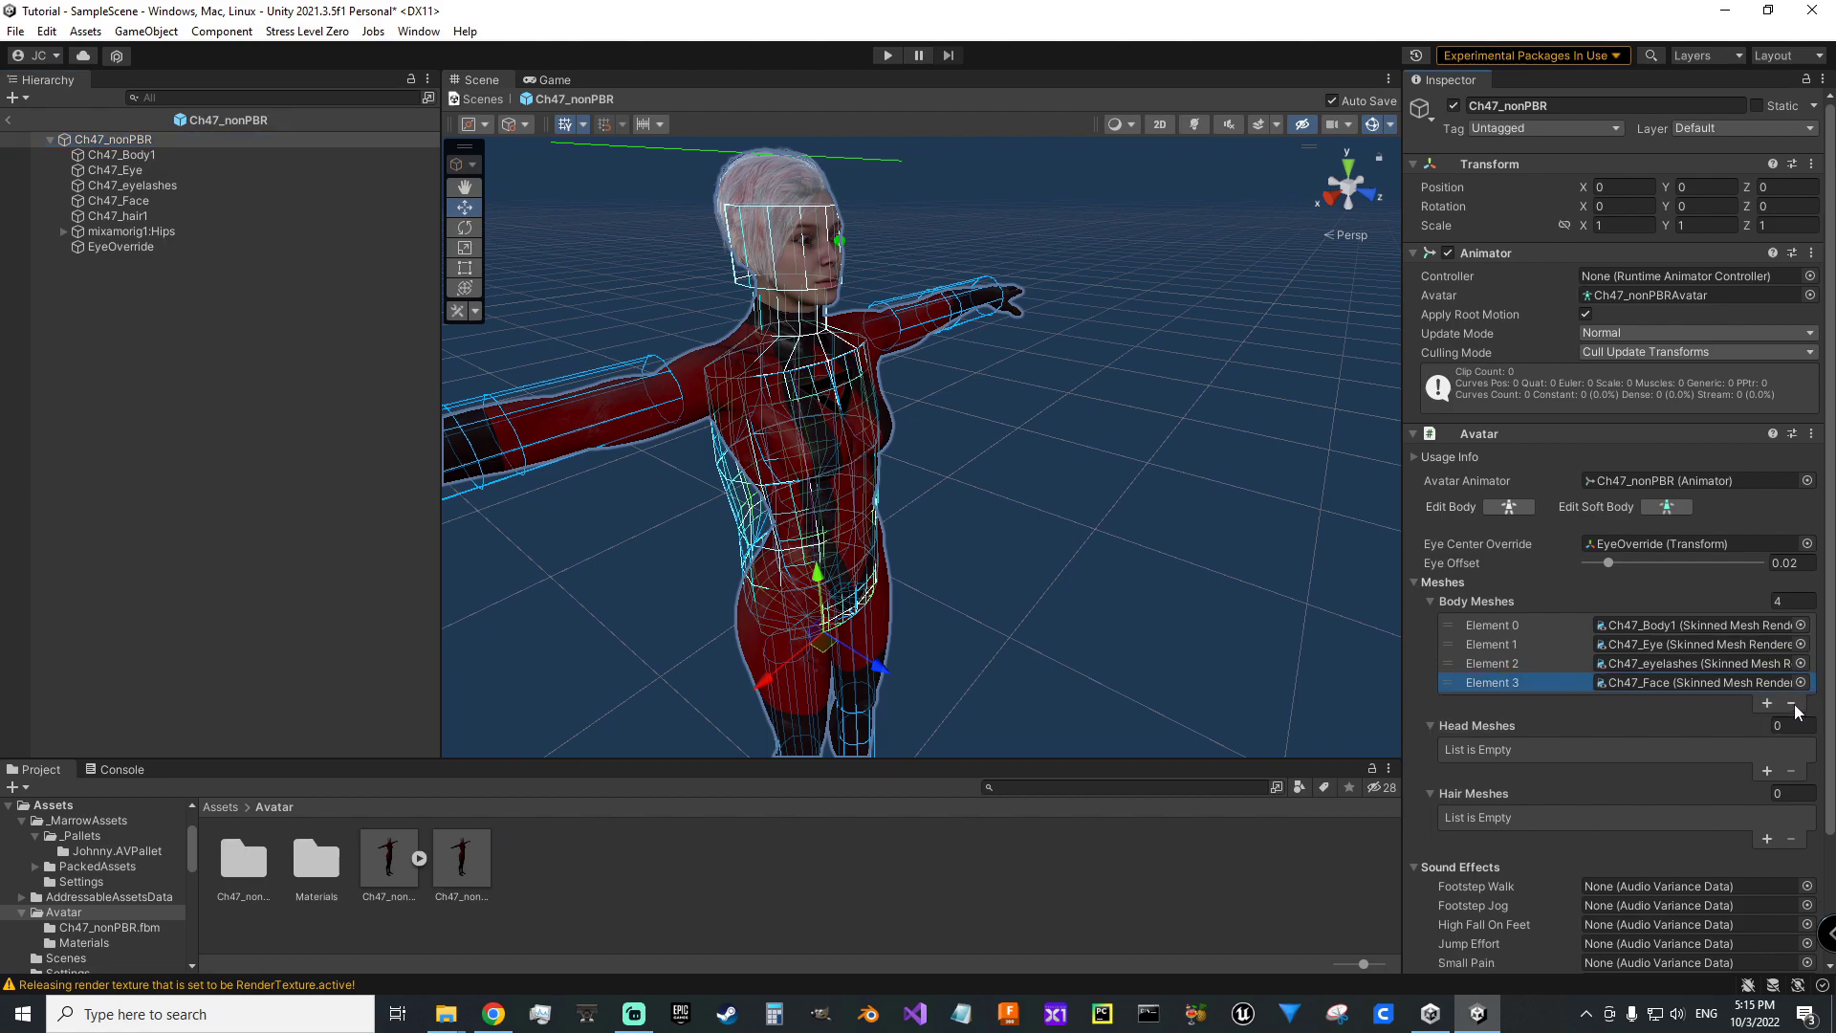
pyautogui.click(1792, 703)
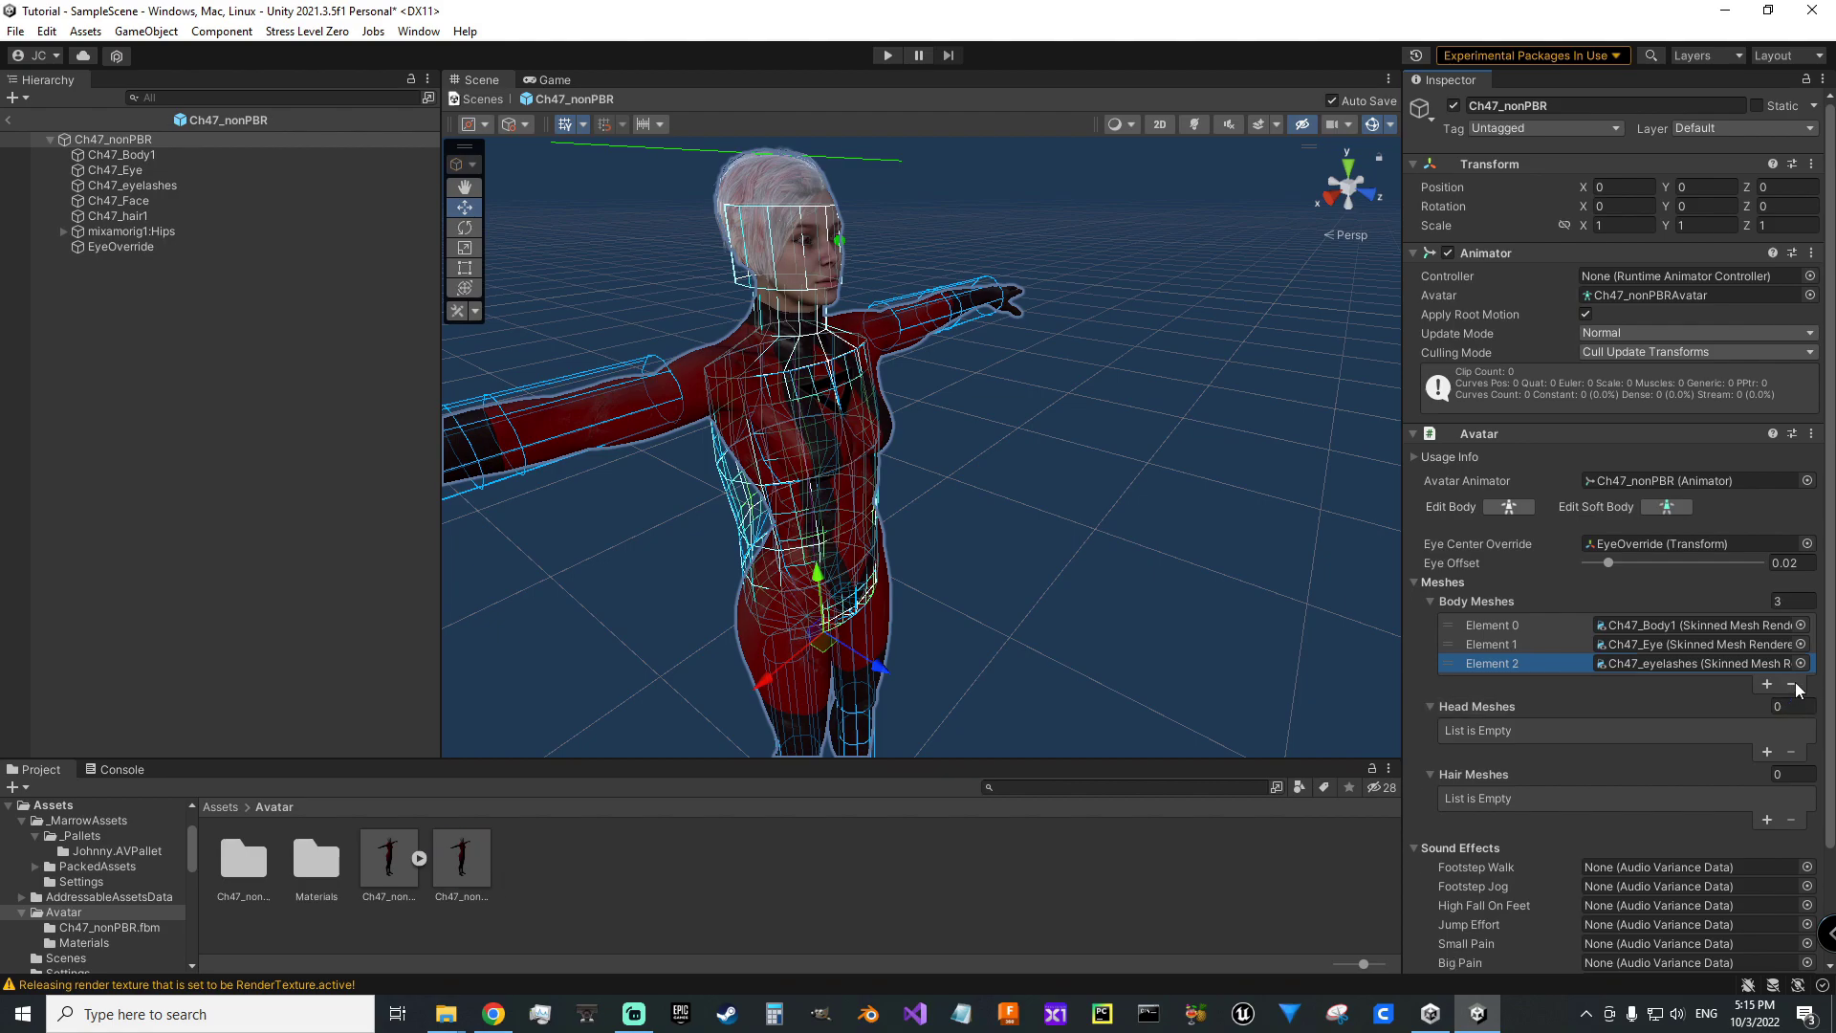
pyautogui.click(1792, 684)
pyautogui.click(1791, 665)
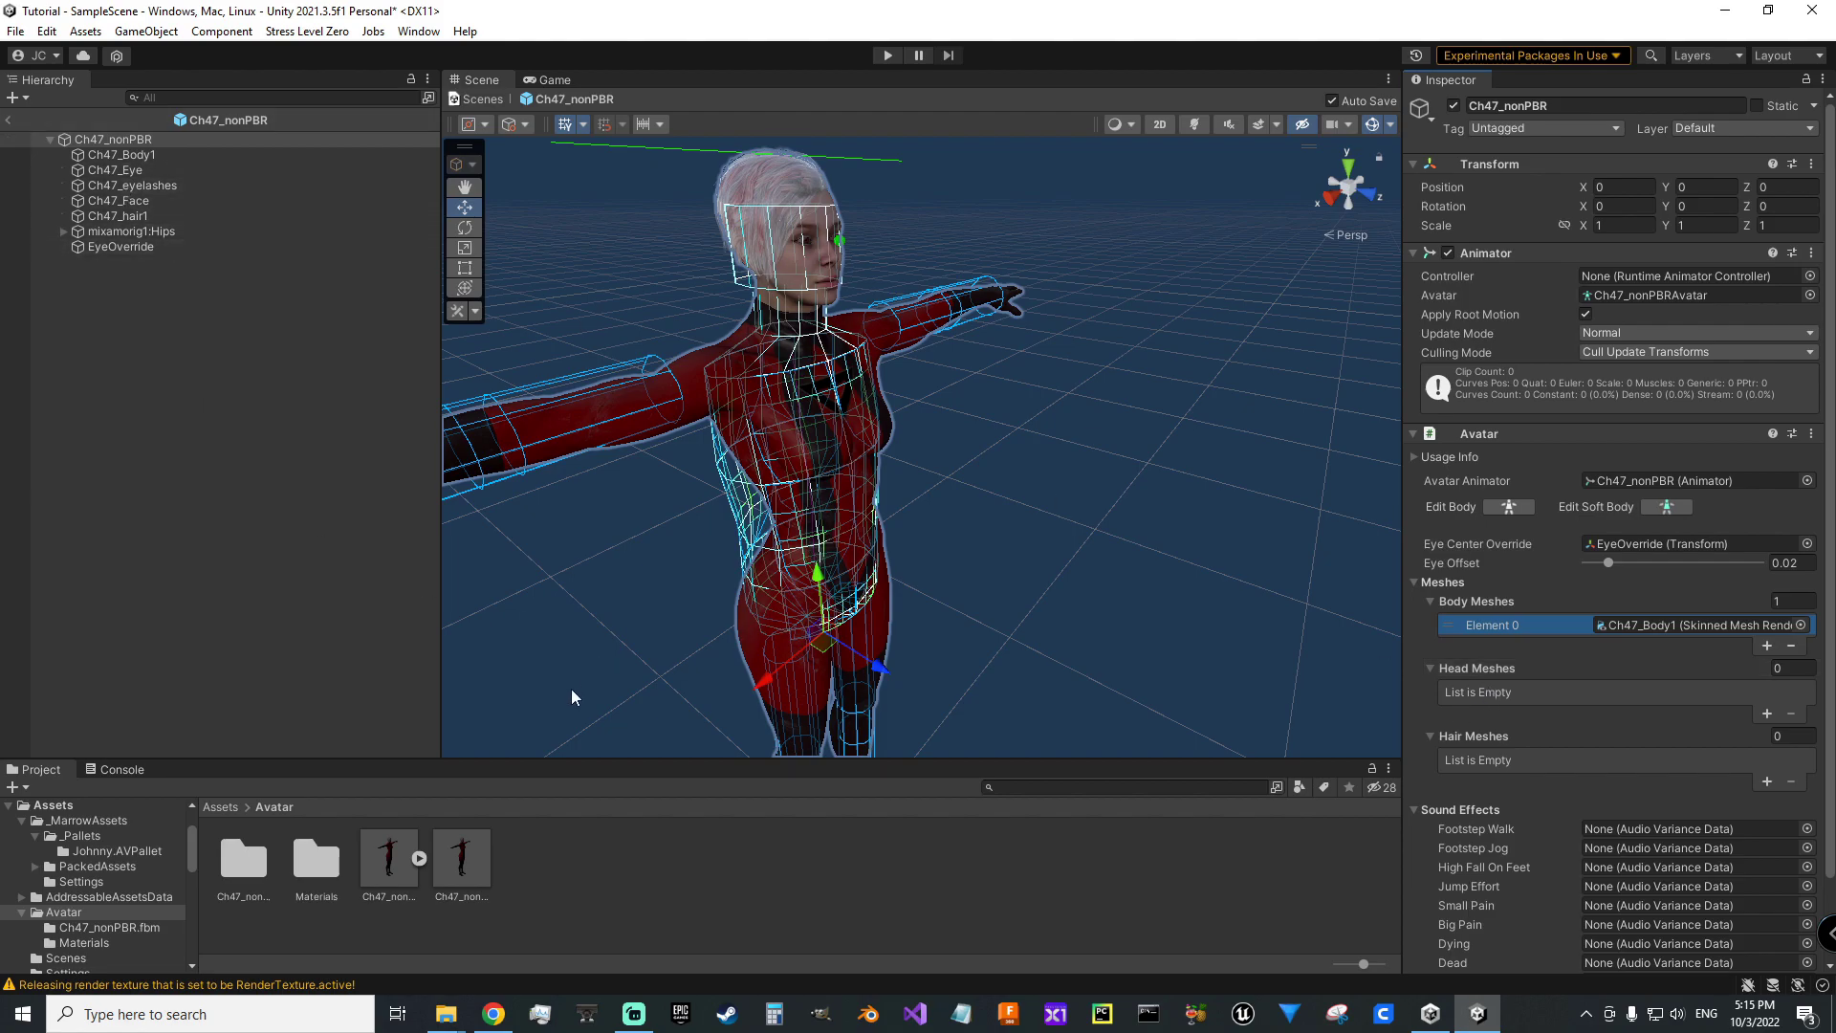
pyautogui.click(420, 858)
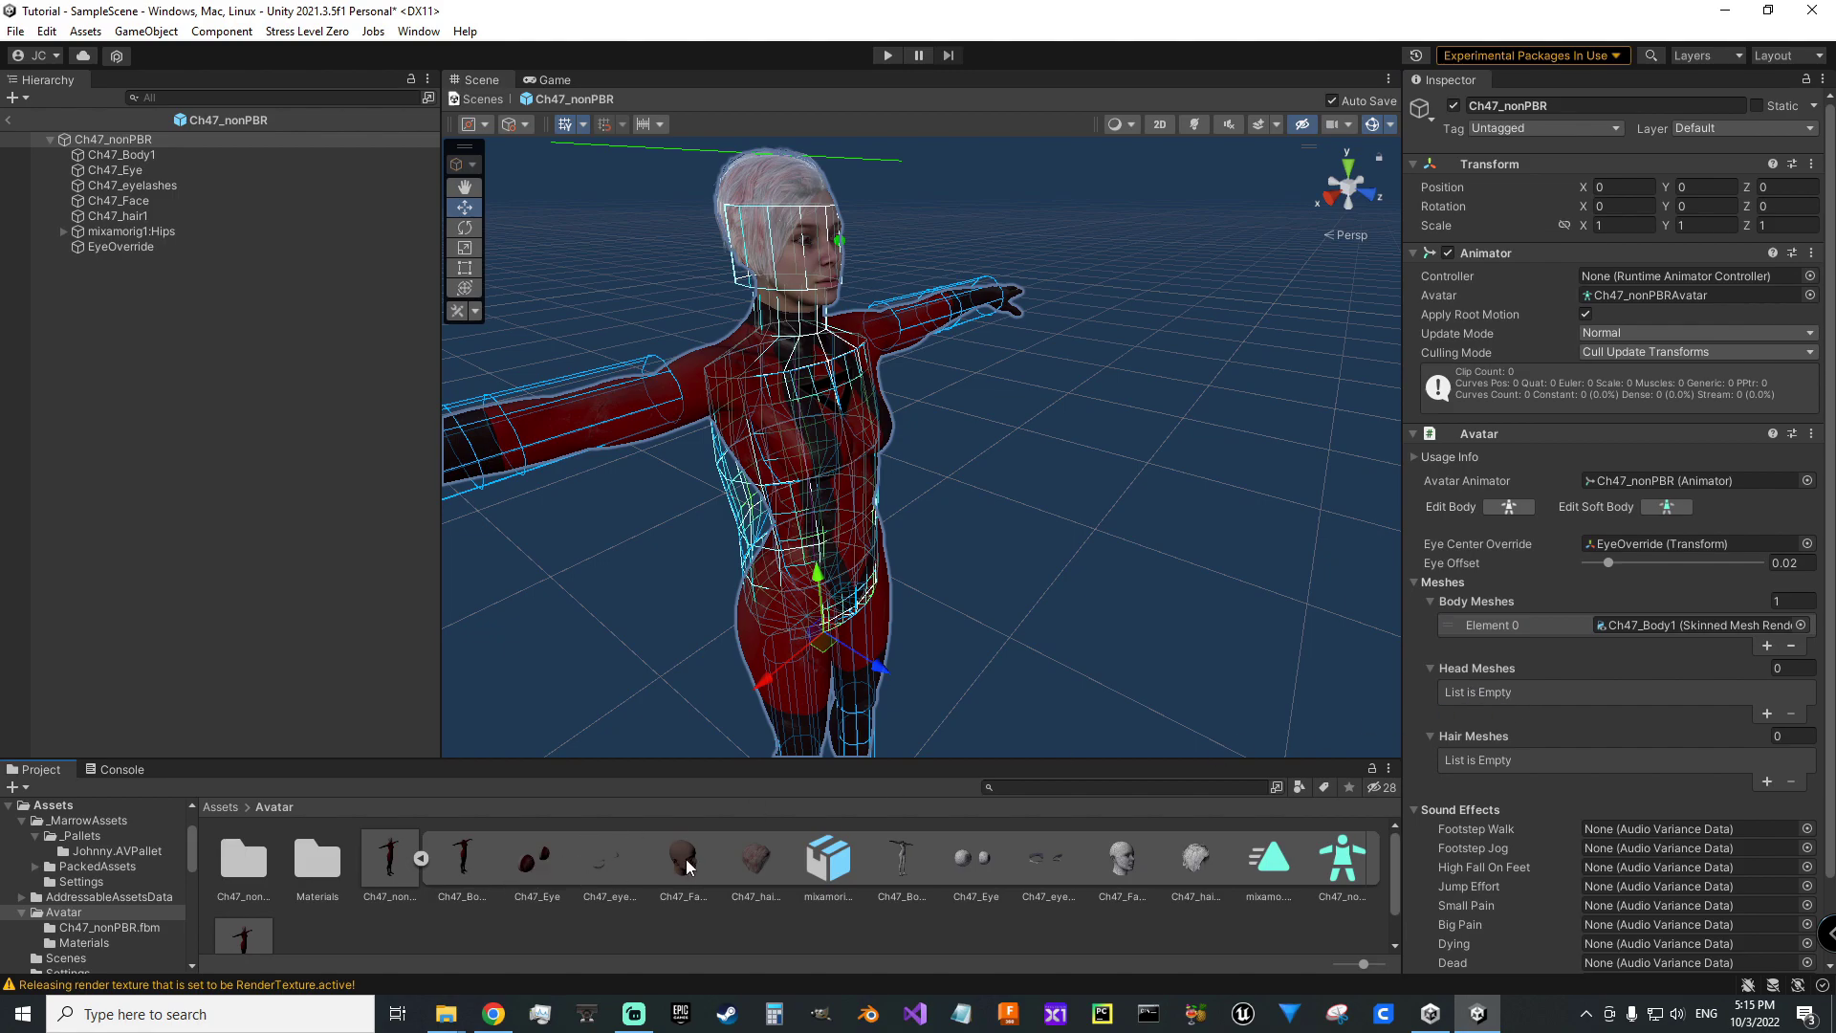
# - Add Ch47_Face, Ch47_Eye and Ch47_eyelashes to Head Meshes and Ch47_hair1 to Hair Meshes
pyautogui.moveTo(683, 860); pyautogui.dragTo(1436, 690)
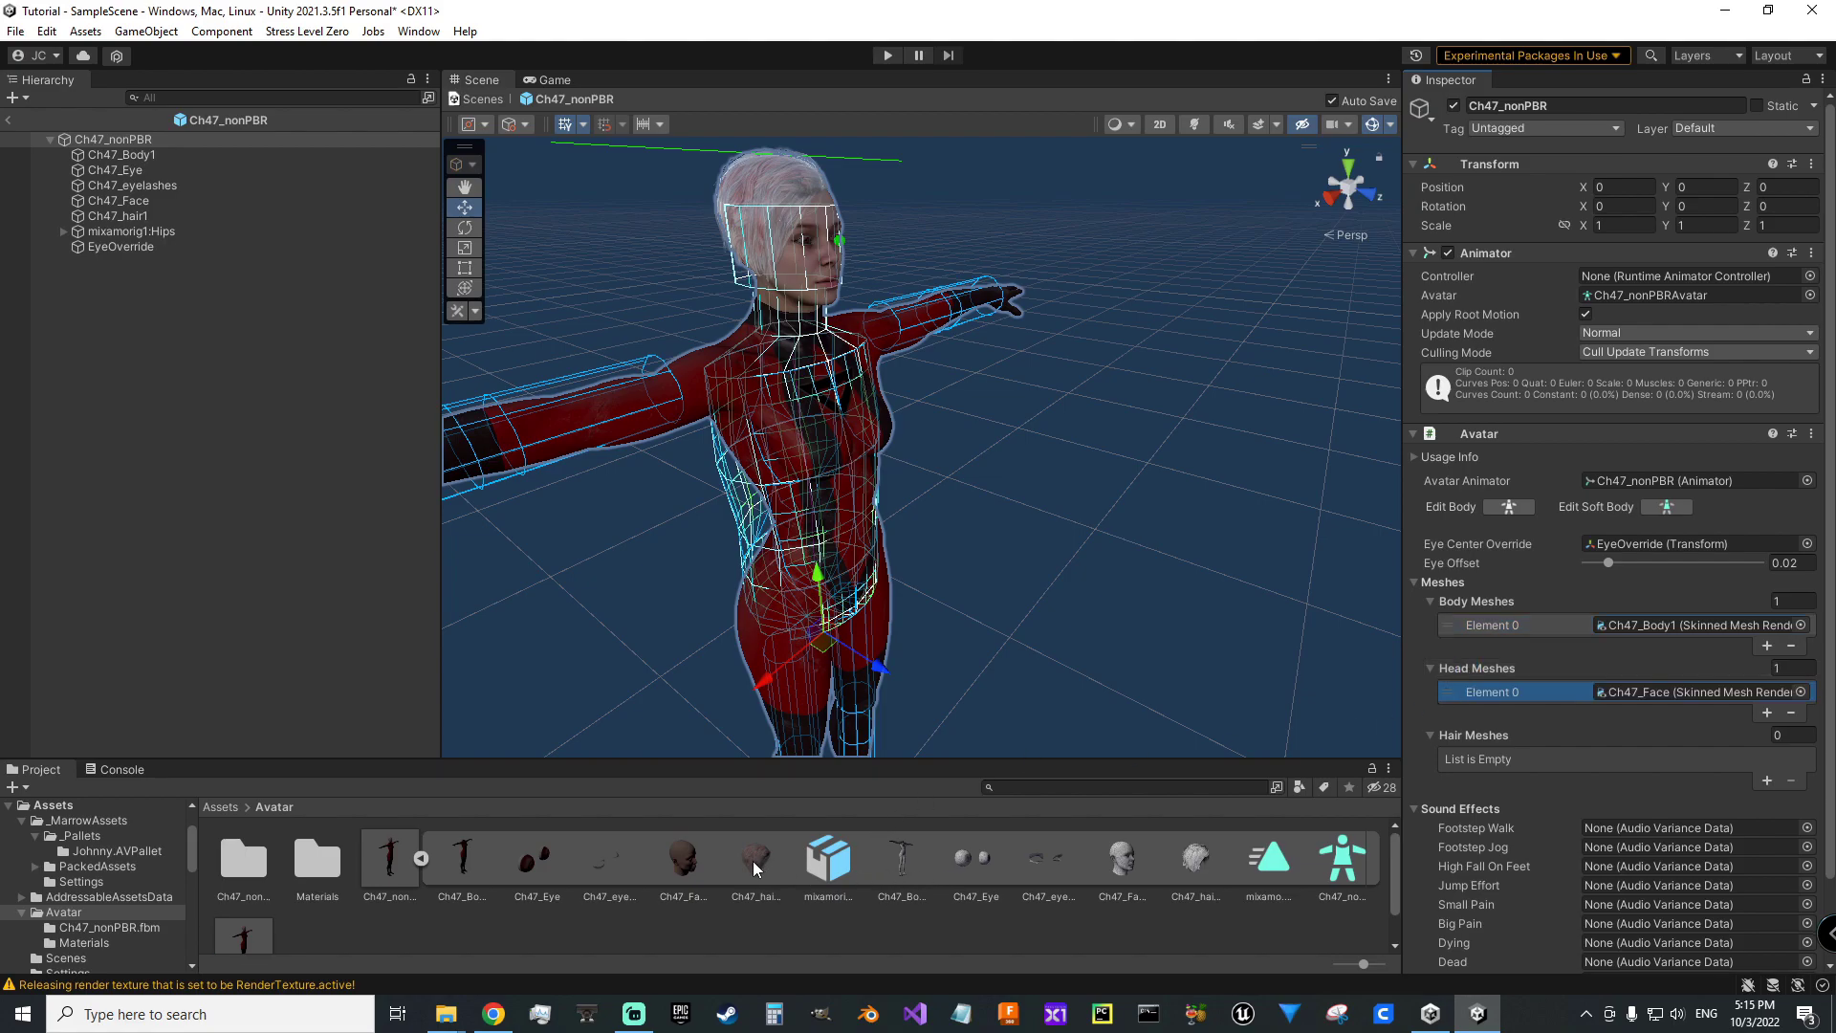
pyautogui.moveTo(754, 859); pyautogui.dragTo(1471, 743)
pyautogui.moveTo(532, 856); pyautogui.dragTo(1474, 673)
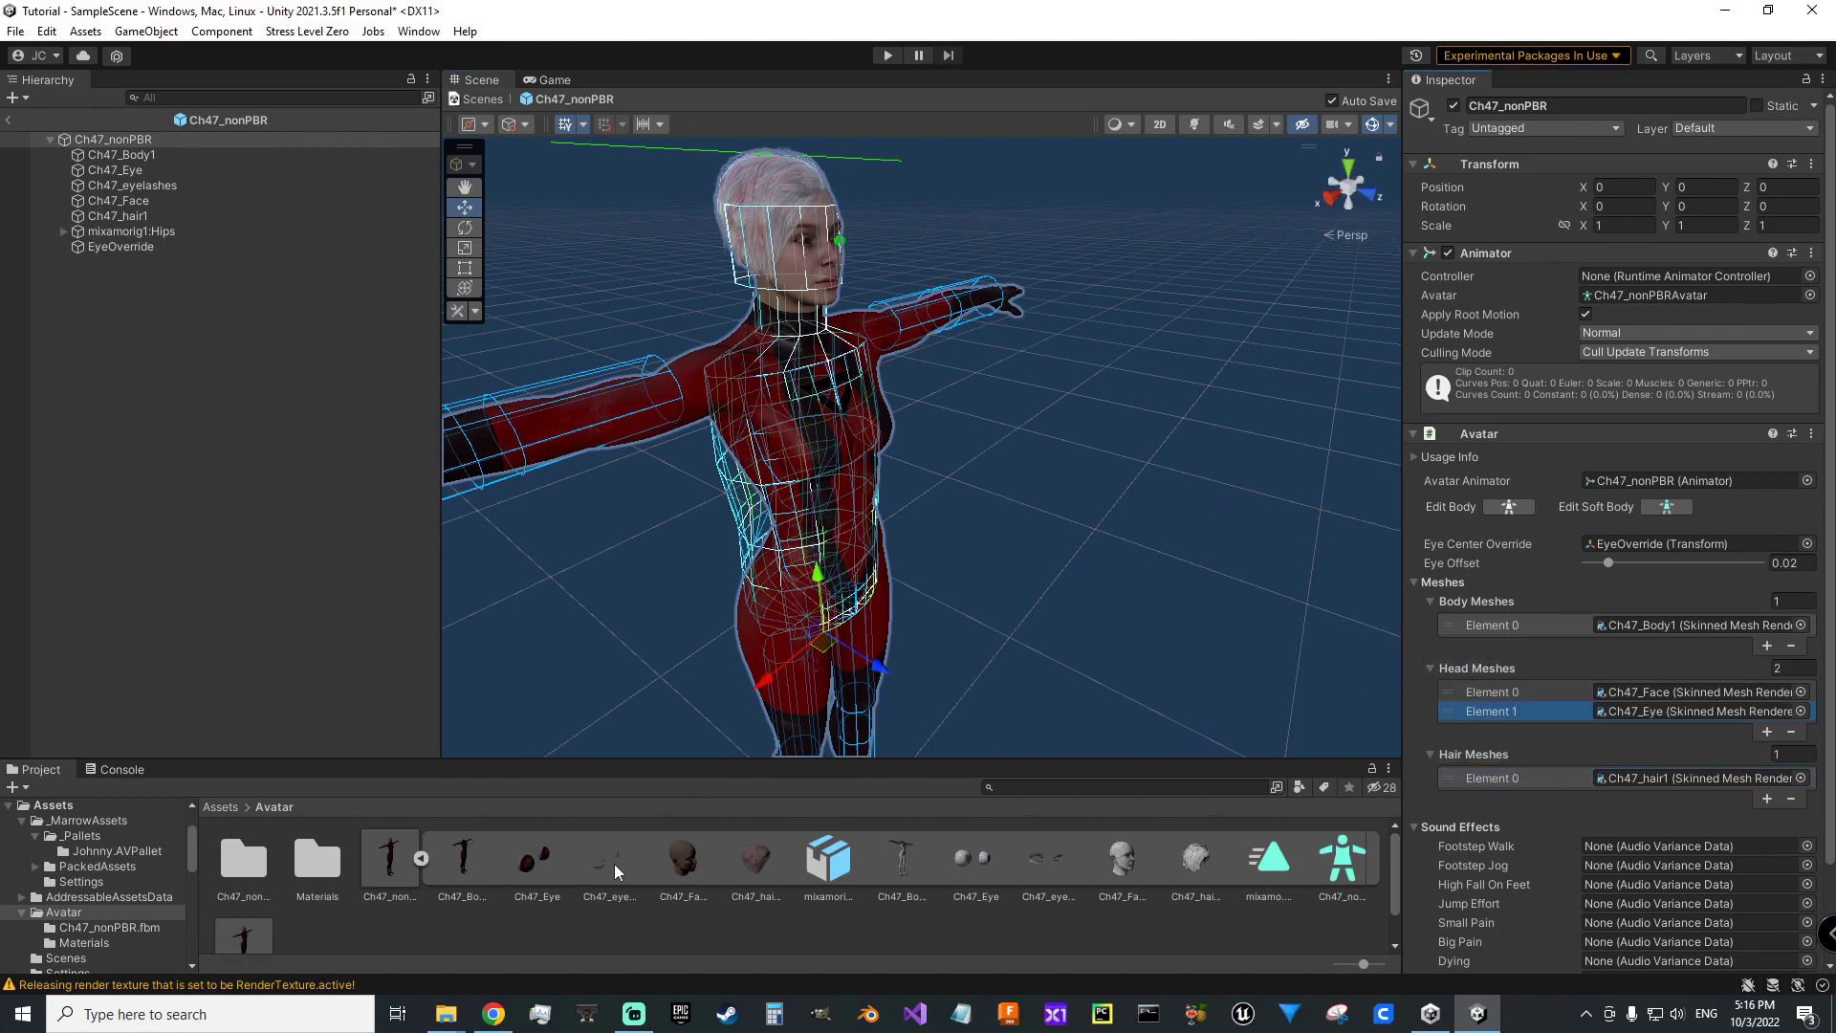
pyautogui.moveTo(602, 863); pyautogui.dragTo(1482, 669)
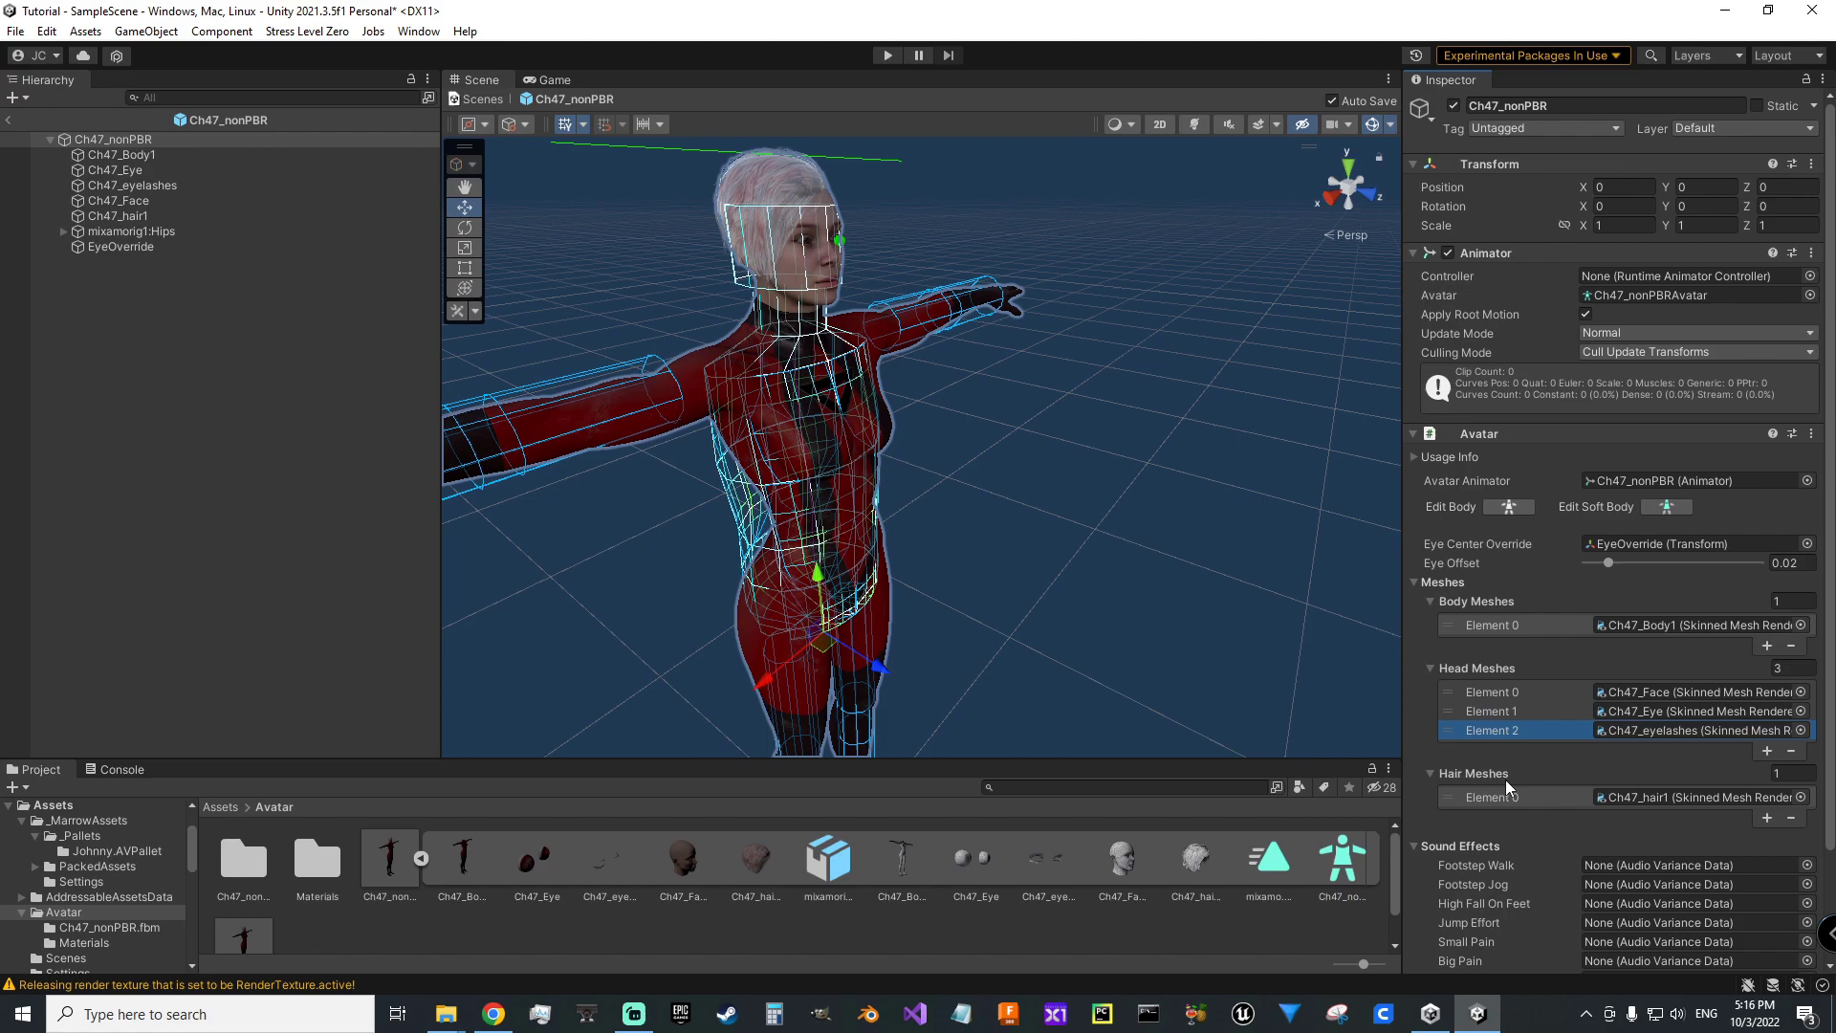
# - Expand Marrow Bones and Twist Bones to confirm both wrists are assigned and others None
pyautogui.scroll(-4, 1483, 897)
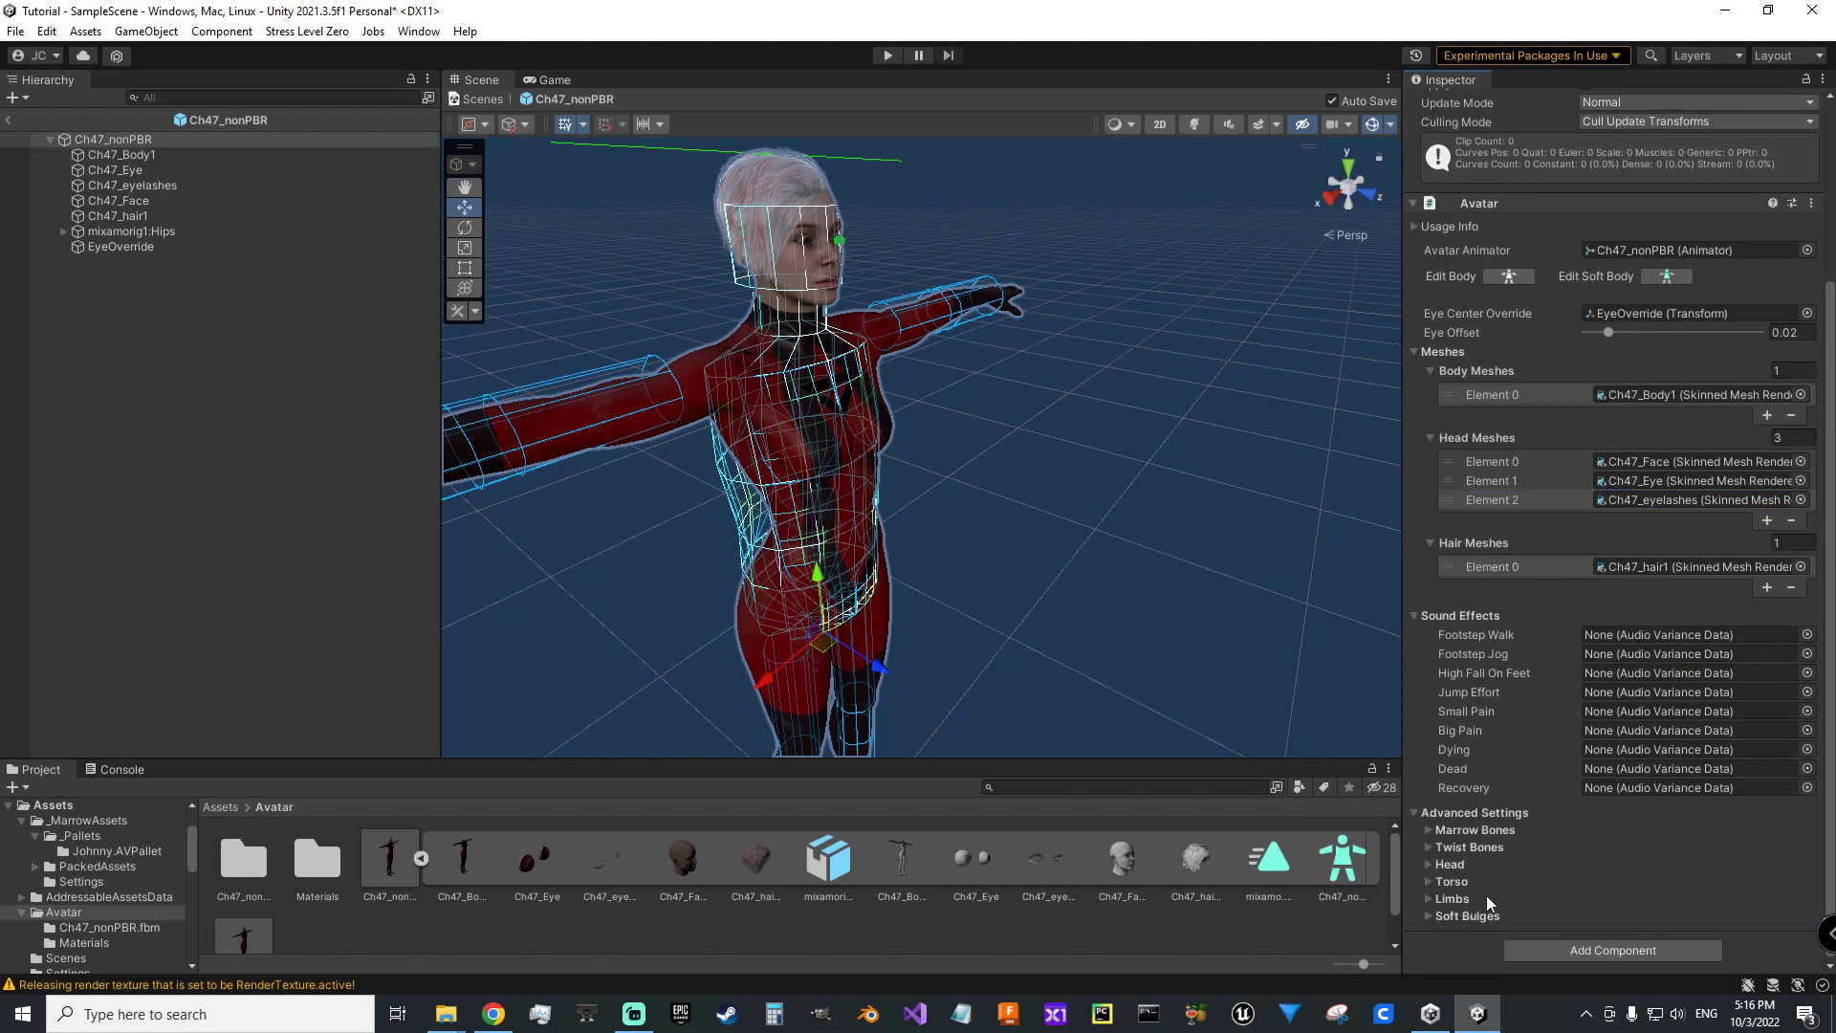
pyautogui.click(1431, 830)
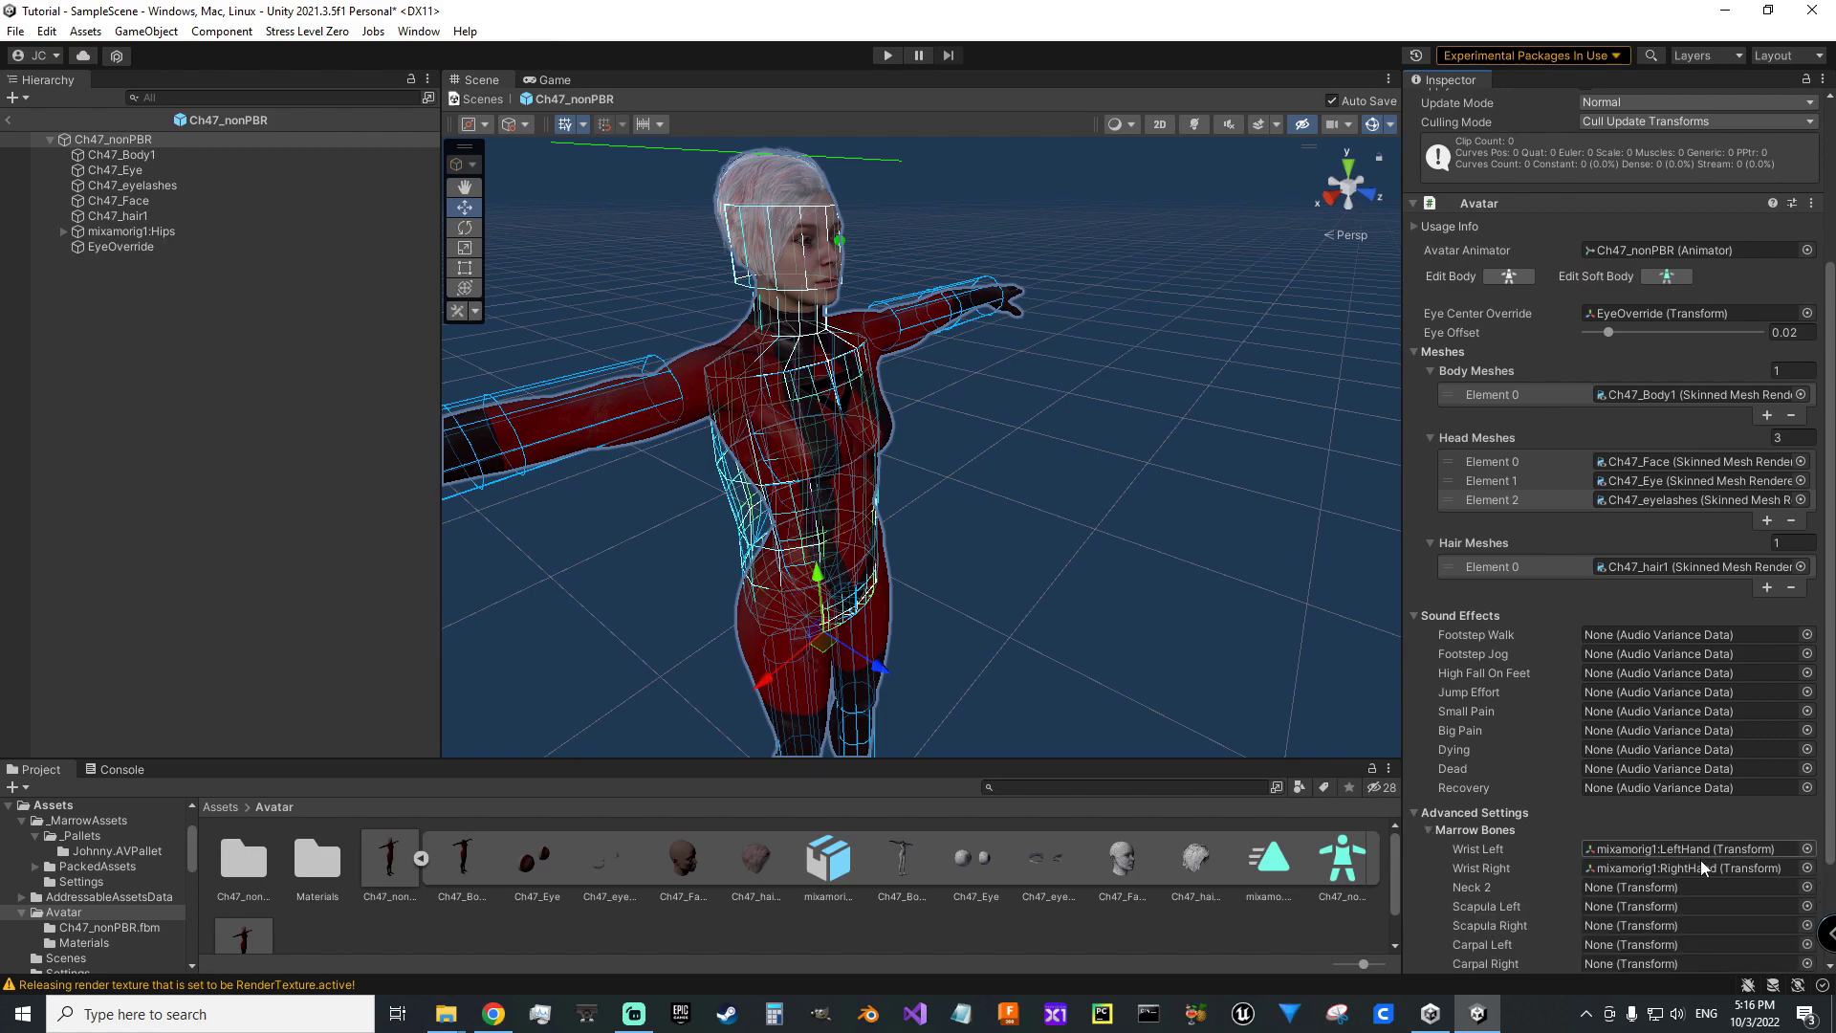
pyautogui.scroll(-2, 1511, 885)
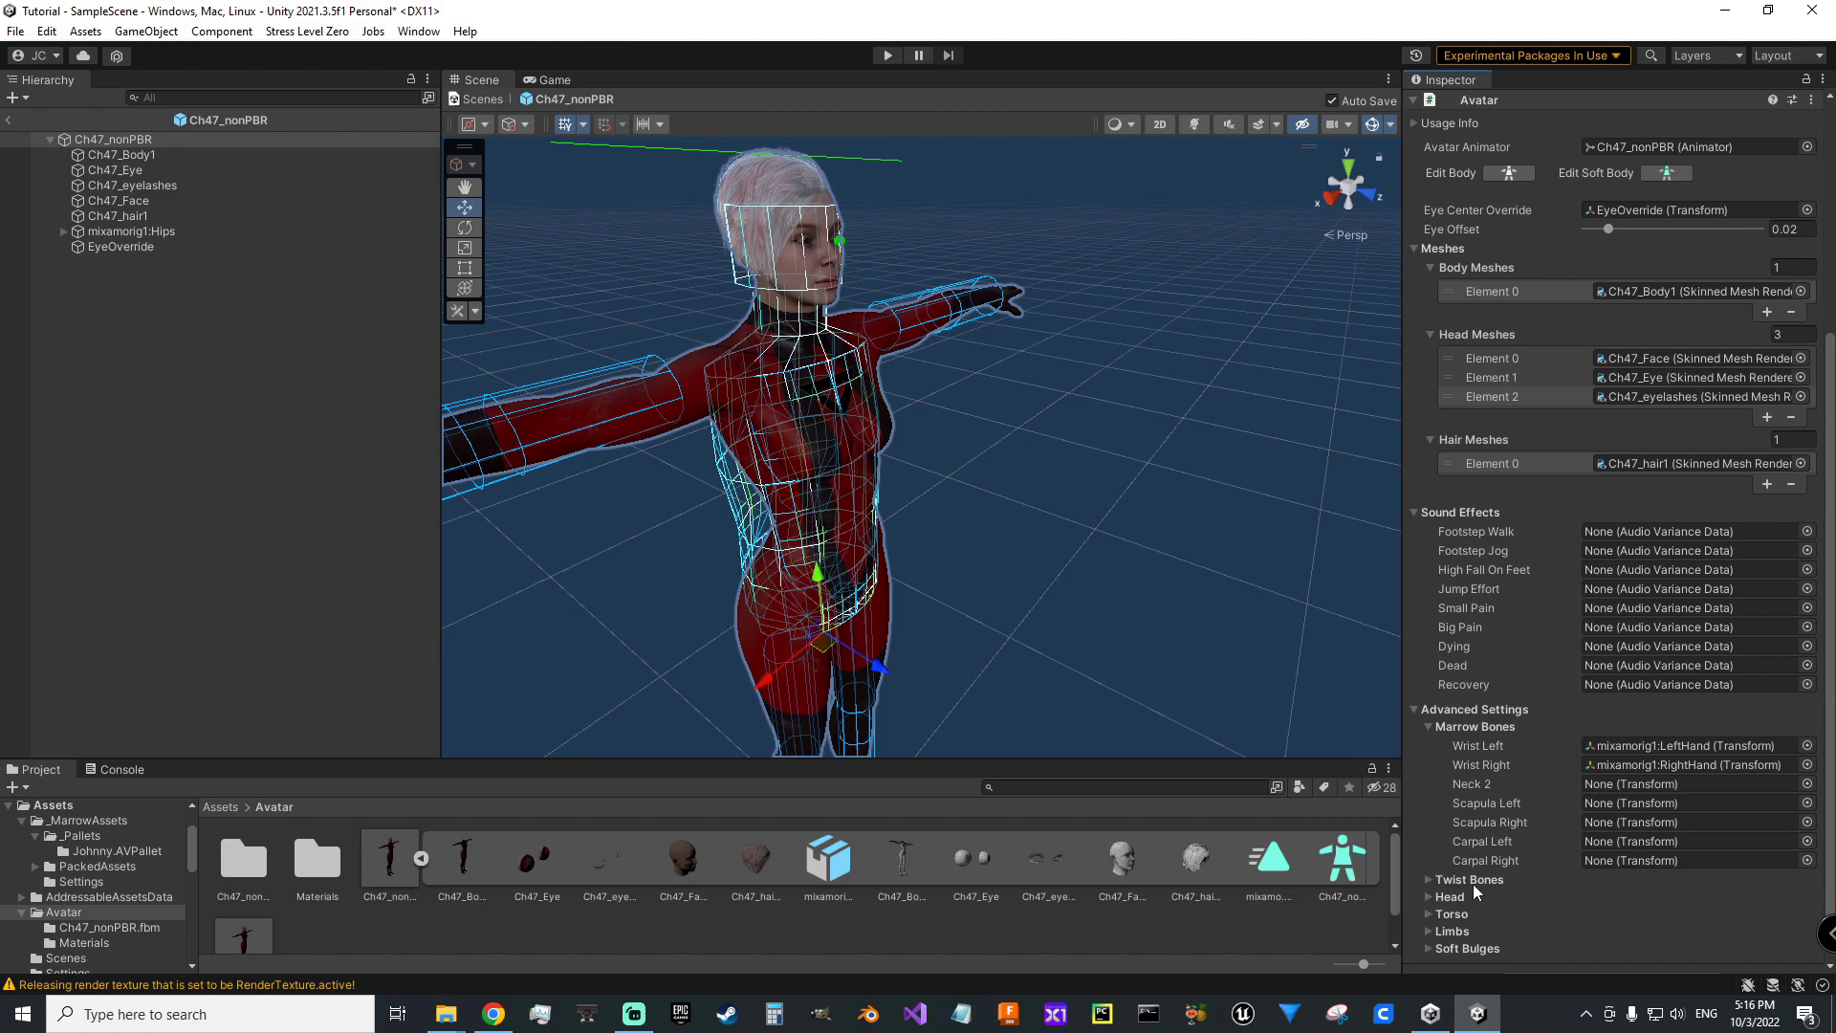
pyautogui.click(1428, 880)
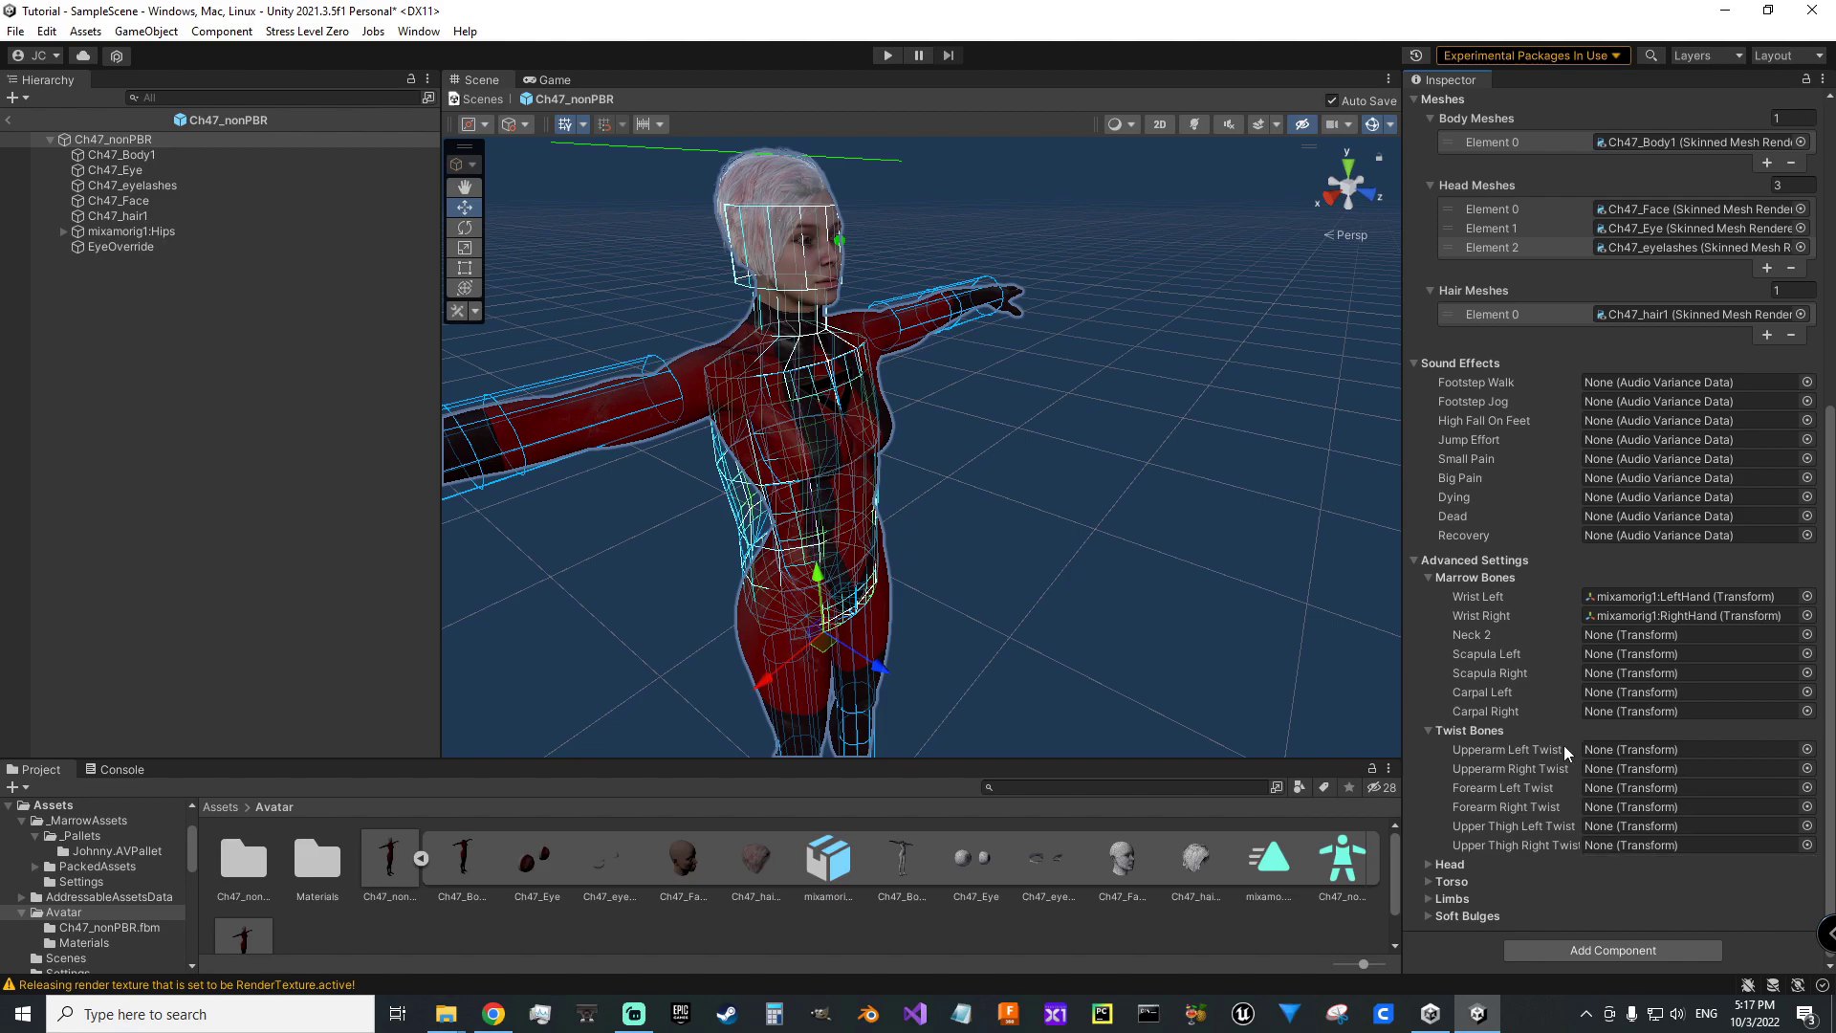
pyautogui.moveTo(1574, 795)
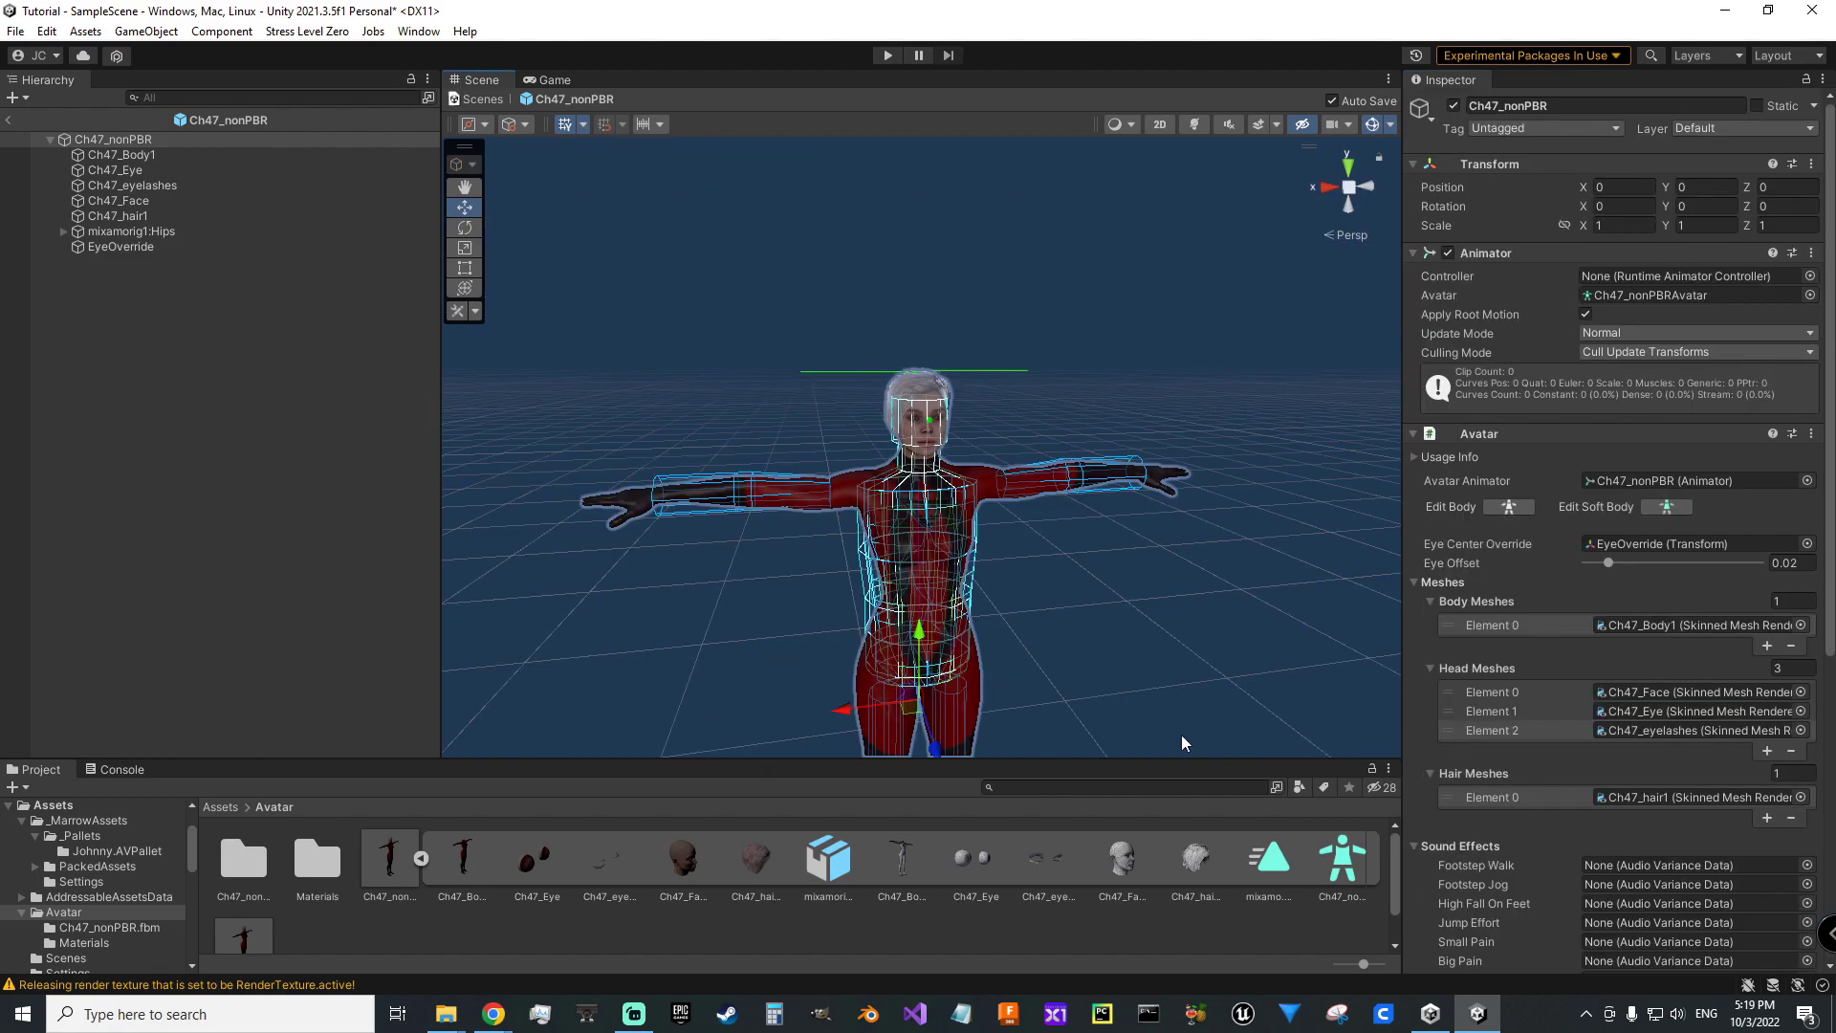
# - Turn on Edit Body to show head bone handles, checking the Avatars wiki's Eye Offset guidance
pyautogui.scroll(4, 1054, 686)
pyautogui.scroll(3, 1052, 686)
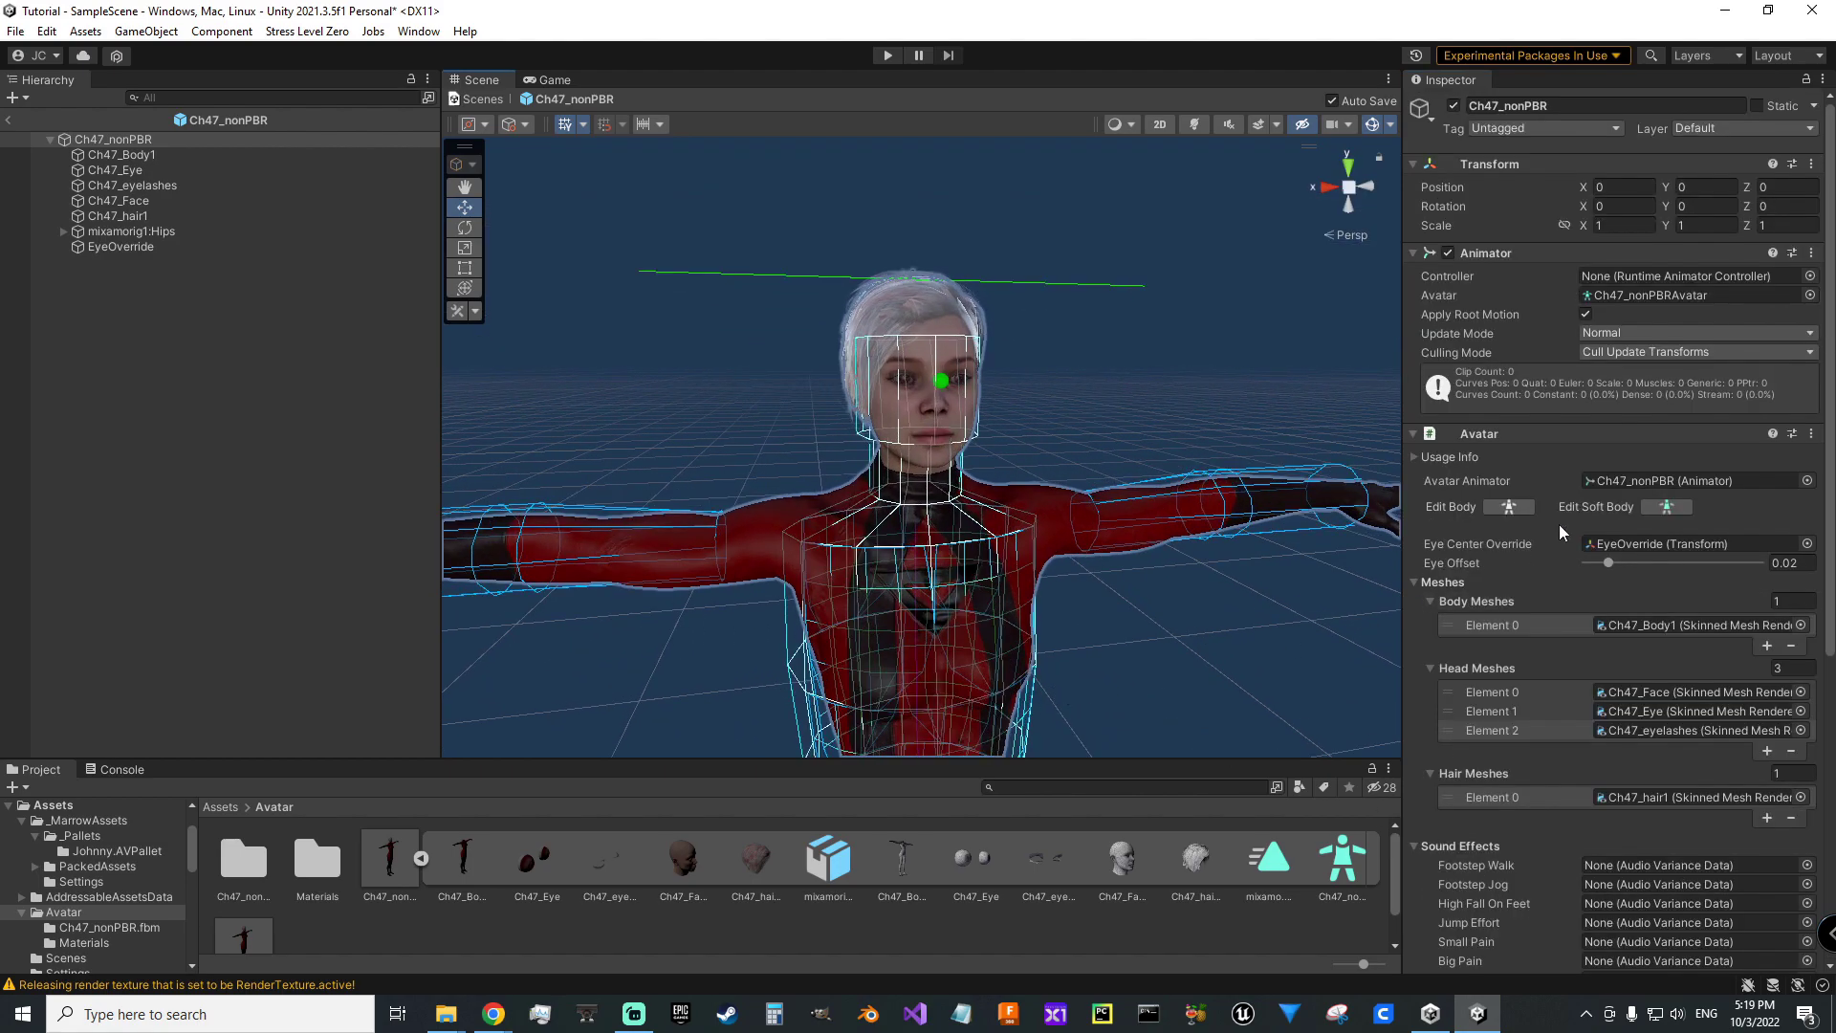
pyautogui.click(1509, 507)
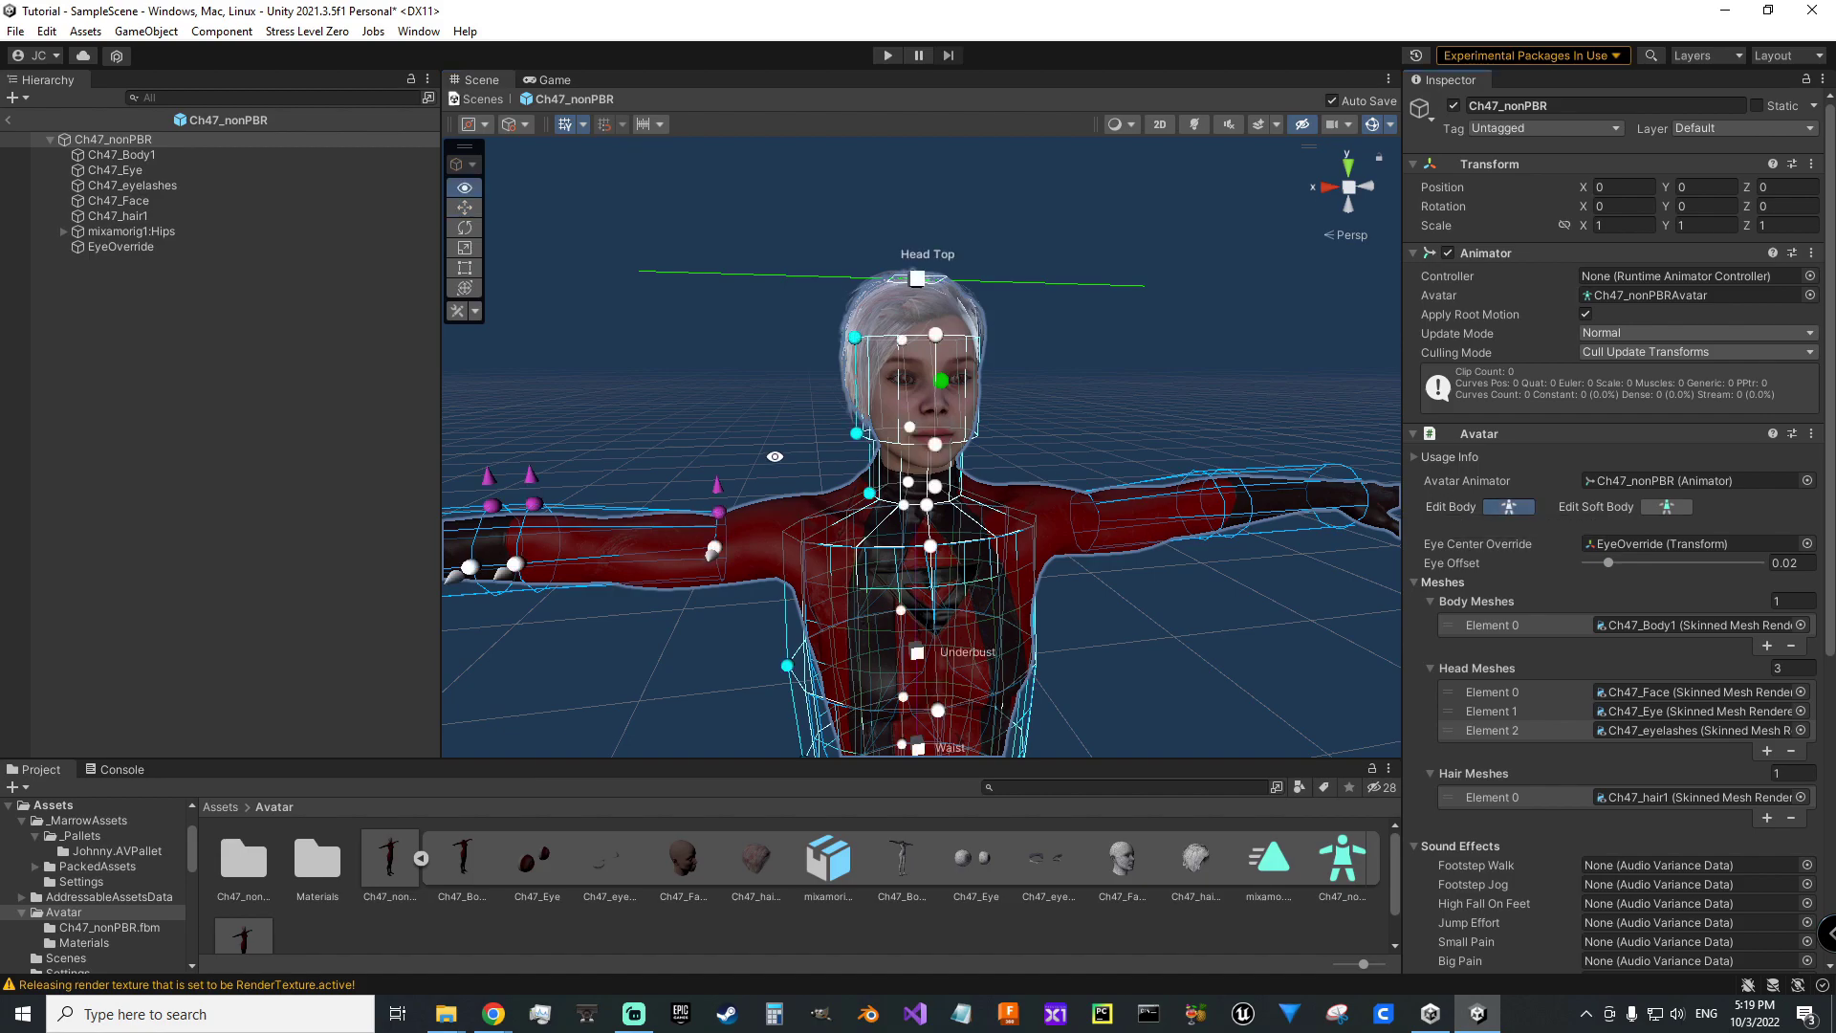
pyautogui.keyDown('alt'); pyautogui.moveTo(1052, 507); pyautogui.dragTo(1109, 609); pyautogui.keyUp('alt')
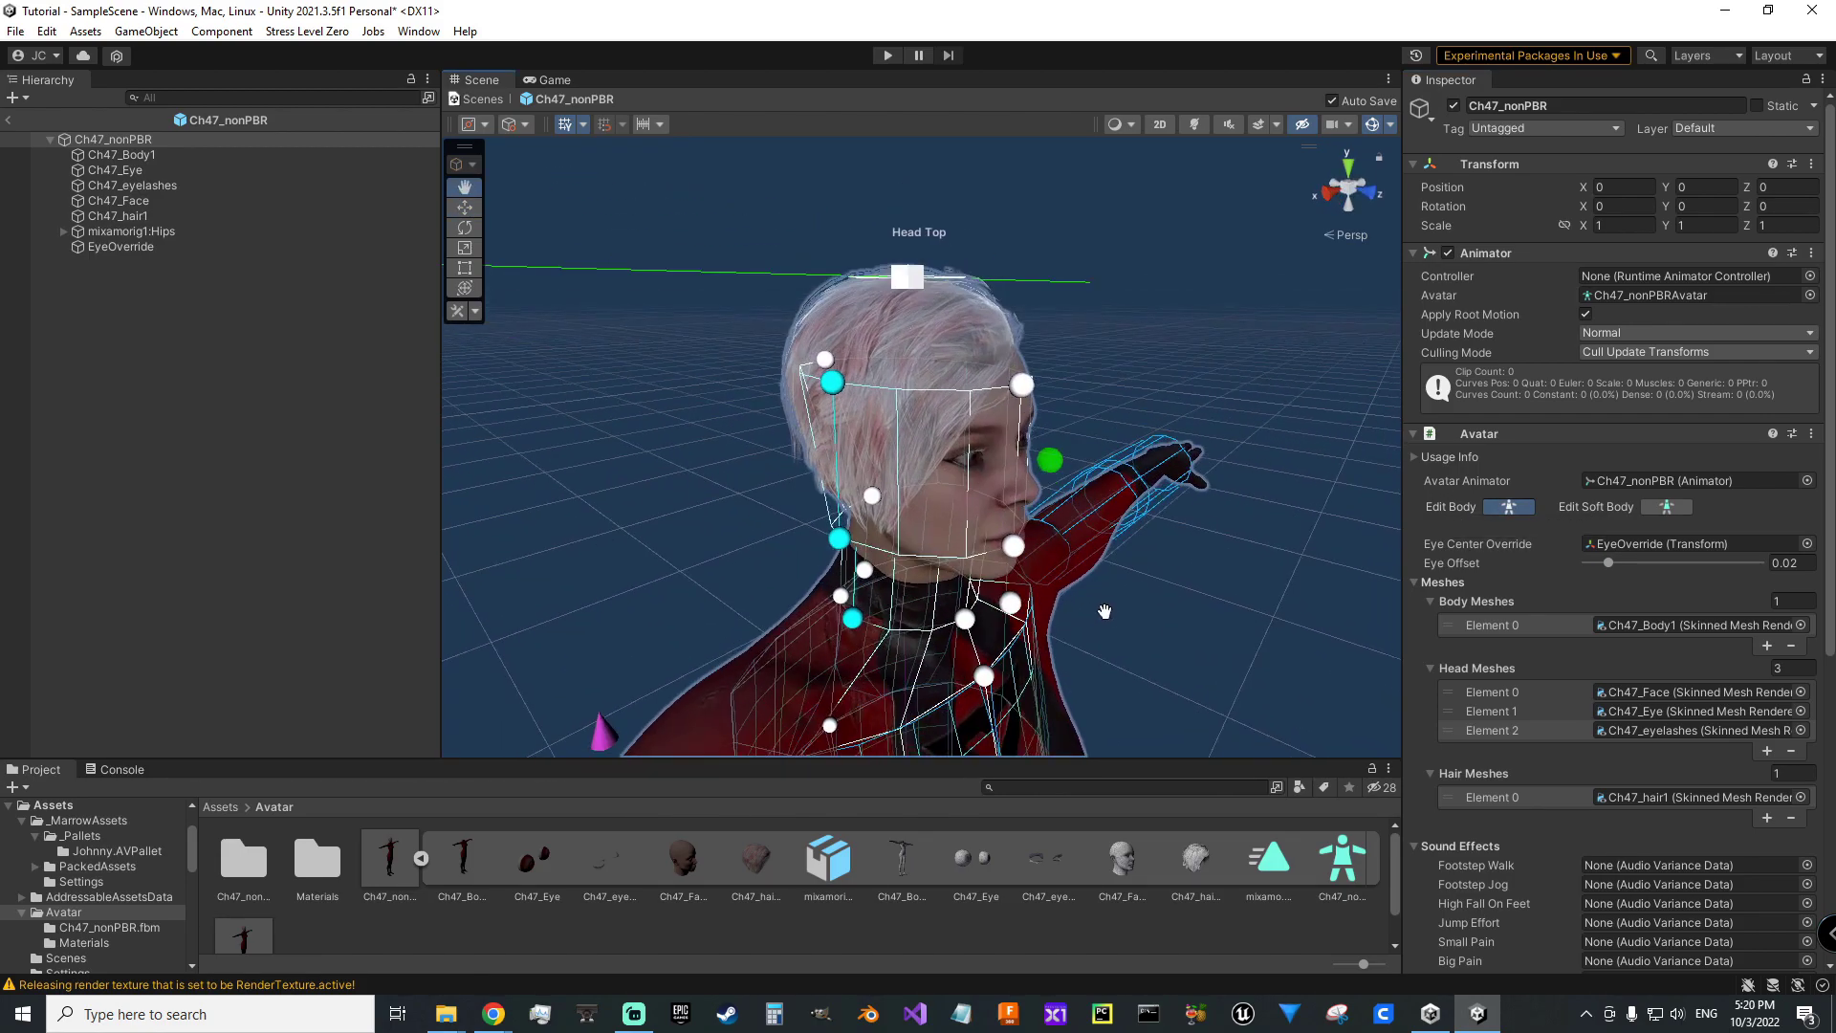
pyautogui.click(494, 1013)
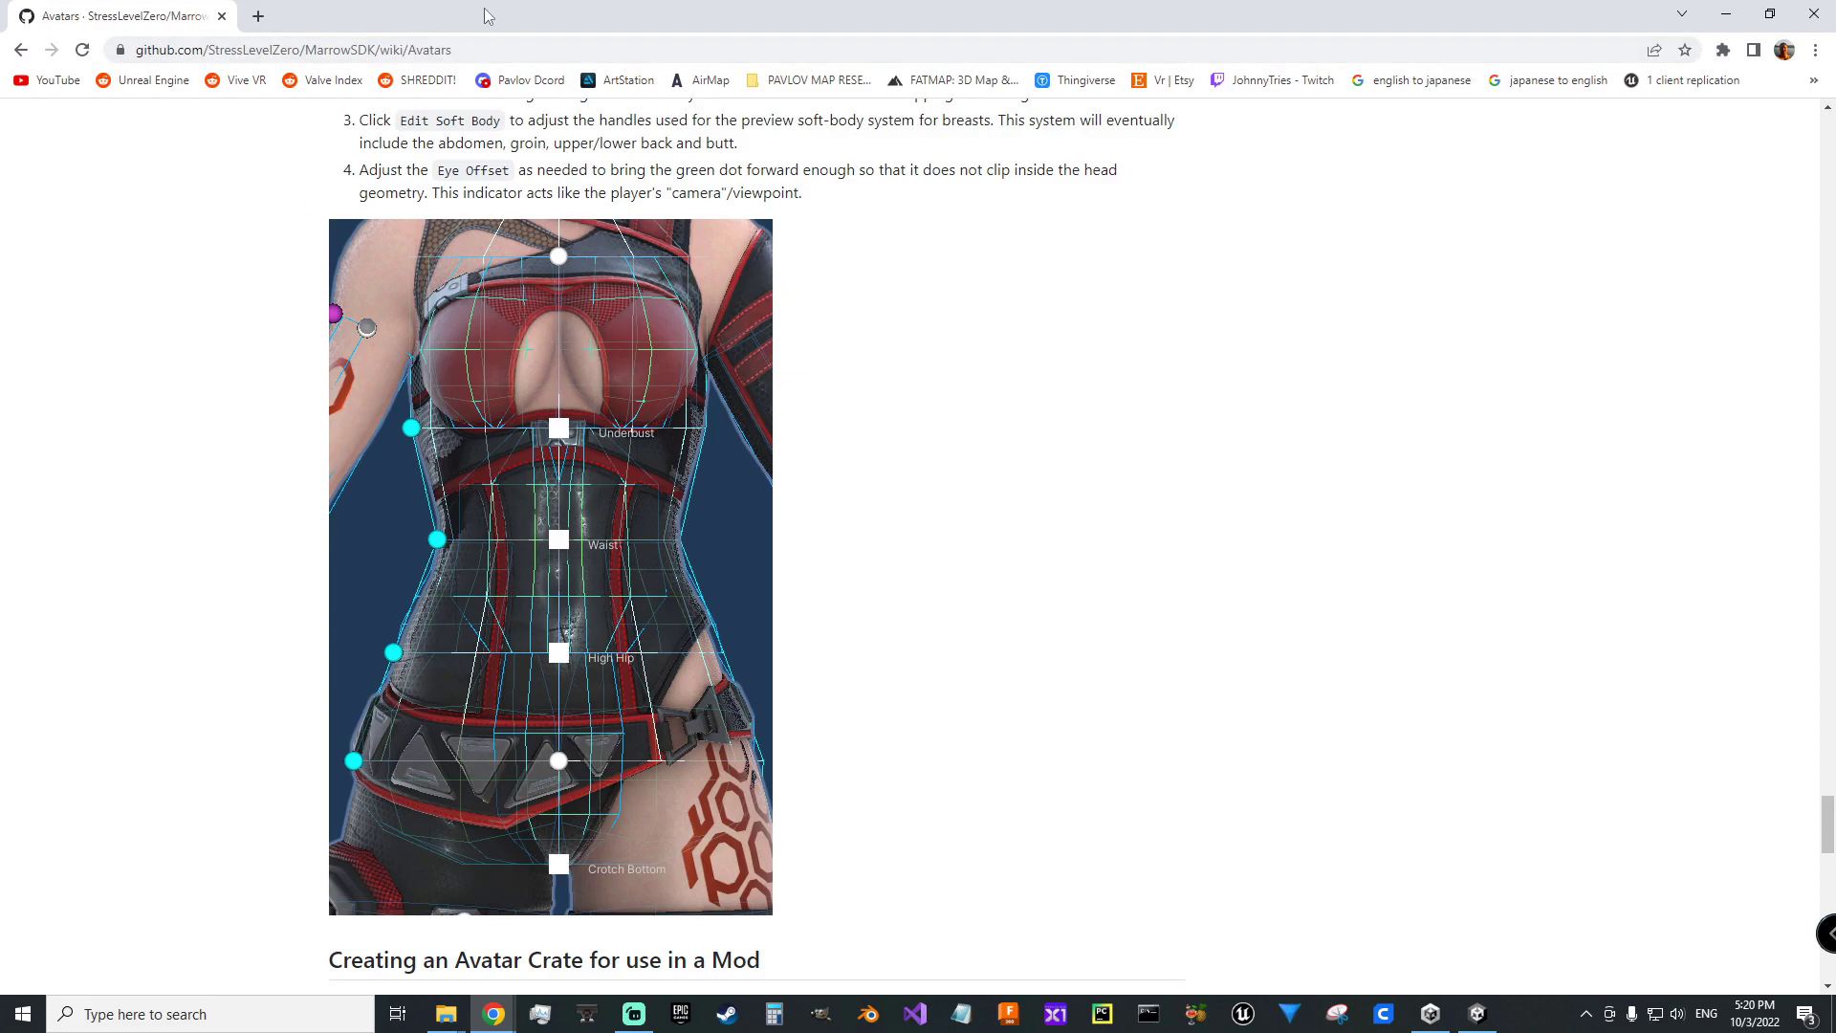
pyautogui.hotkey('alt', 'Tab')
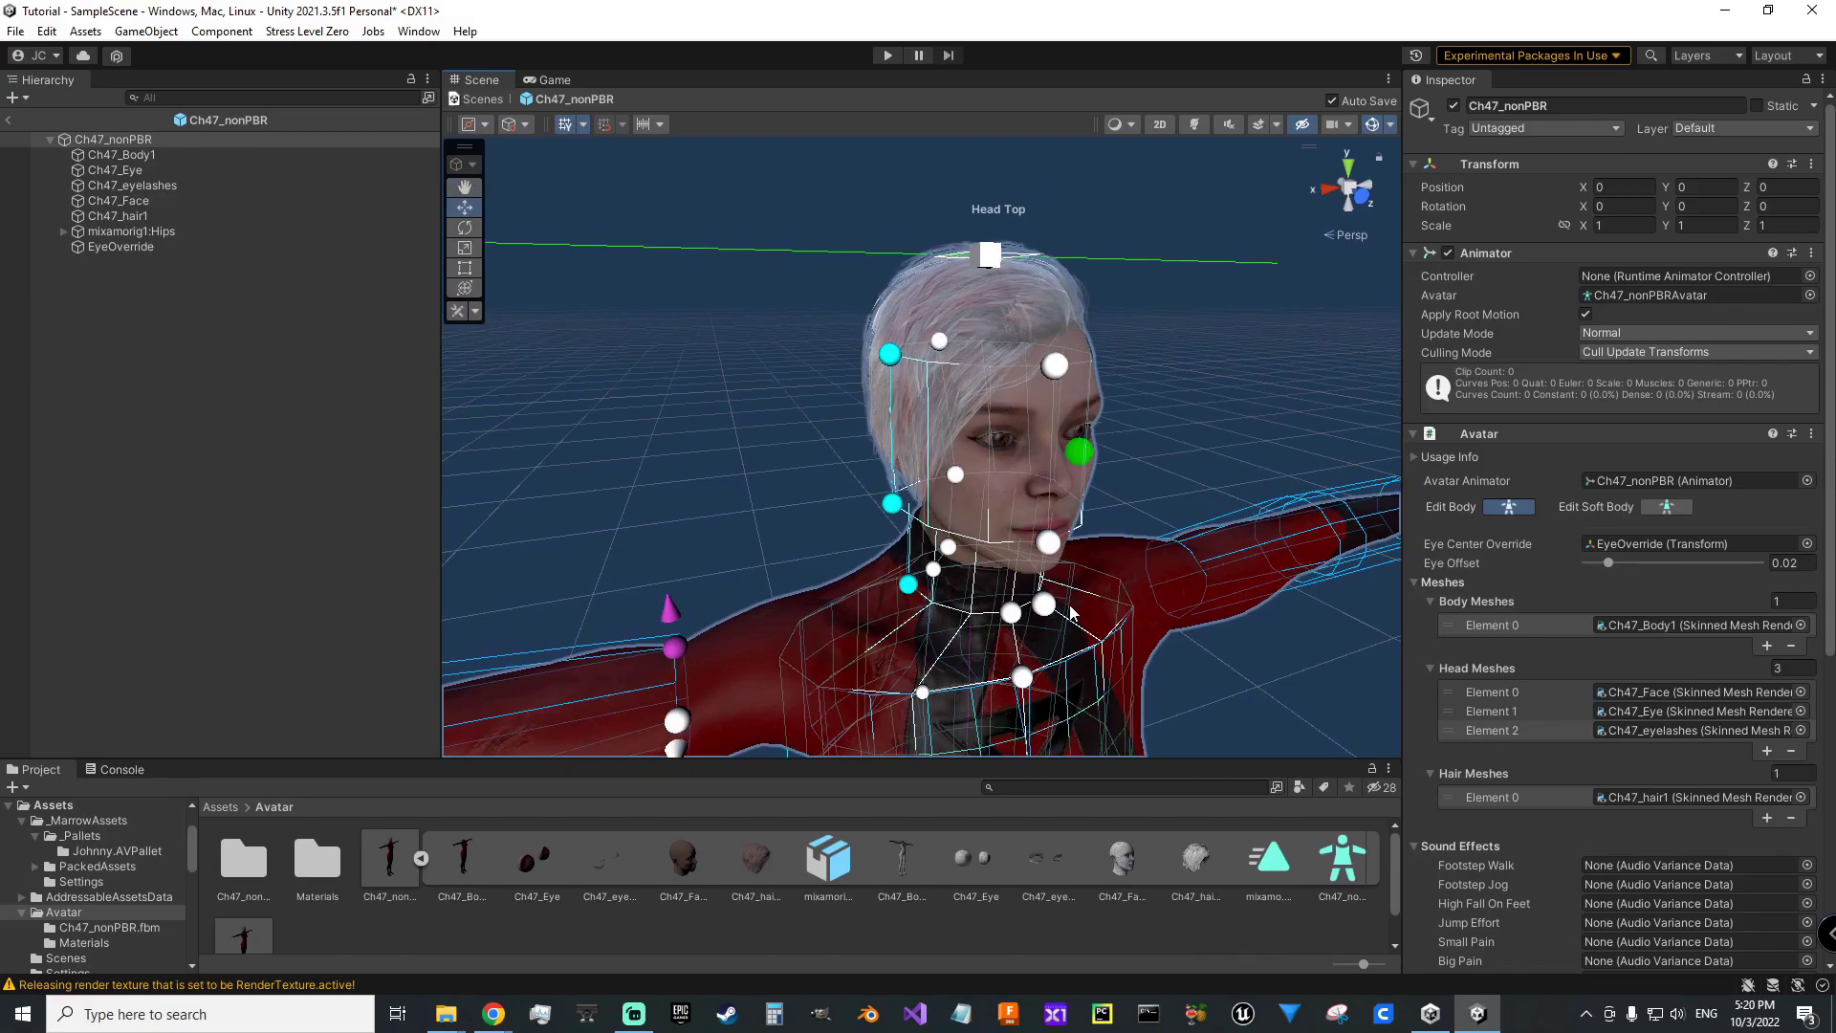
# - Move the jaw handle to fit the face and check the arm-to-neck handles
pyautogui.moveTo(894, 510); pyautogui.dragTo(1025, 472)
pyautogui.scroll(-5, 957, 440)
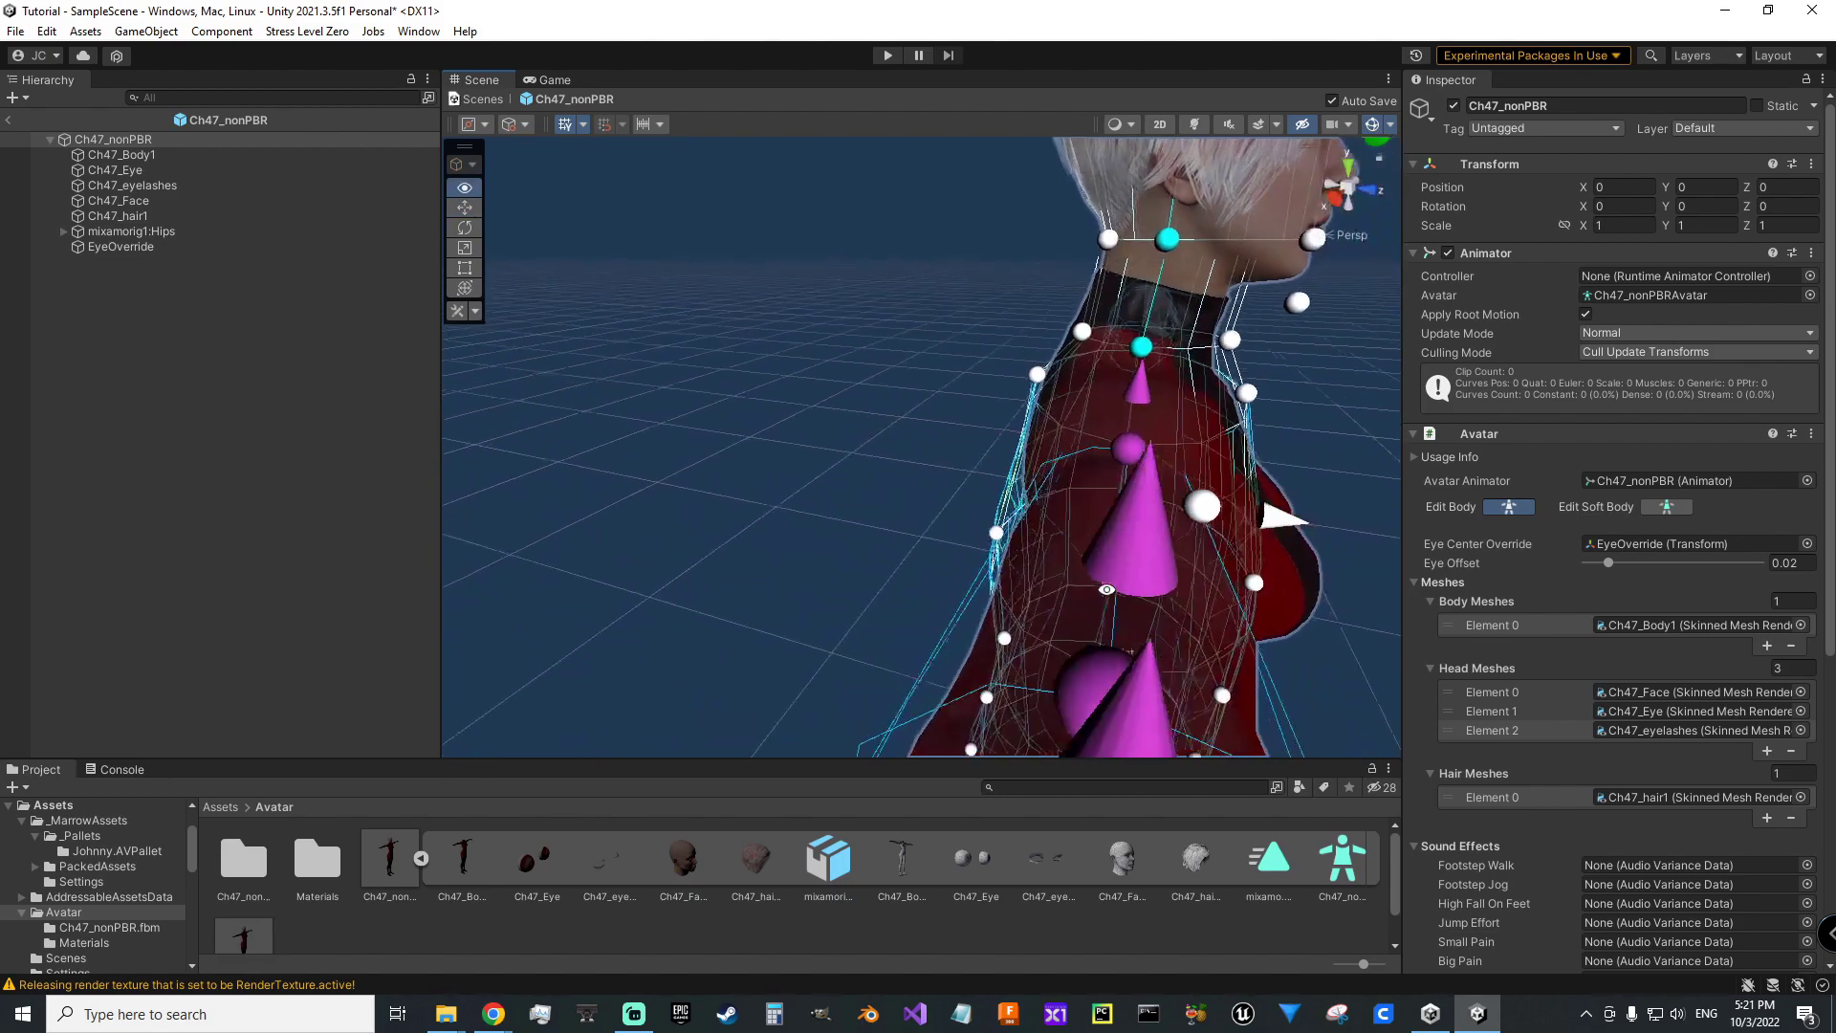
pyautogui.scroll(5, 908, 411)
pyautogui.keyDown('alt'); pyautogui.moveTo(907, 409); pyautogui.dragTo(1171, 562); pyautogui.keyUp('alt')
pyautogui.scroll(-3, 777, 517)
pyautogui.scroll(3, 1084, 626)
# - Inspect the torso body handles from front, three-quarter and close side views
pyautogui.keyDown('alt'); pyautogui.moveTo(708, 506); pyautogui.dragTo(627, 306); pyautogui.keyUp('alt')
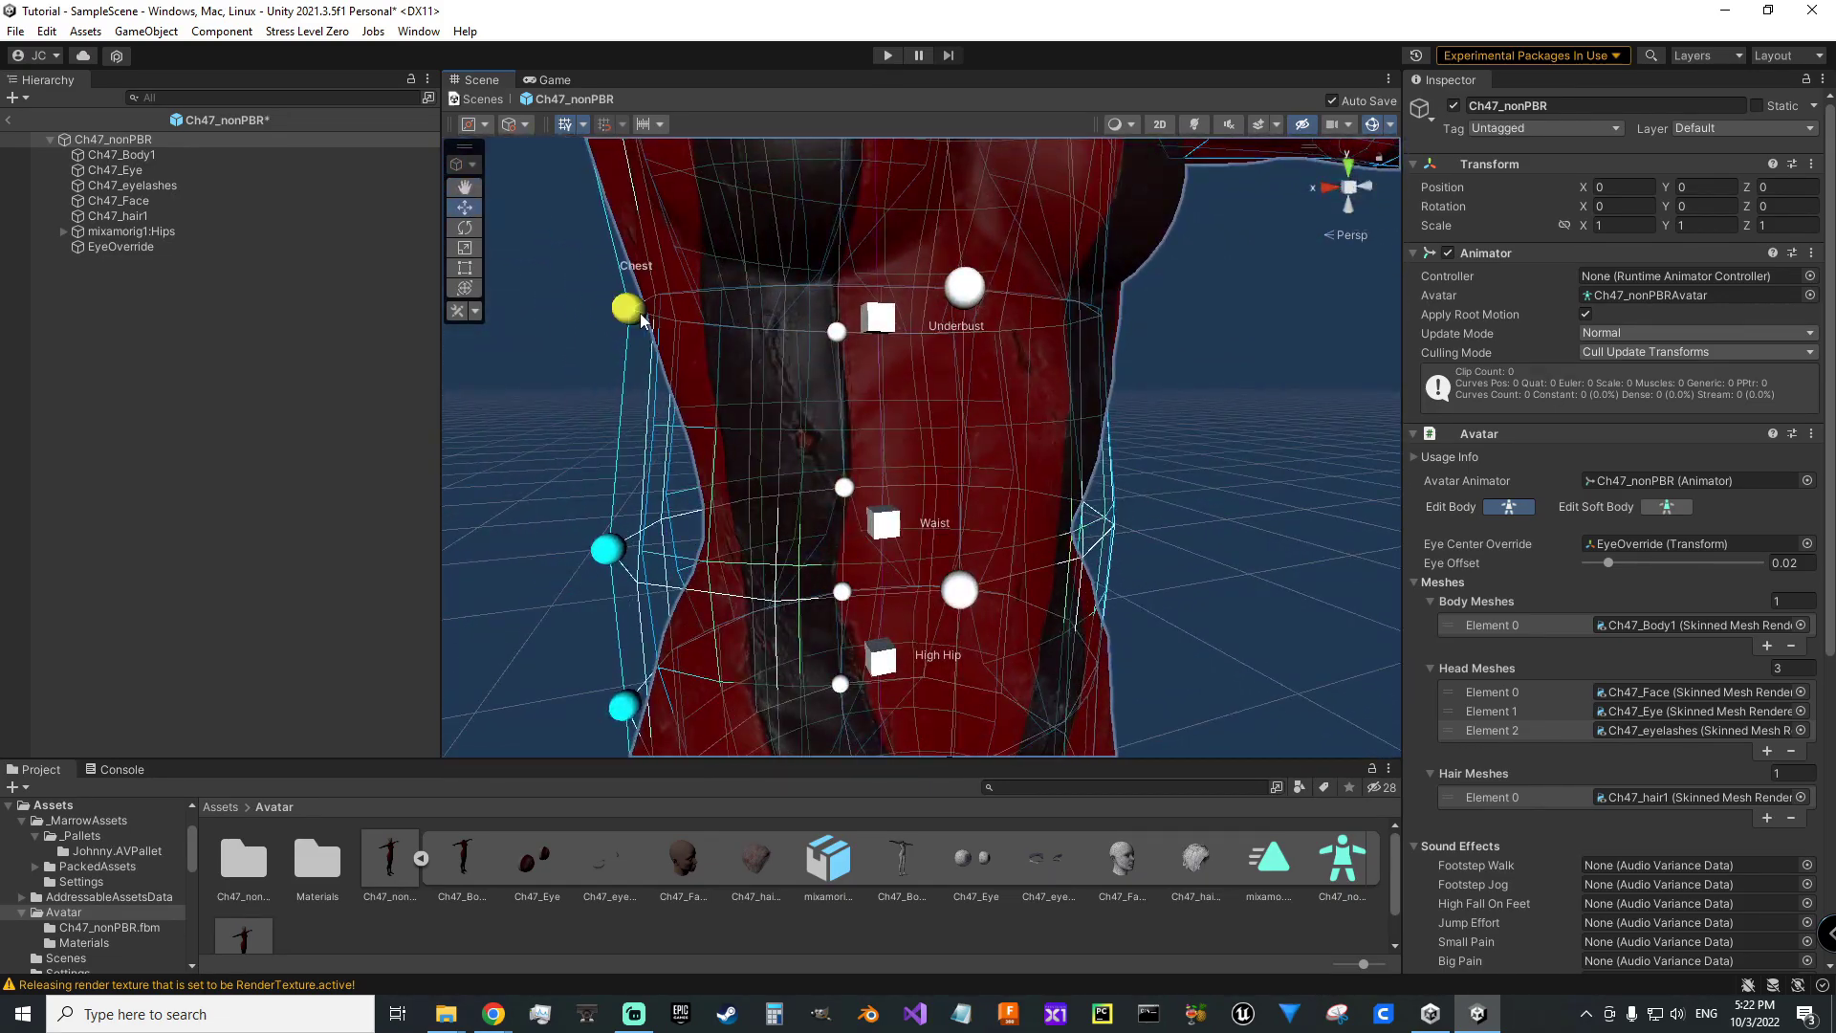
pyautogui.keyDown('alt'); pyautogui.moveTo(697, 532); pyautogui.dragTo(966, 521); pyautogui.keyUp('alt')
pyautogui.moveTo(965, 521); pyautogui.dragTo(996, 545, button='middle')
pyautogui.keyDown('alt'); pyautogui.moveTo(995, 545); pyautogui.dragTo(1062, 505); pyautogui.keyUp('alt')
pyautogui.scroll(-6, 861, 506)
pyautogui.scroll(5, 1093, 419)
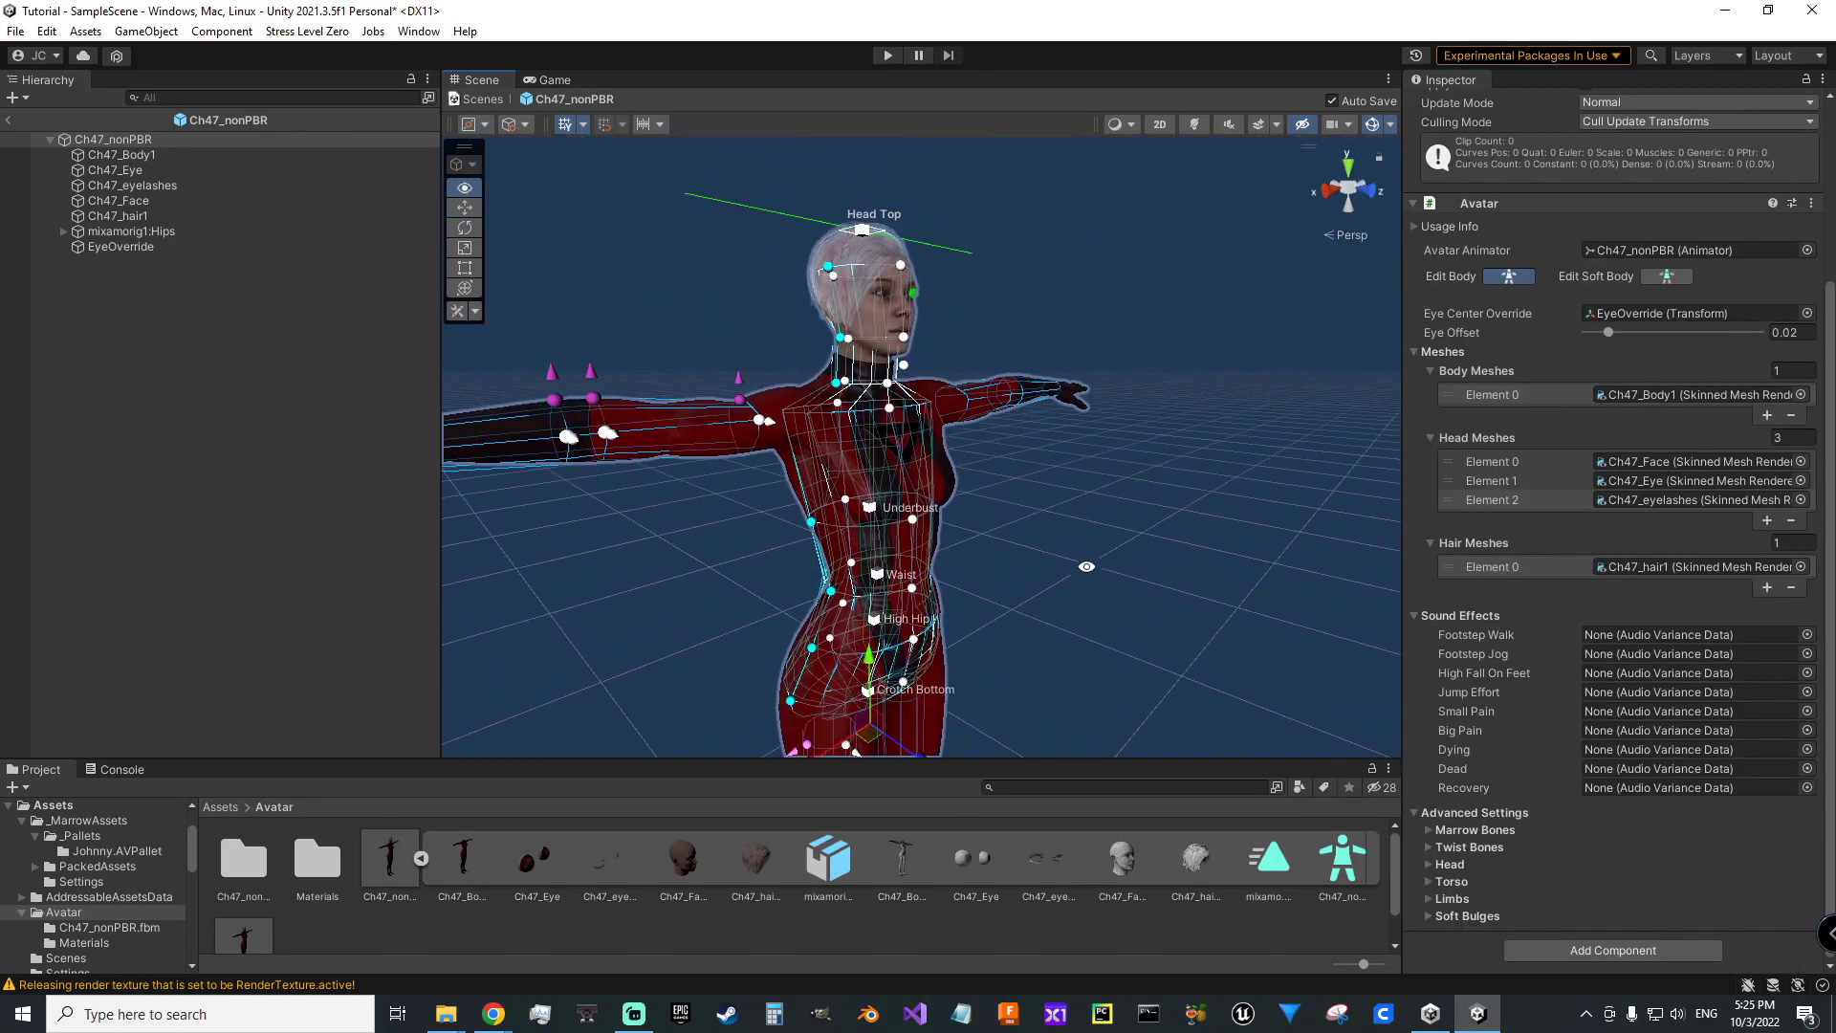
pyautogui.scroll(5, 1057, 505)
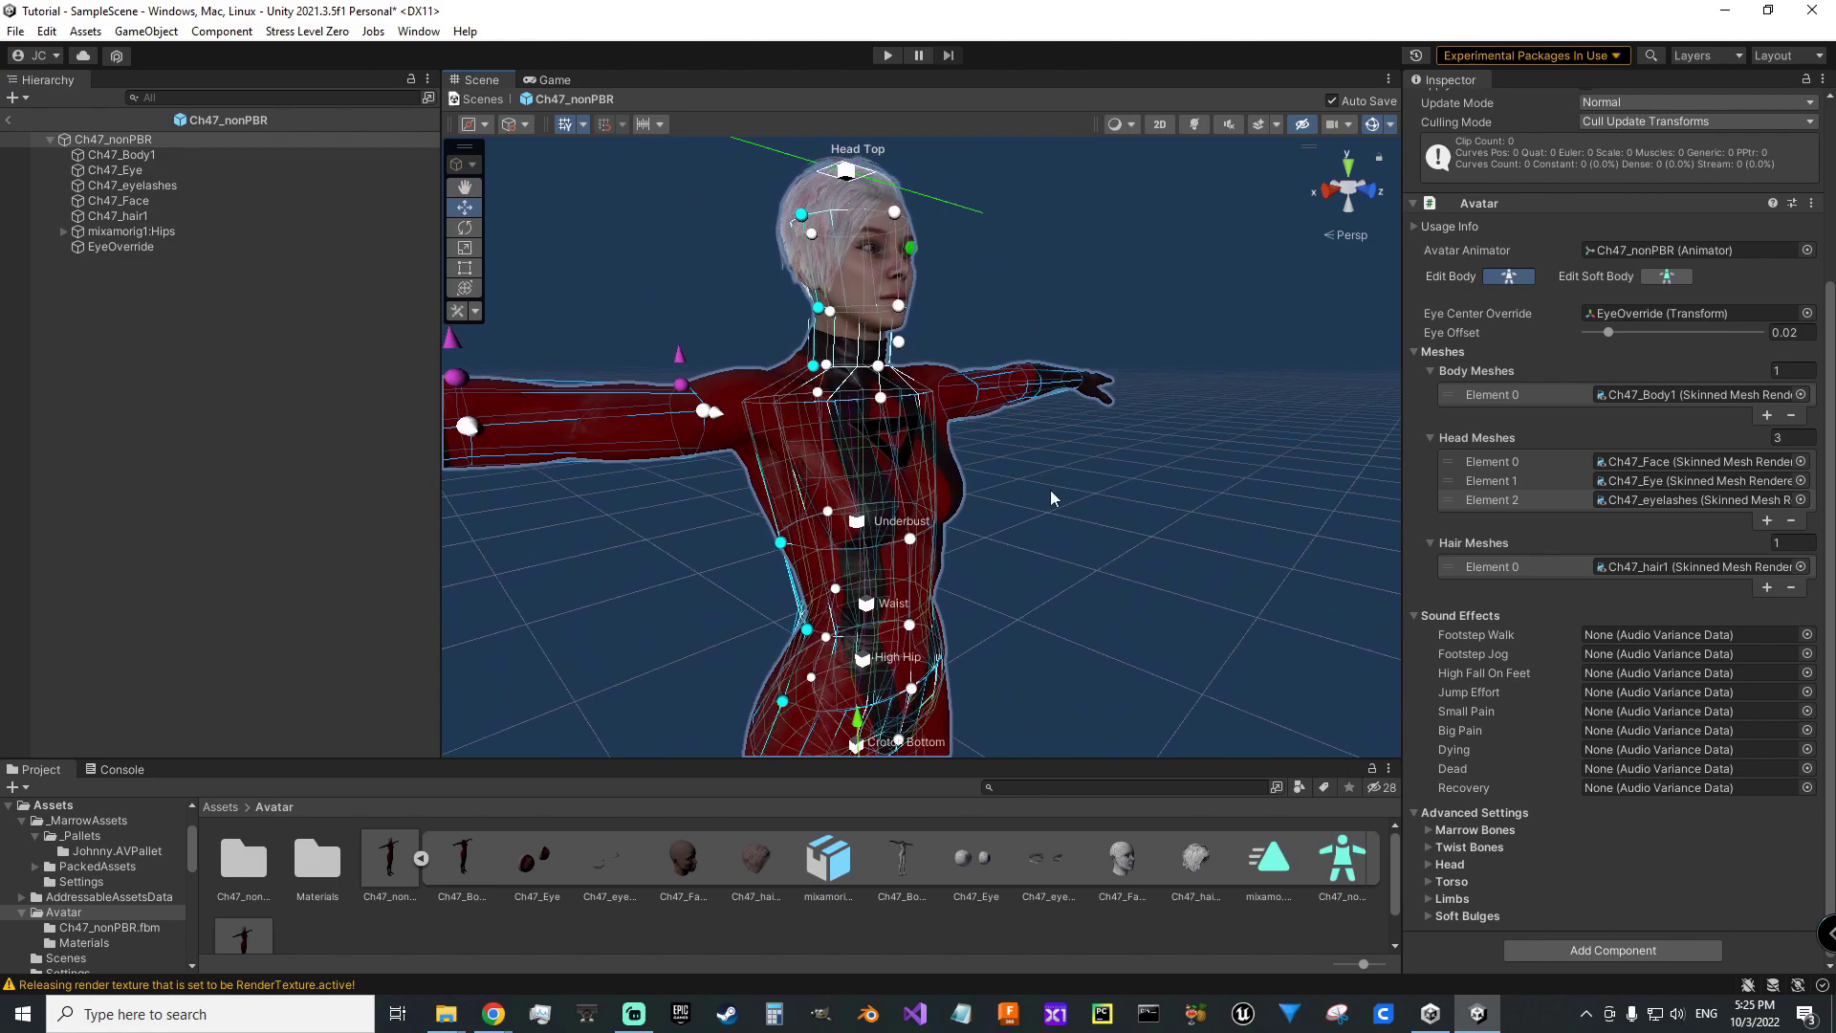
# - Raise the Breast Soft Body Apex Z slightly under Soft Bulges
pyautogui.click(1431, 916)
pyautogui.scroll(-4, 1477, 920)
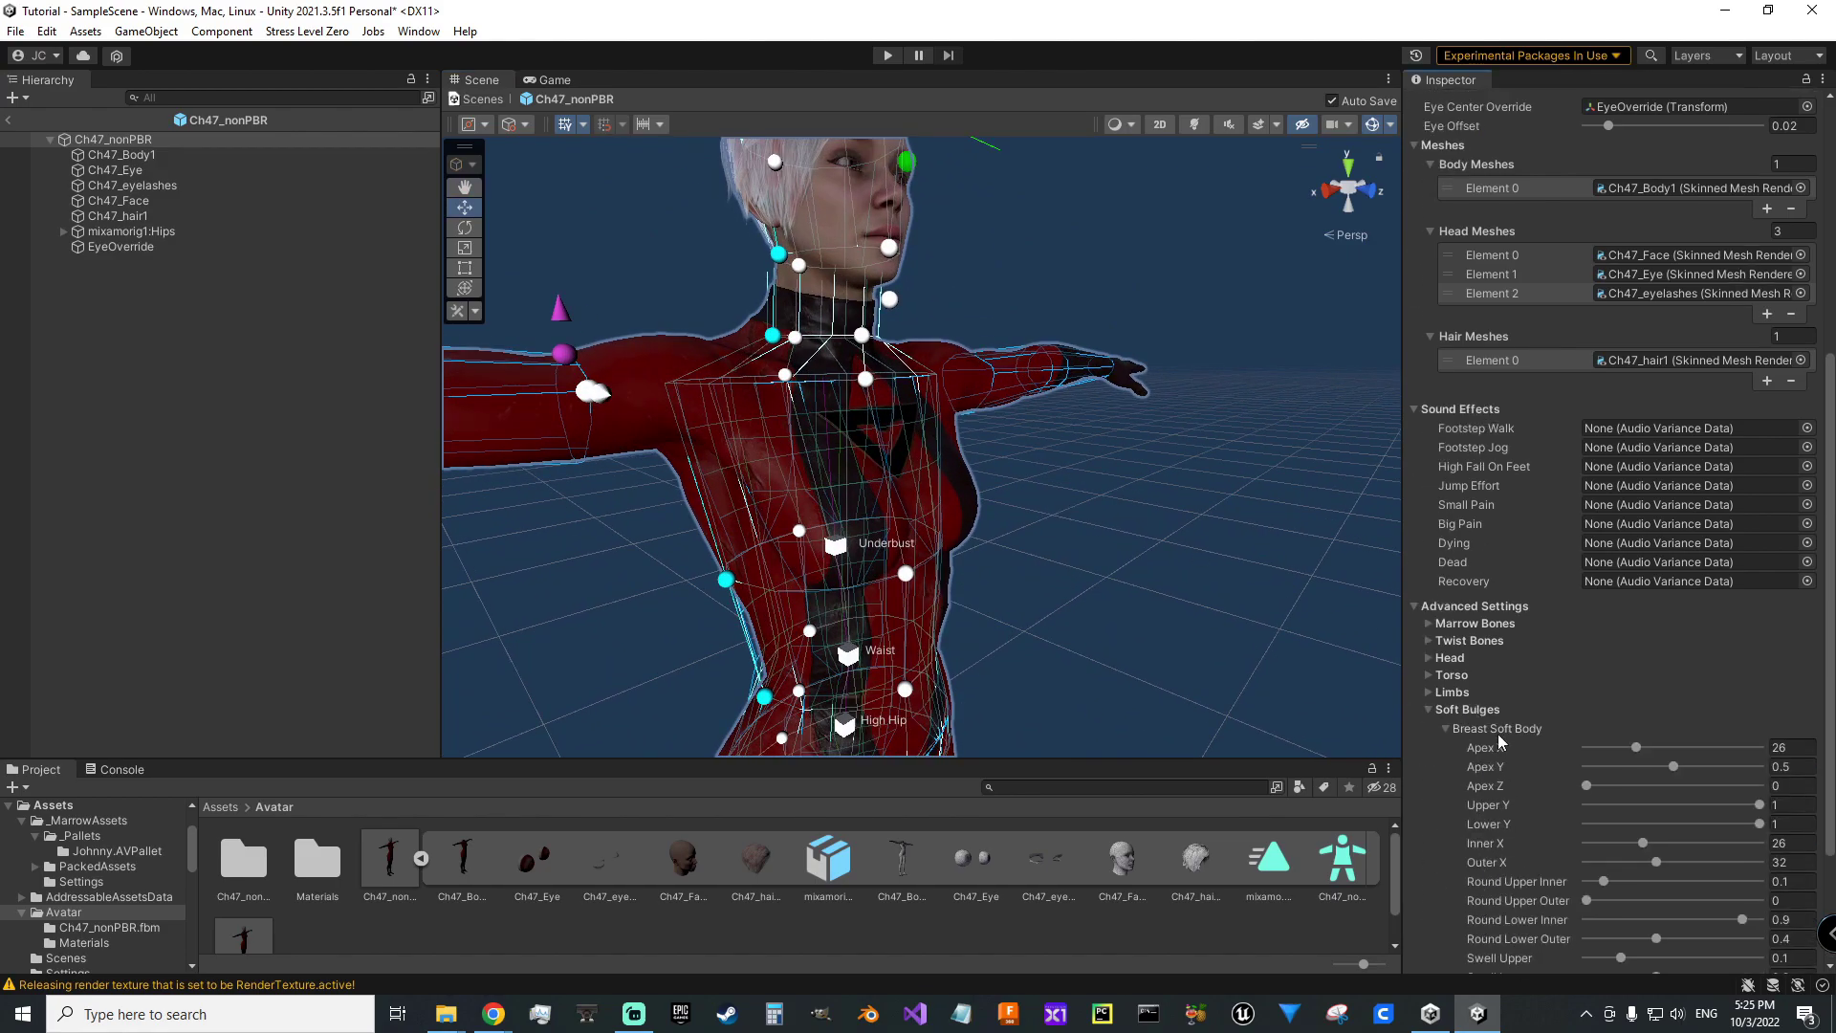
pyautogui.scroll(-3, 1499, 741)
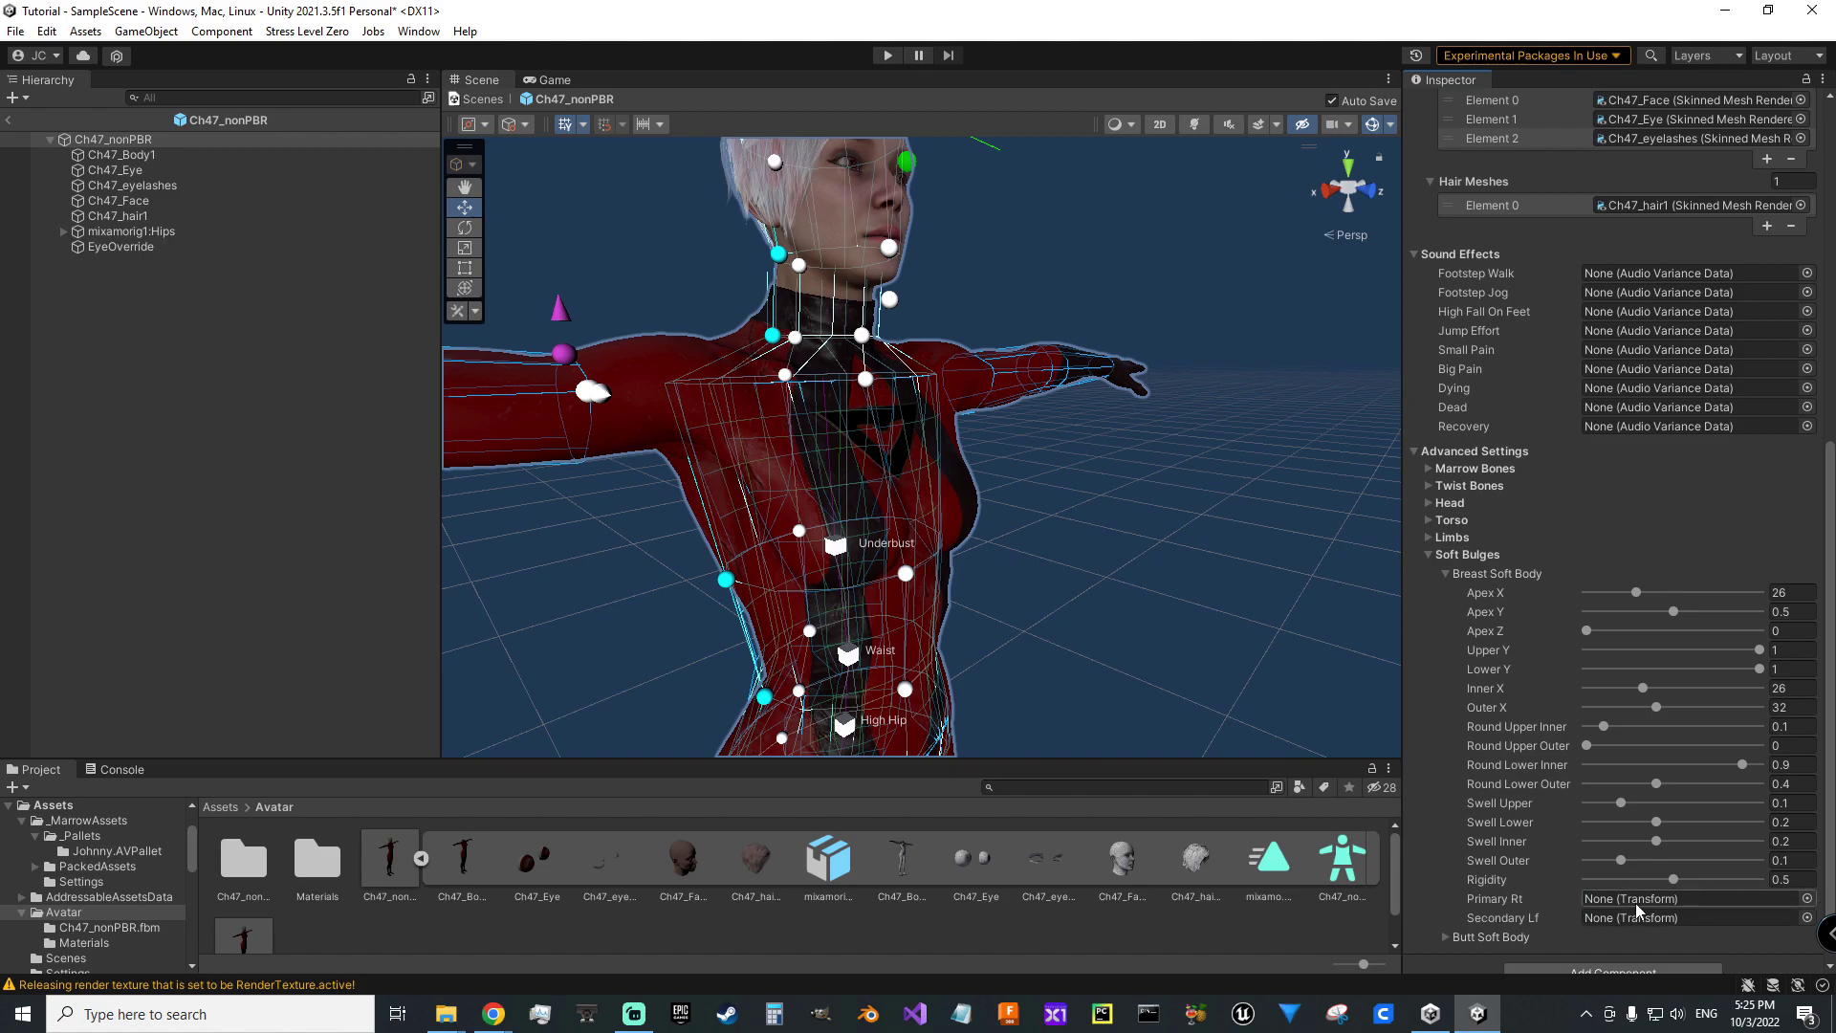
pyautogui.scroll(2, 1059, 529)
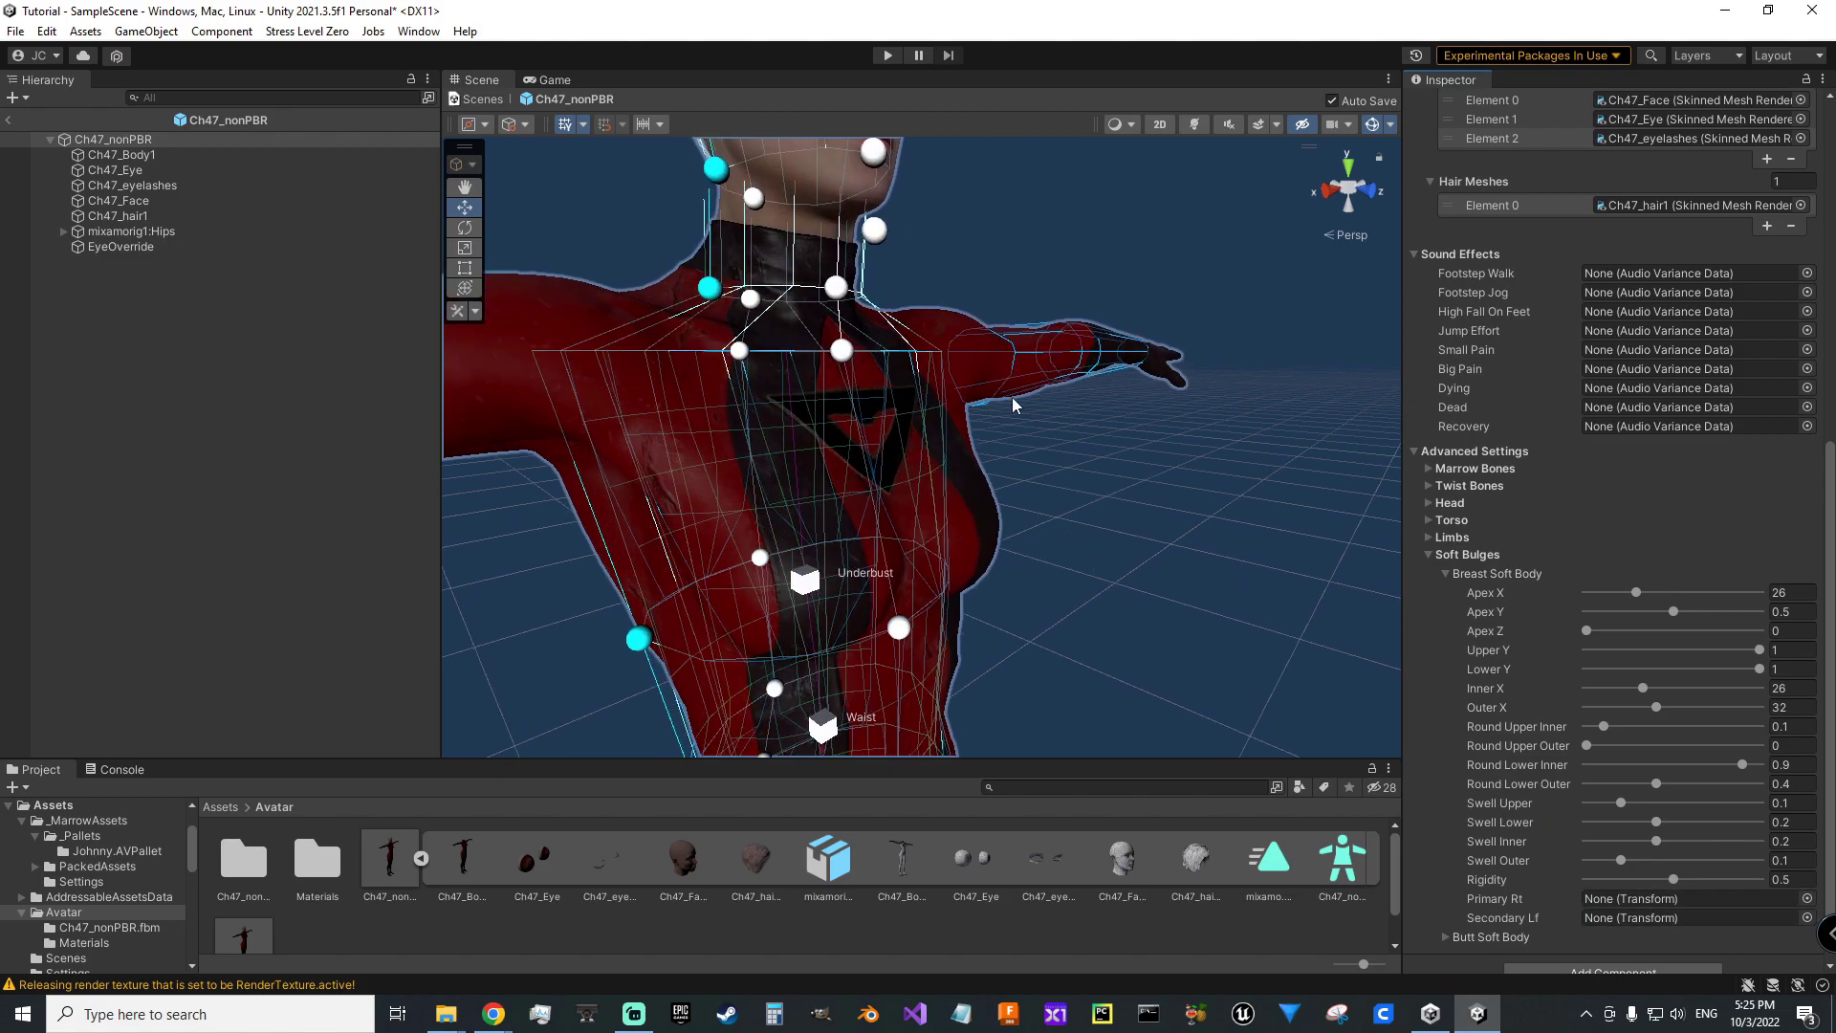
pyautogui.moveTo(1586, 630); pyautogui.dragTo(1653, 632)
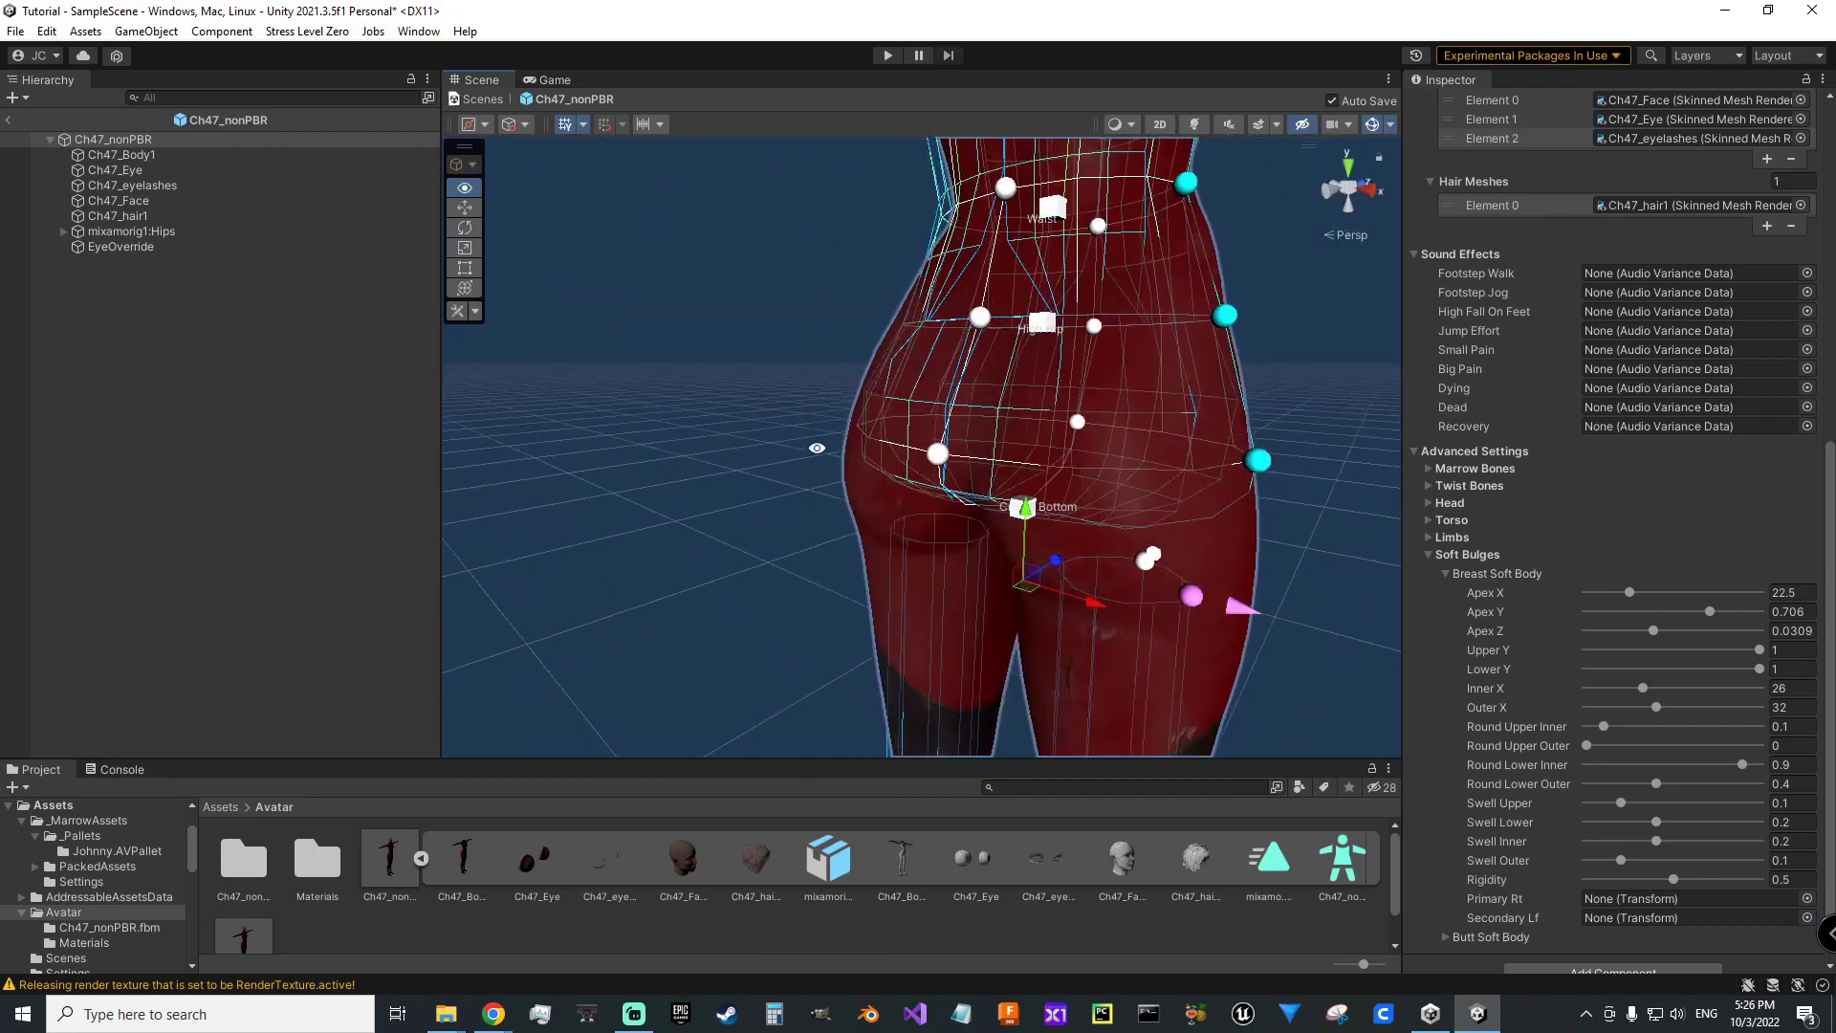
# - Tune Butt Soft Body: Apex X 29.7, Apex Y 0.652, Lower Y 0.513, Outer X 49.7, Swell Inner 0.432
pyautogui.click(1446, 913)
pyautogui.scroll(-4, 1530, 813)
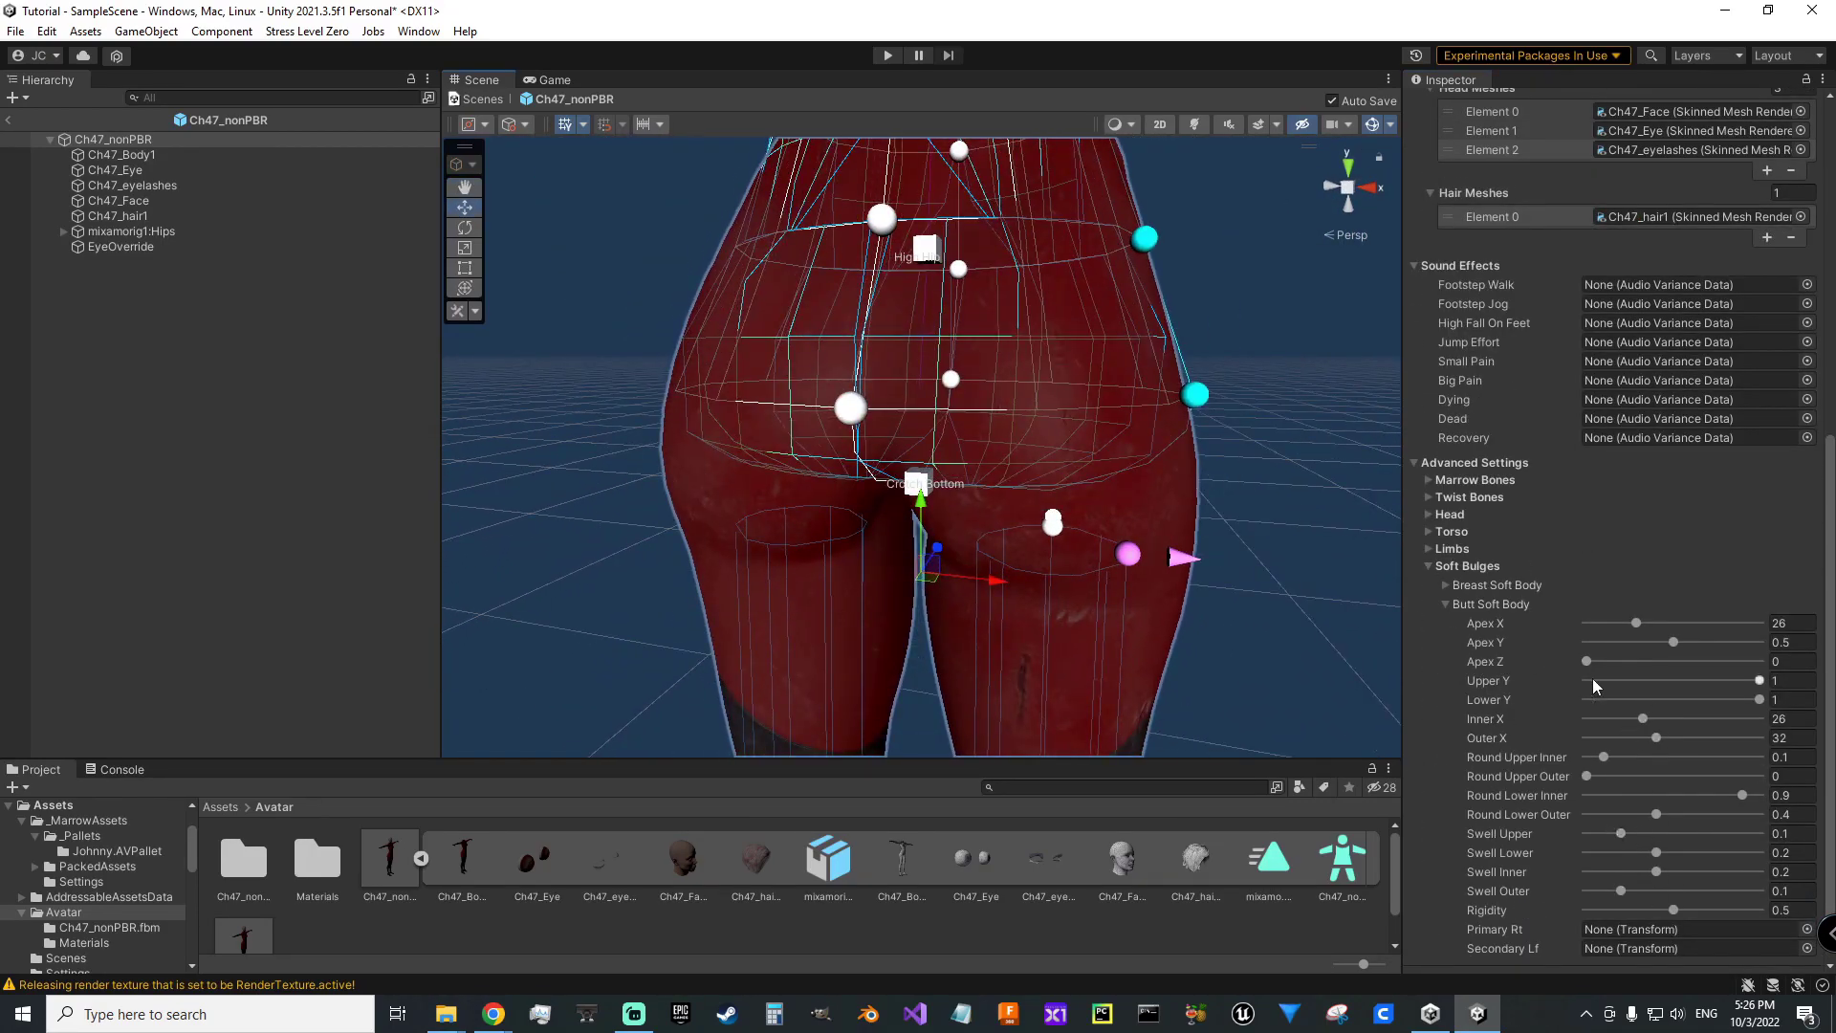
pyautogui.moveTo(1592, 661); pyautogui.dragTo(1643, 624)
pyautogui.click(1636, 624)
pyautogui.moveTo(1760, 700); pyautogui.dragTo(1672, 737)
pyautogui.moveTo(1656, 815); pyautogui.dragTo(1736, 872)
pyautogui.moveTo(1672, 737)
pyautogui.mouseDown()
pyautogui.moveTo(1694, 737)
pyautogui.moveTo(1646, 718)
pyautogui.mouseUp()
pyautogui.moveTo(1643, 624); pyautogui.dragTo(1623, 662)
pyautogui.scroll(-10, 860, 459)
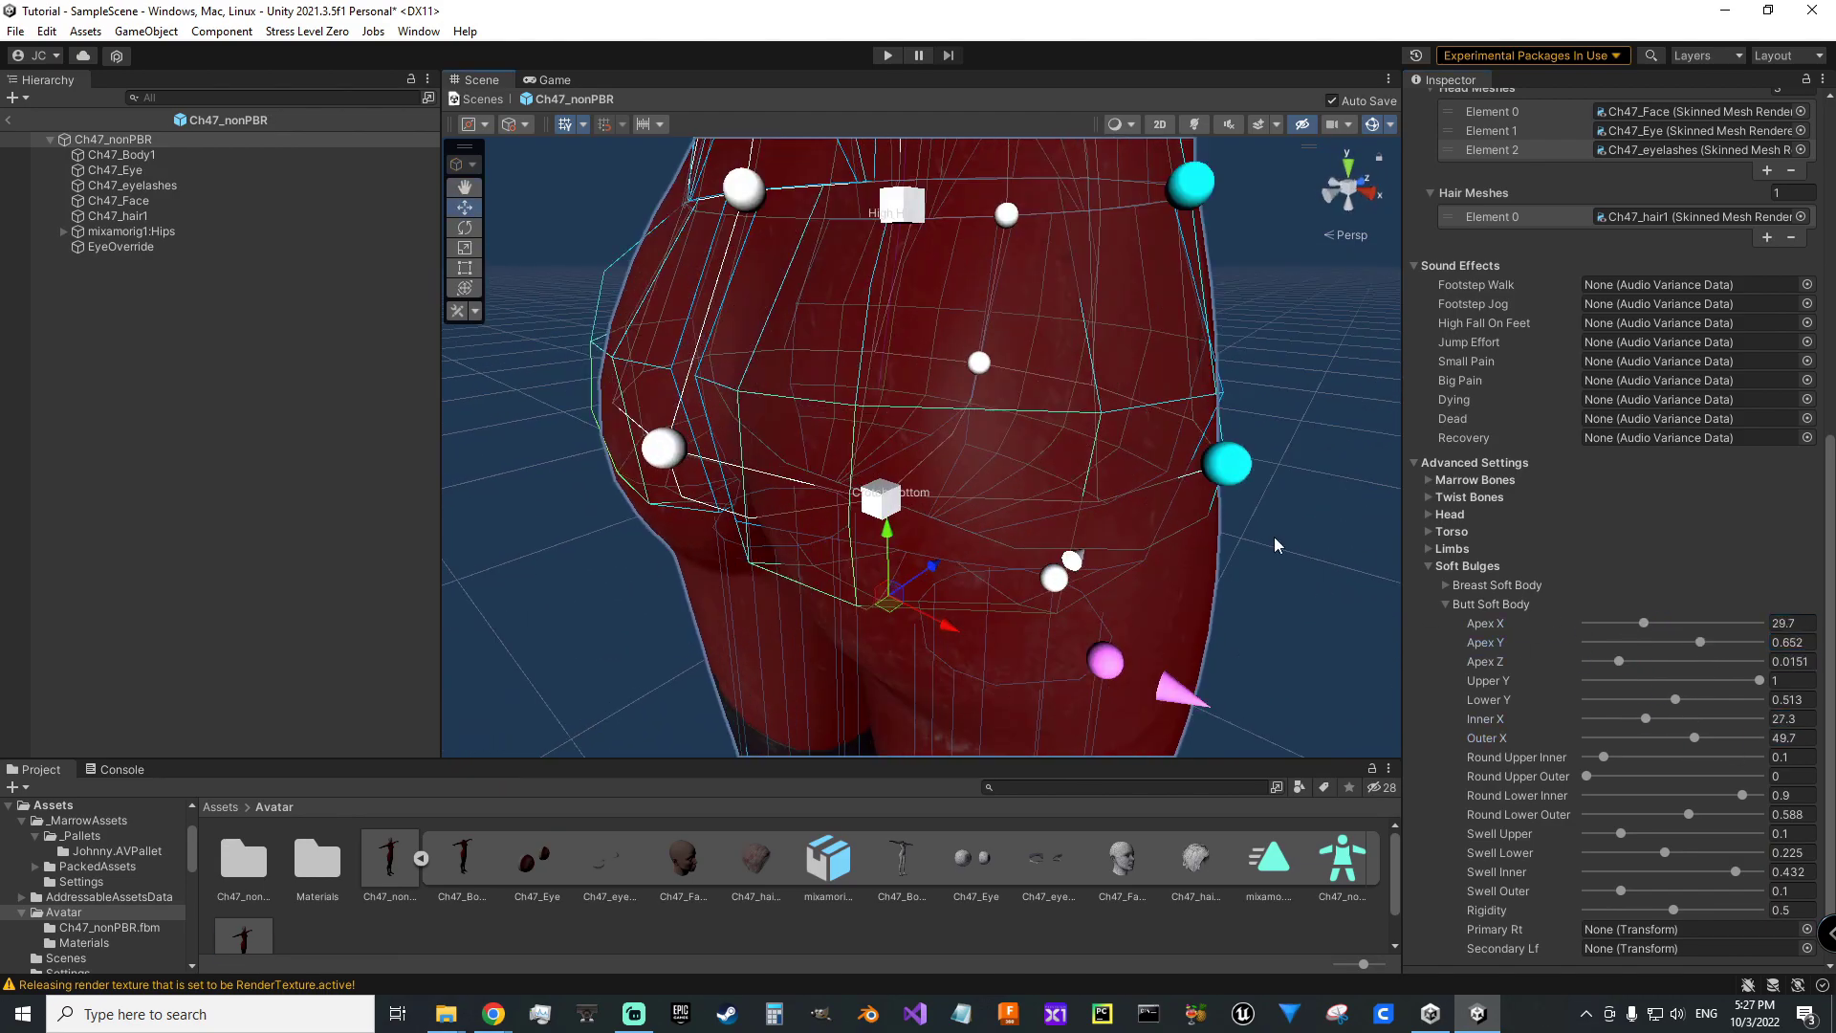
pyautogui.keyDown('alt'); pyautogui.moveTo(670, 574); pyautogui.dragTo(707, 574); pyautogui.keyUp('alt')
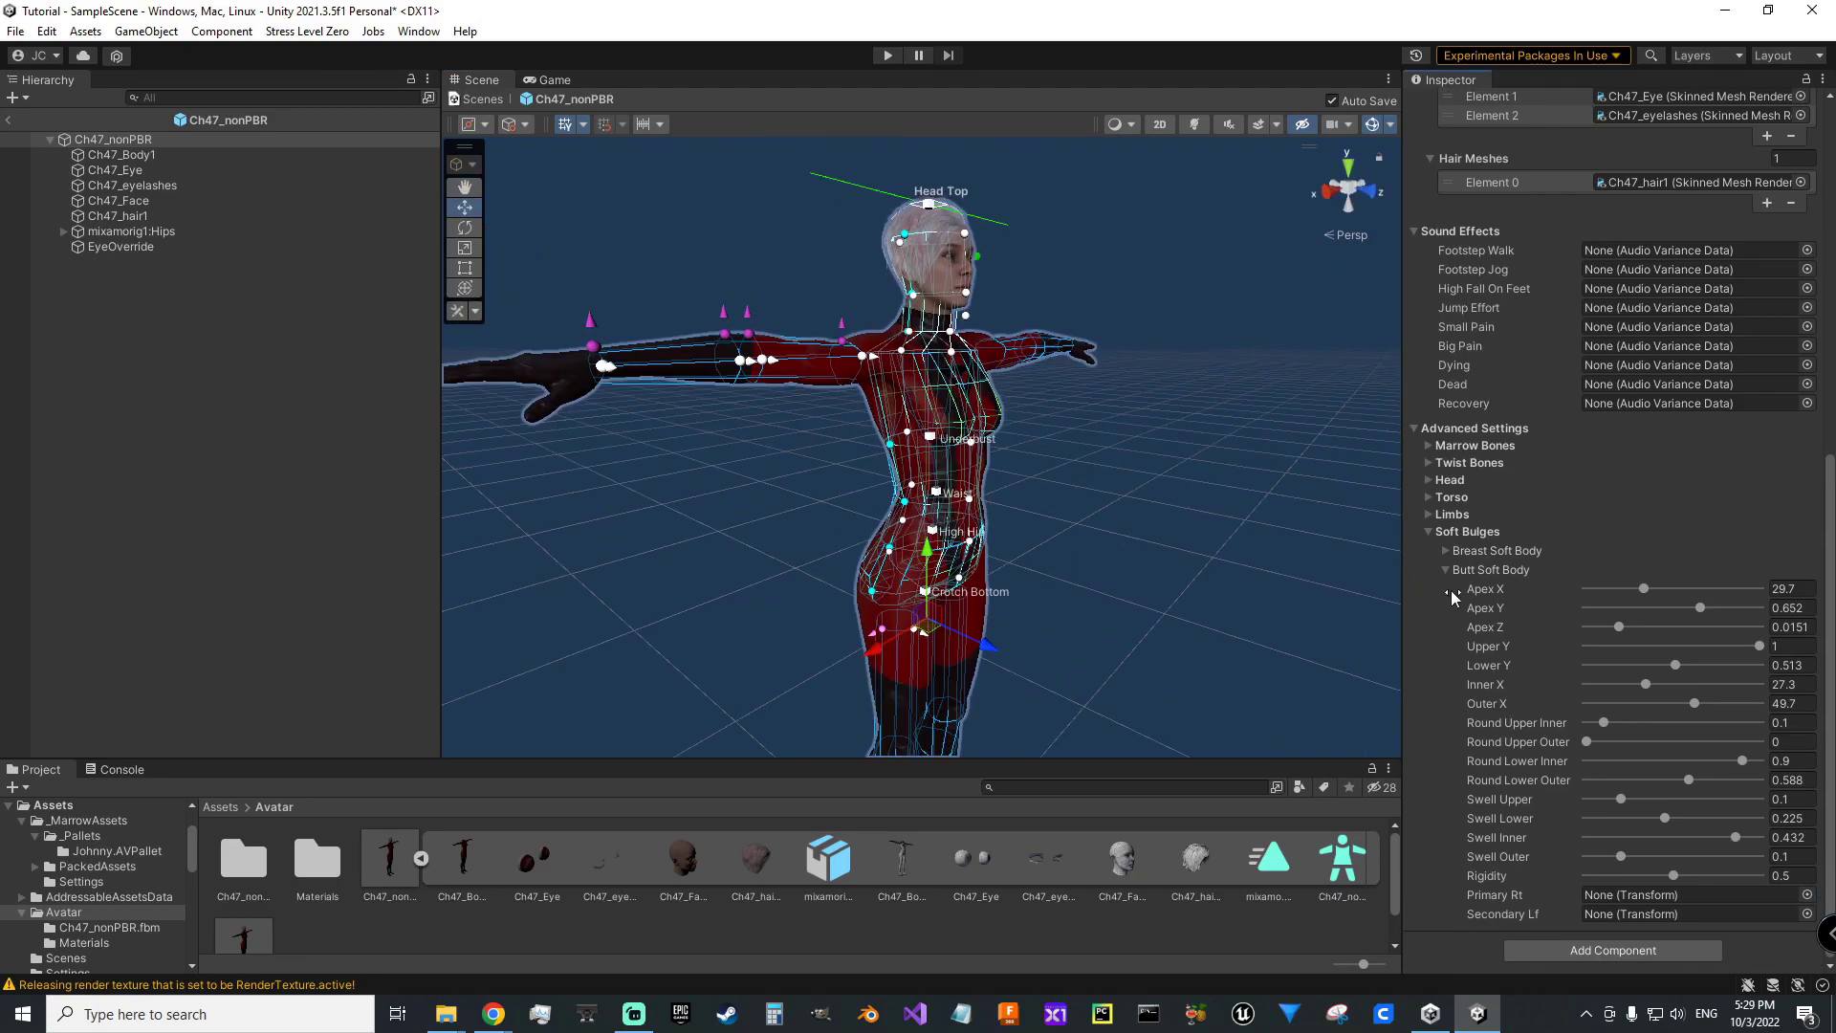
# - Collapse Soft Bulges, turn off Edit Body and collapse the Ch47_nonPBR hierarchy
pyautogui.click(1428, 532)
pyautogui.scroll(5, 1434, 621)
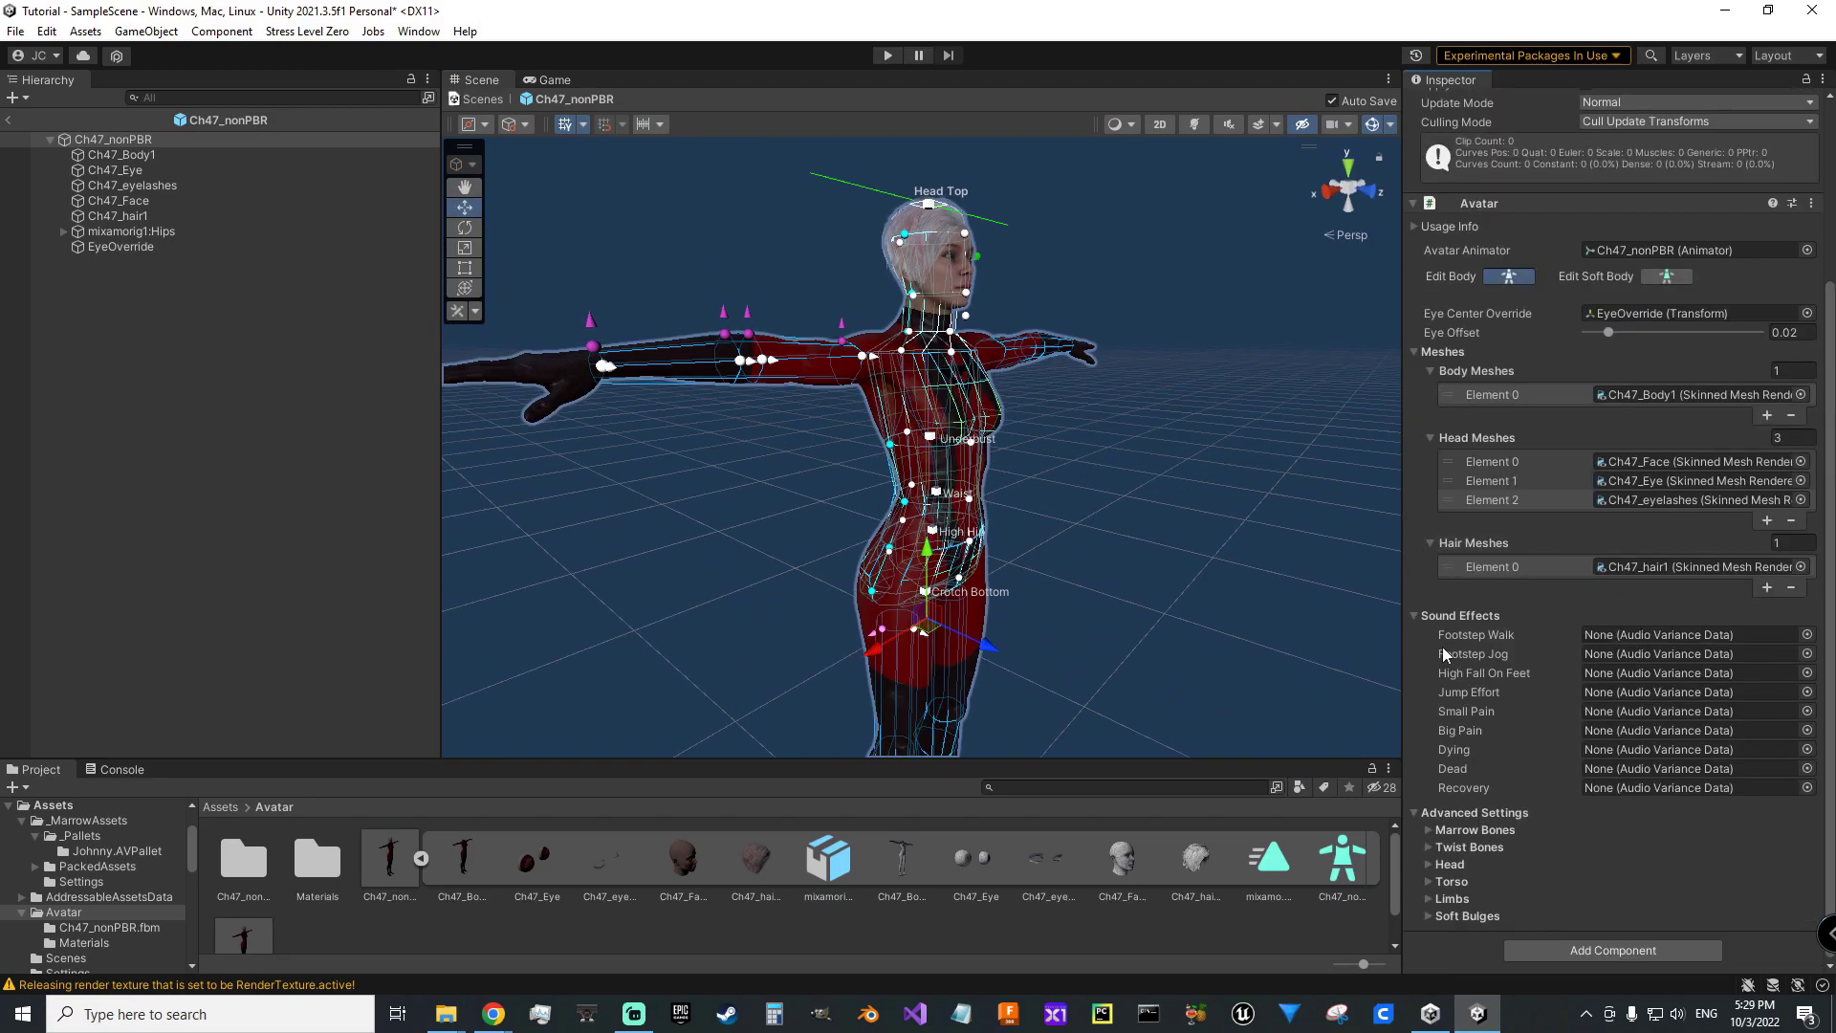
pyautogui.scroll(3, 1442, 674)
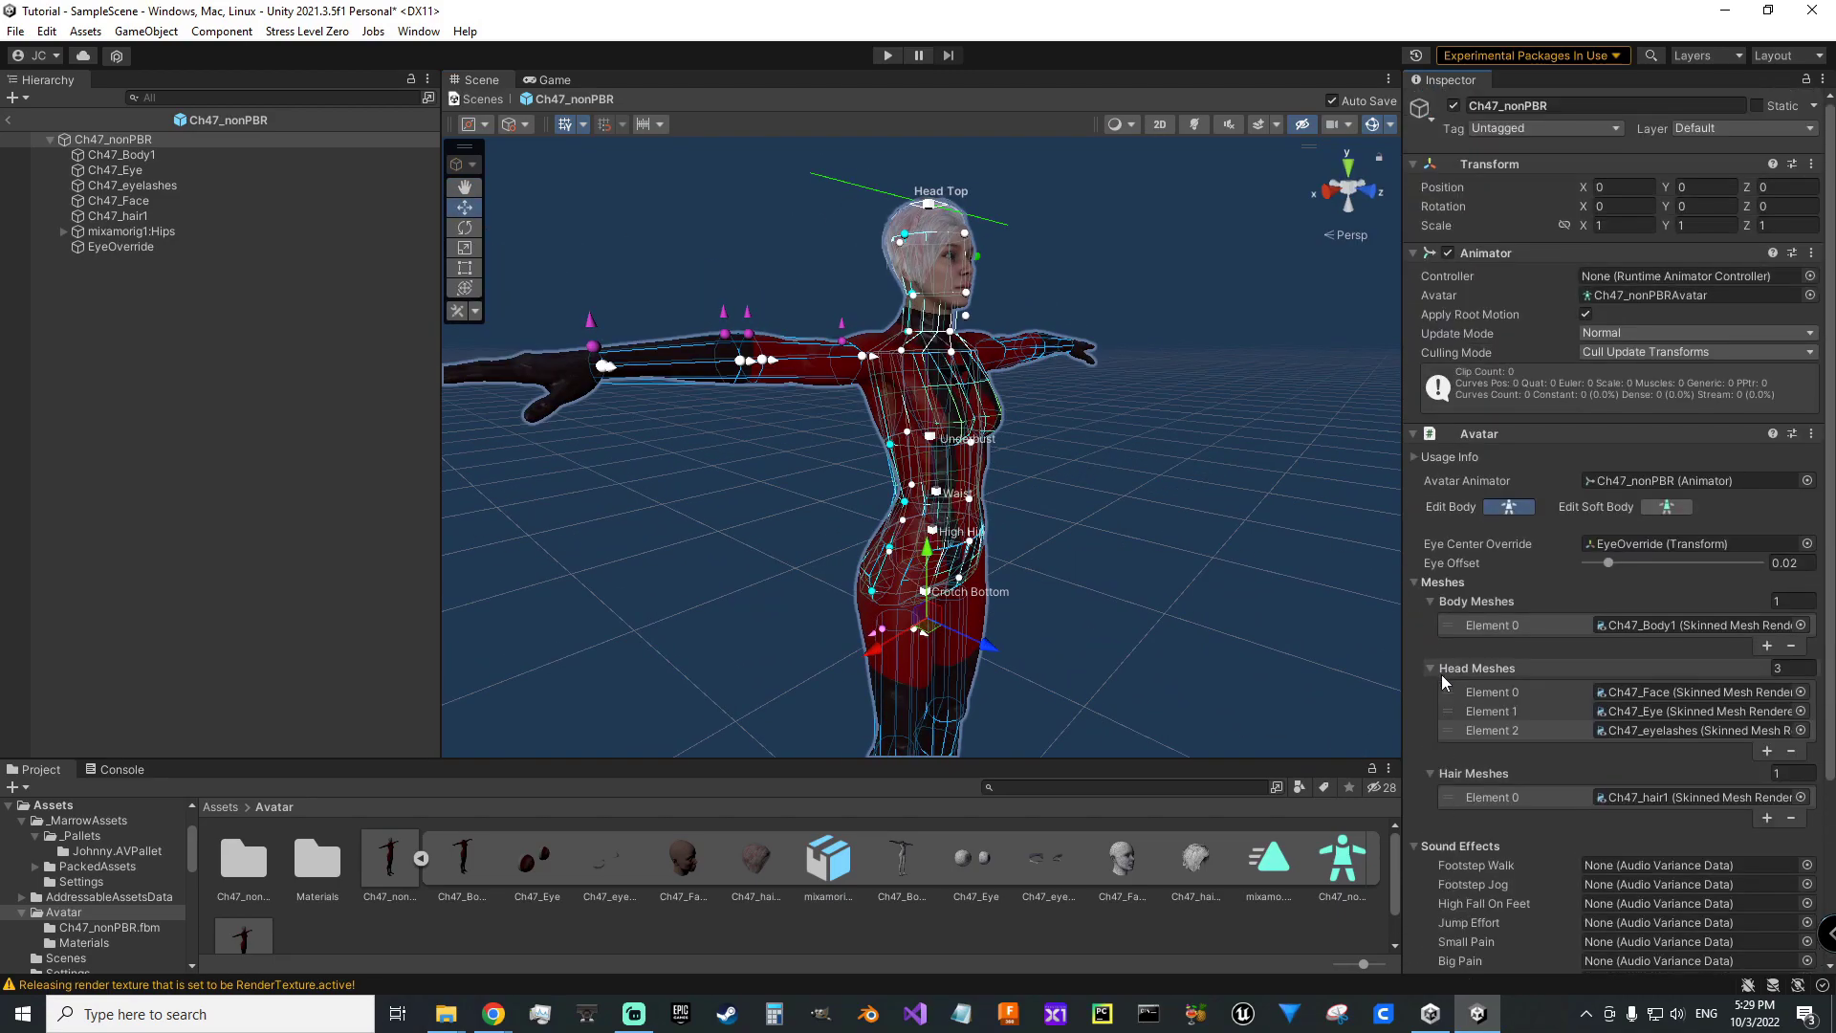
pyautogui.click(1507, 509)
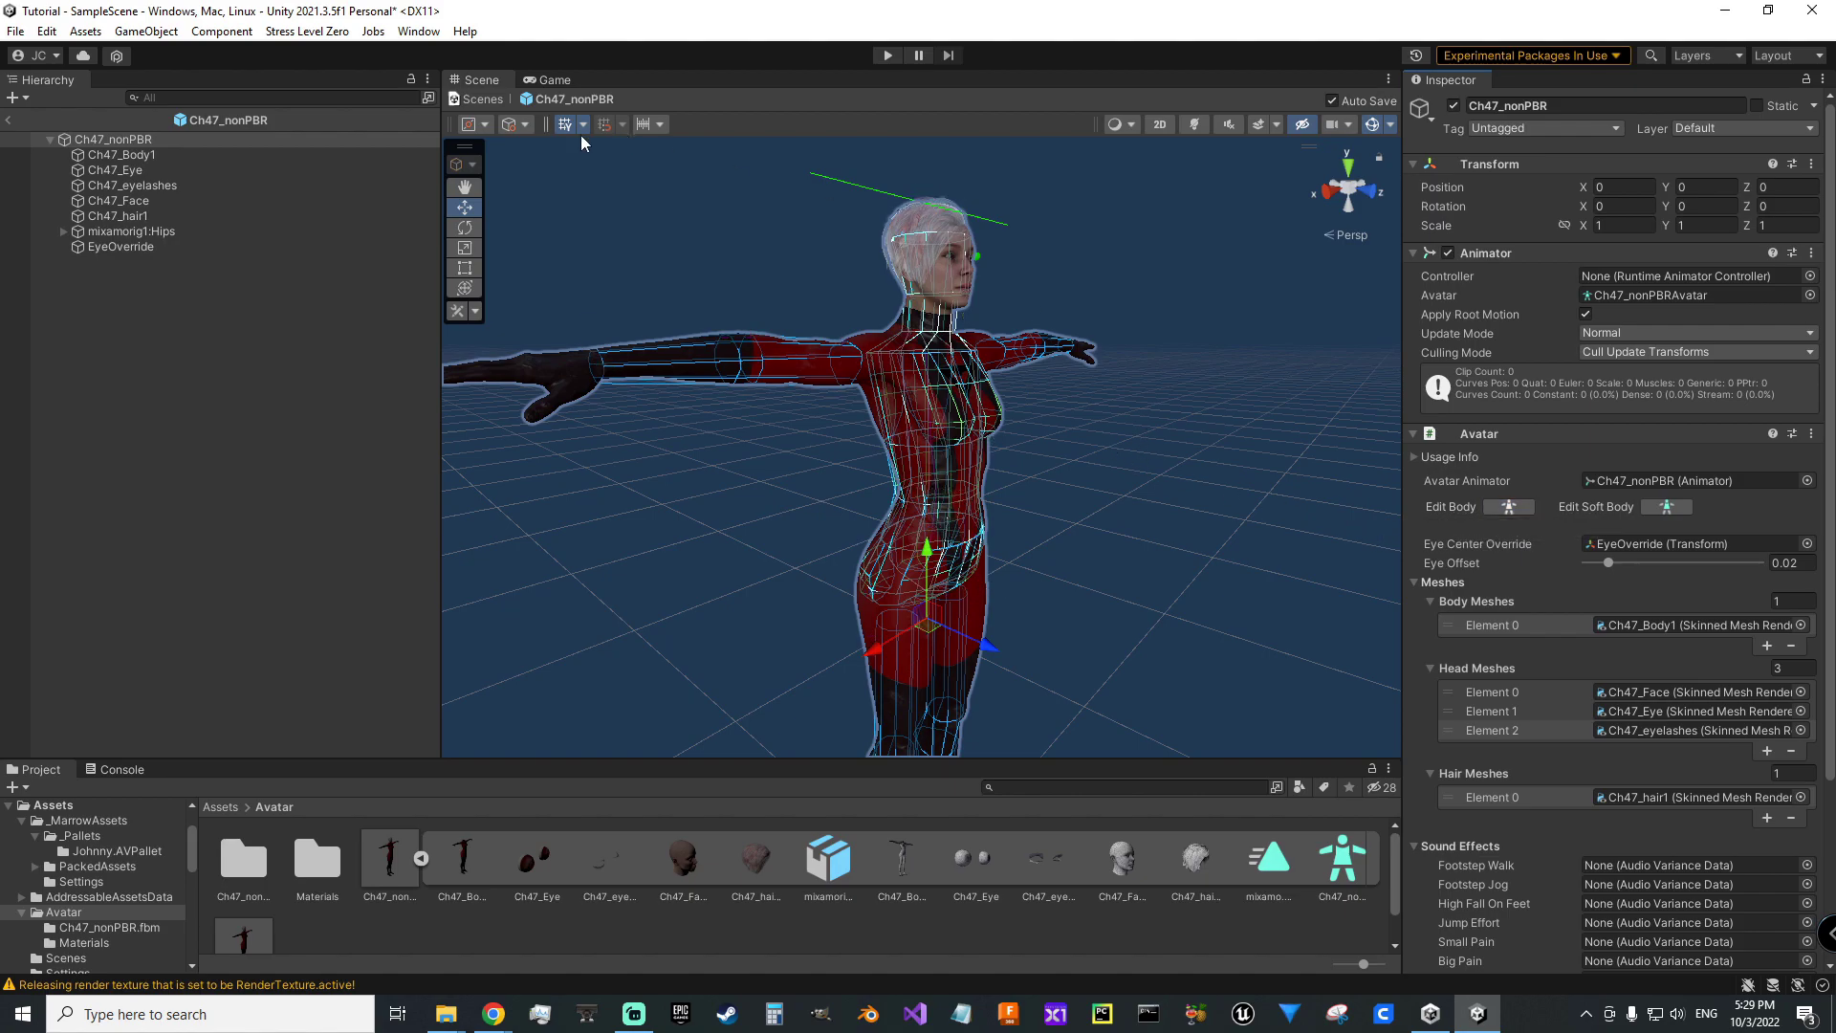
pyautogui.click(50, 140)
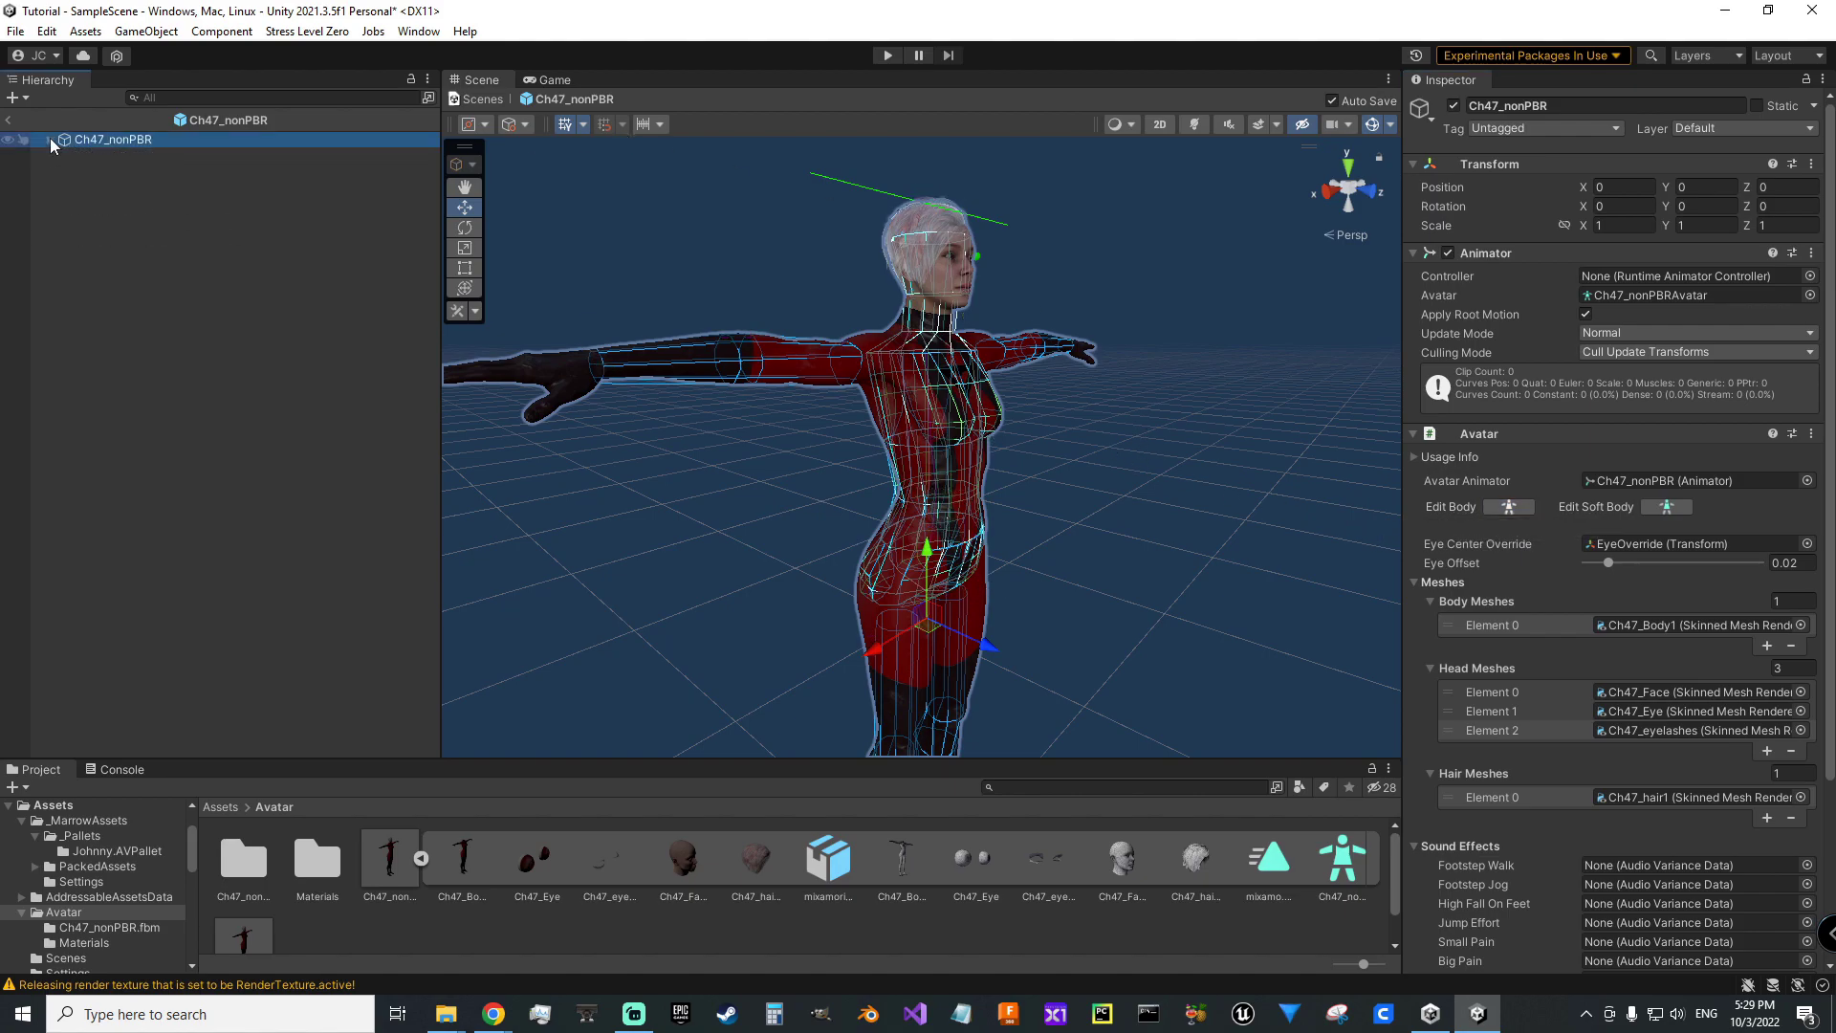
# - Open the Asset Warehouse from Void Tools and select AVPallet to view its empty crate list
pyautogui.click(307, 31)
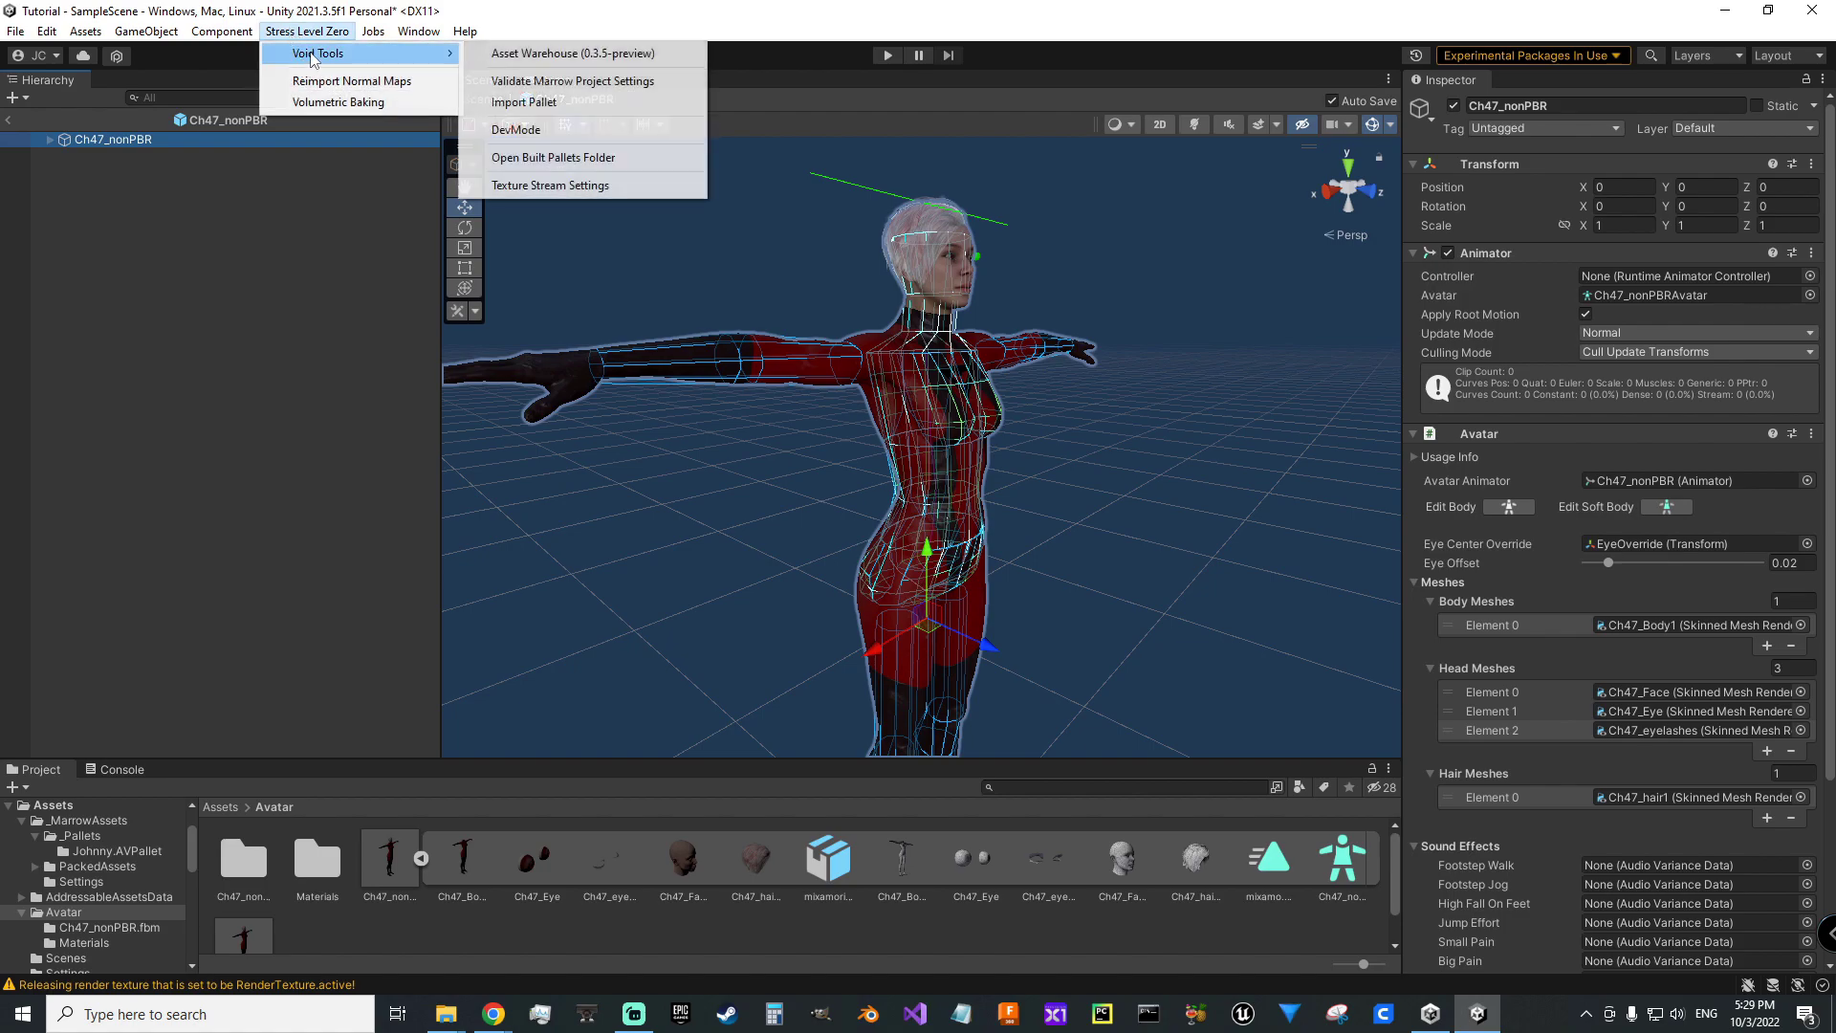
pyautogui.moveTo(360, 53)
pyautogui.click(532, 58)
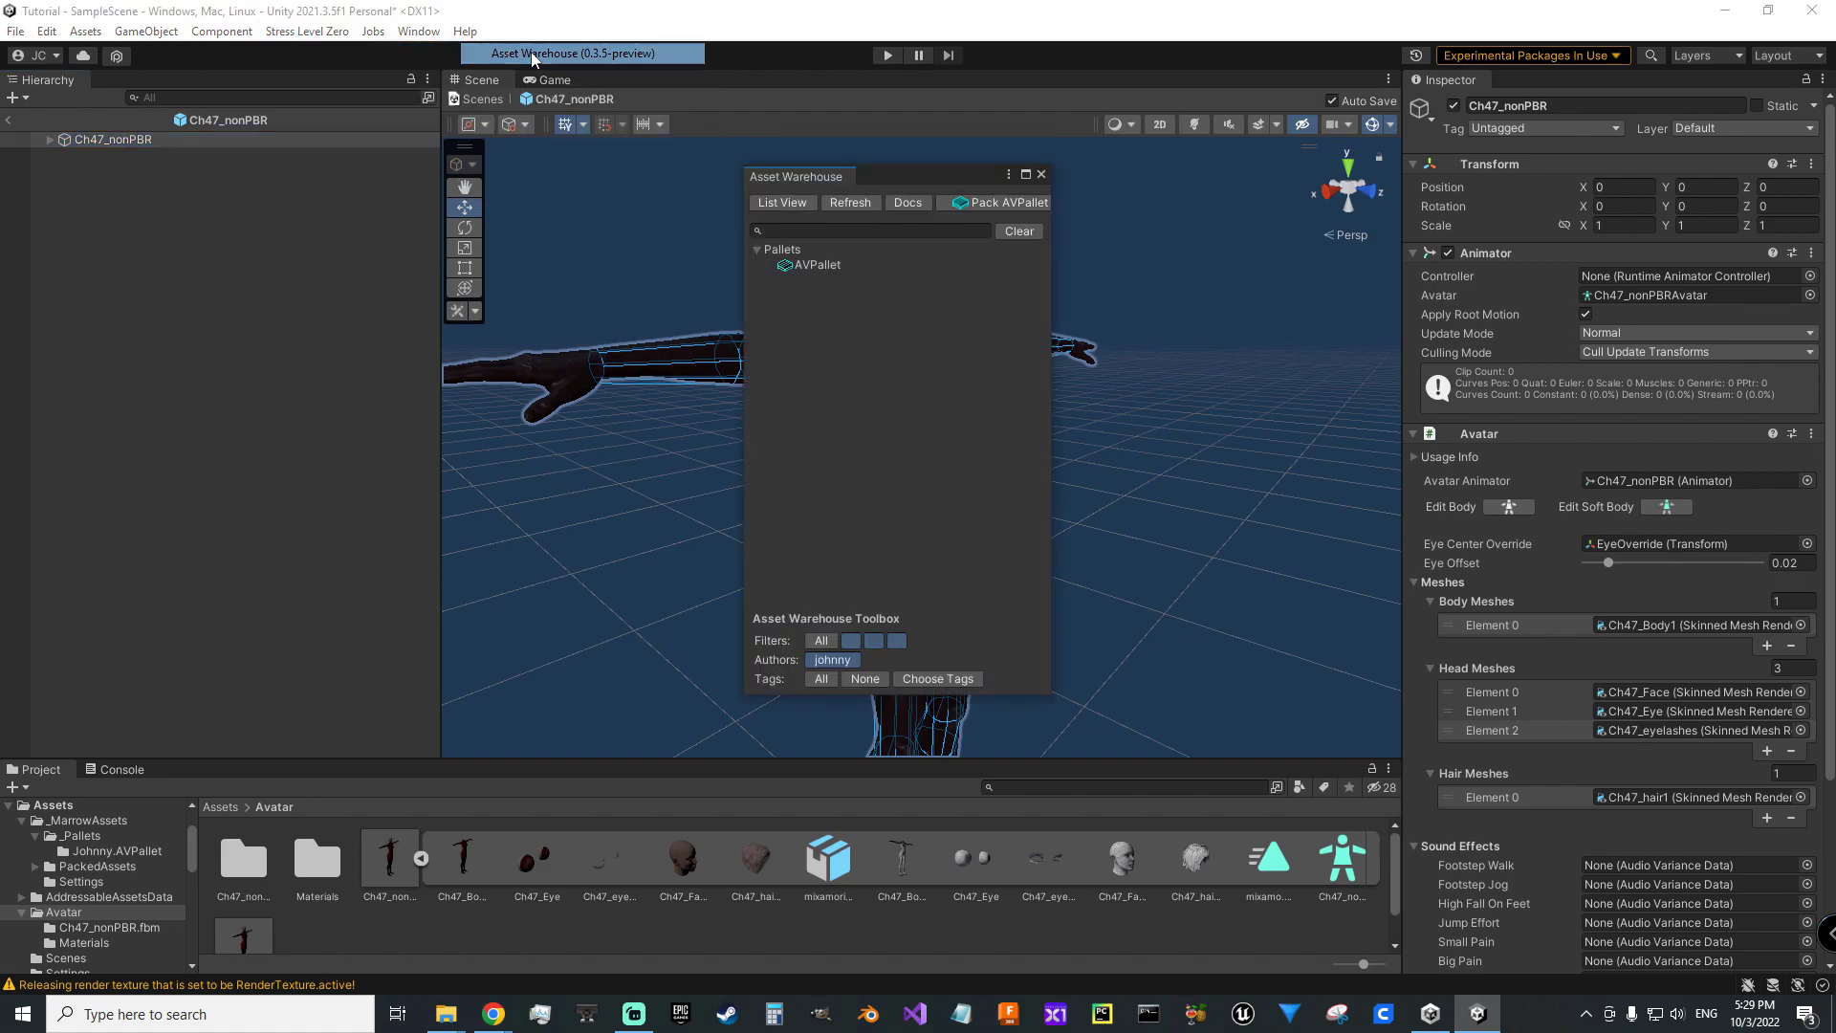
pyautogui.click(815, 266)
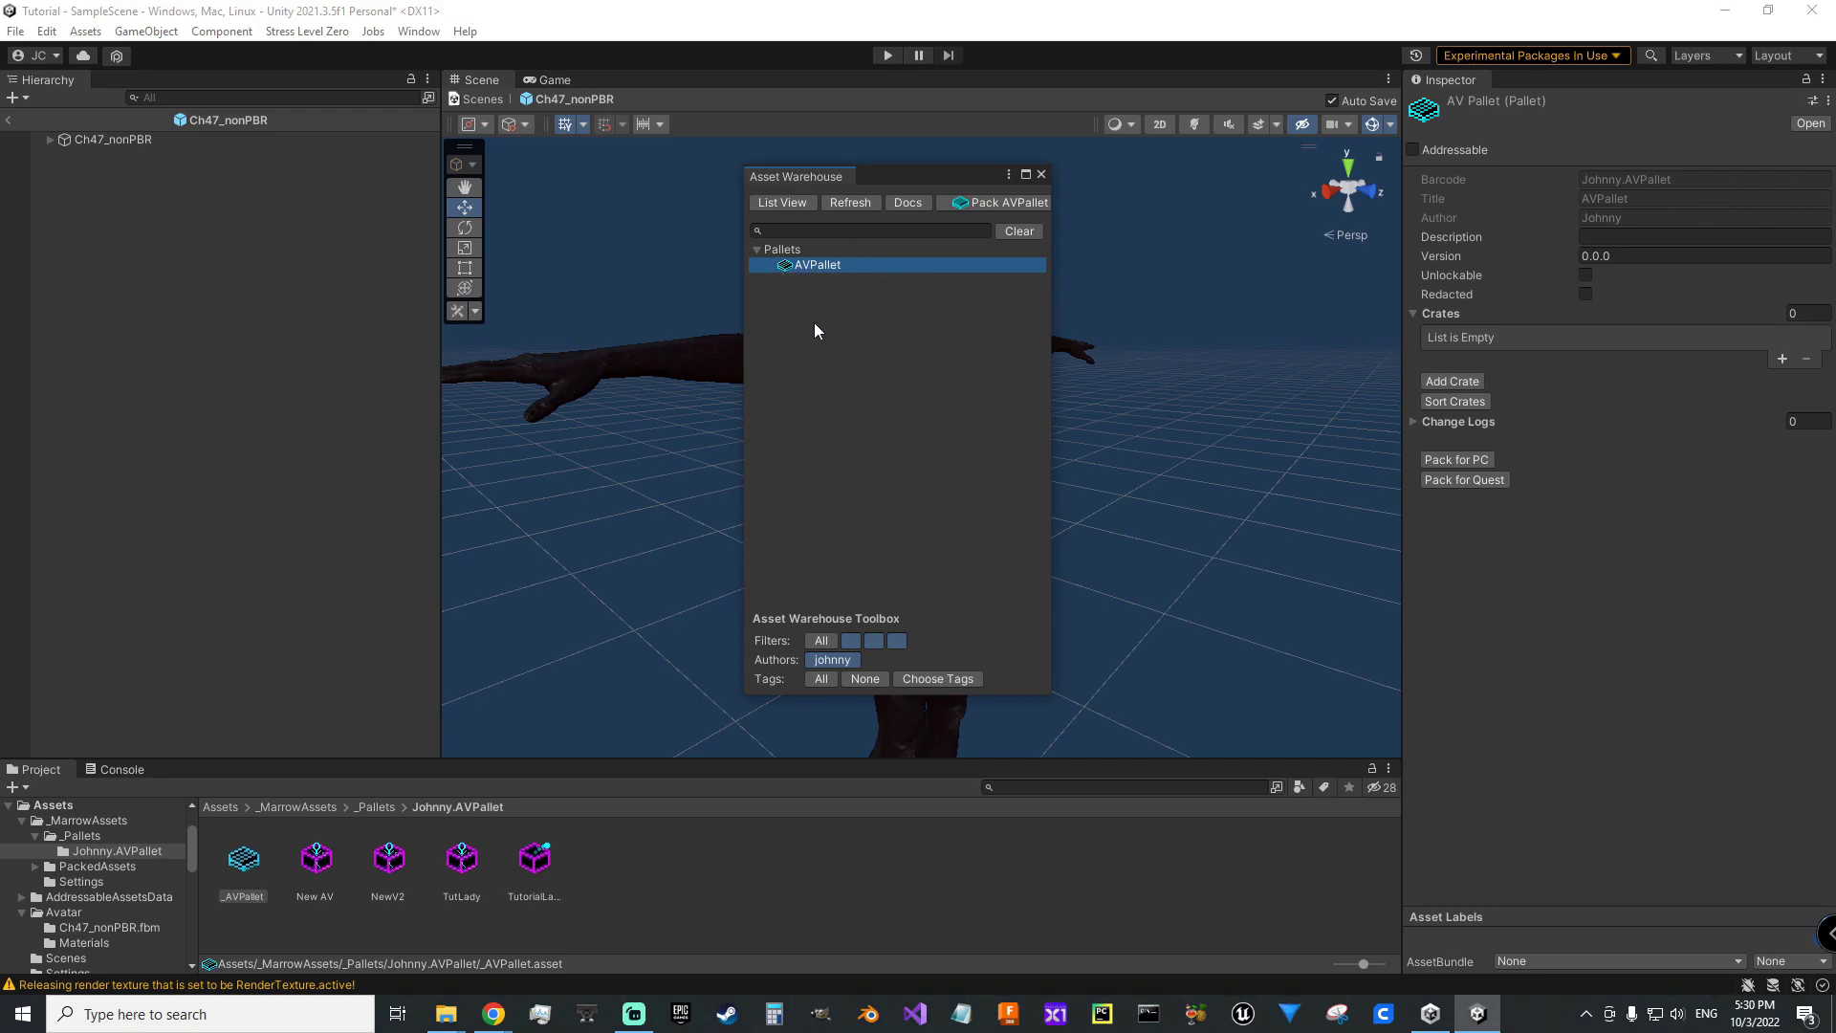
# - Add a new Avatar crate to AVPallet with the Ch47_nonPBR prefab as its asset reference
pyautogui.click(1447, 381)
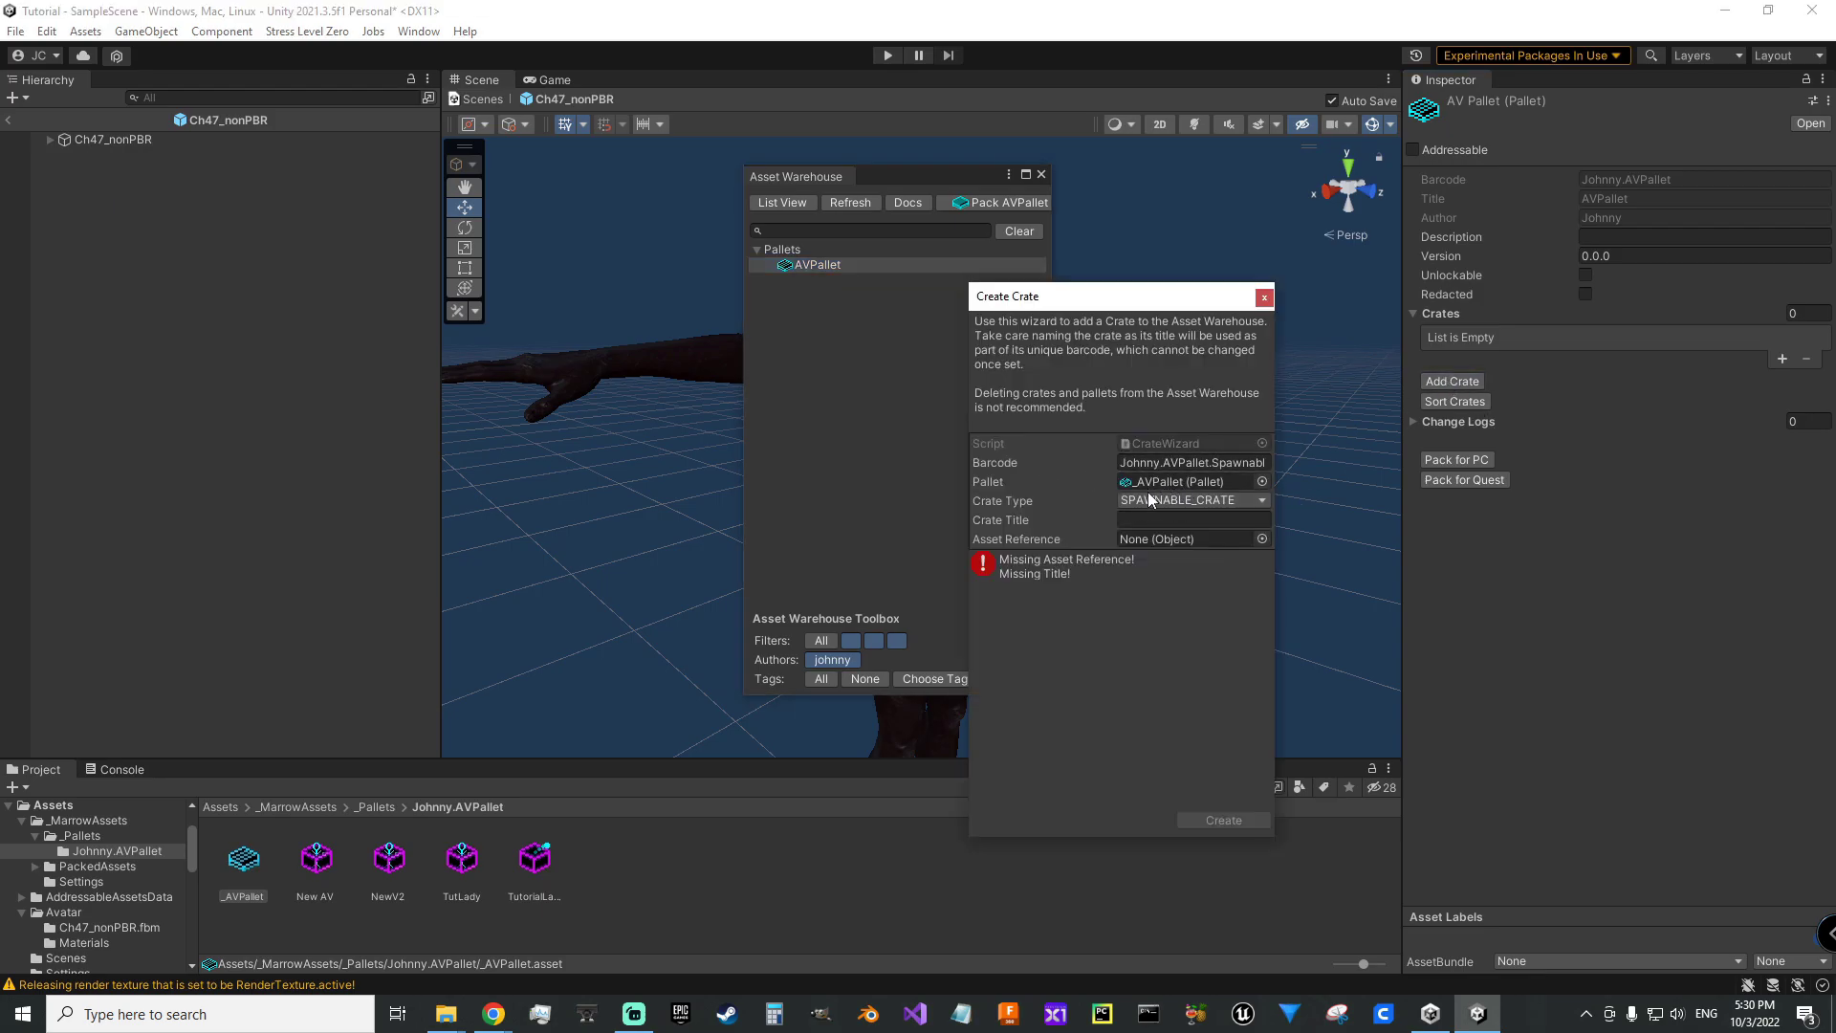
pyautogui.click(1191, 501)
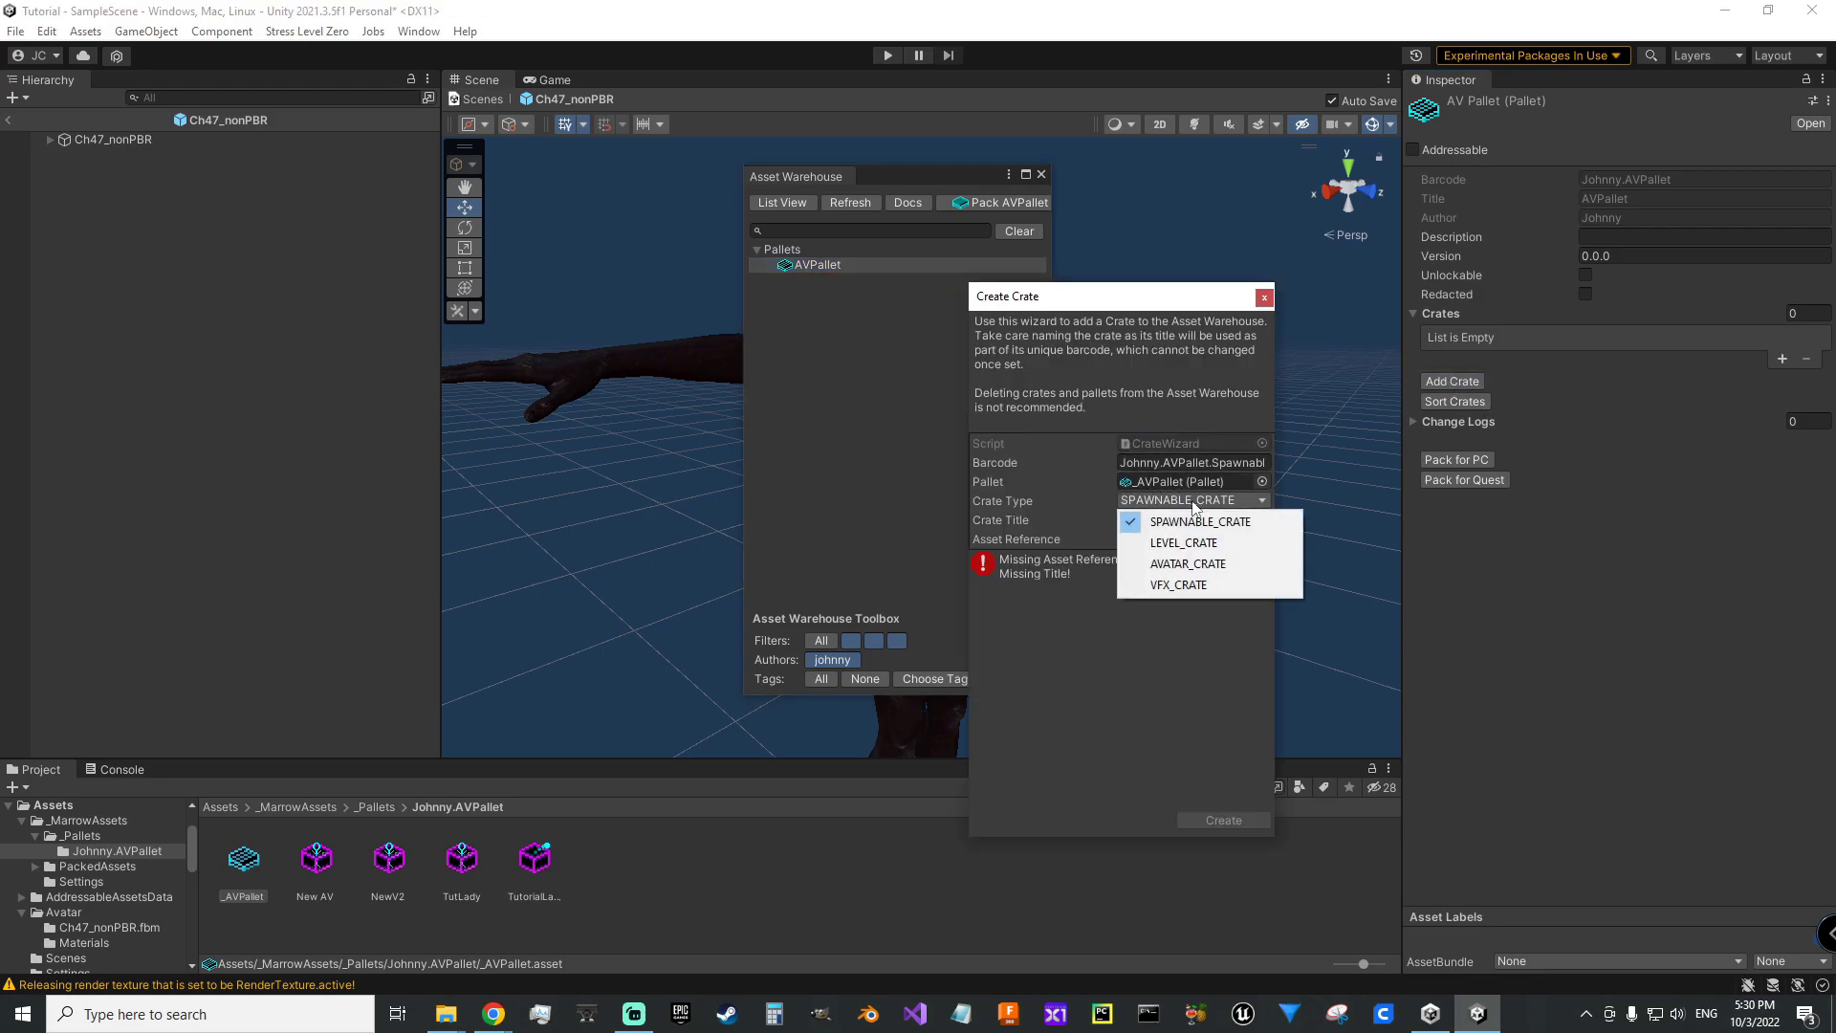
pyautogui.click(1172, 566)
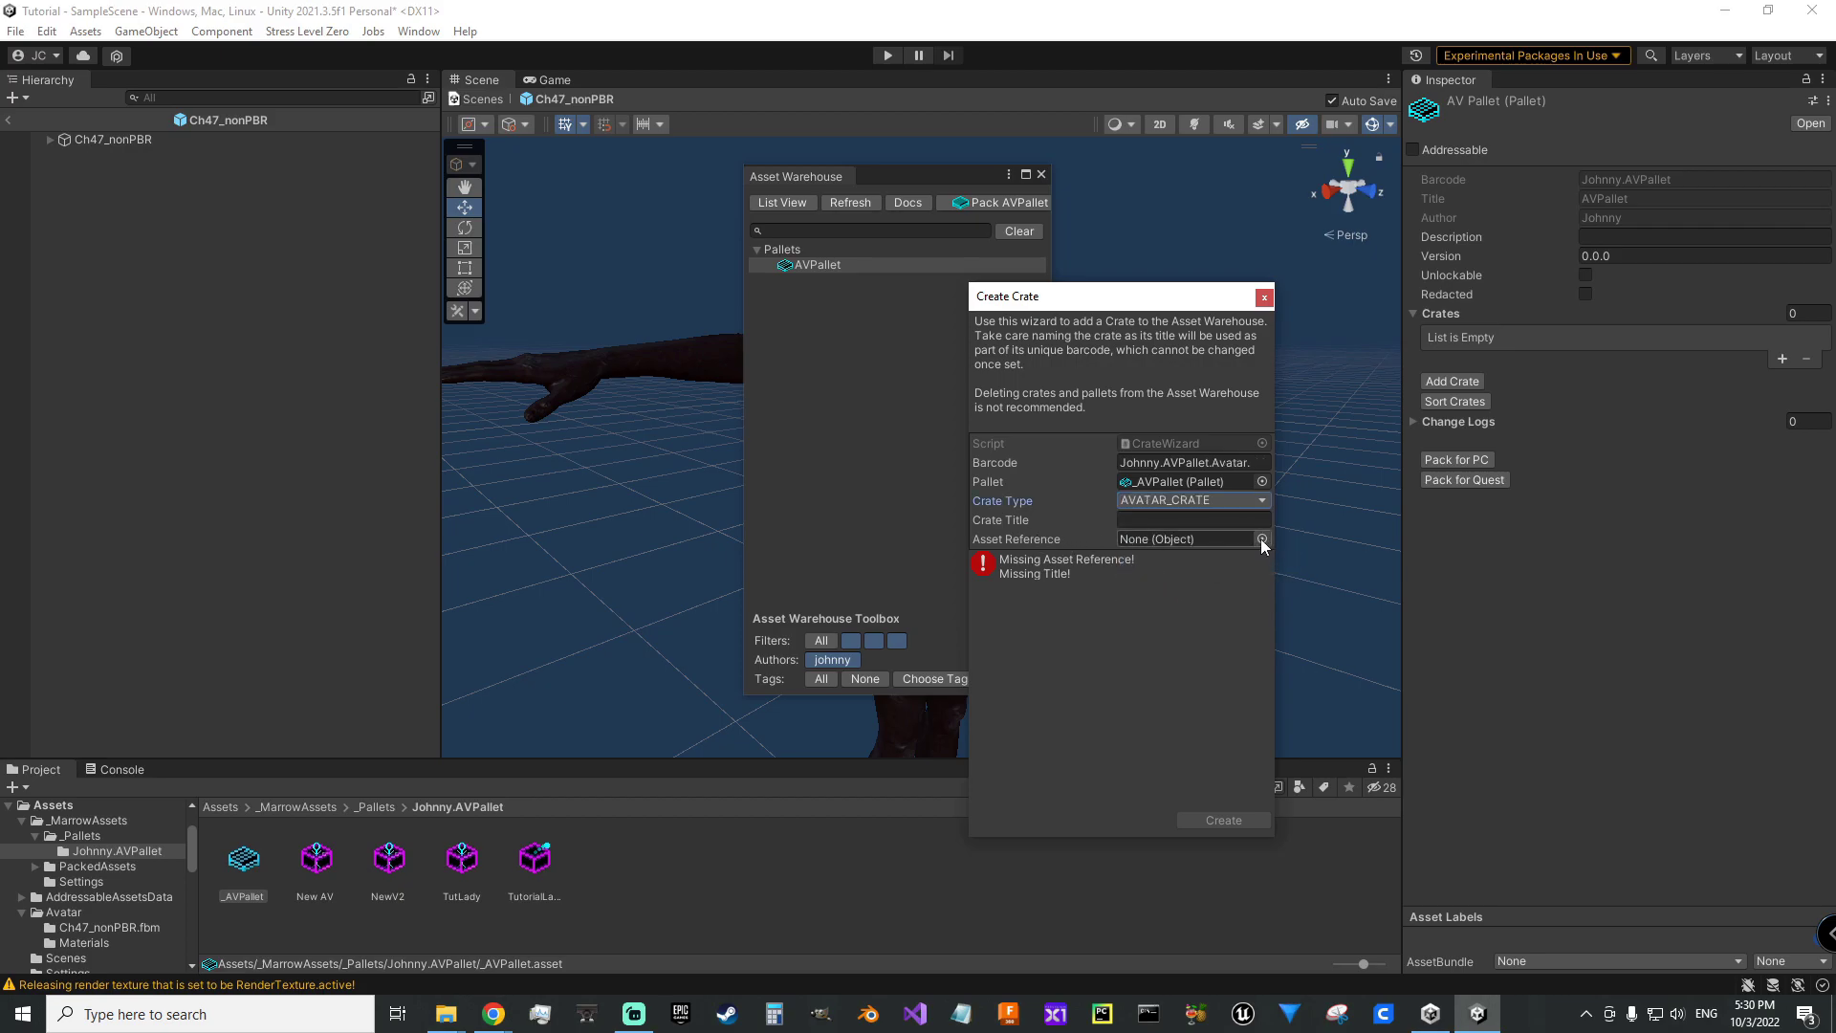
pyautogui.click(219, 806)
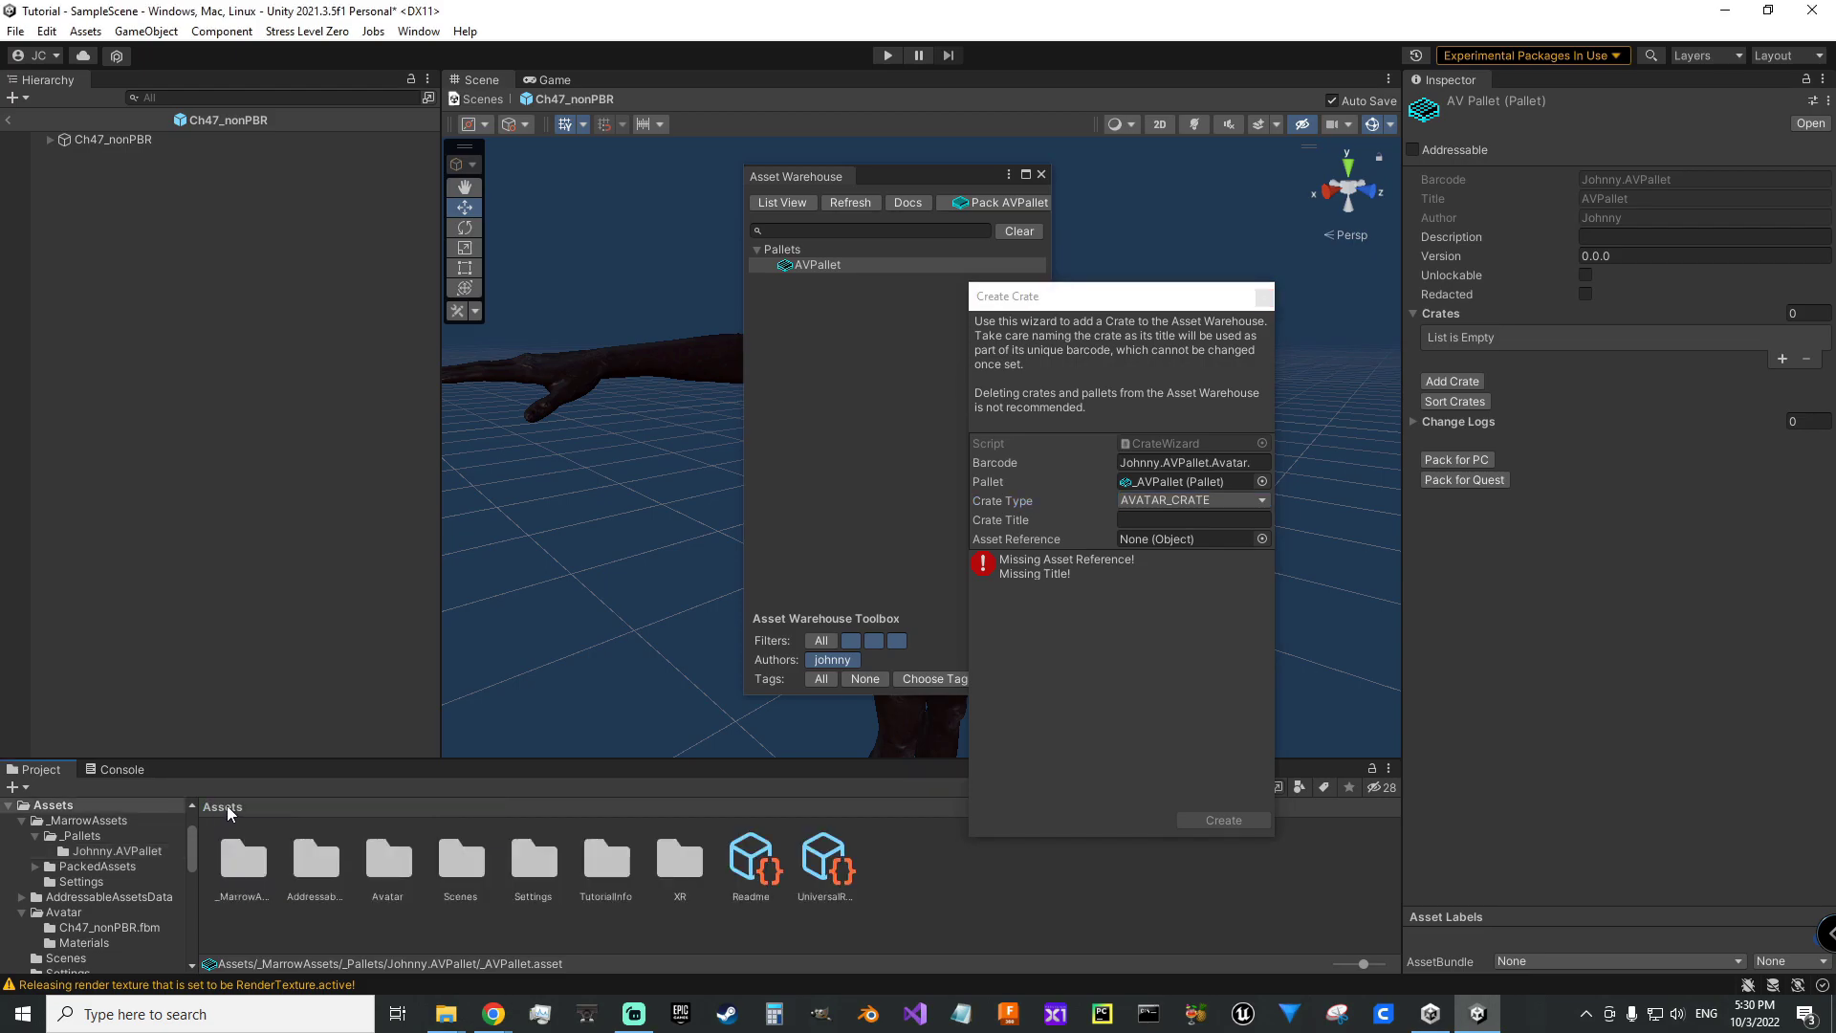
pyautogui.doubleClick(392, 864)
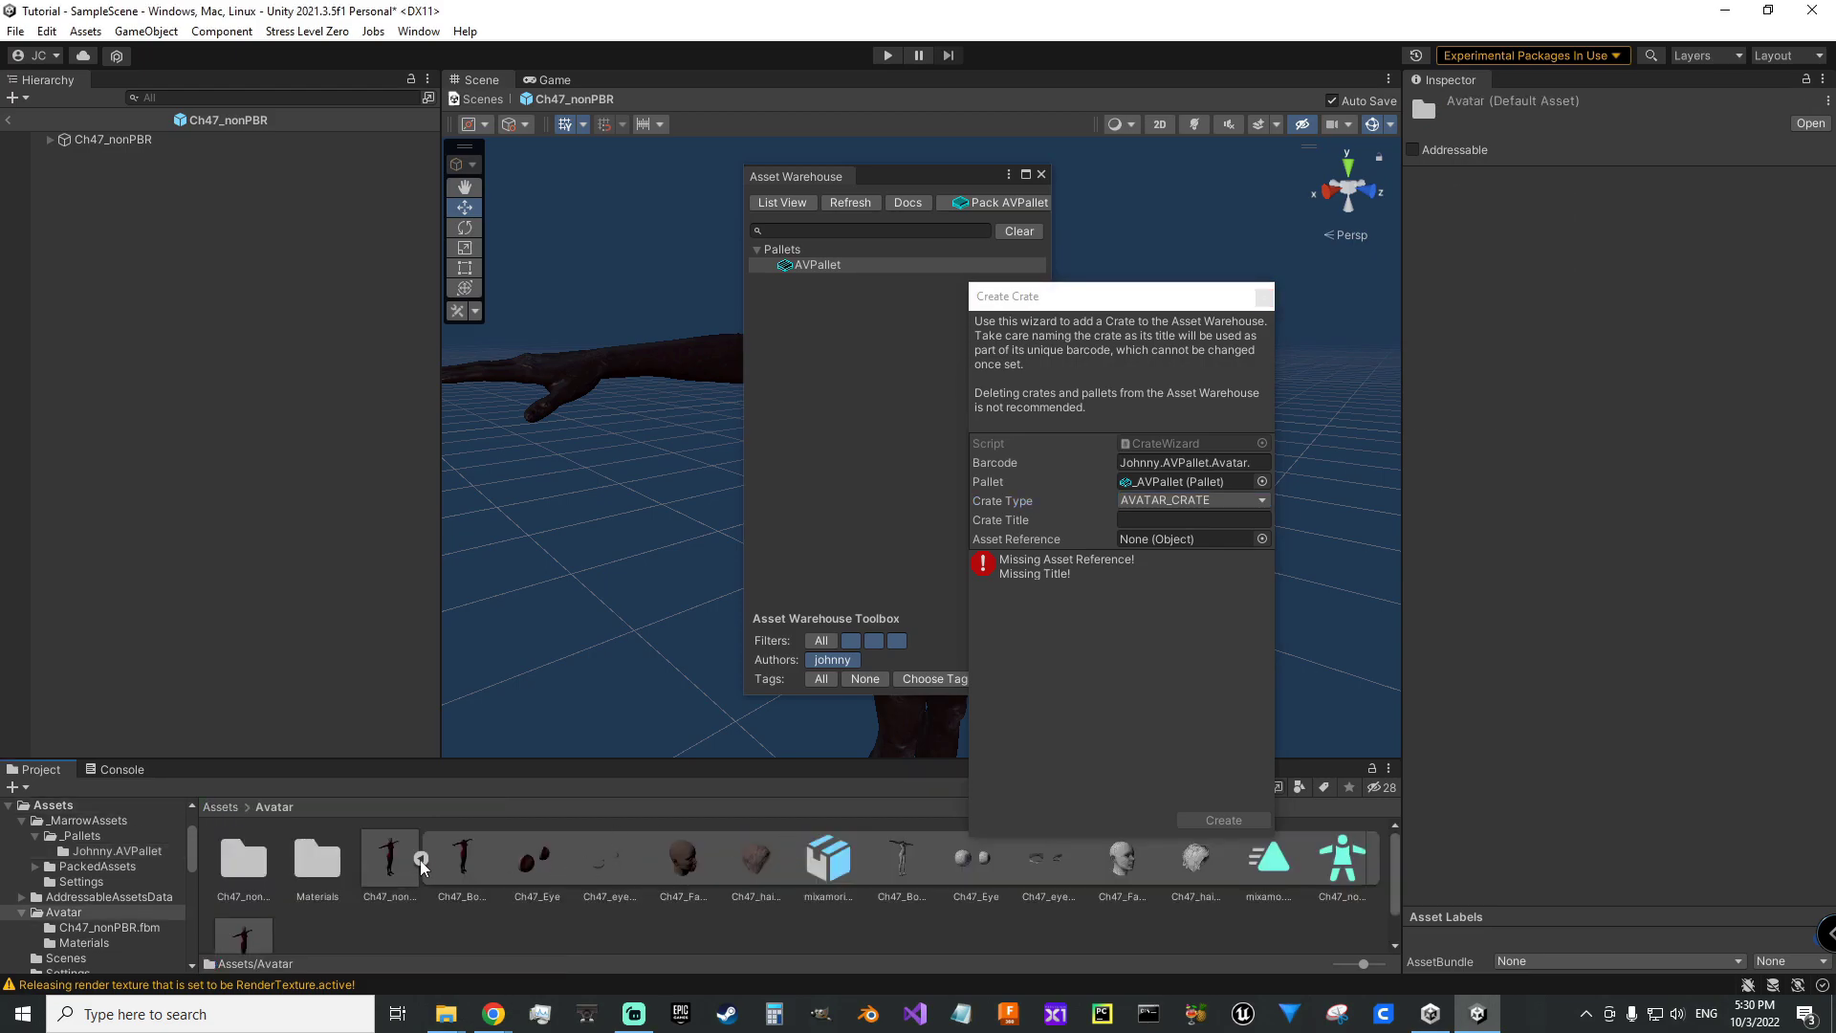
pyautogui.click(421, 859)
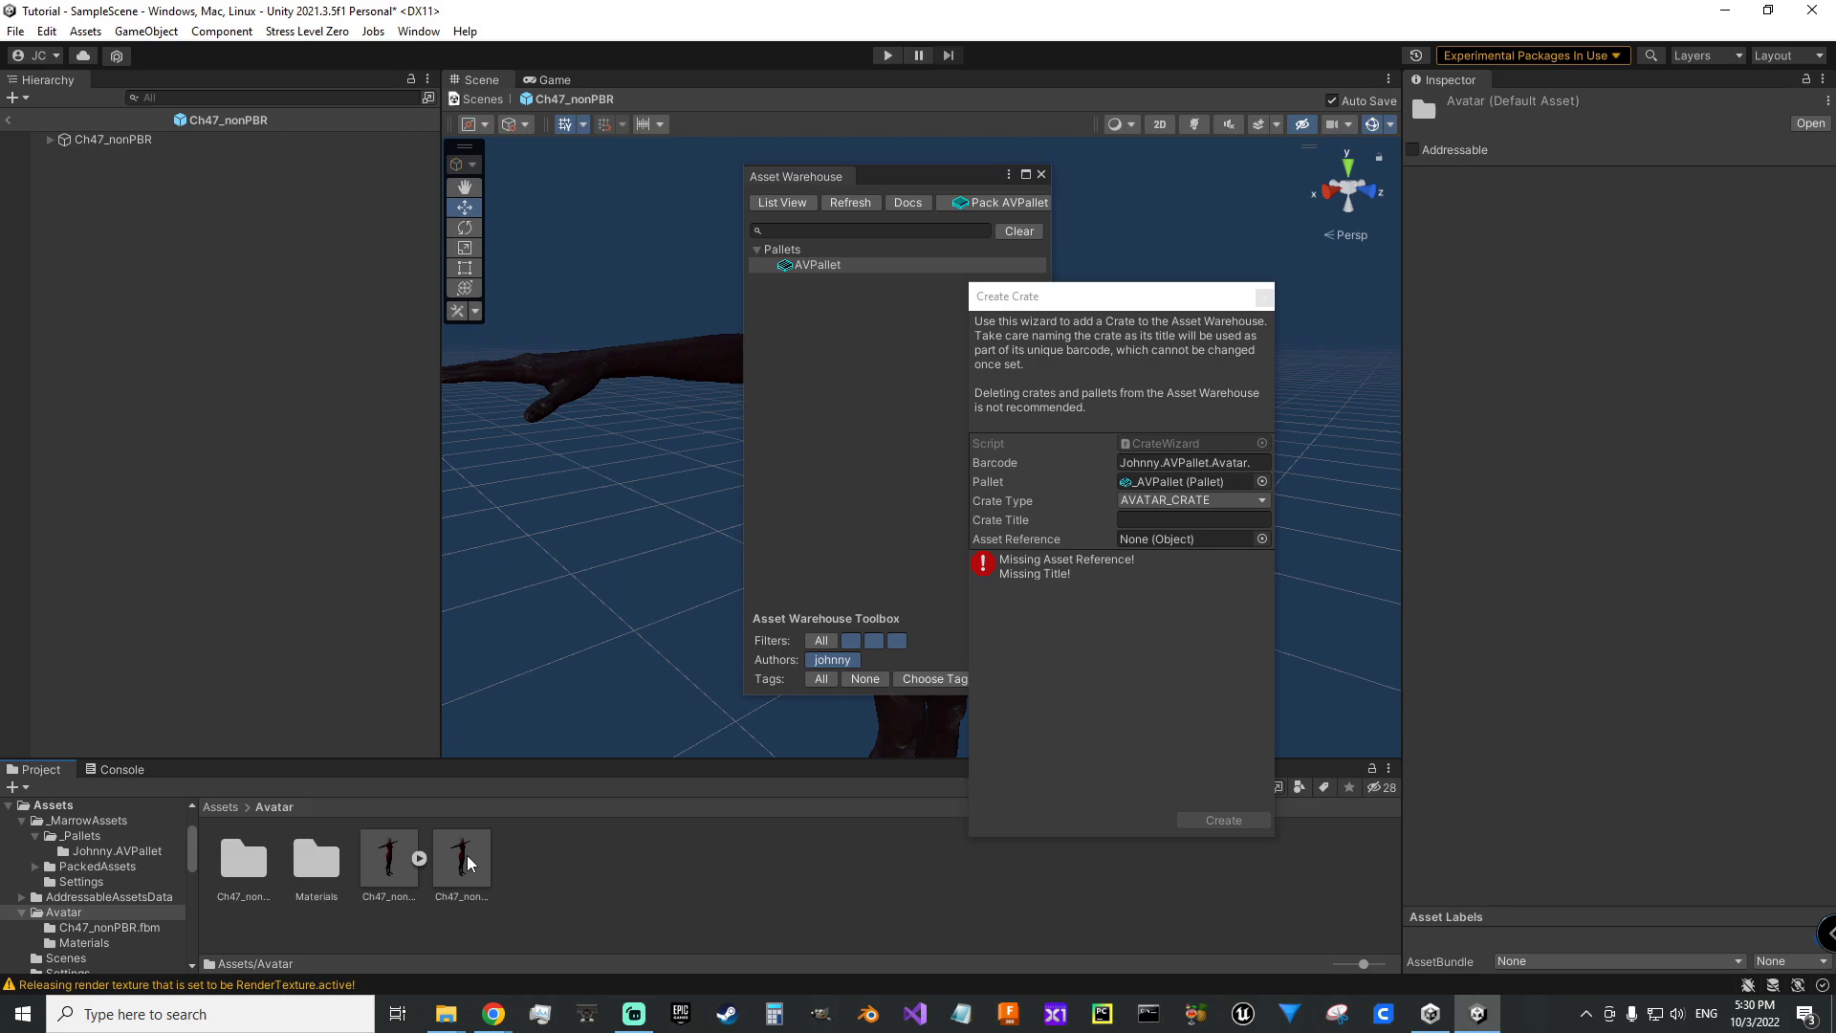
pyautogui.click(467, 855)
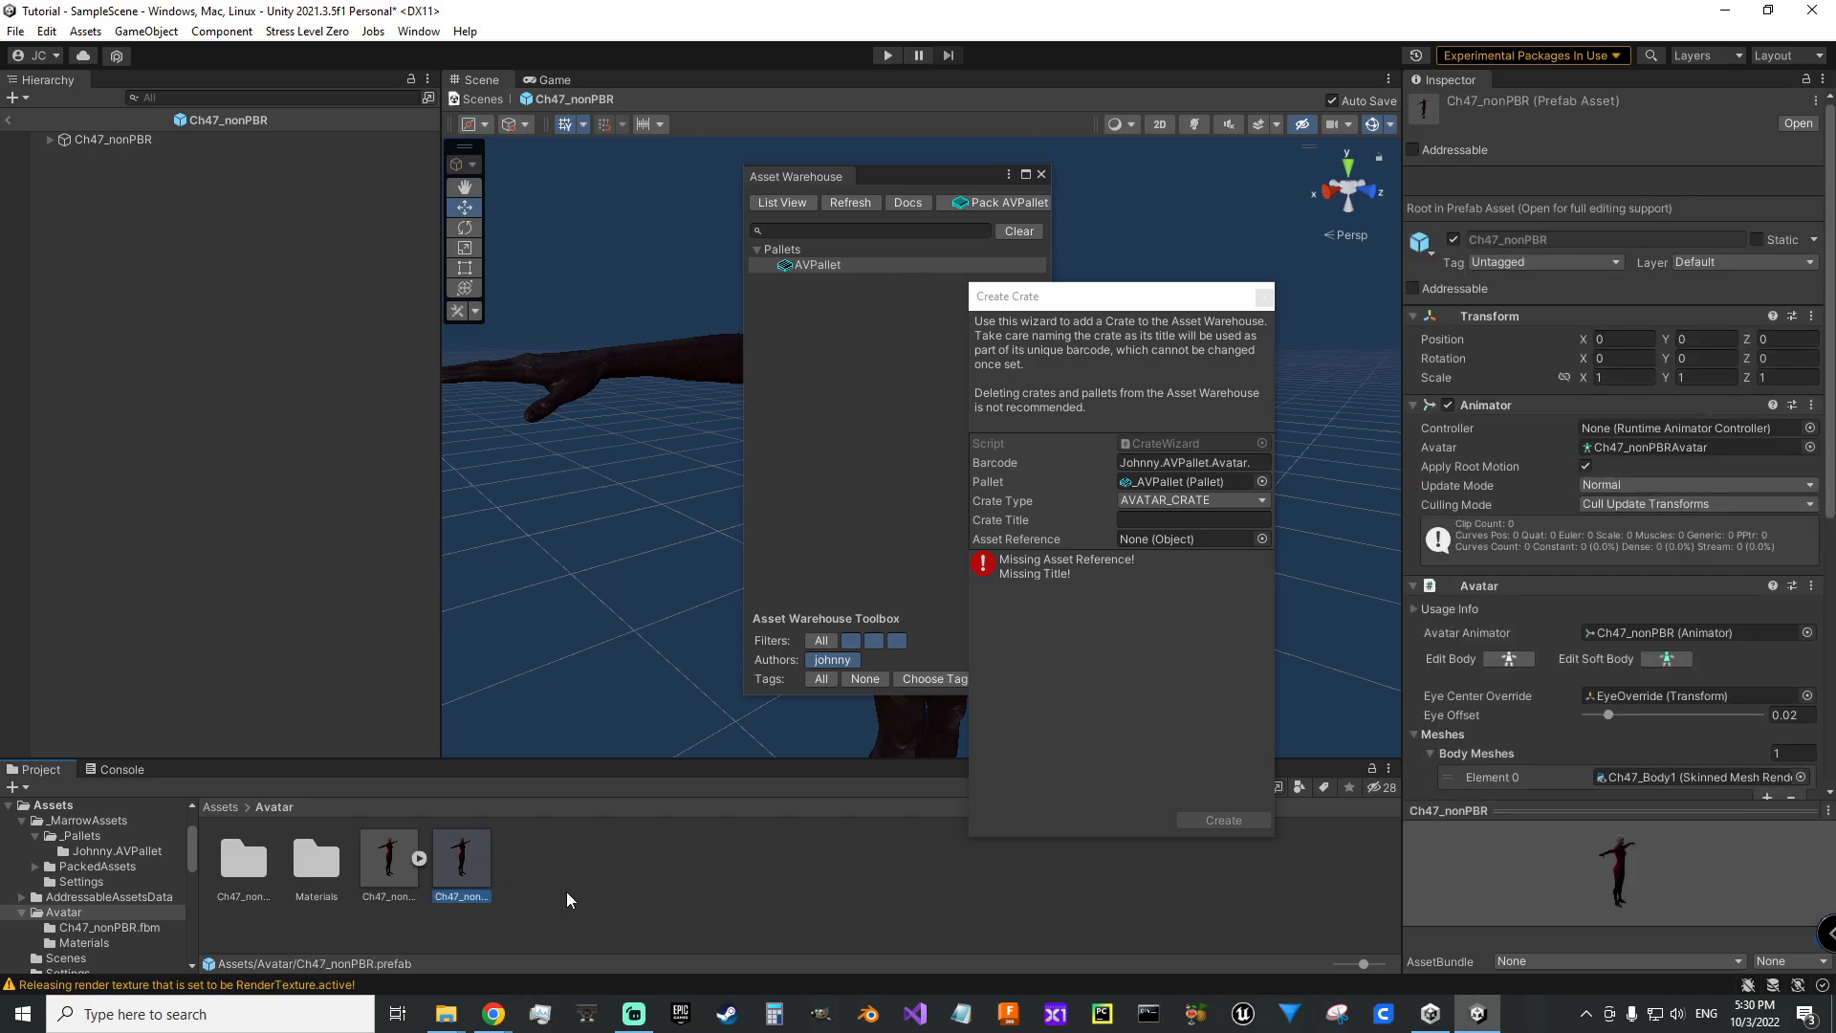
pyautogui.moveTo(467, 873); pyautogui.dragTo(1179, 539)
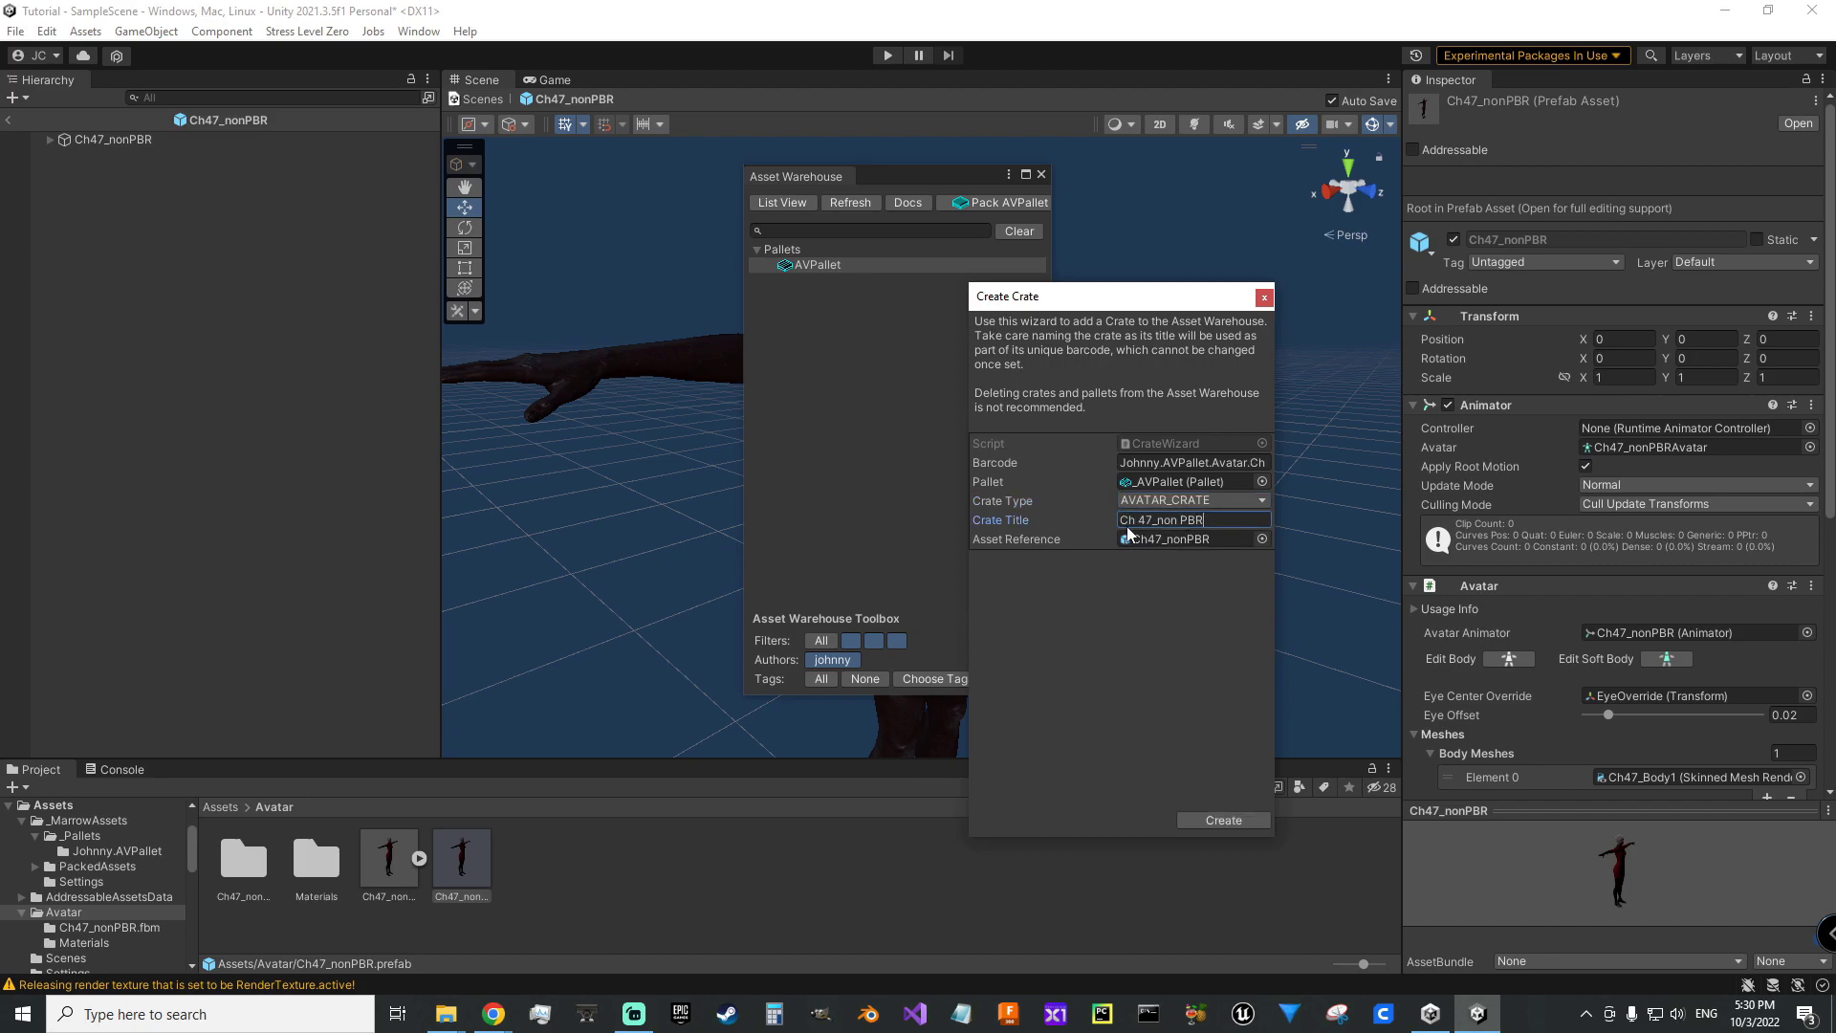
# - Title the crate Avatarlady and create it
pyautogui.click(1204, 521)
pyautogui.moveTo(1204, 521); pyautogui.dragTo(1133, 526)
pyautogui.write('Avatarlady')
pyautogui.click(1224, 821)
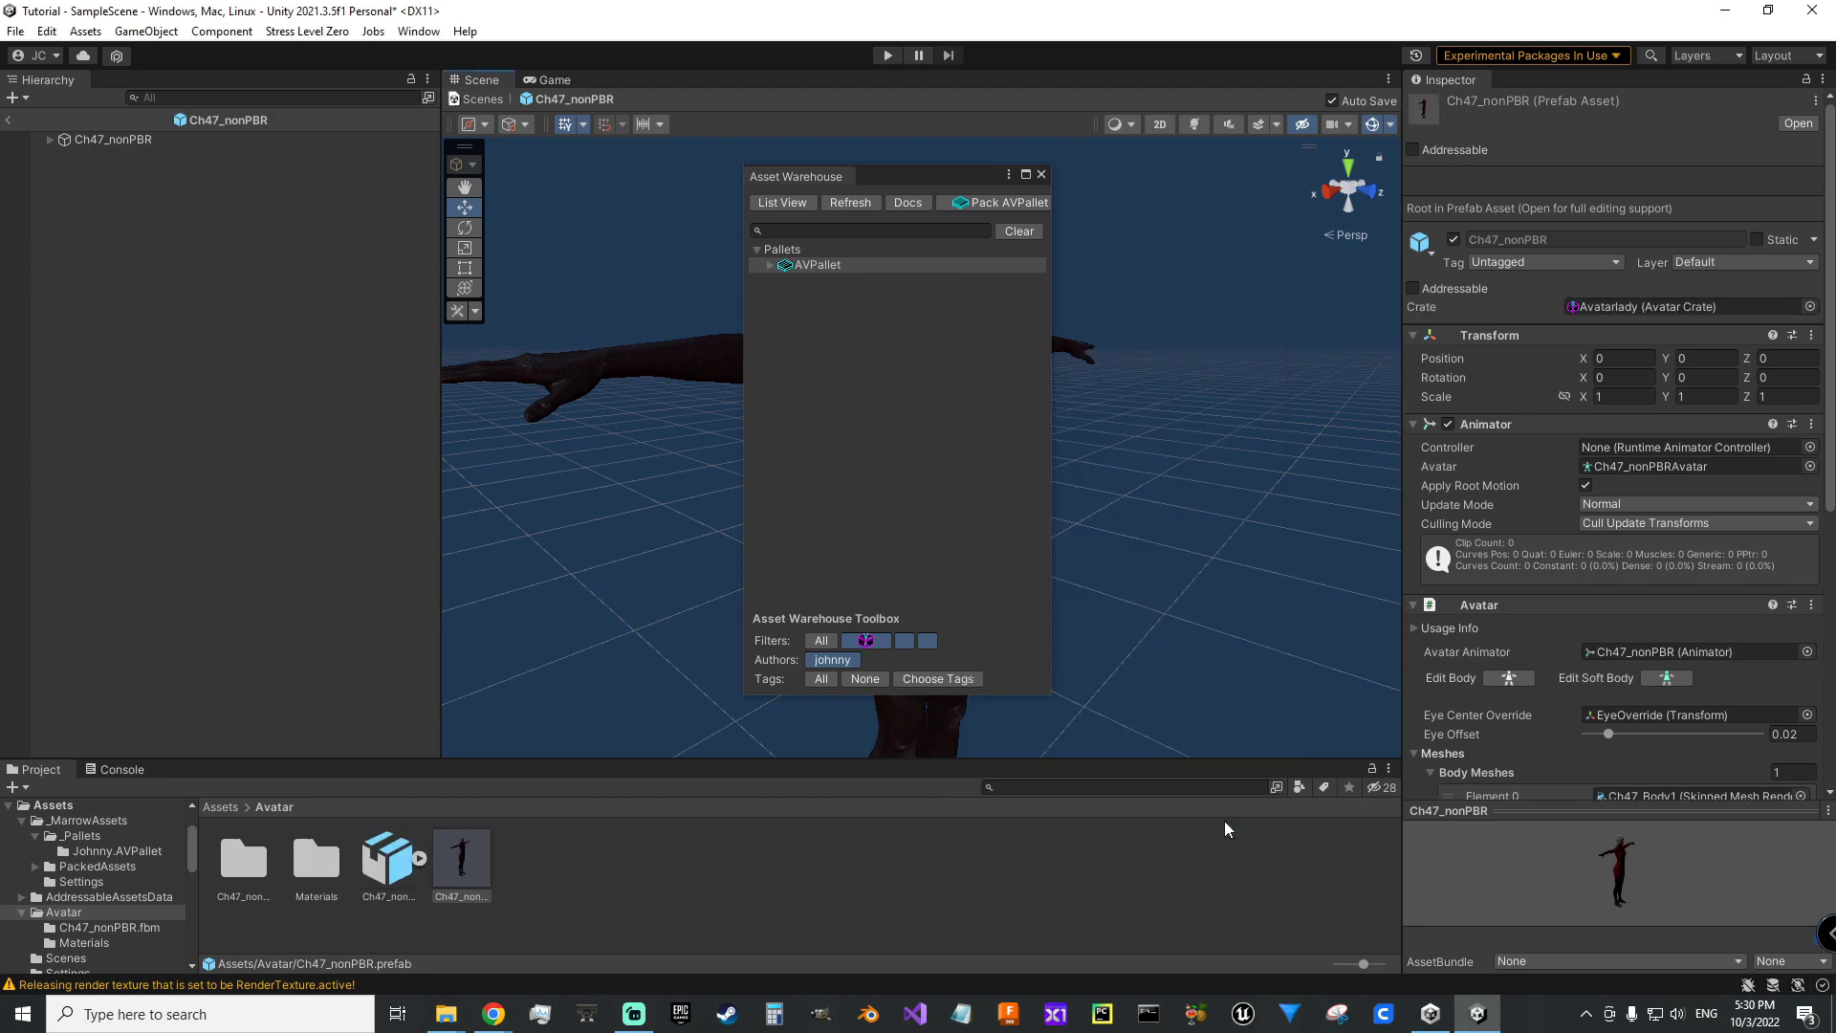
# - Generate Avatarlady's packed assets and preview mesh, then pack AVPallet, saving the scene
pyautogui.click(770, 265)
pyautogui.click(794, 280)
pyautogui.click(785, 281)
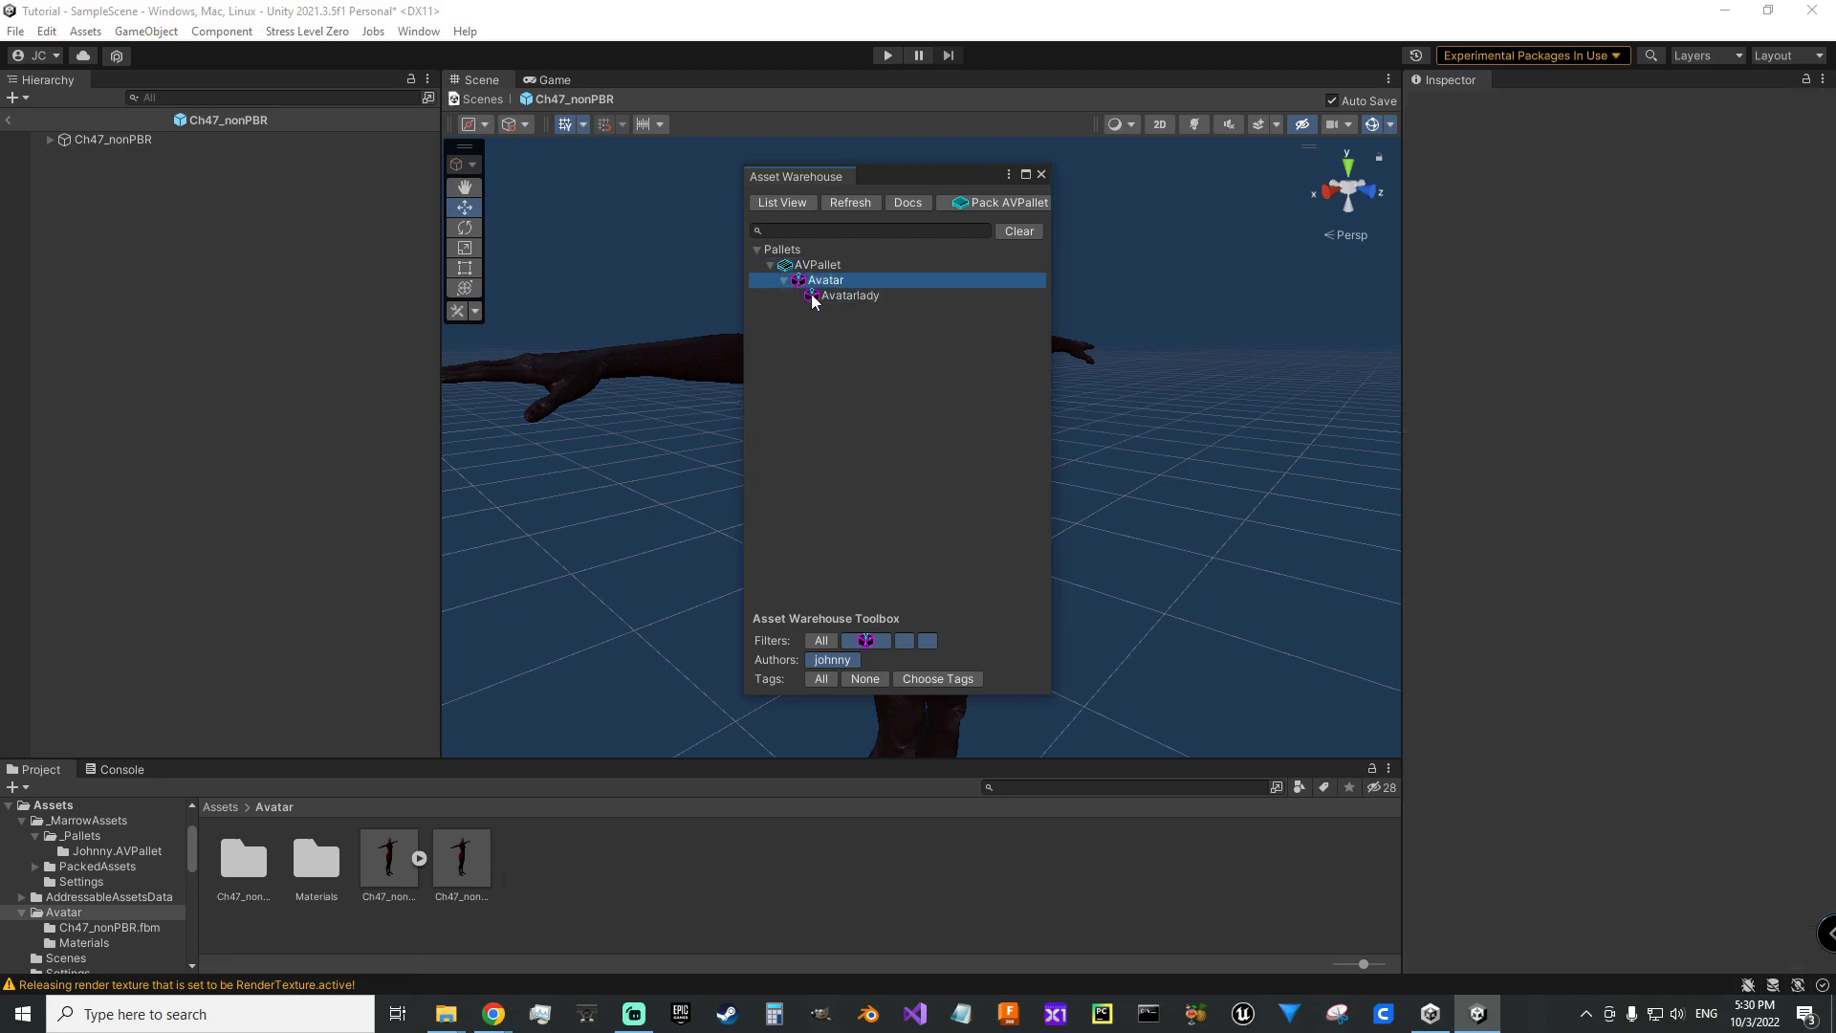
pyautogui.click(814, 298)
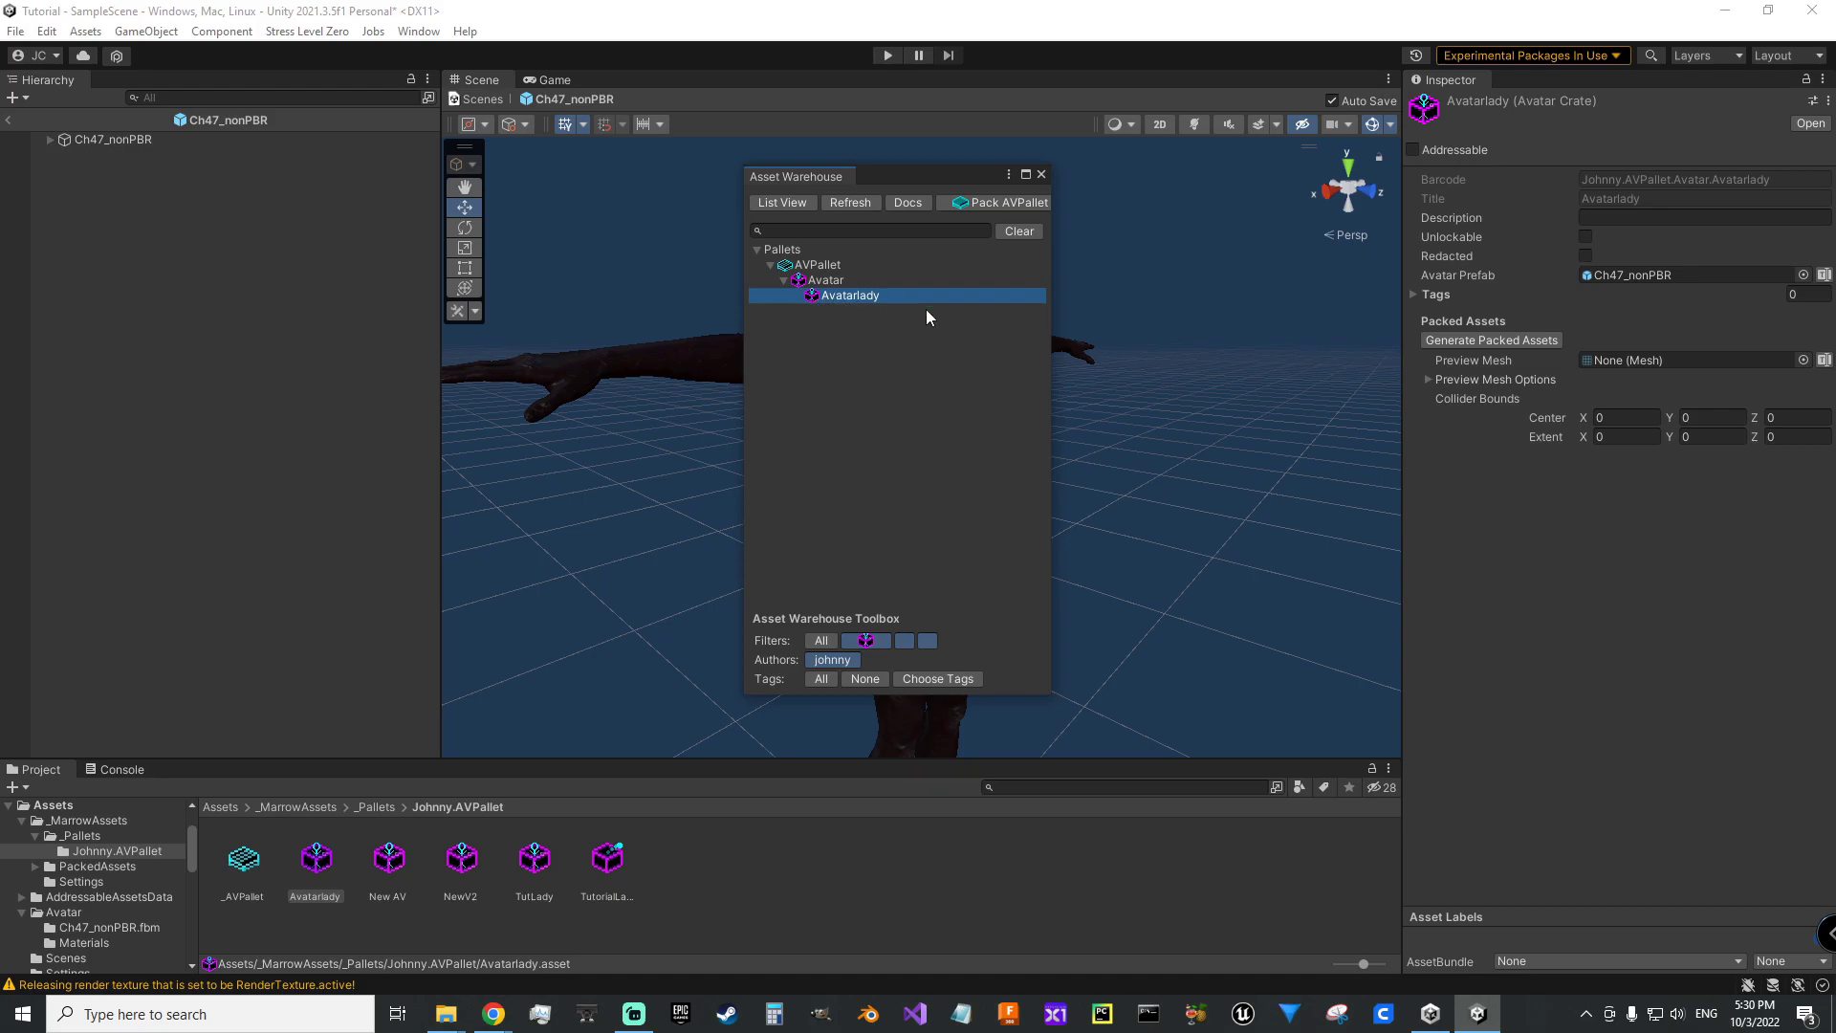
pyautogui.click(1488, 340)
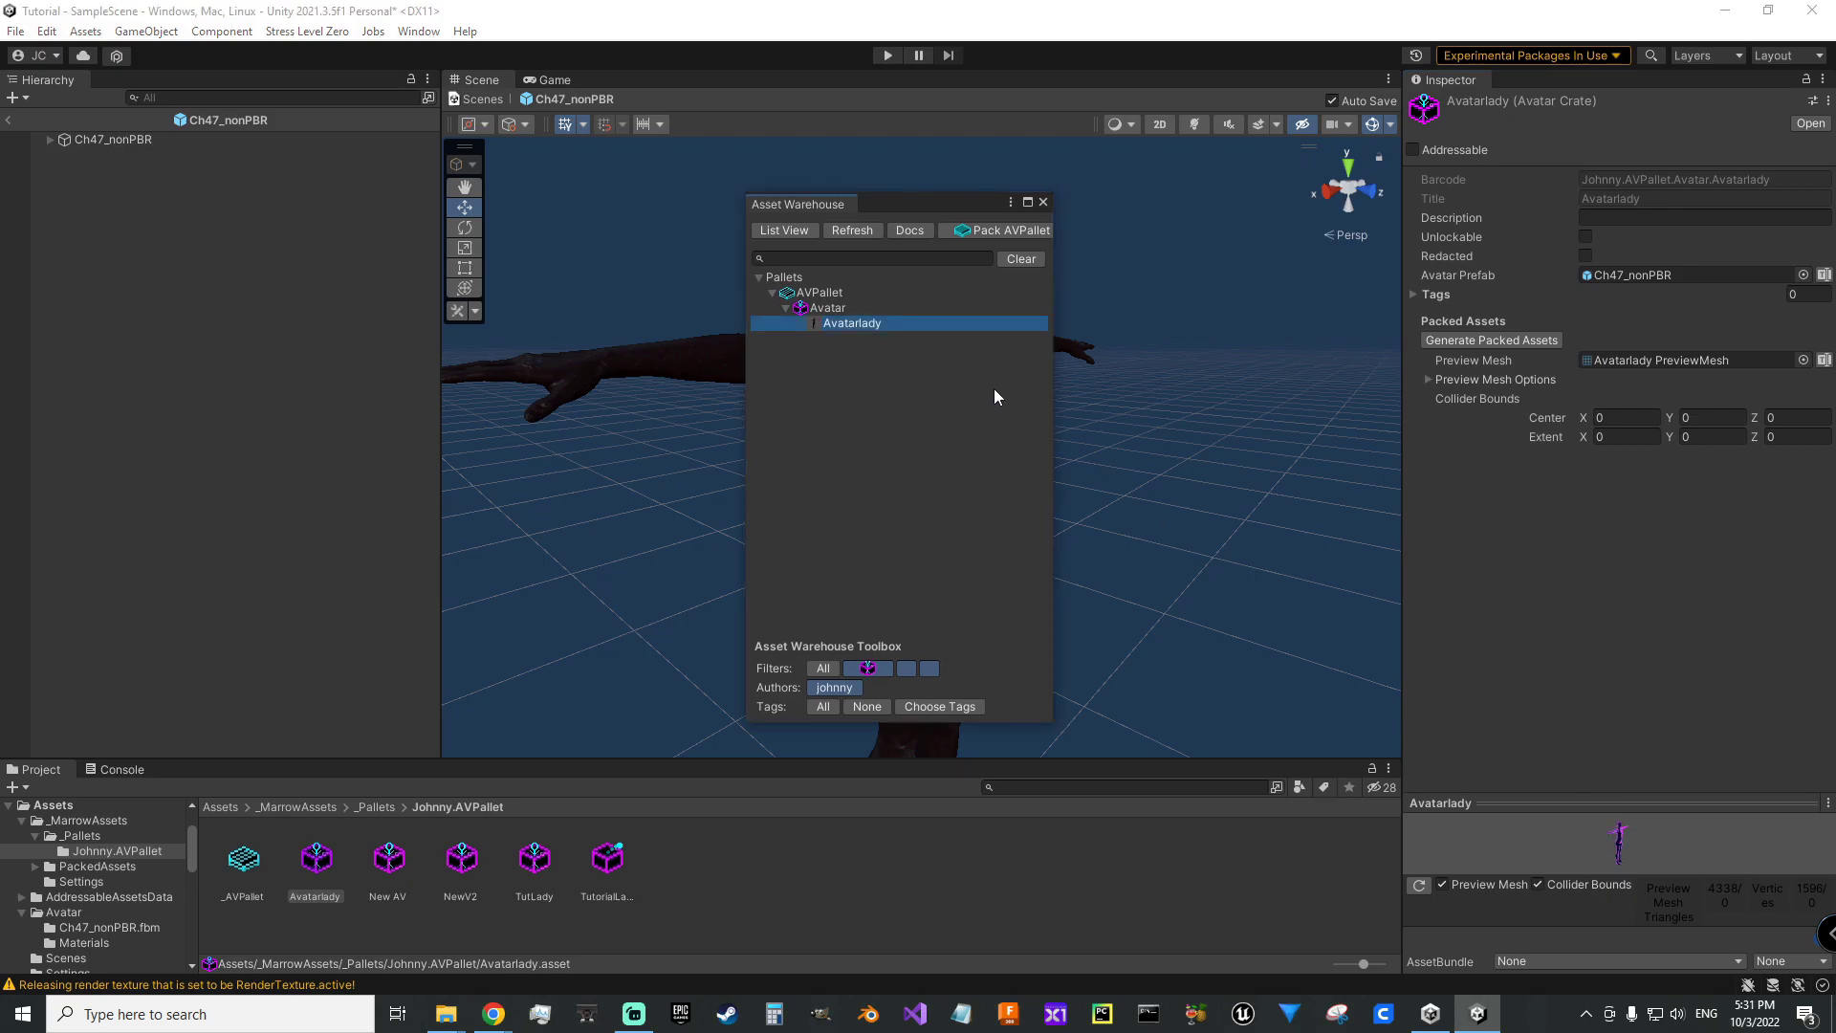
pyautogui.click(997, 227)
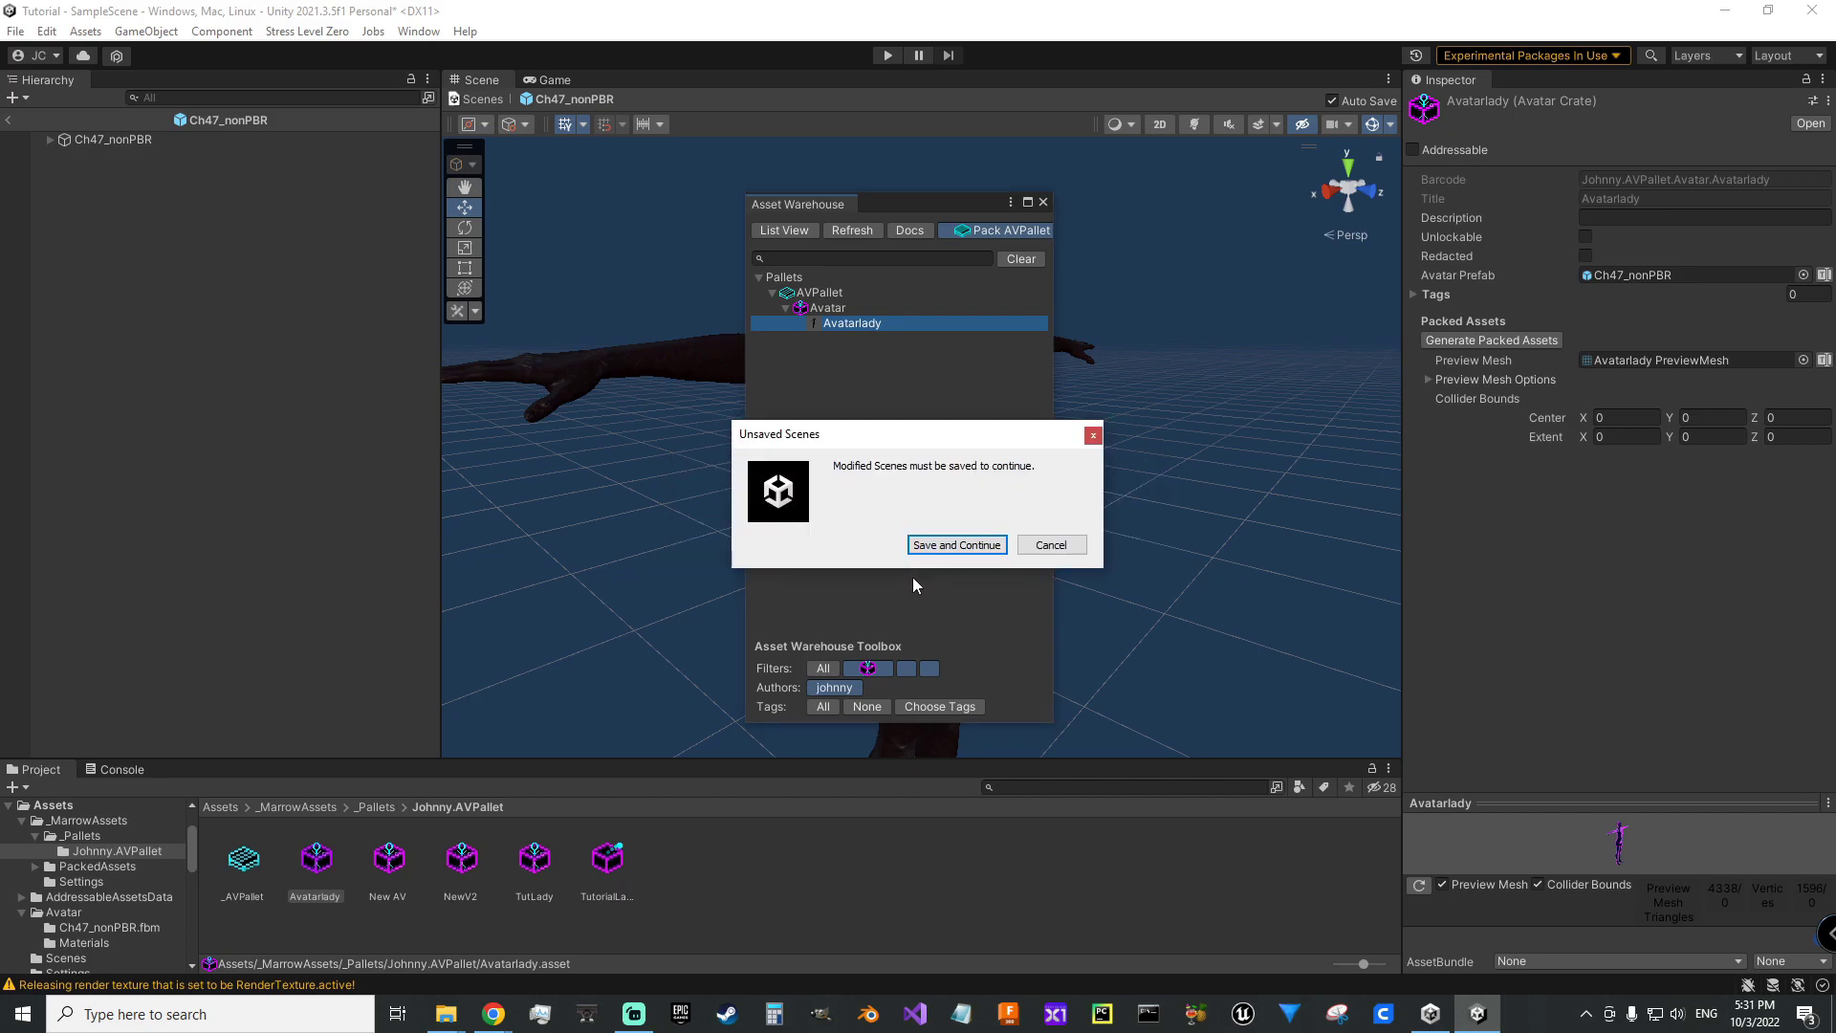
pyautogui.click(942, 545)
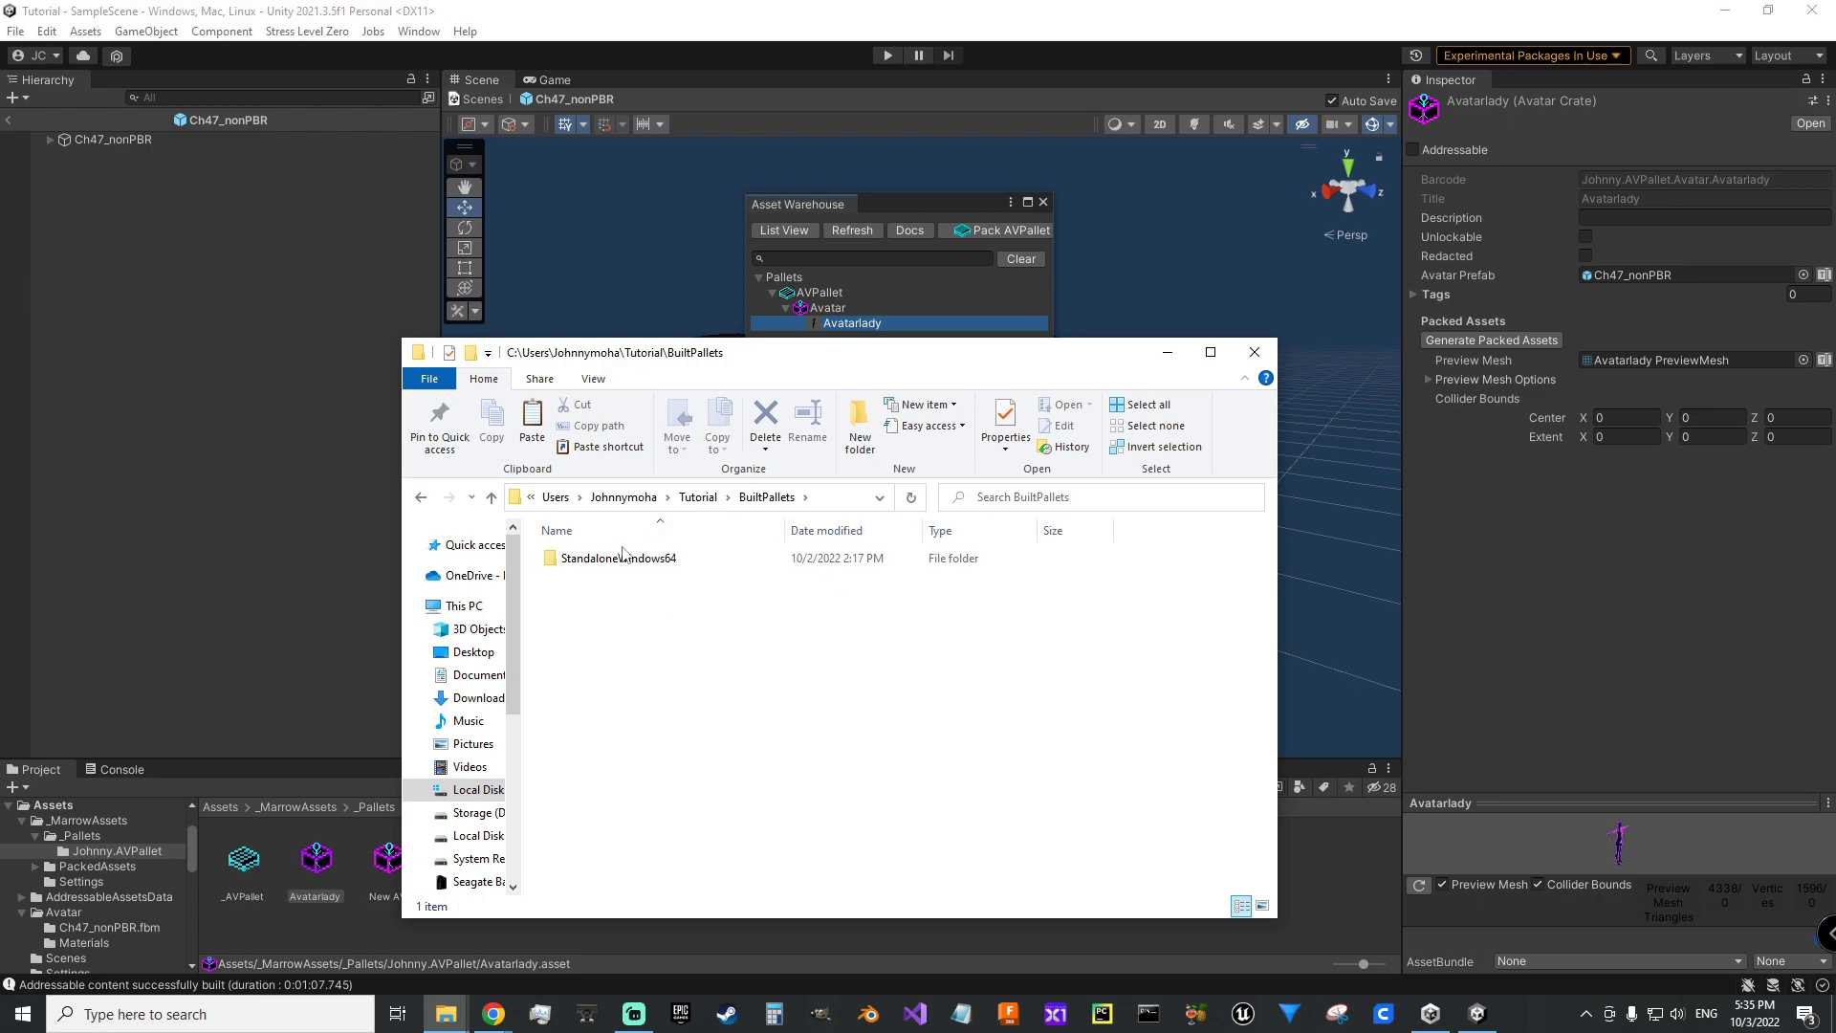
# - Open the StandaloneWindows64 build folder and select the built AVPallet folder
pyautogui.doubleClick(554, 561)
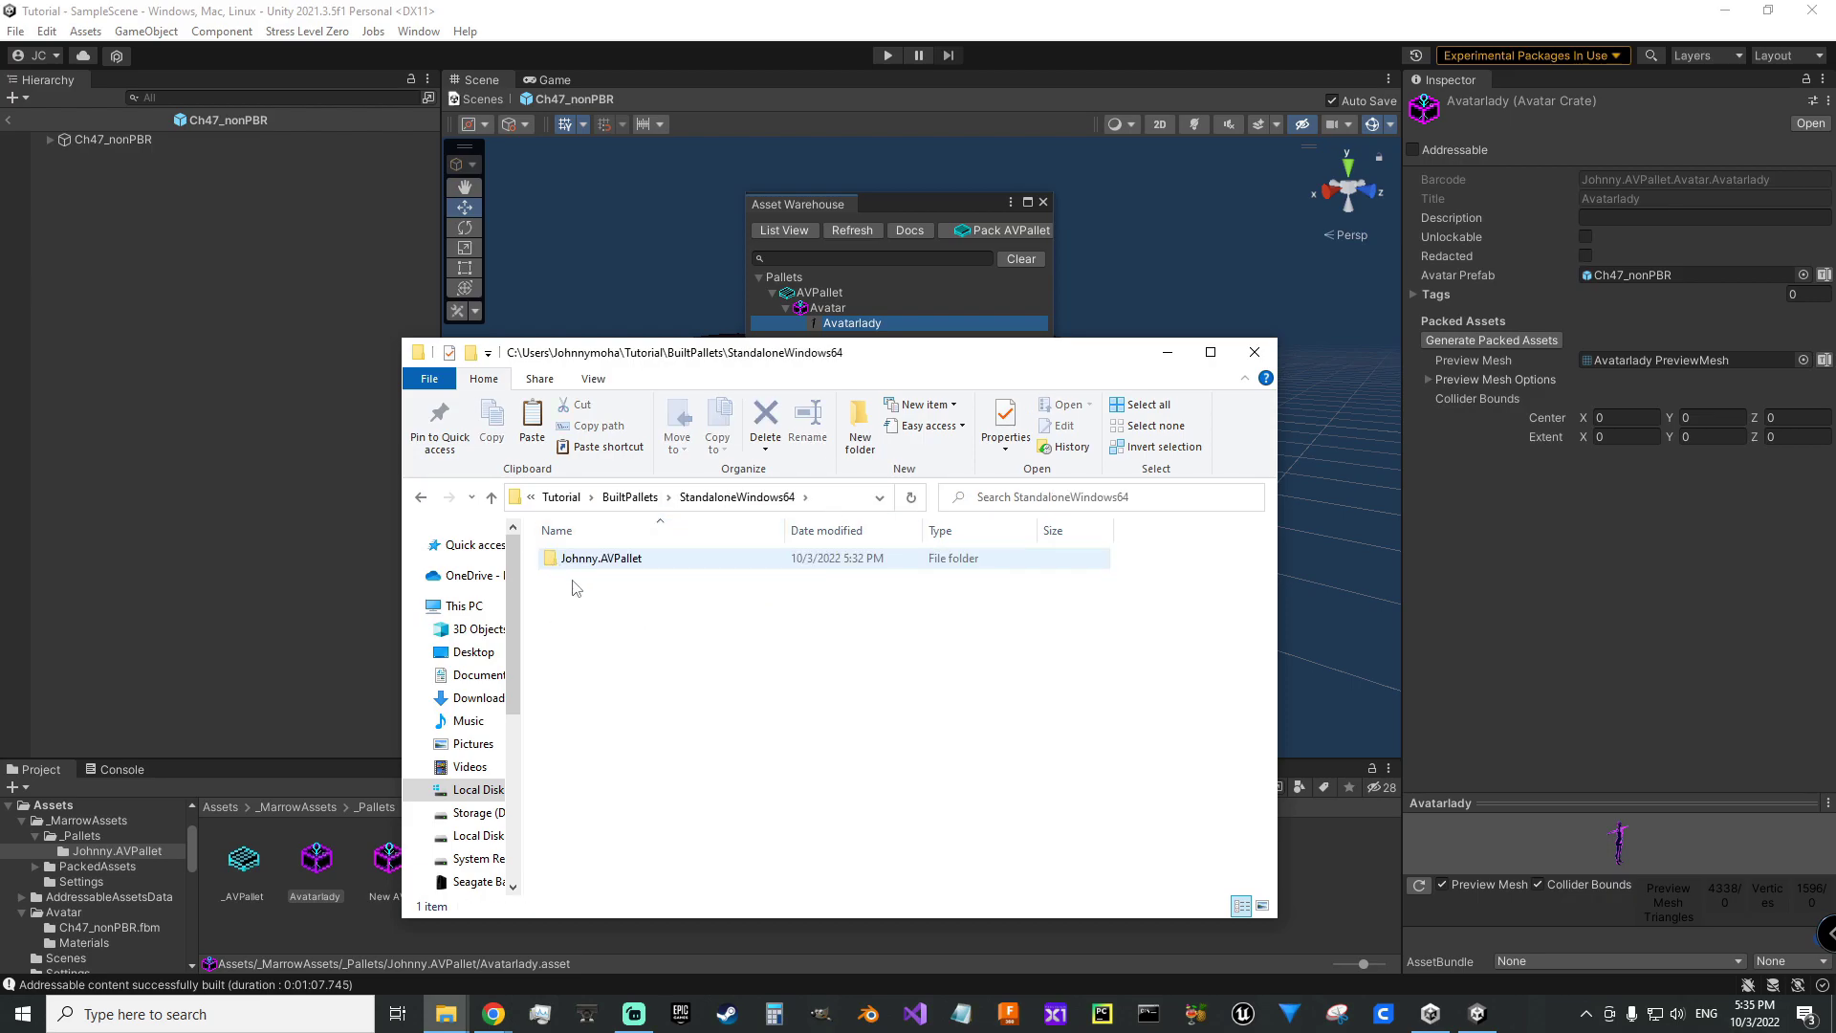
pyautogui.click(560, 563)
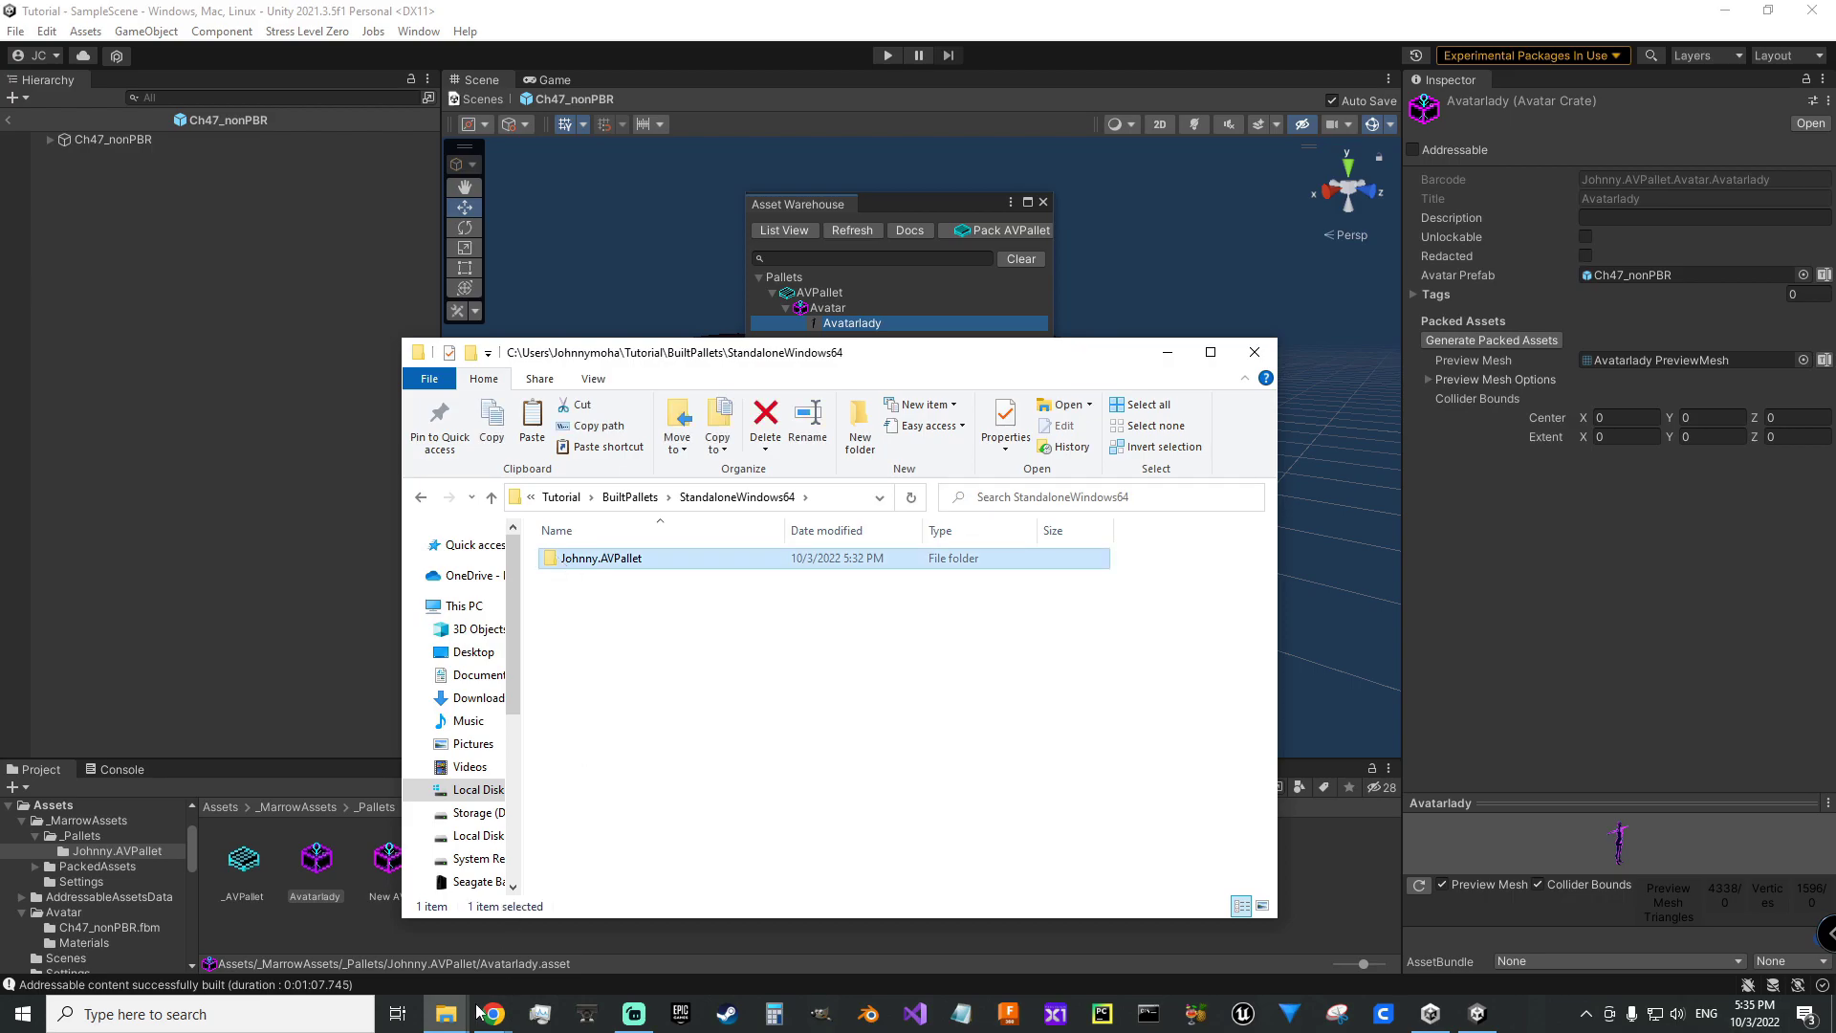
pyautogui.moveTo(455, 1024)
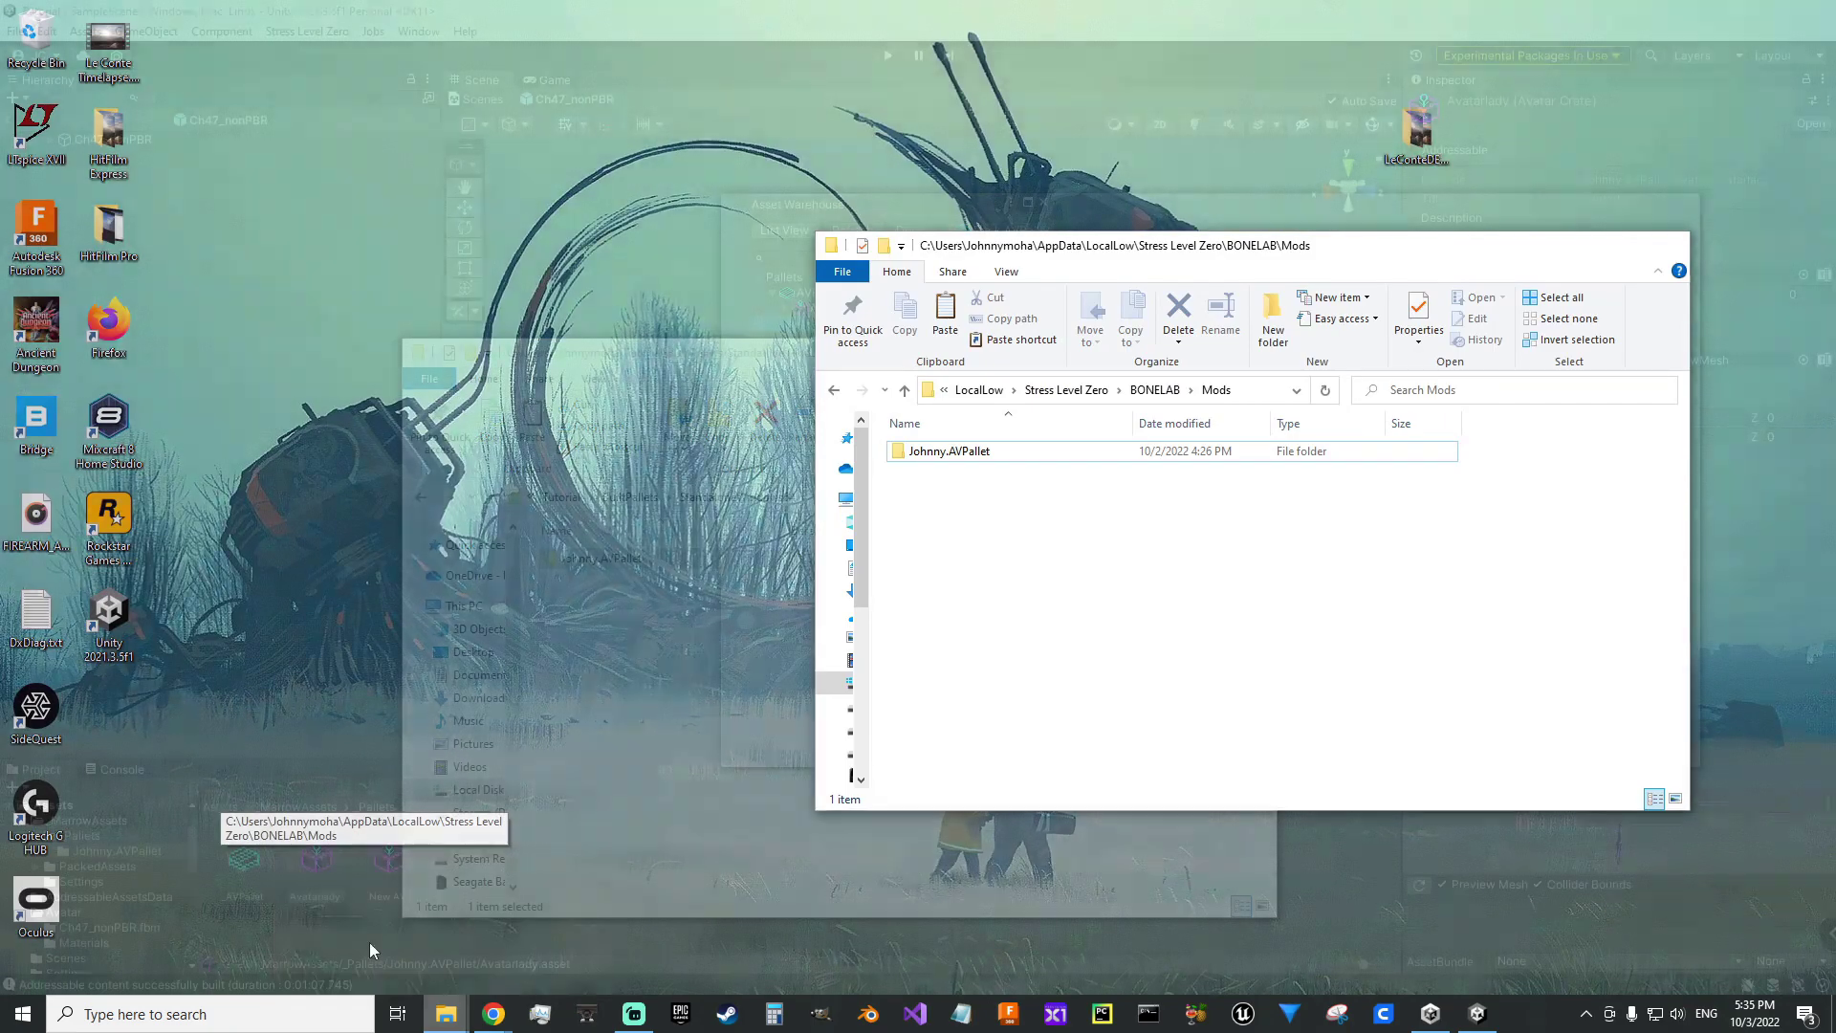
# - Paste the pallet into BONELAB's Mods folder, replacing the old files, and close that window
pyautogui.click(369, 943)
pyautogui.click(955, 390)
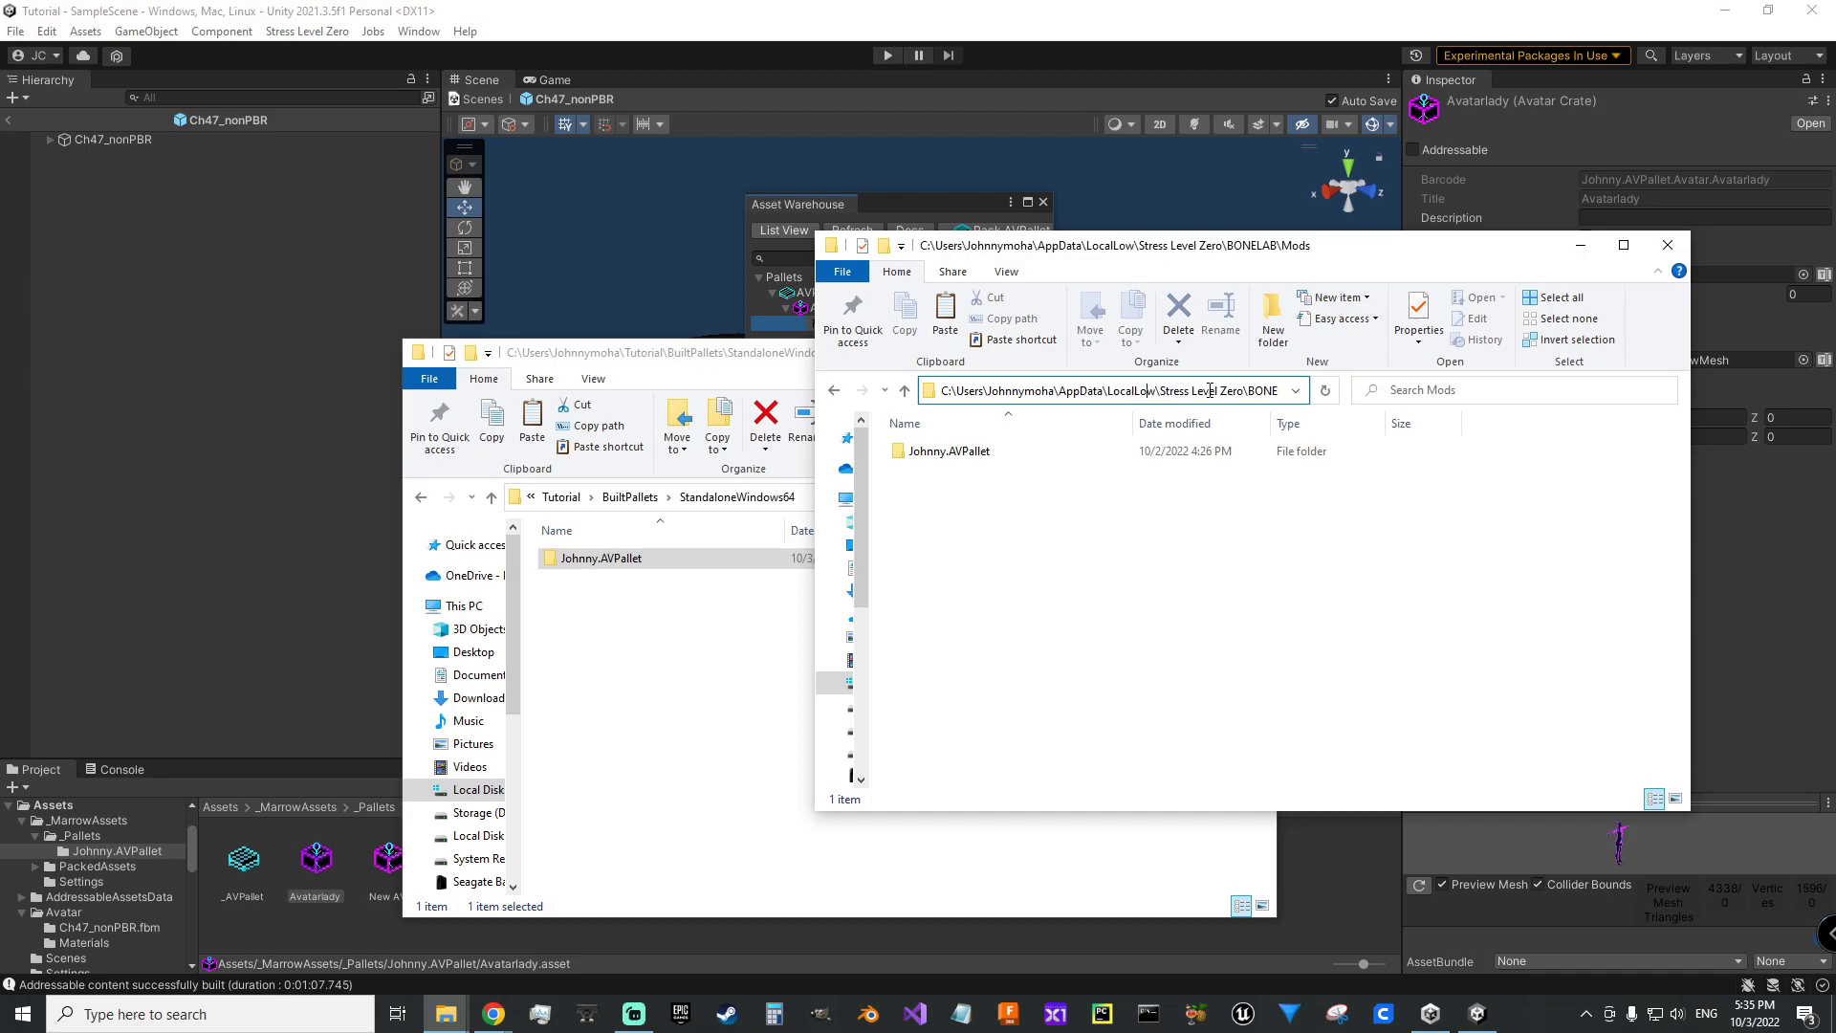
pyautogui.press('End')
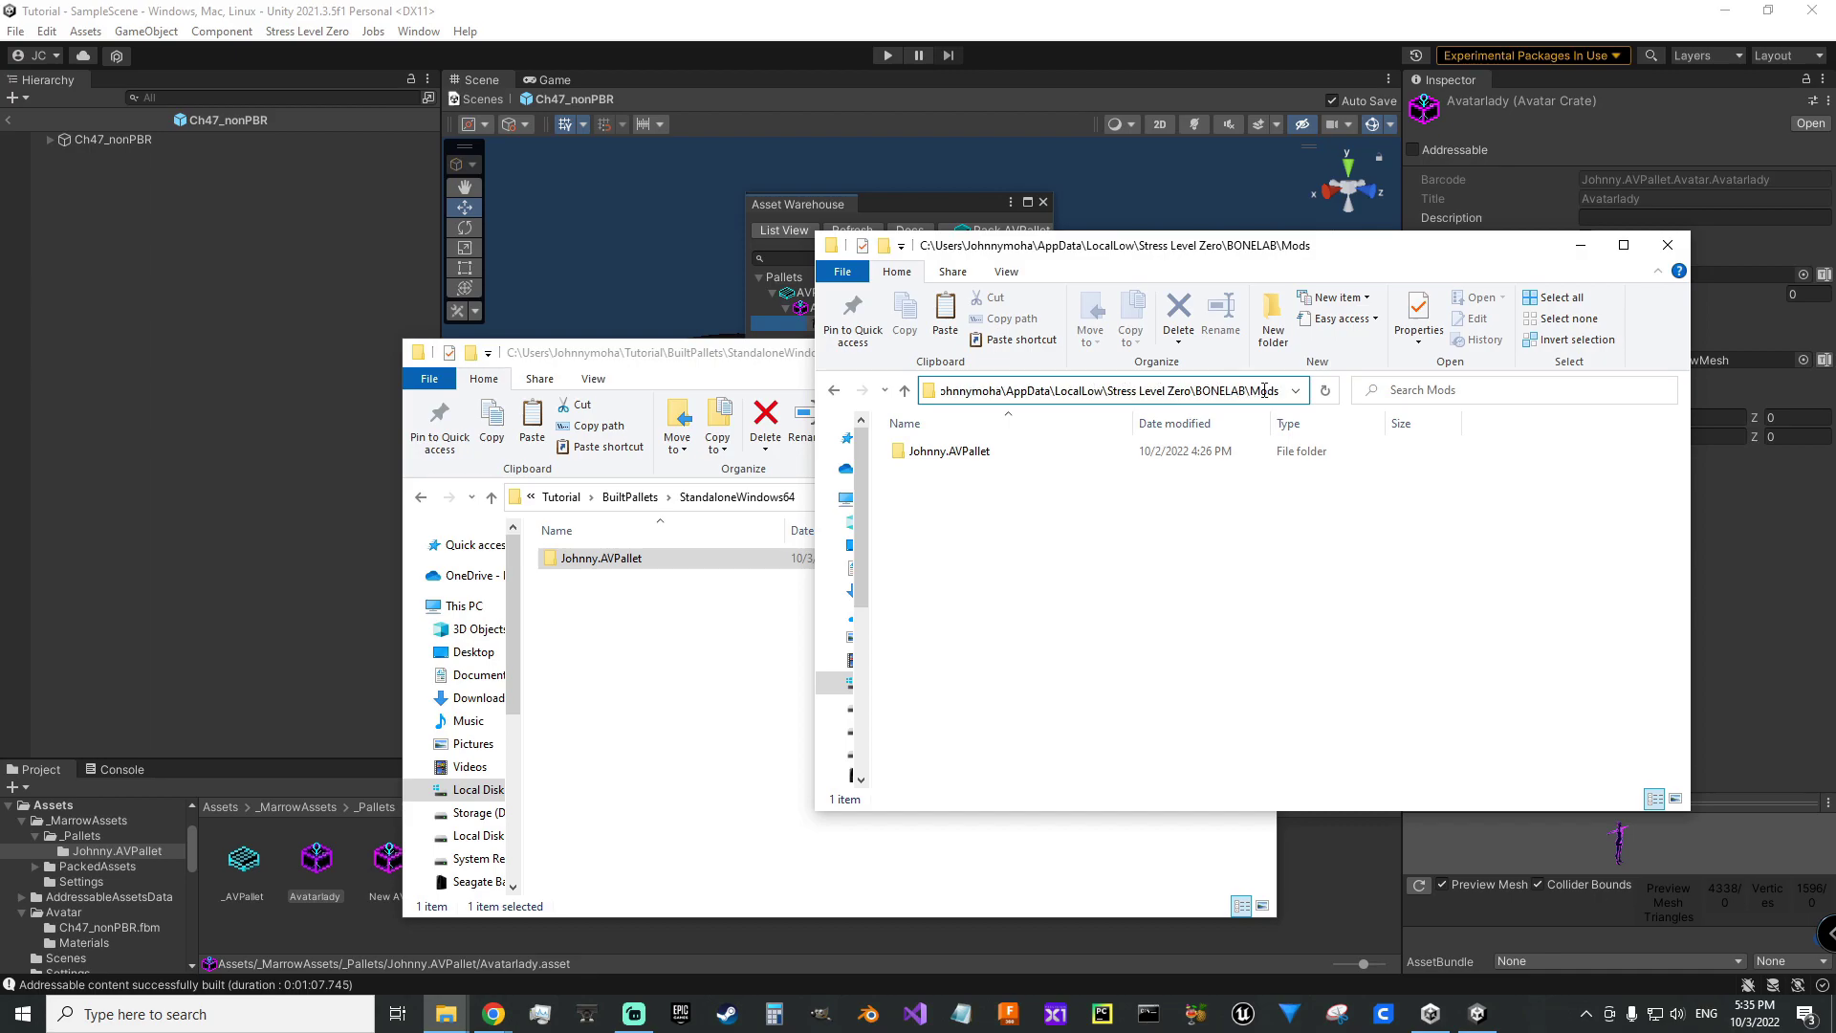
pyautogui.click(1012, 529)
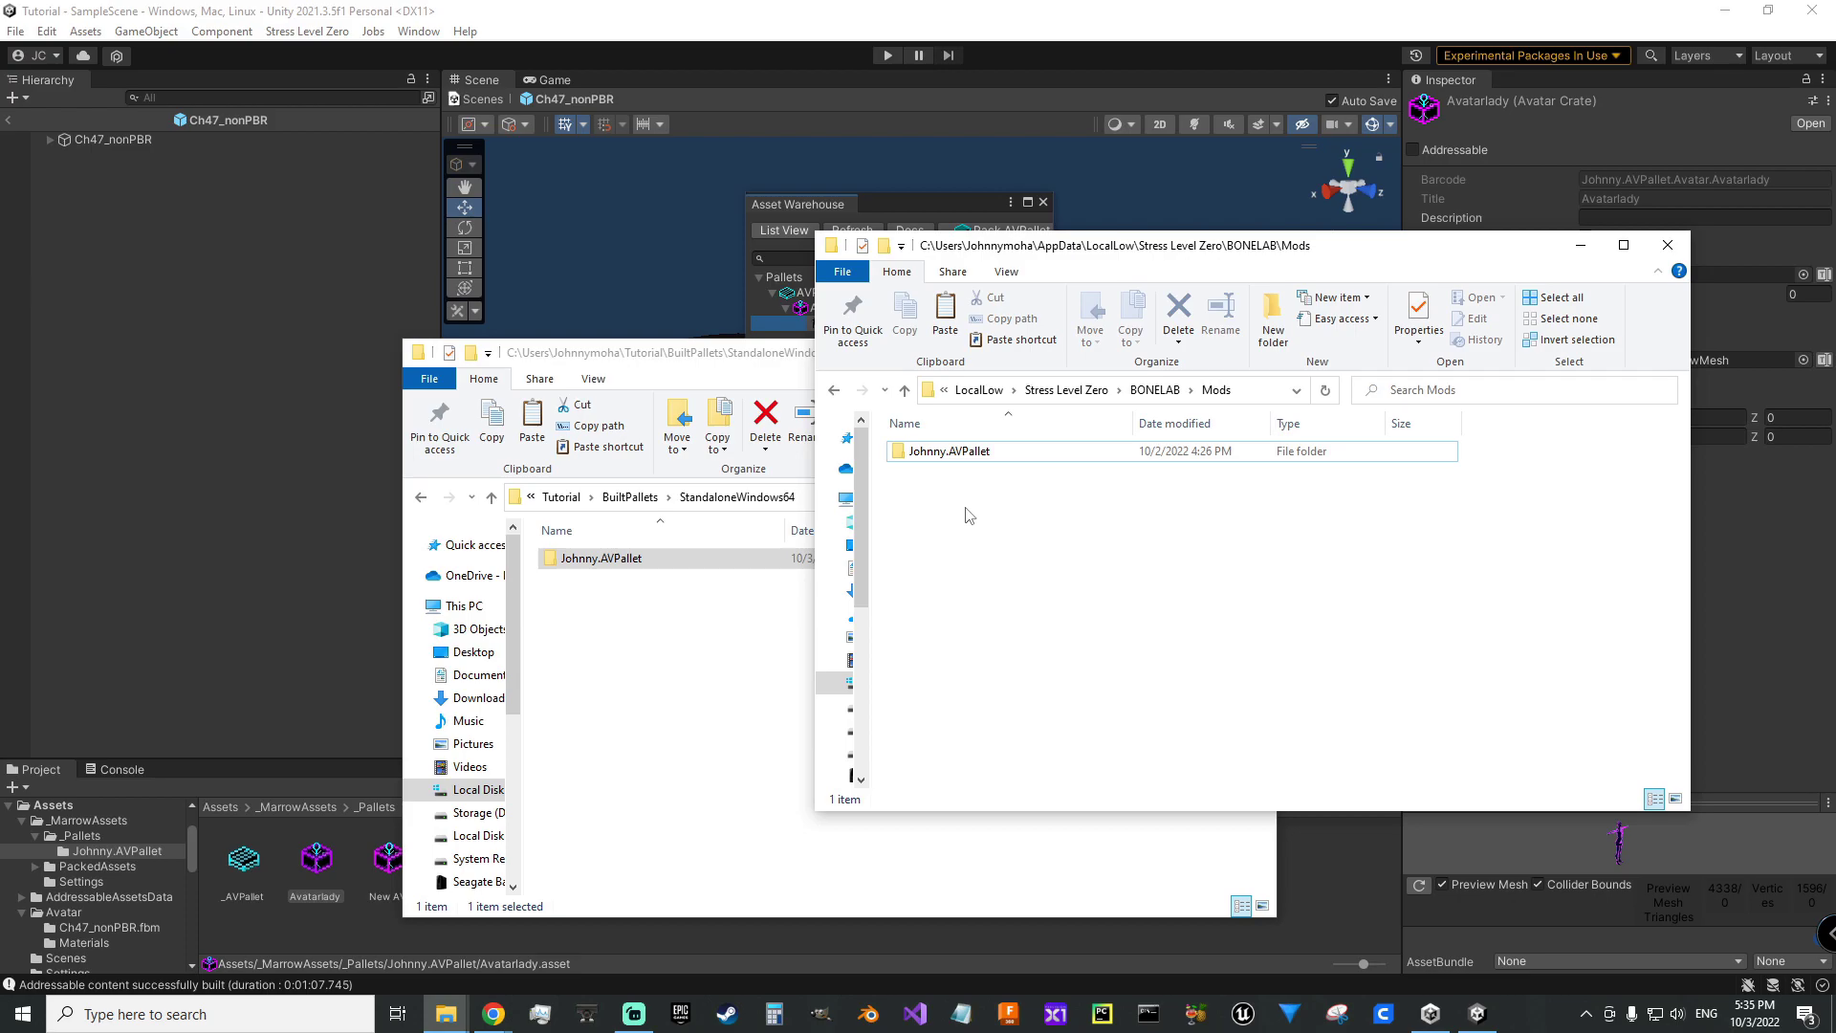
pyautogui.rightClick(934, 532)
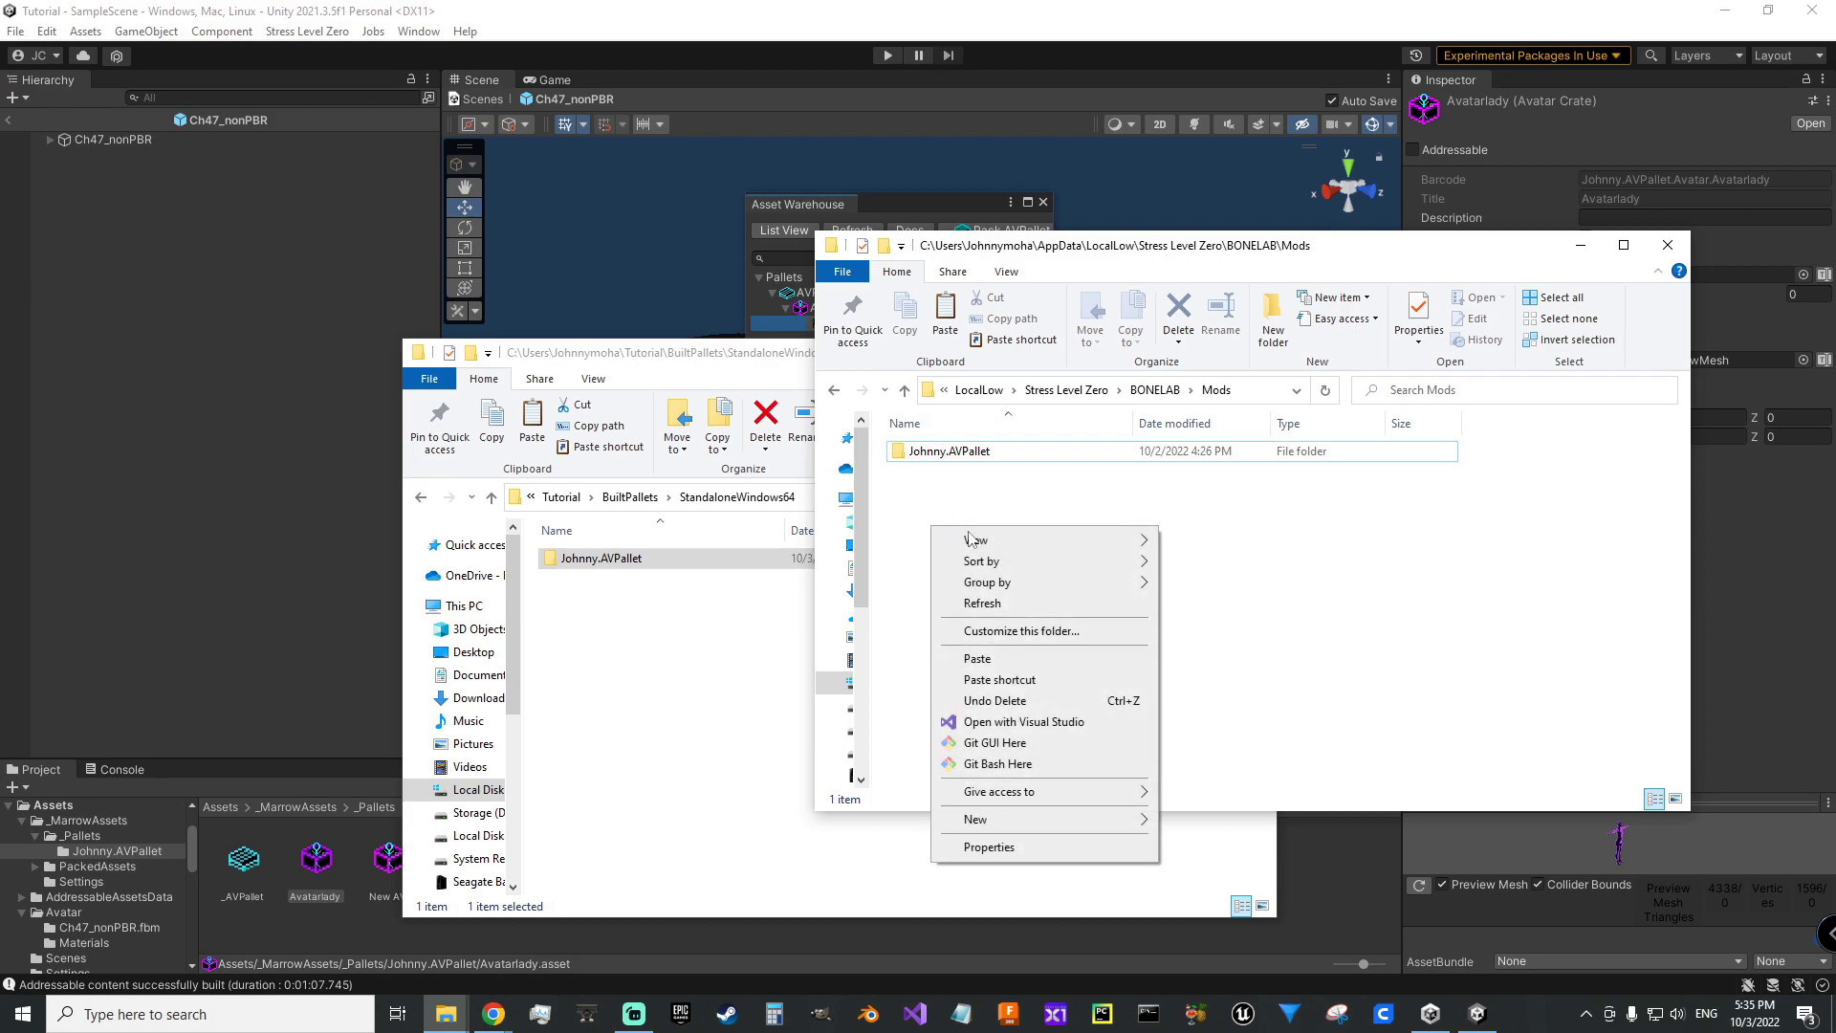
pyautogui.click(977, 660)
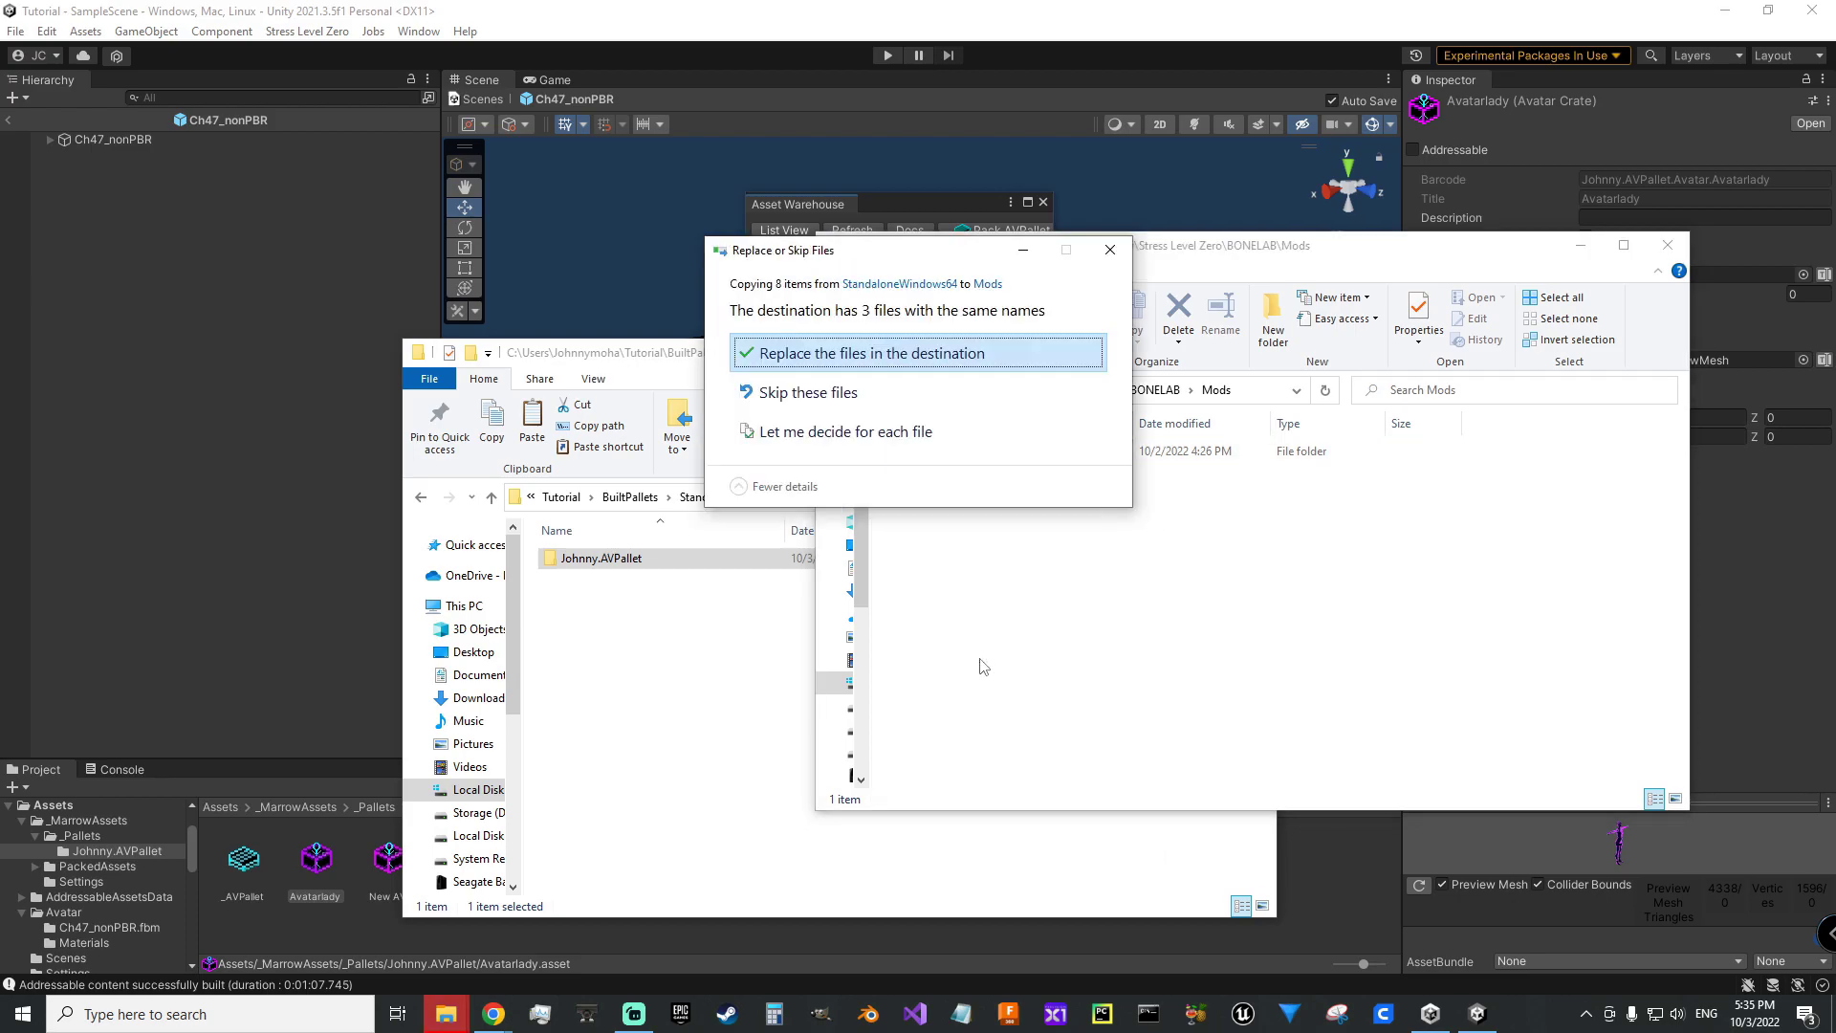
pyautogui.click(777, 362)
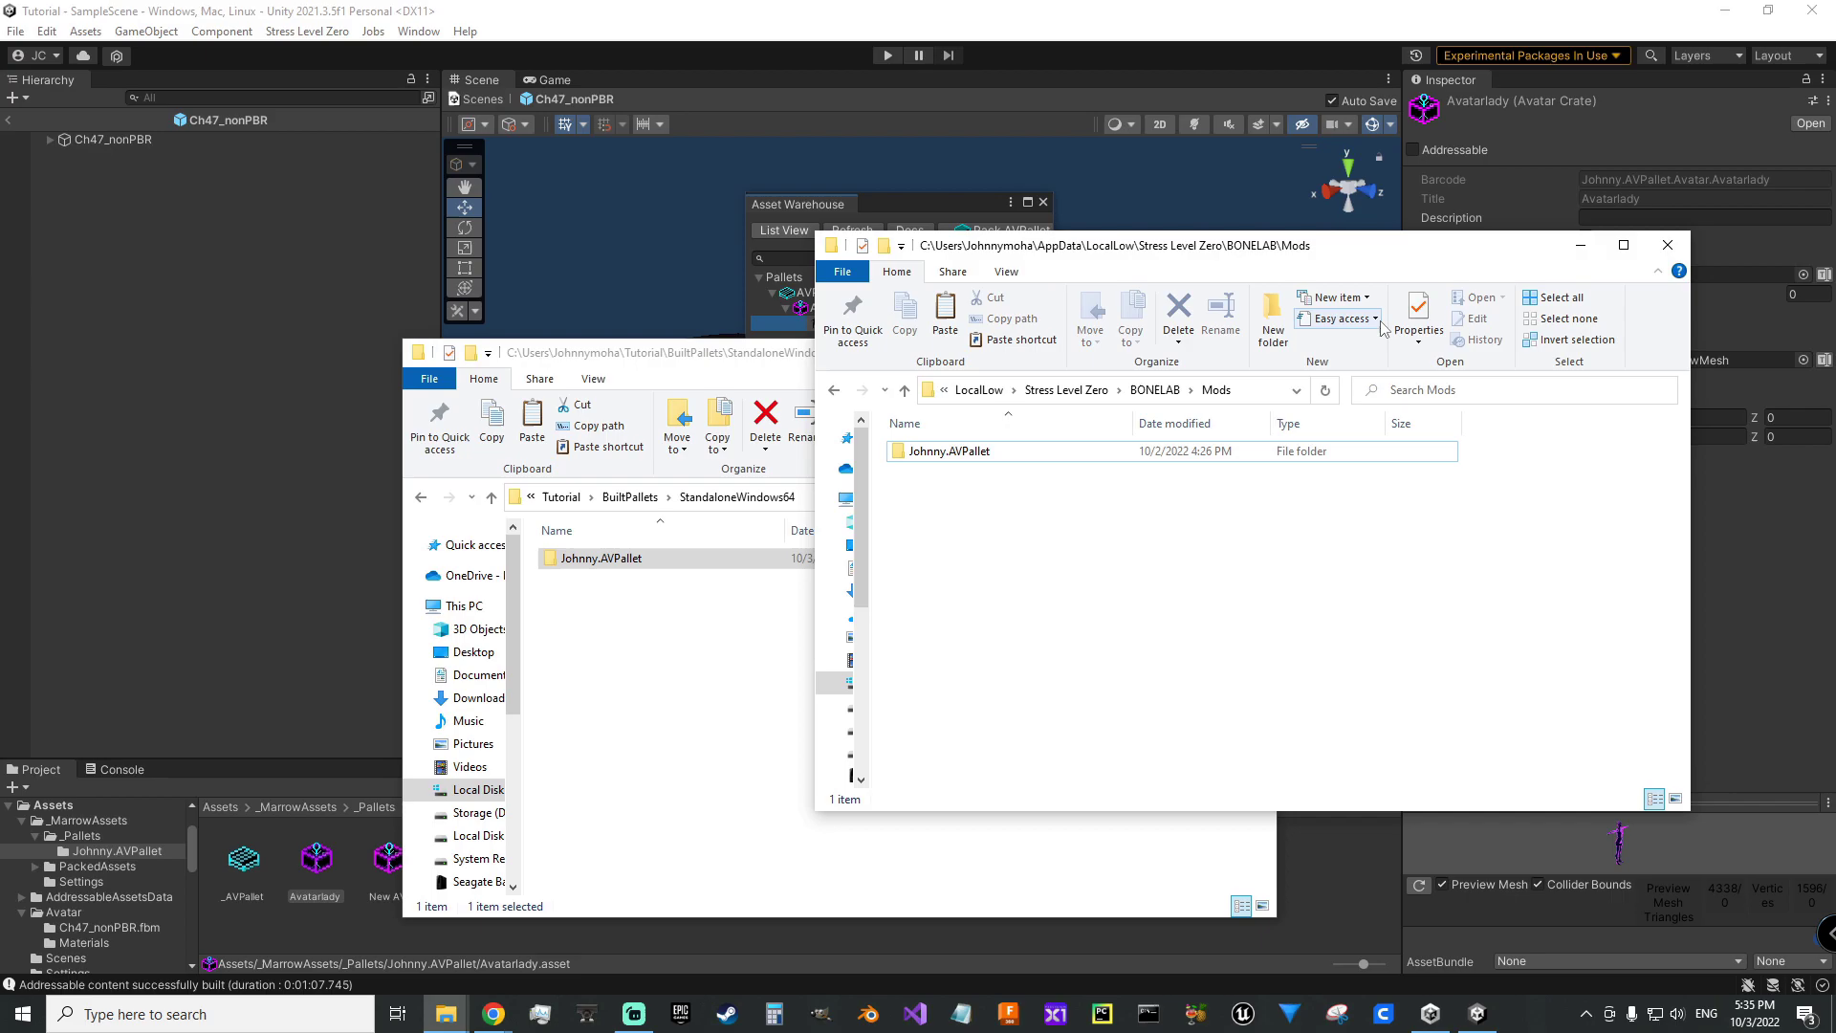
pyautogui.click(1667, 245)
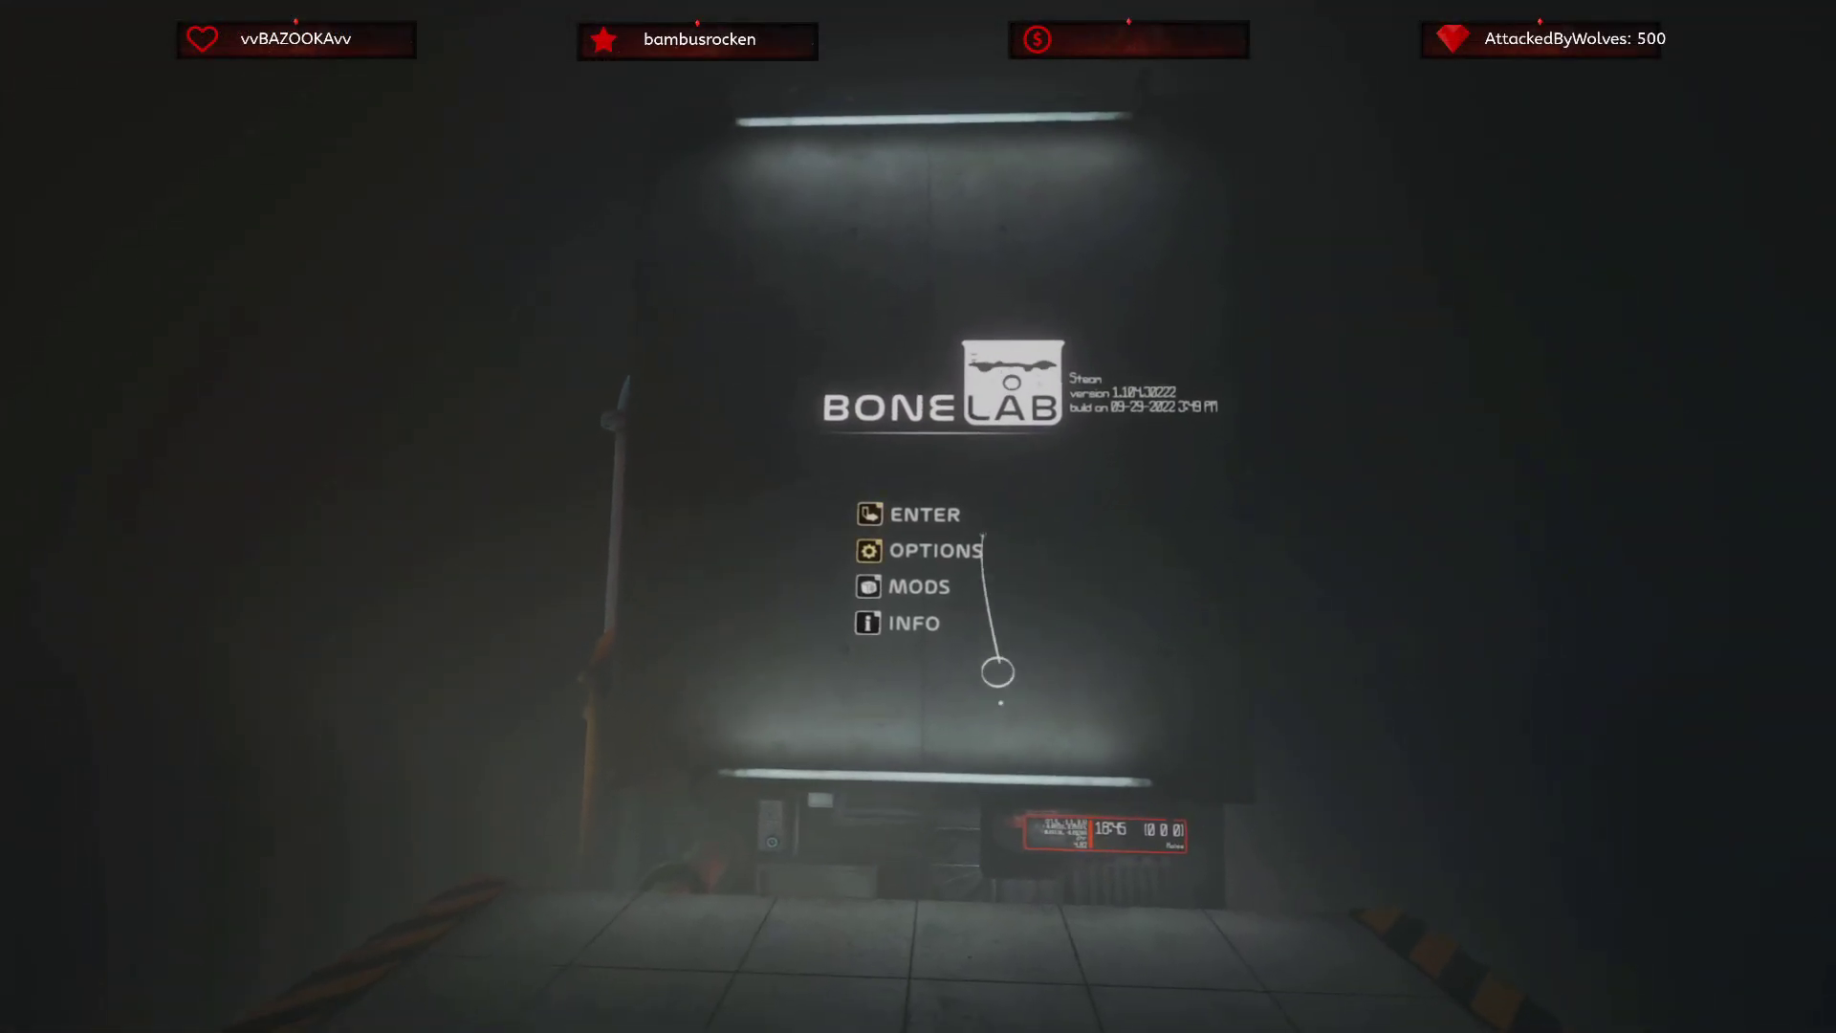
# - Accept the mods warning and confirm AVPallet appears in the Installed mods list
pyautogui.click(915, 604)
pyautogui.click(936, 712)
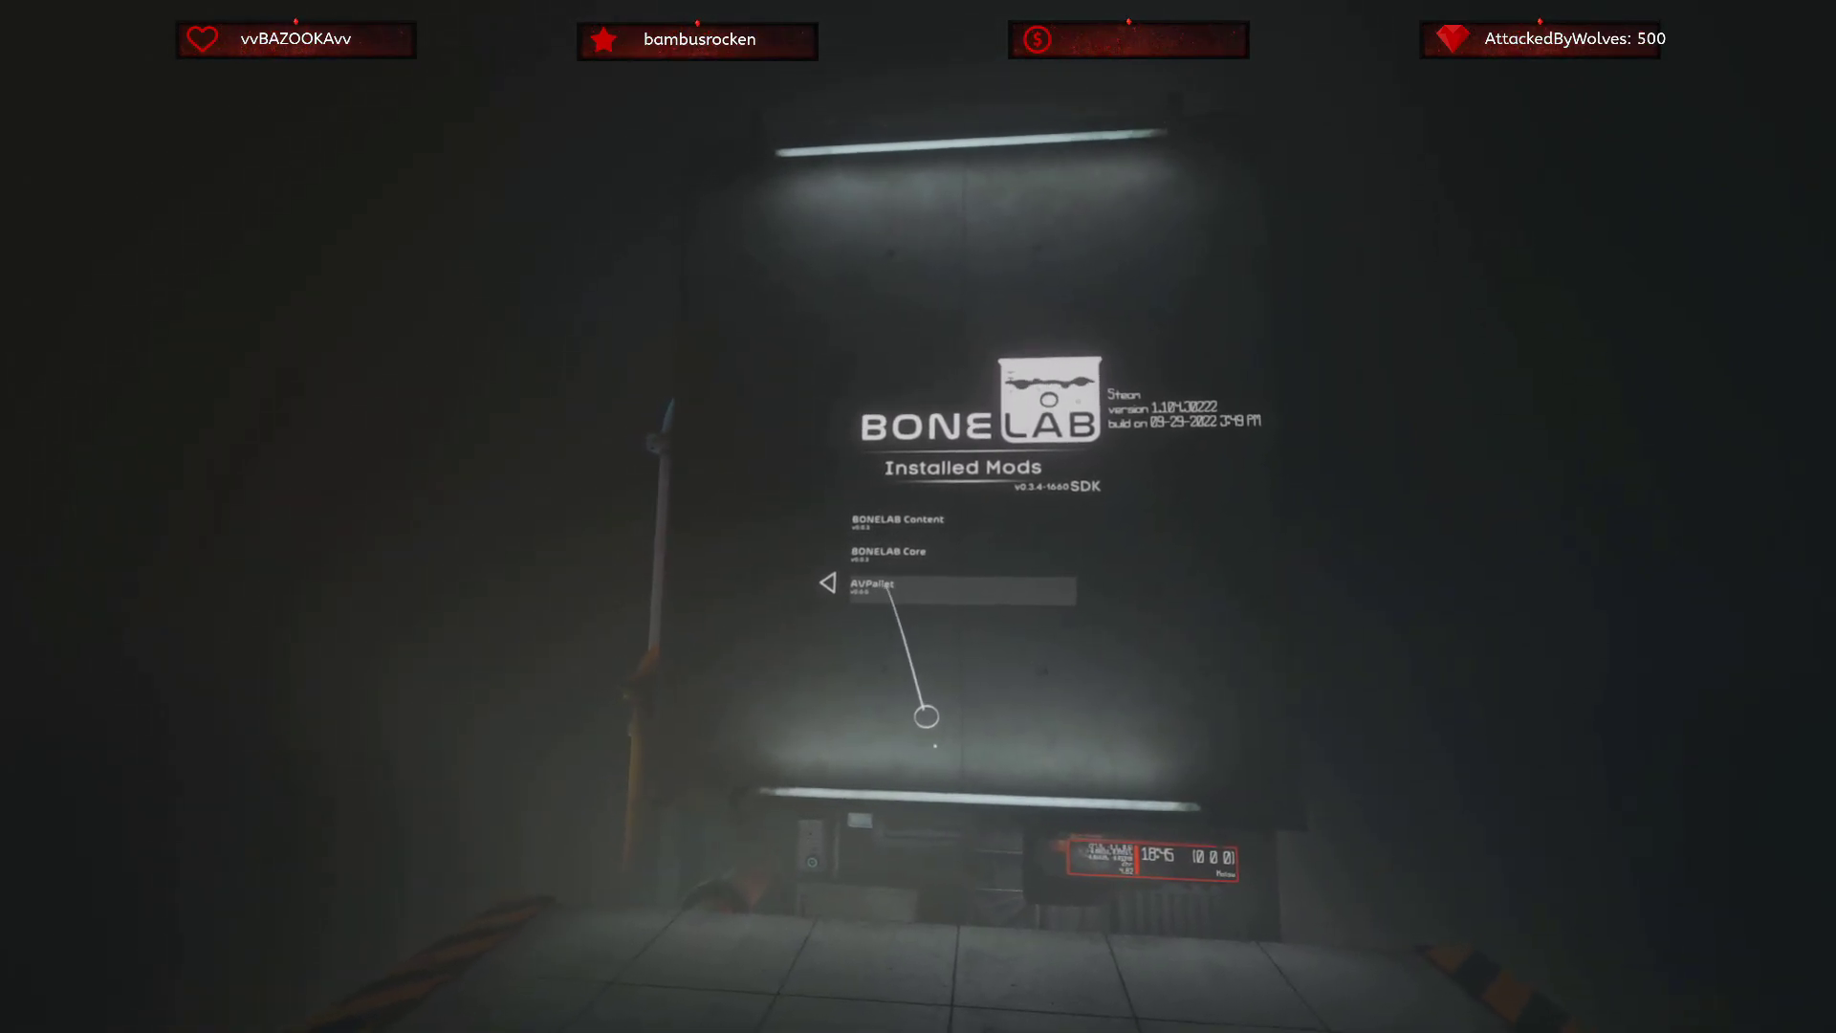
pyautogui.click(833, 582)
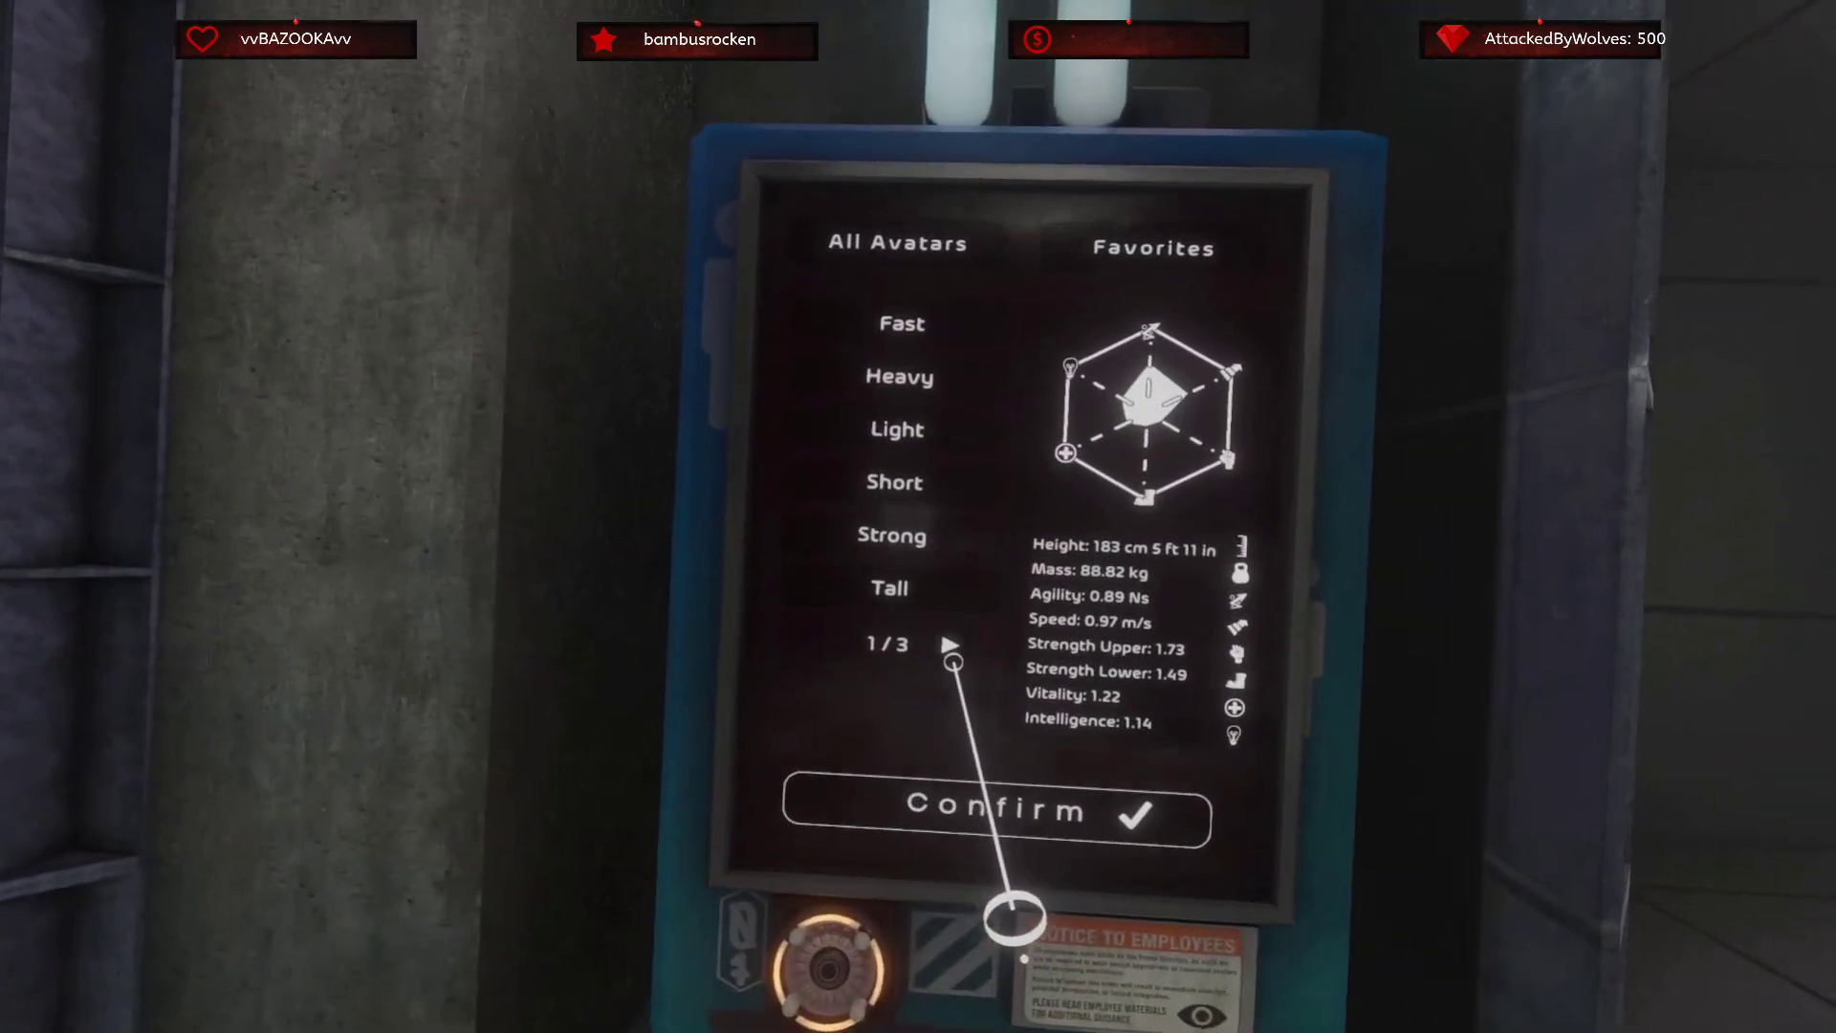
# - Page the Body Mall to 3/3 and switch the player to the Avatarlady avatar
pyautogui.click(950, 646)
pyautogui.click(966, 665)
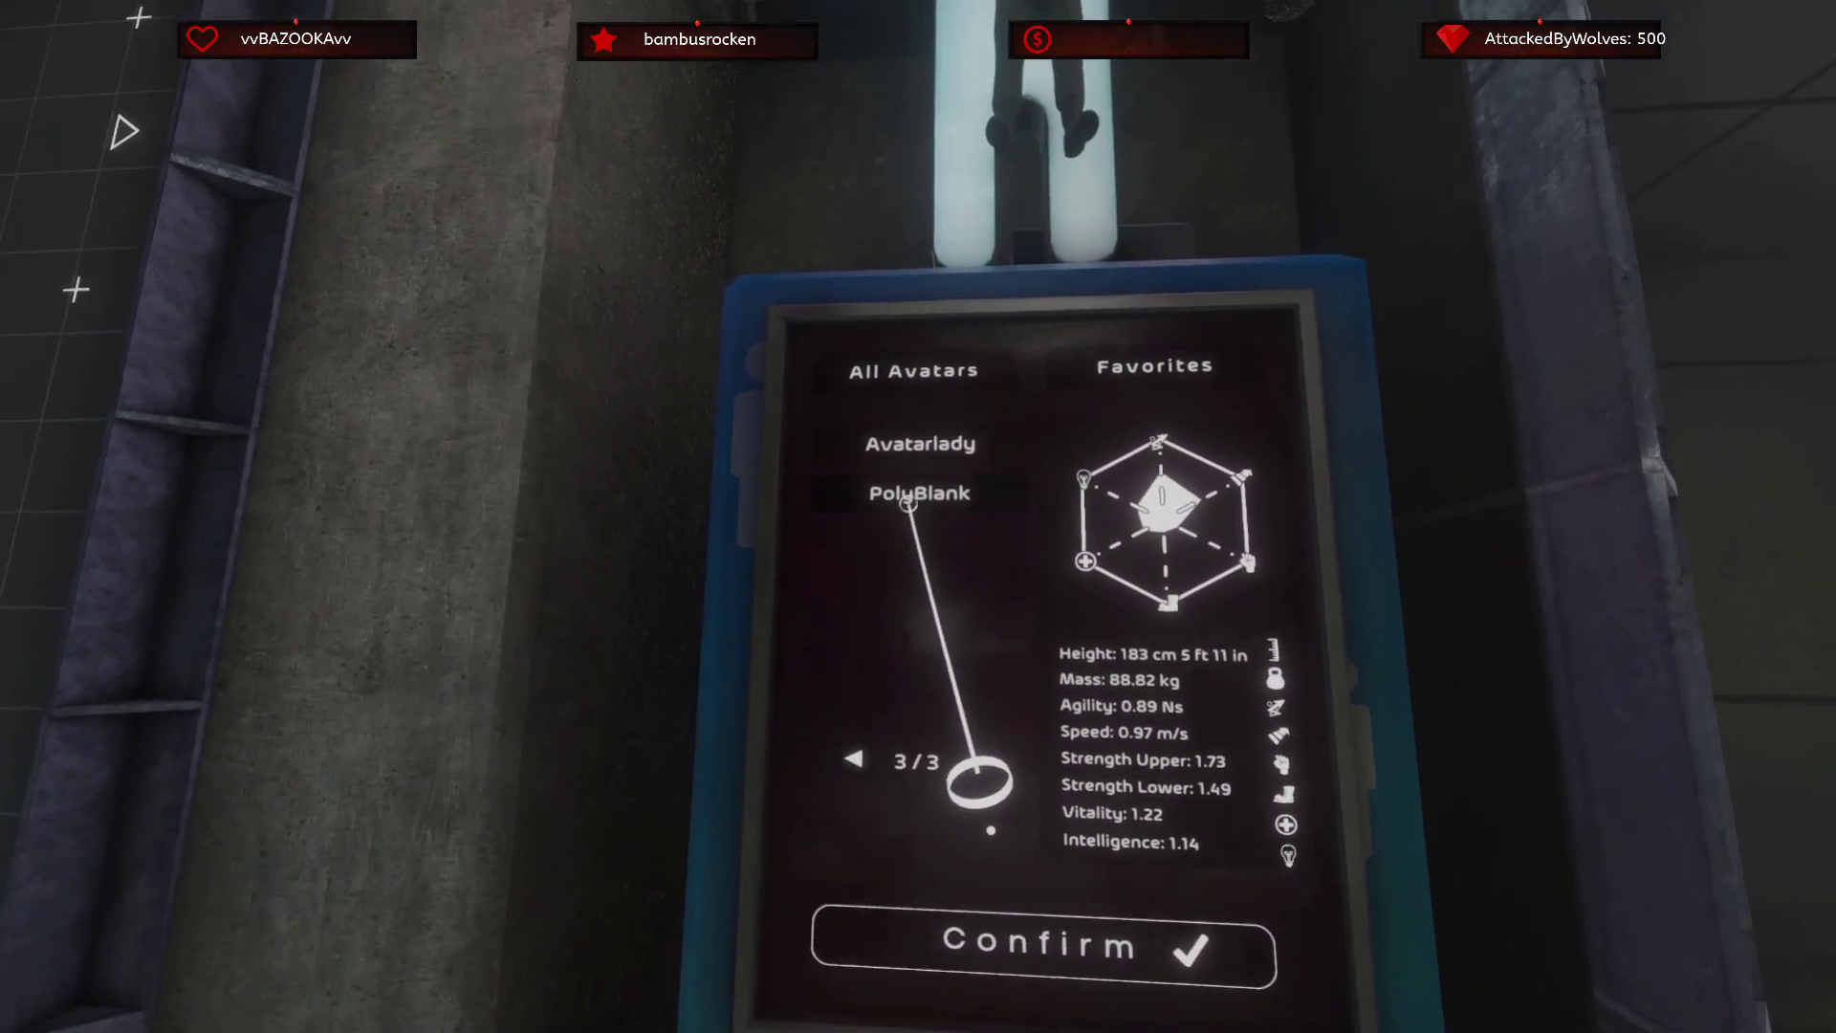
pyautogui.click(914, 475)
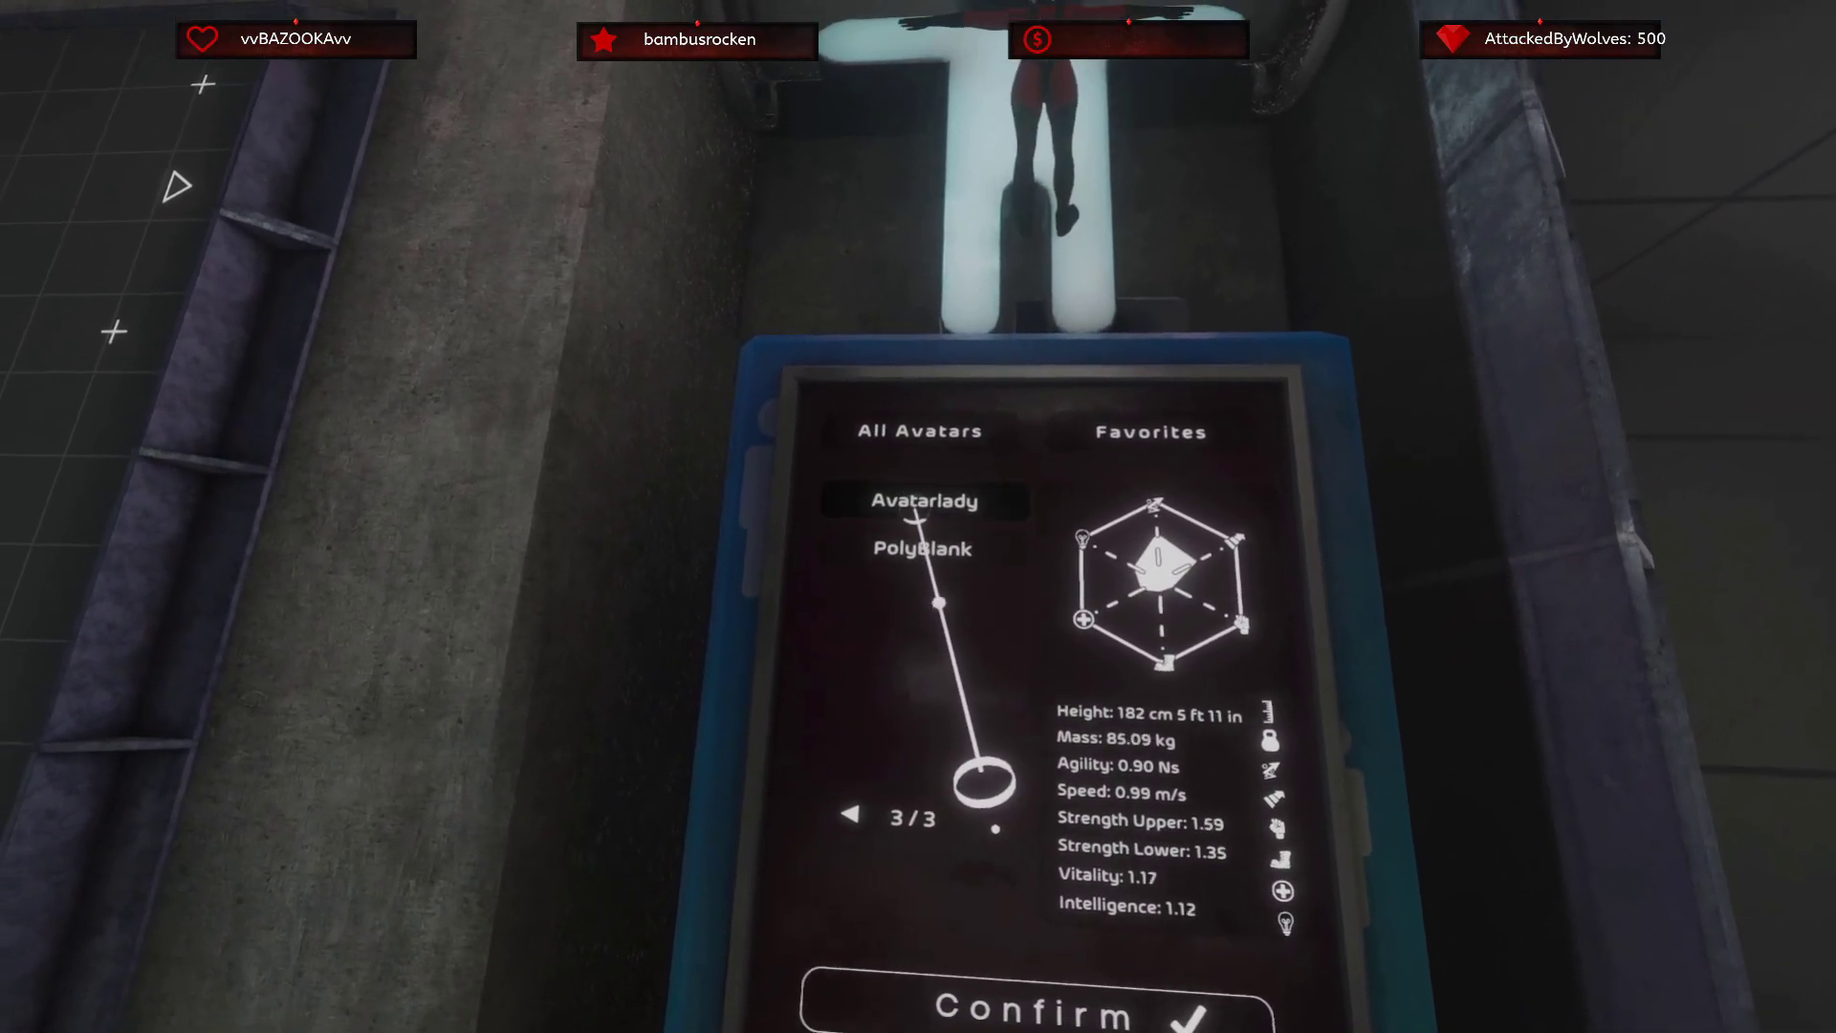